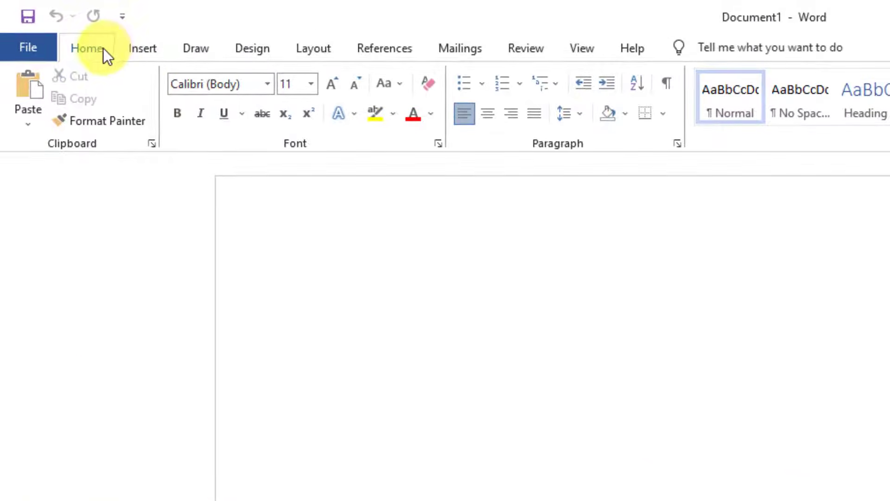
pyautogui.click(137, 51)
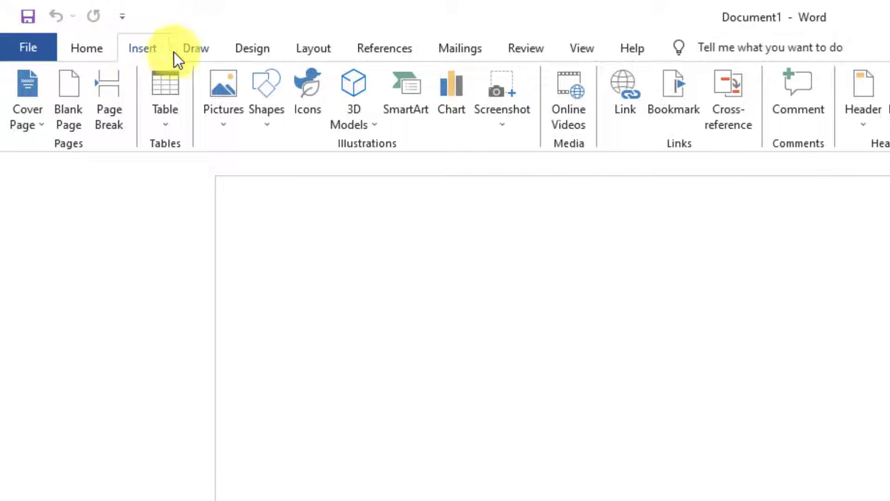
pyautogui.click(202, 51)
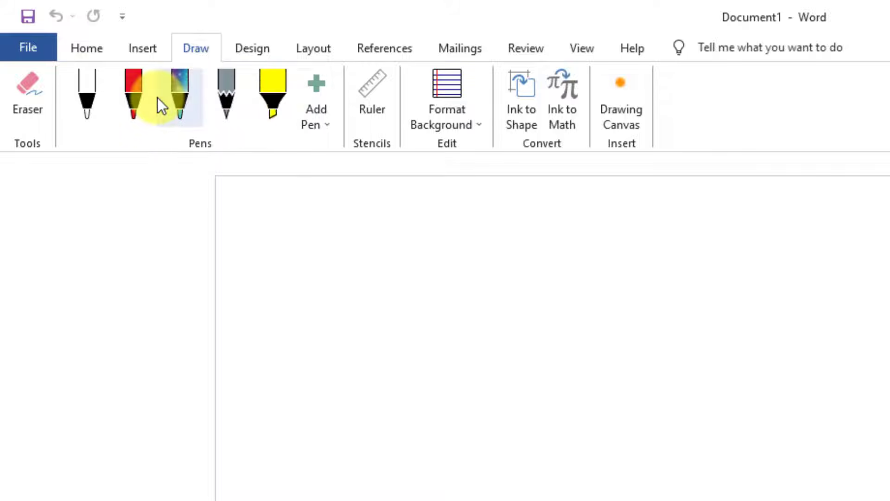
pyautogui.click(254, 50)
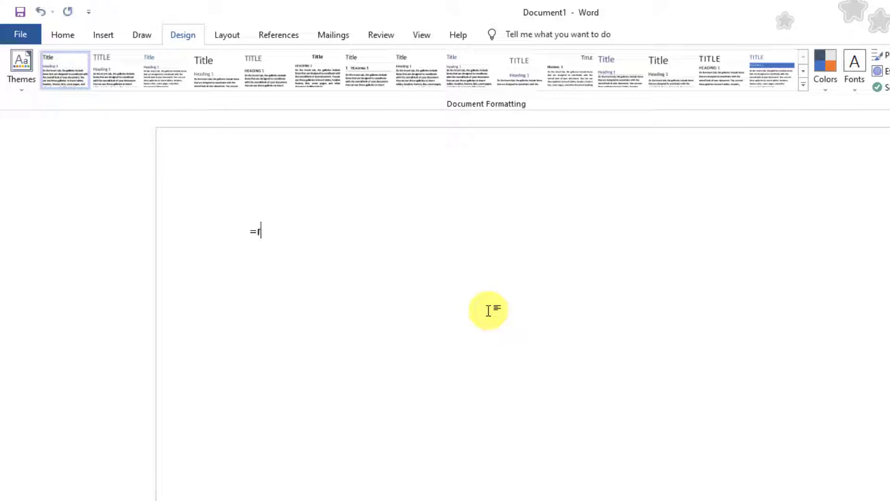
# - Fill the blank document with sample paragraphs generated by =rand()
pyautogui.write('()')
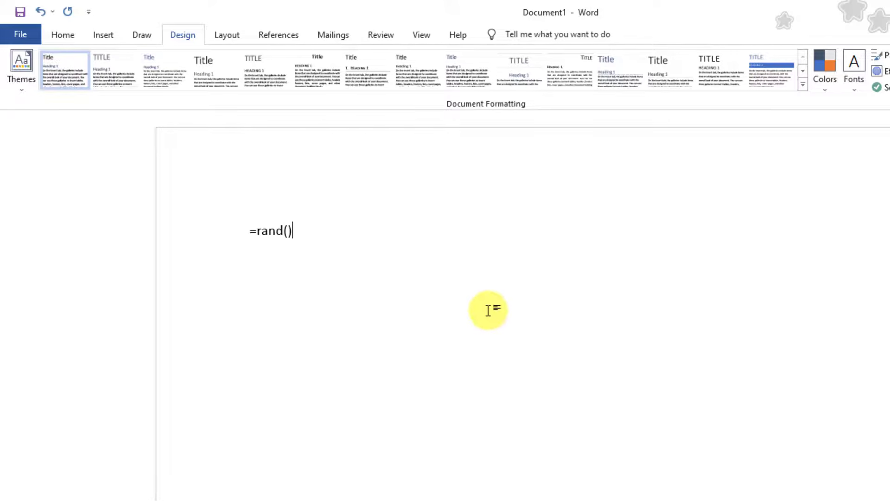
pyautogui.press('Return')
pyautogui.hotkey('ctrl', 'a')
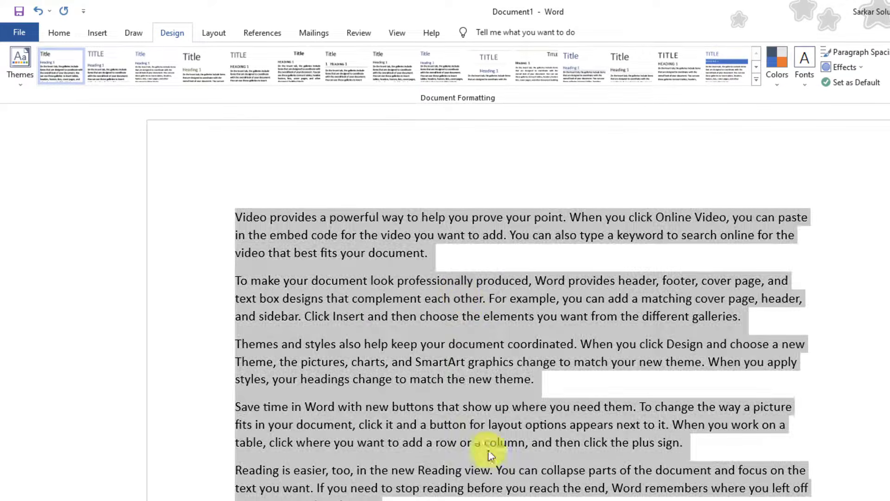
# - Add the line "Computer" above the first paragraph and apply the Title style to it
pyautogui.click(273, 187)
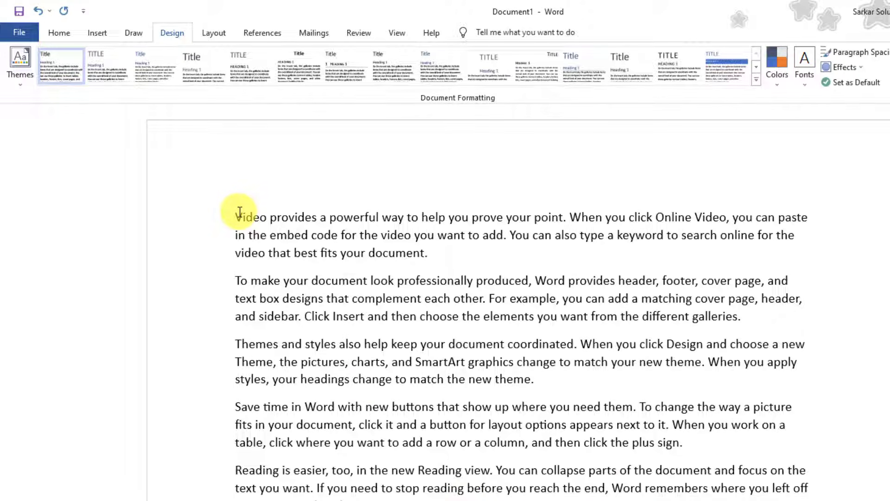
pyautogui.press('Return')
pyautogui.press('Up')
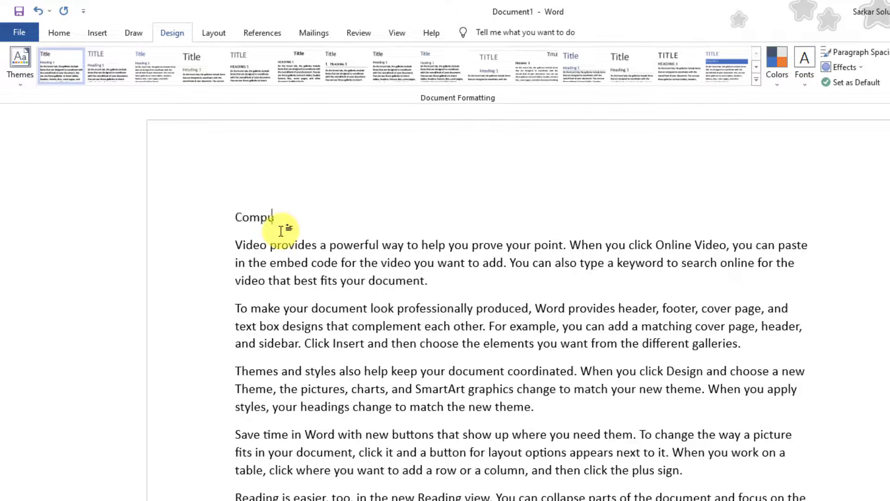
pyautogui.write('Computer')
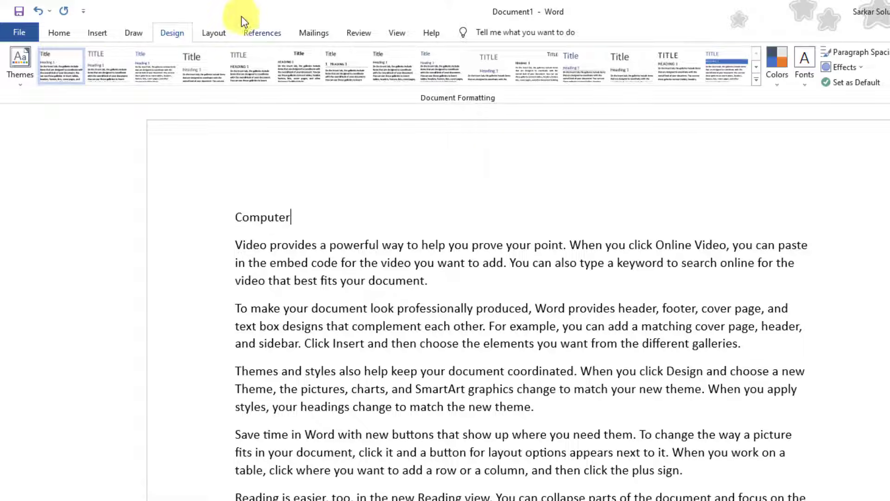
pyautogui.click(63, 37)
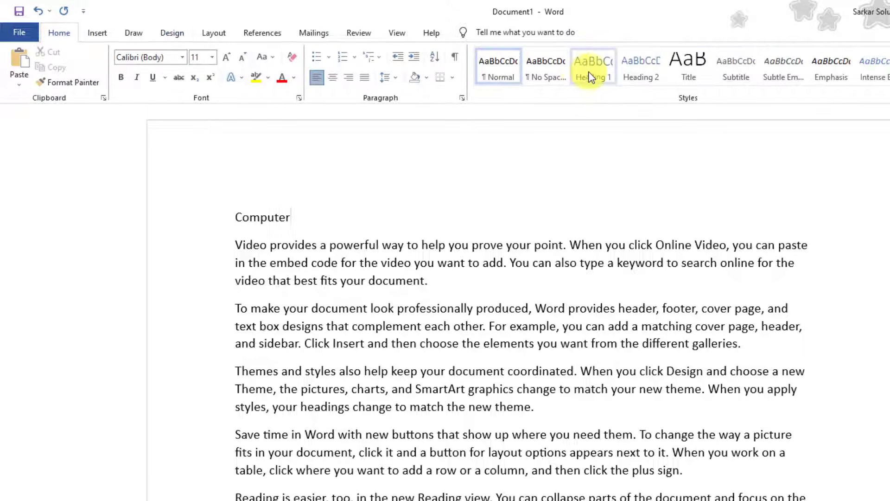
pyautogui.click(590, 76)
pyautogui.click(591, 77)
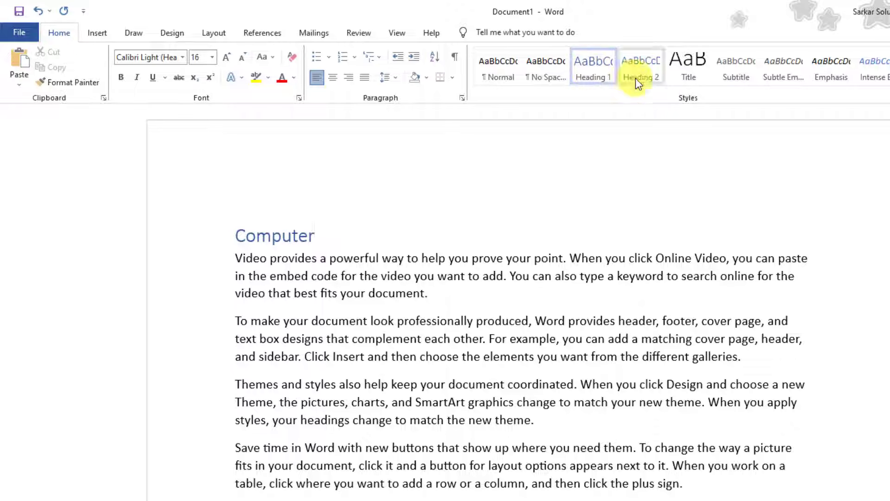
pyautogui.click(682, 72)
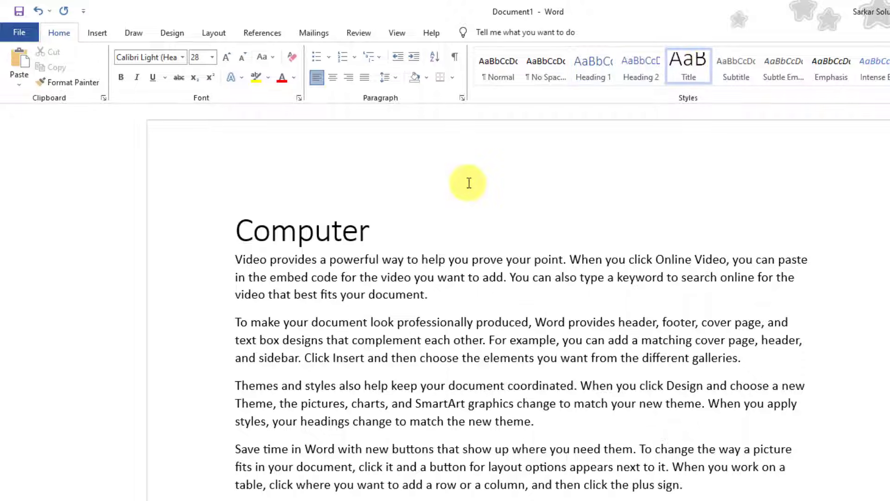
# - Add "Hardware" below the title and "Software" after the fifth paragraph, both styled as Heading 1
pyautogui.press('Return')
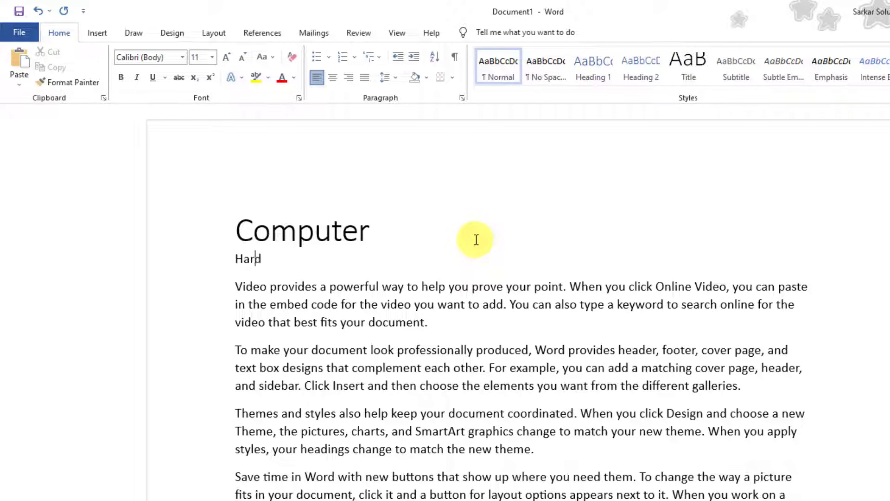
pyautogui.click(593, 74)
pyautogui.scroll(-5, 342, 350)
pyautogui.click(376, 370)
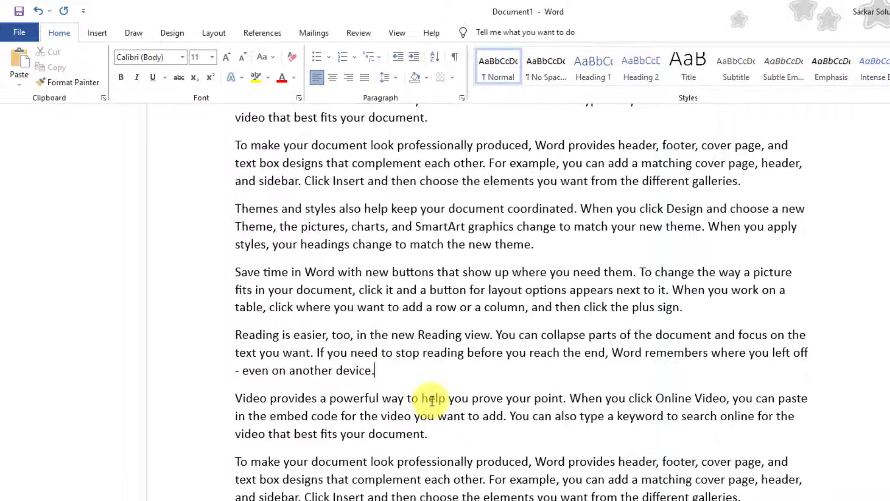
pyautogui.press('Return')
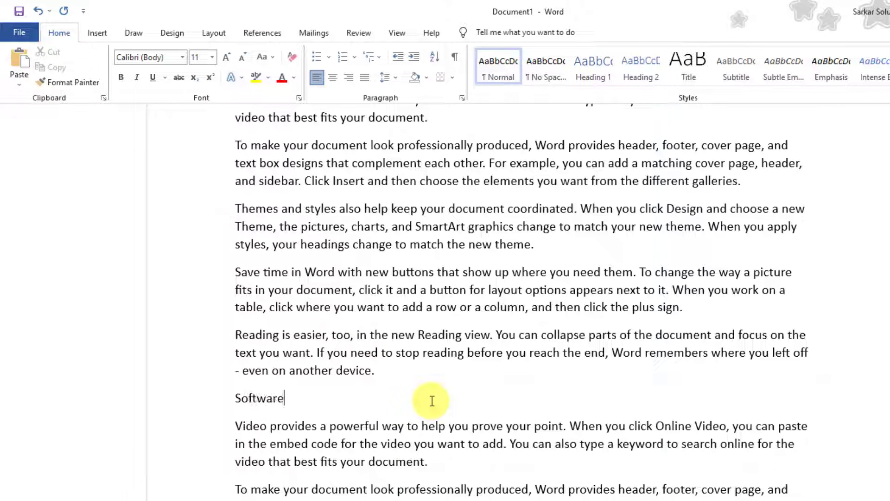
pyautogui.write('Software')
pyautogui.click(594, 69)
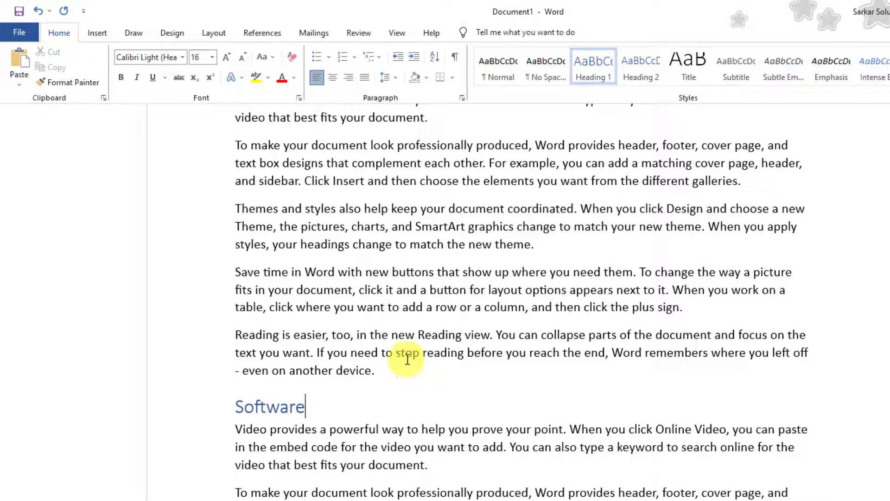
# - Add the subheading "Mouse" after the first Hardware paragraph and style it as Heading 2
pyautogui.scroll(4, 407, 359)
pyautogui.scroll(-1, 405, 360)
pyautogui.click(444, 250)
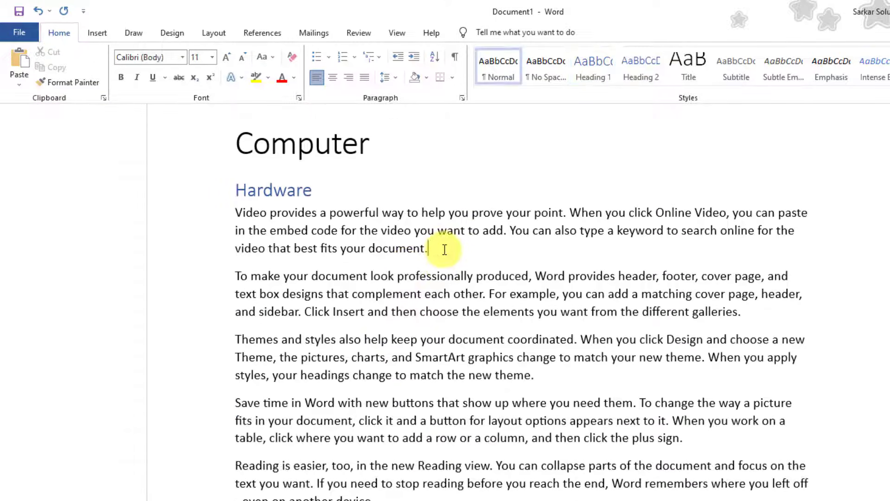
pyautogui.press('Return')
pyautogui.press('Tab')
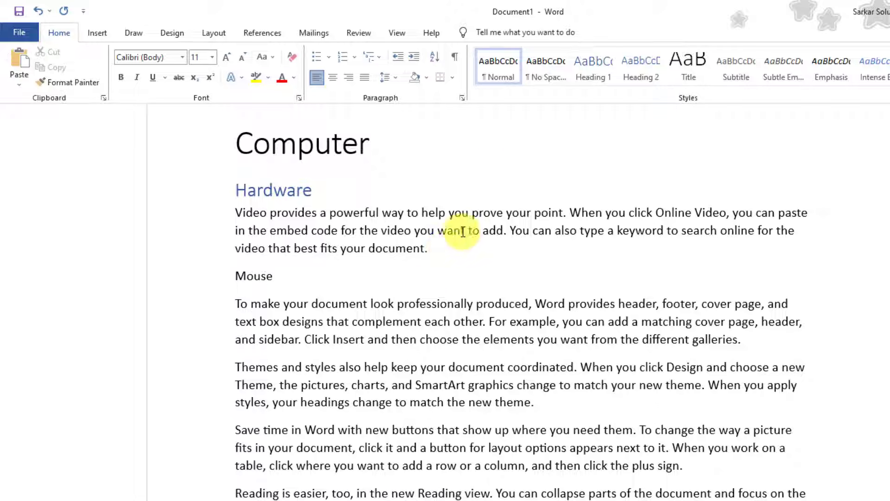
pyautogui.click(642, 74)
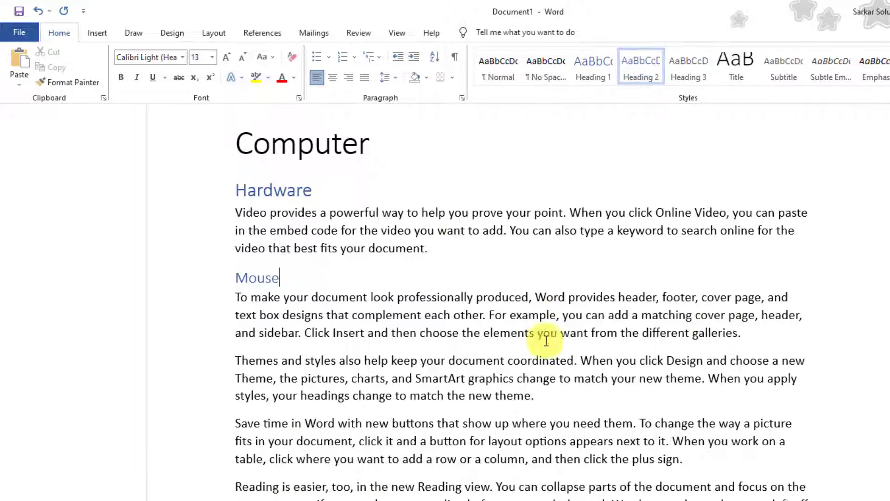
# - Add the subheading "Keyboard" after the Mouse paragraph and style it as Heading 2
pyautogui.click(761, 341)
pyautogui.press('Return')
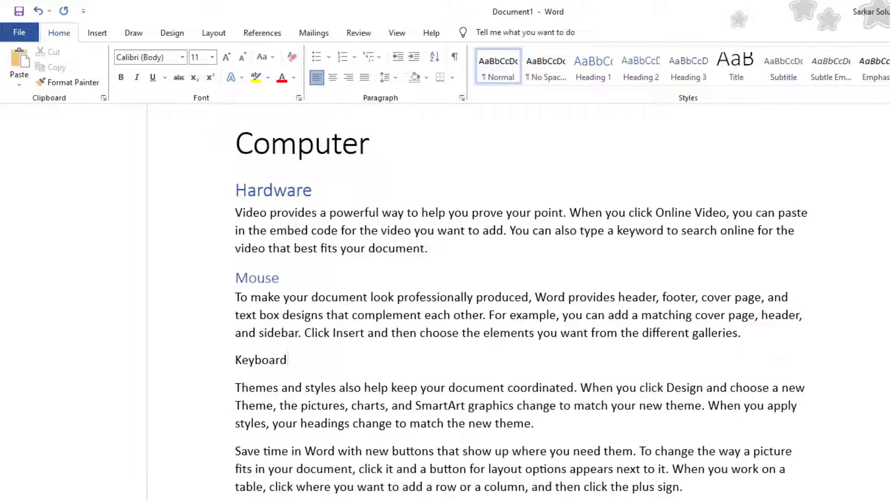
pyautogui.click(644, 68)
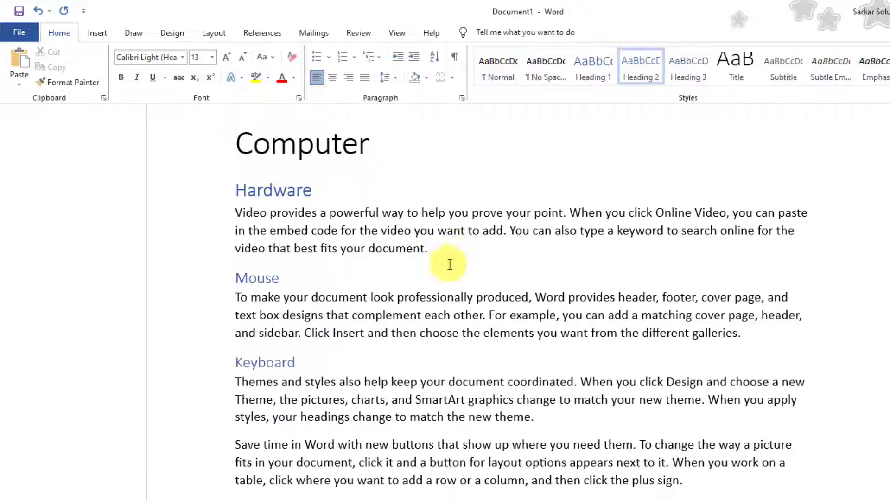
# - Add the subheading "Microphone" after the Keyboard paragraph and style it as Heading 2
pyautogui.scroll(-3, 459, 275)
pyautogui.click(542, 293)
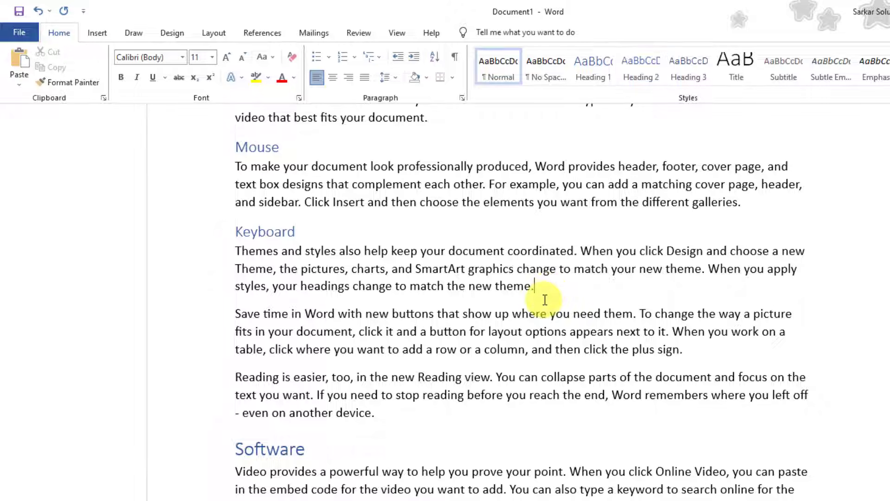
pyautogui.press('Return')
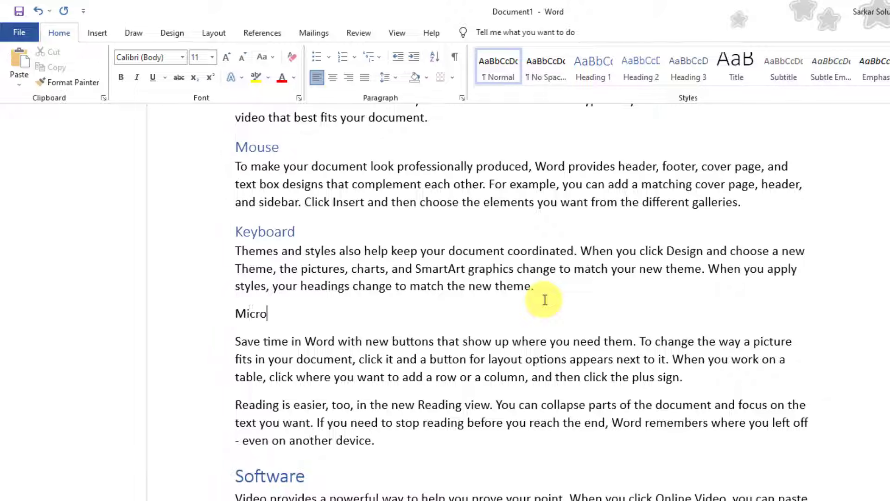
pyautogui.write('Microphone')
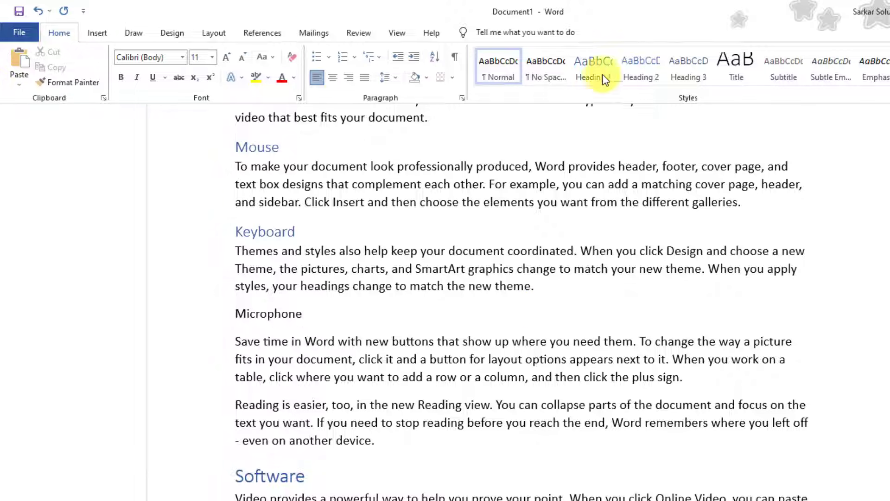
pyautogui.click(646, 67)
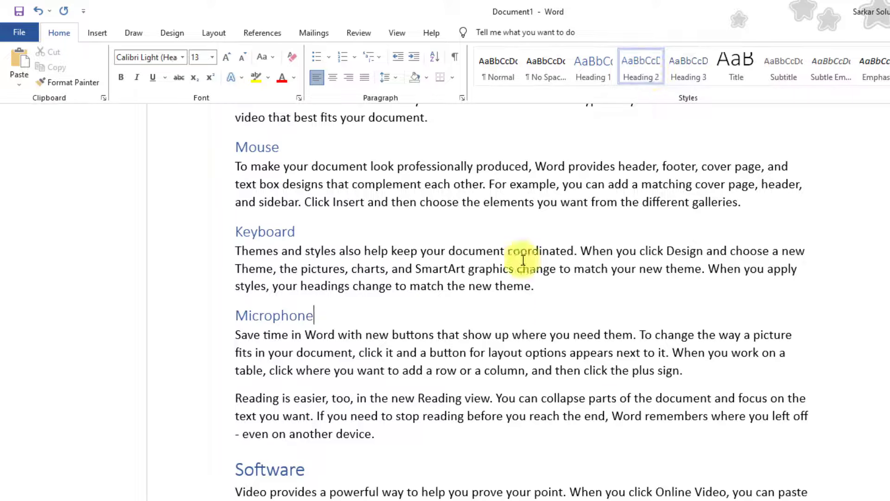
# - Add the subheading "Printer" after the first Microphone paragraph and style it as Heading 2
pyautogui.click(683, 371)
pyautogui.press('Return')
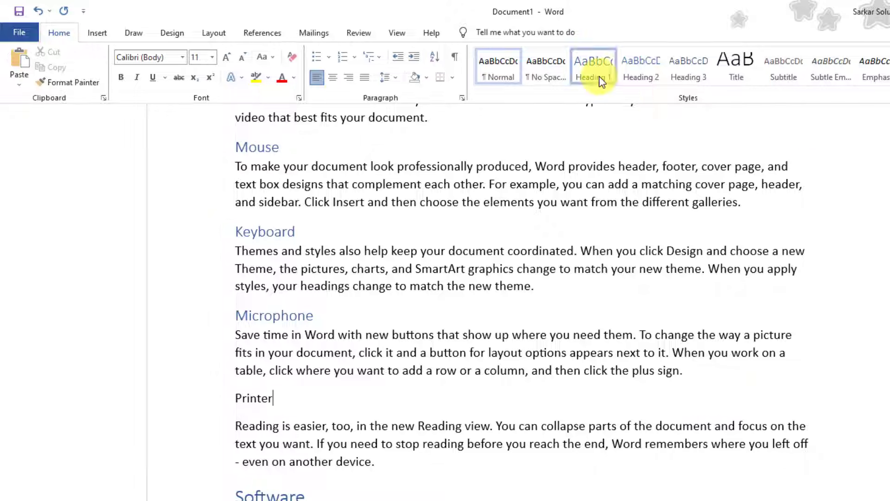
pyautogui.click(638, 79)
pyautogui.scroll(3, 453, 338)
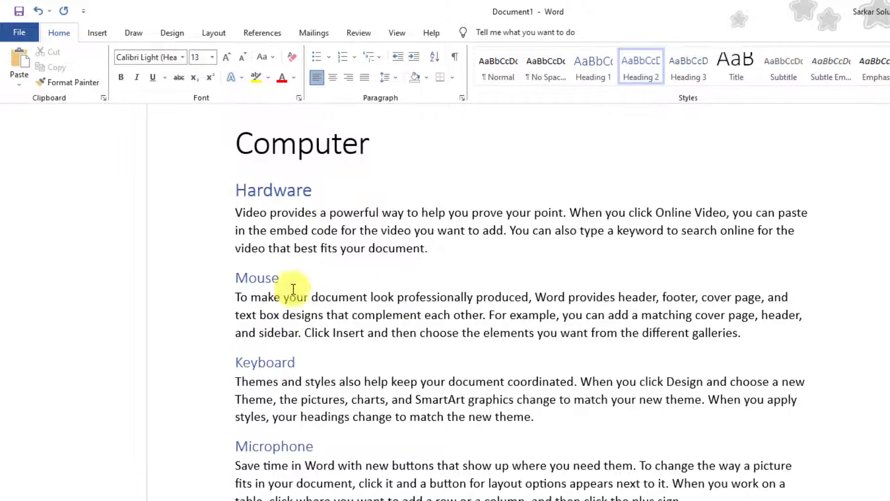
pyautogui.scroll(-1, 336, 207)
pyautogui.scroll(-8, 336, 207)
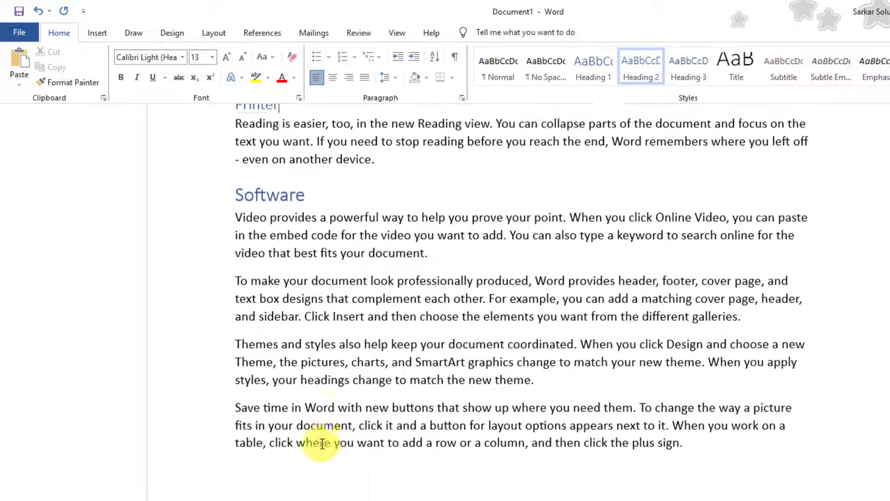
pyautogui.scroll(6, 342, 433)
pyautogui.scroll(3, 746, 246)
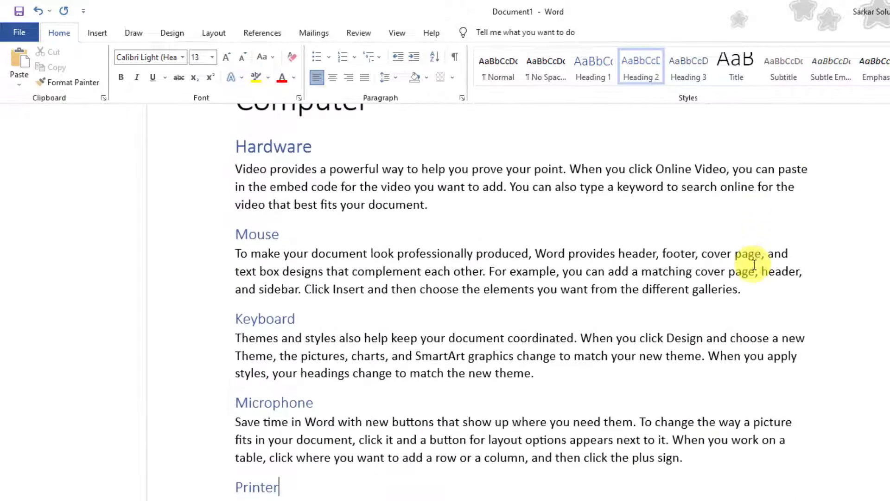
pyautogui.scroll(3, 705, 206)
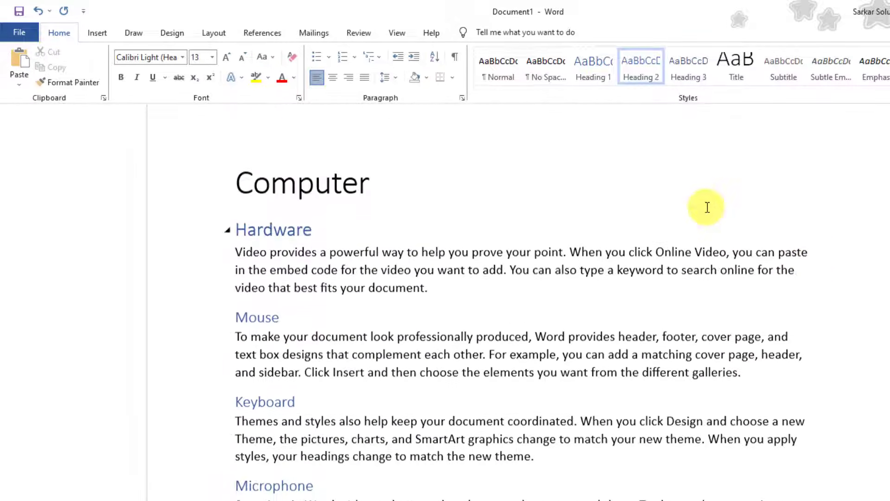
# - Insert the pexels photo numbered 18208537 from the Downloads folder at the end of the second line of the first Hardware paragraph
pyautogui.click(789, 278)
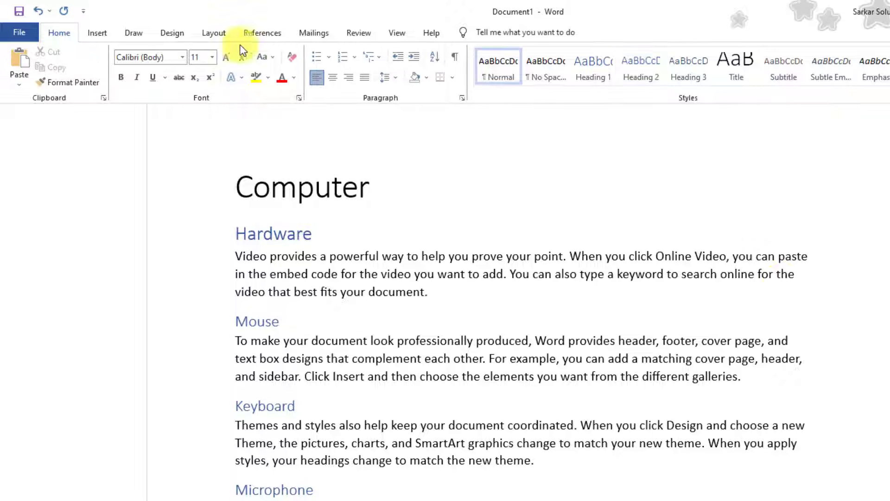
pyautogui.click(97, 32)
pyautogui.click(154, 77)
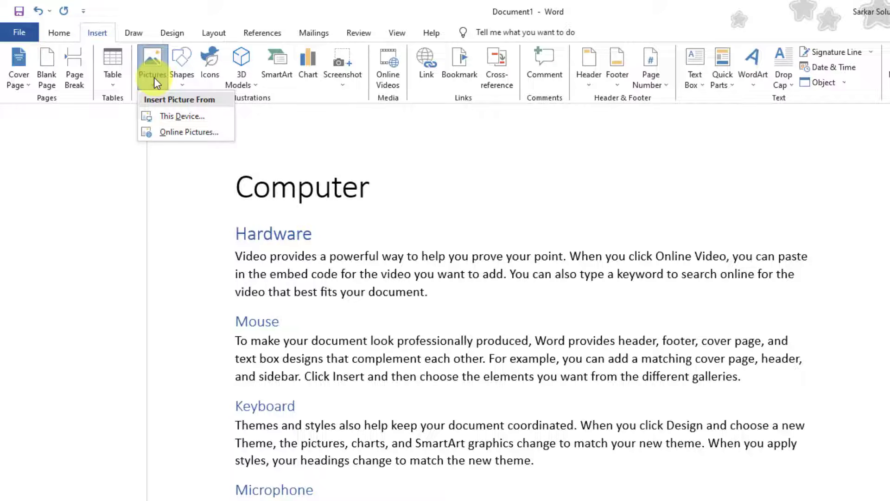
pyautogui.click(167, 116)
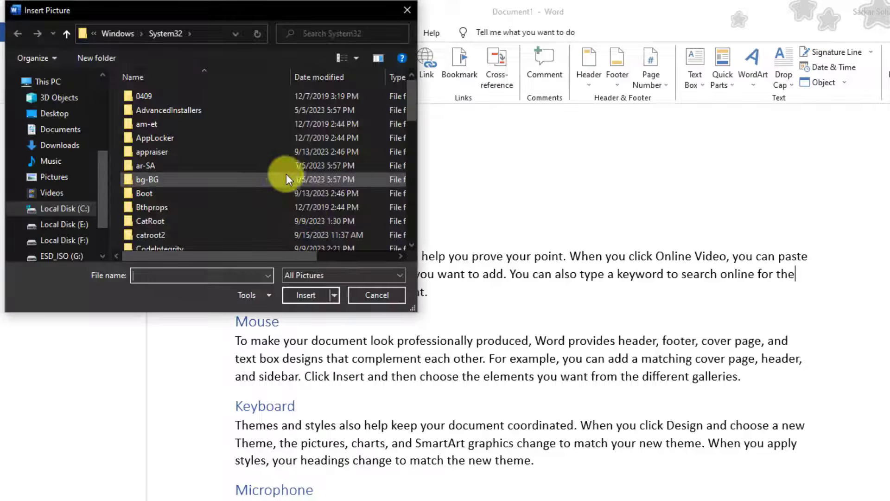
pyautogui.click(56, 147)
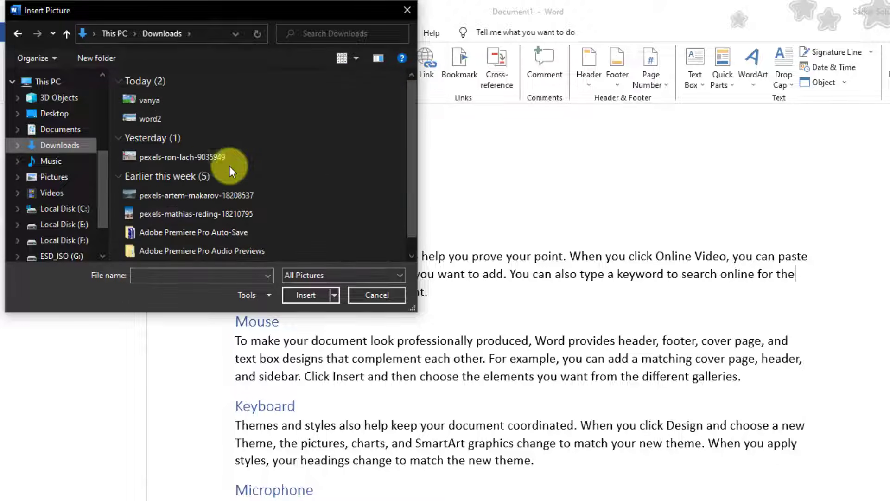
pyautogui.click(146, 211)
pyautogui.click(151, 199)
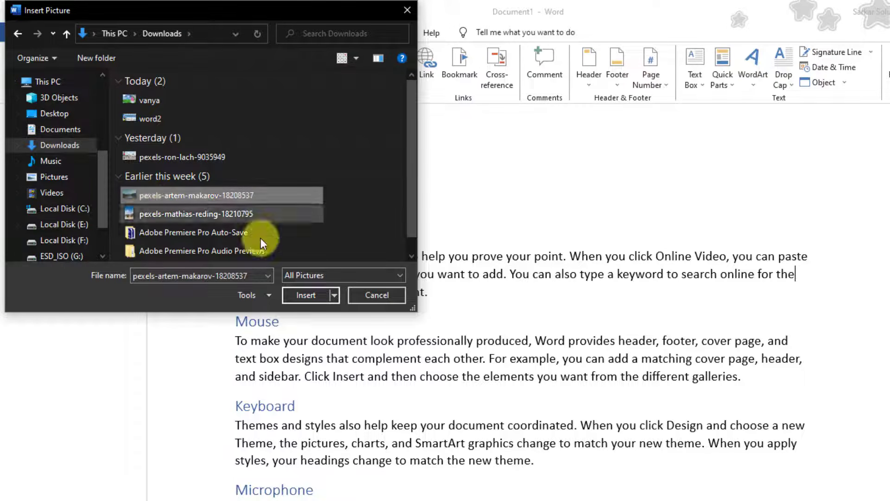
pyautogui.click(301, 294)
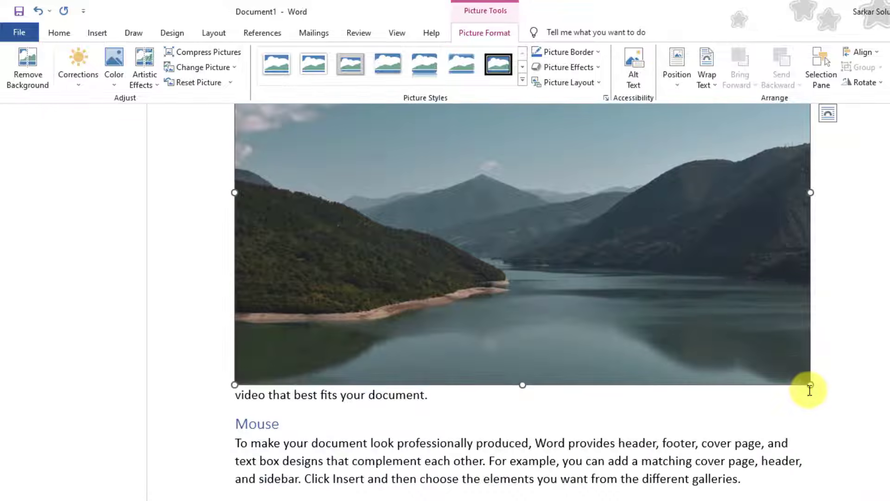
# - Shrink the lake picture and place it with Square text wrapping beside the Hardware paragraph, at the page's right margin
pyautogui.moveTo(809, 385); pyautogui.dragTo(425, 213)
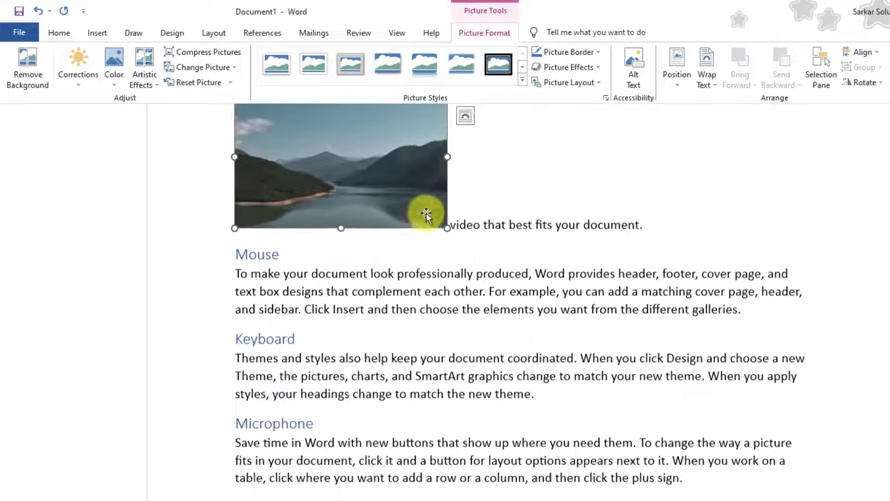
pyautogui.moveTo(445, 465); pyautogui.dragTo(335, 367)
pyautogui.click(704, 86)
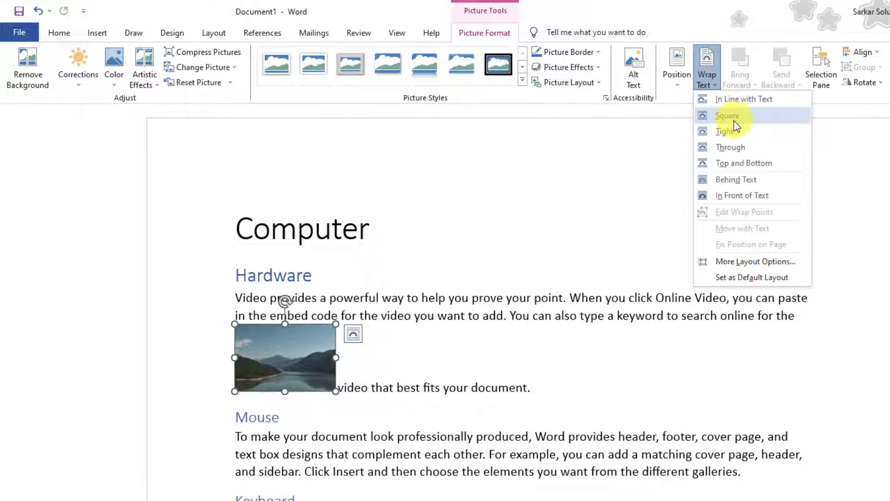
pyautogui.moveTo(308, 357); pyautogui.dragTo(771, 313)
pyautogui.scroll(-3, 686, 318)
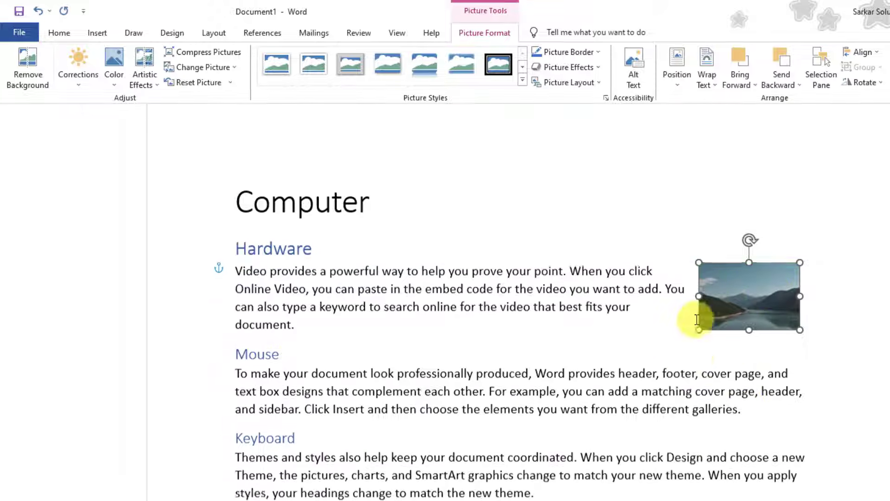
# - Draw an oval over the right end of the Mouse paragraph and set its text wrapping to Square
pyautogui.click(750, 308)
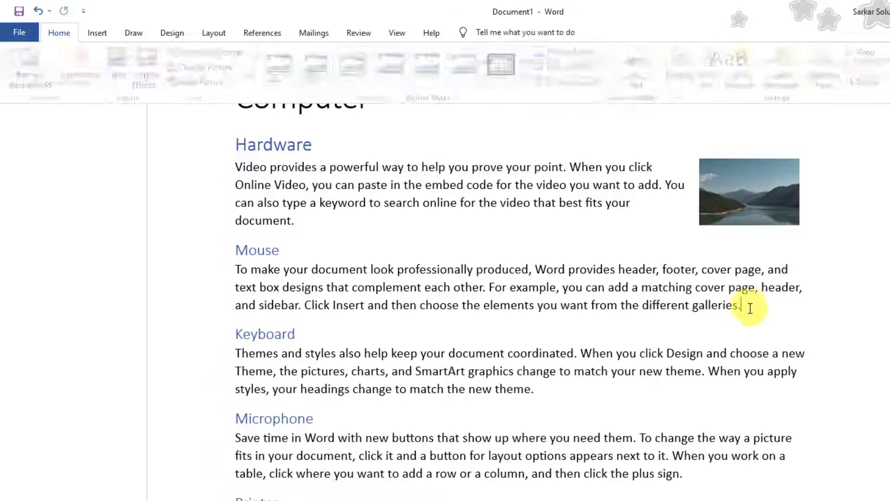
pyautogui.click(102, 40)
pyautogui.click(174, 93)
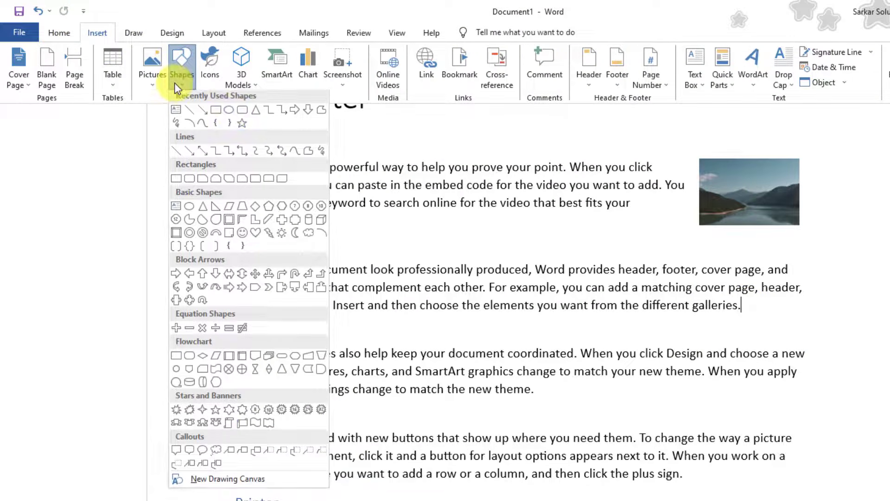
pyautogui.click(233, 113)
pyautogui.moveTo(692, 262); pyautogui.dragTo(800, 315)
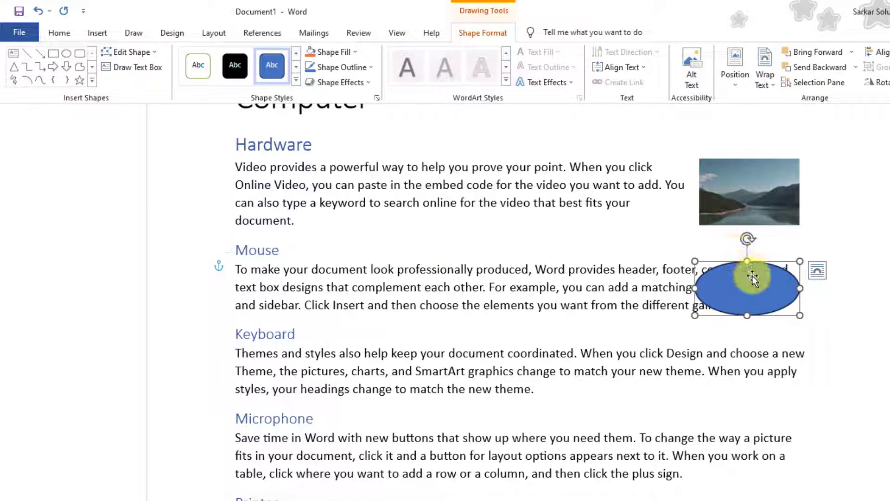
pyautogui.click(762, 83)
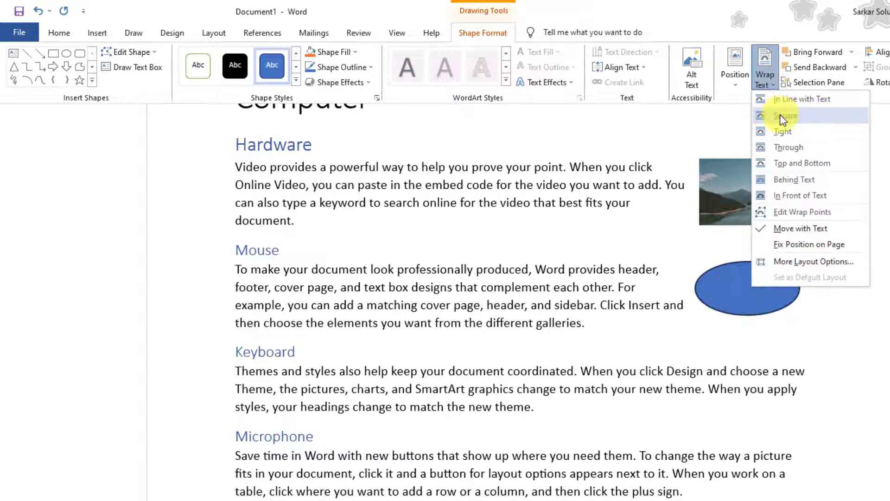
pyautogui.click(782, 120)
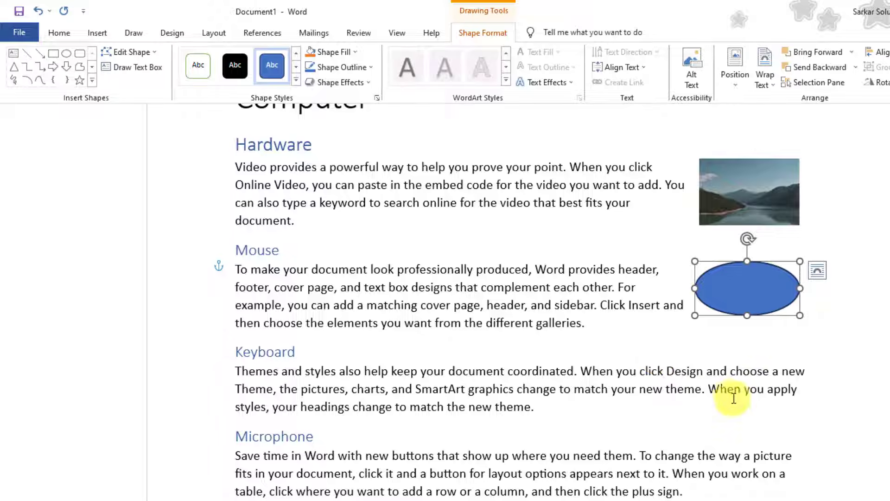
# - Insert a SmartArt graphic with the Hierarchy layout at the end of the Keyboard paragraph
pyautogui.click(637, 407)
pyautogui.click(96, 33)
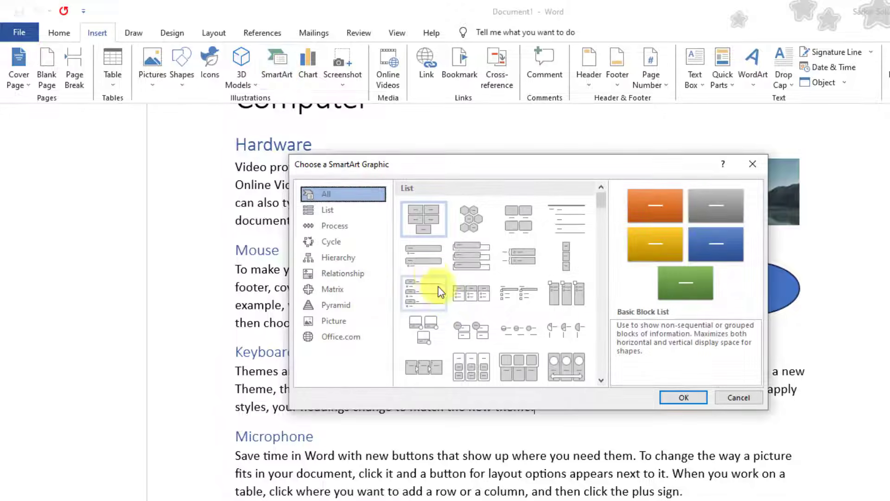
pyautogui.click(335, 241)
pyautogui.click(345, 226)
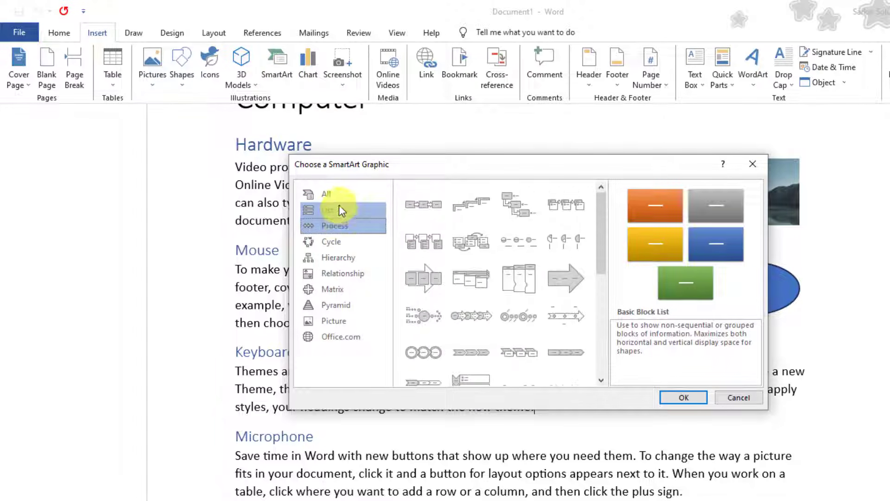
pyautogui.click(338, 209)
pyautogui.click(330, 257)
pyautogui.click(470, 247)
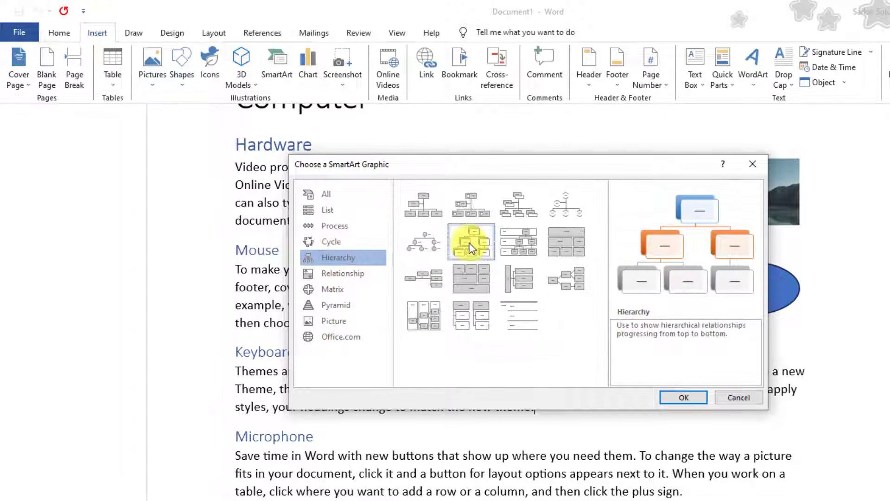
pyautogui.click(680, 397)
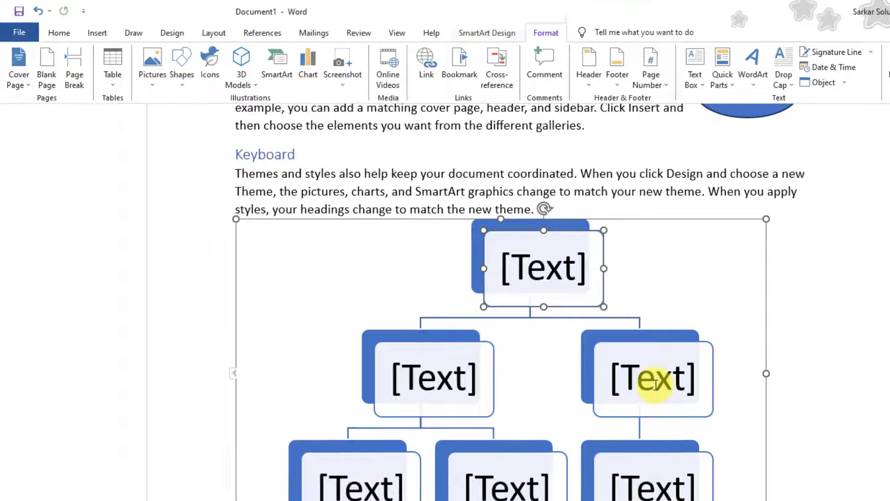
# - Shrink the SmartArt hierarchy below the Keyboard paragraph and open its text pane
pyautogui.moveTo(764, 397); pyautogui.dragTo(577, 206)
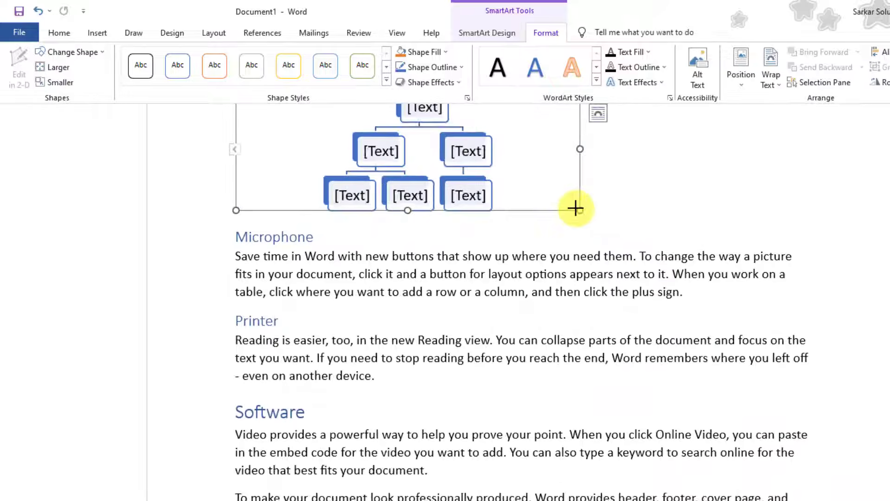
pyautogui.scroll(3, 540, 285)
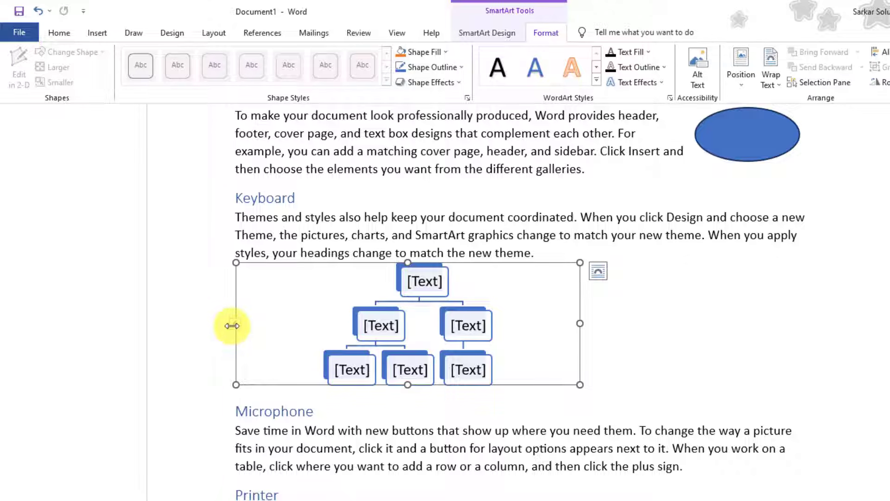
pyautogui.click(234, 327)
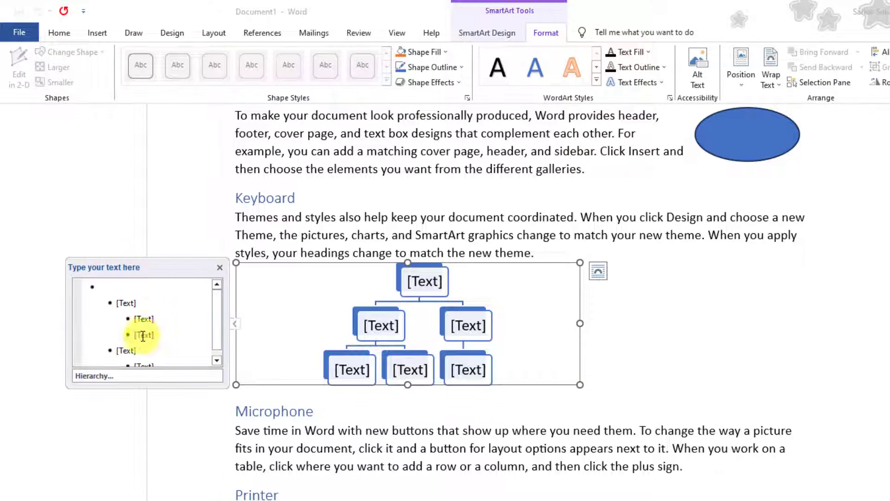
pyautogui.click(128, 307)
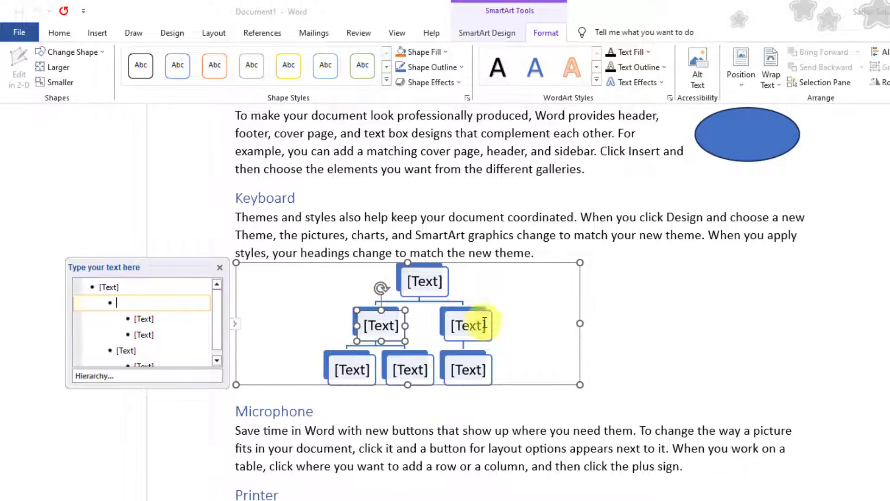
pyautogui.click(550, 310)
pyautogui.click(313, 278)
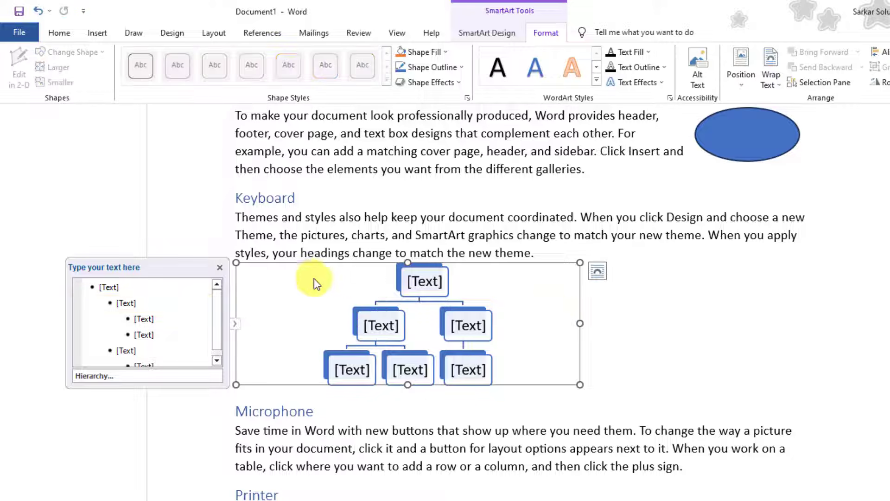
# - Set the SmartArt hierarchy's text wrapping to Square and fit it, narrowed, beside the Microphone paragraph at the right margin
pyautogui.click(772, 79)
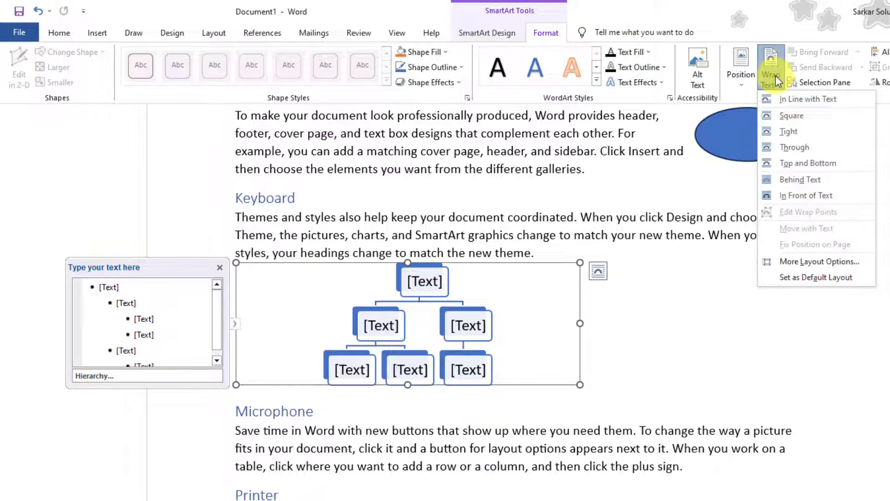
pyautogui.click(795, 116)
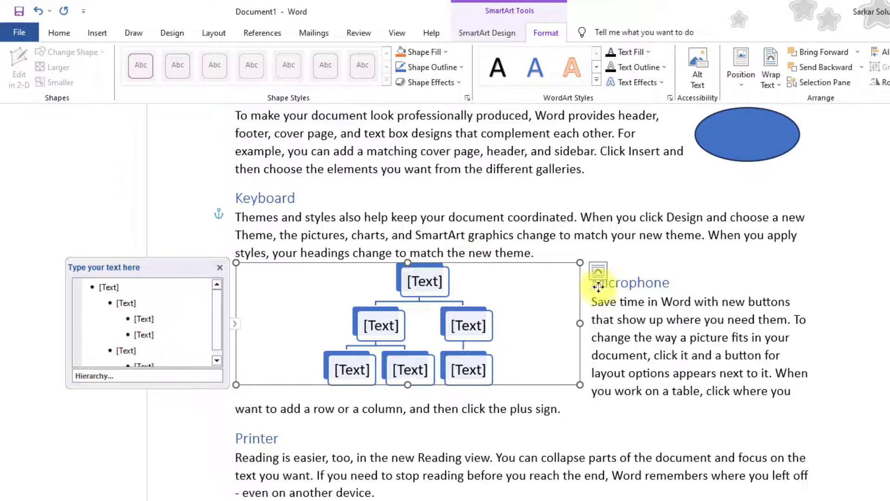
pyautogui.click(771, 79)
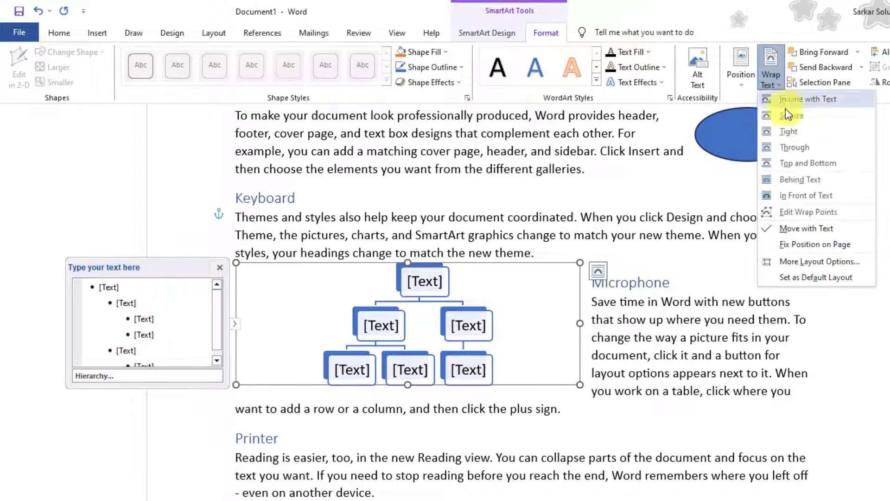
pyautogui.click(789, 122)
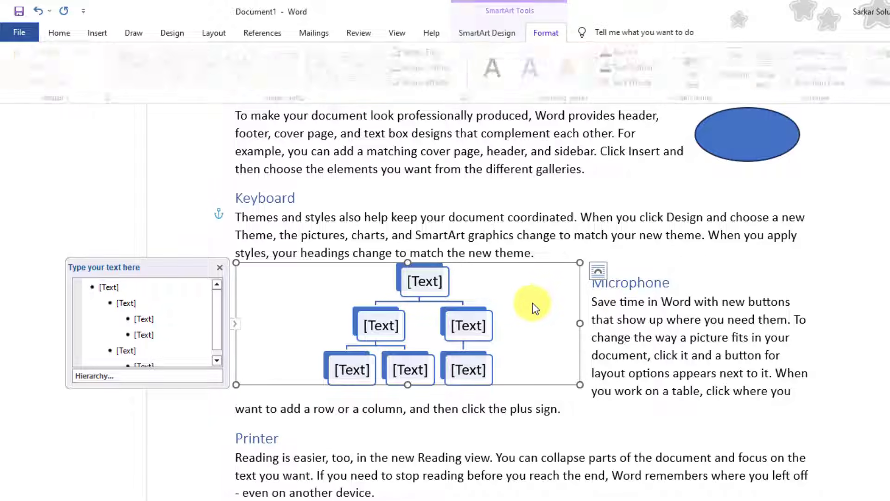
pyautogui.moveTo(333, 260); pyautogui.dragTo(565, 263)
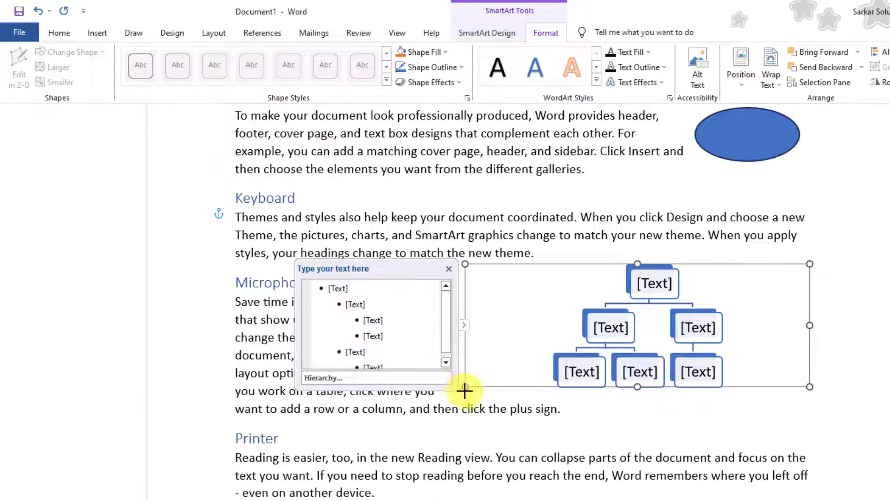
pyautogui.moveTo(464, 391); pyautogui.dragTo(596, 408)
pyautogui.click(613, 465)
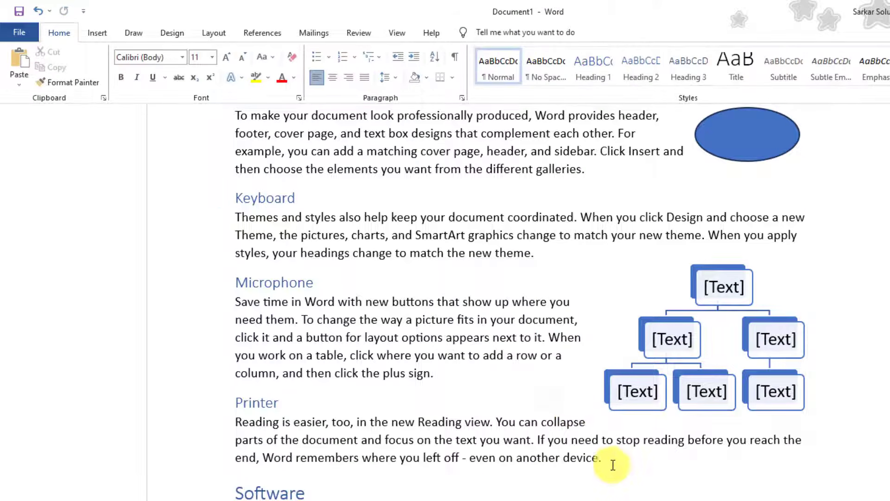
pyautogui.scroll(6, 572, 403)
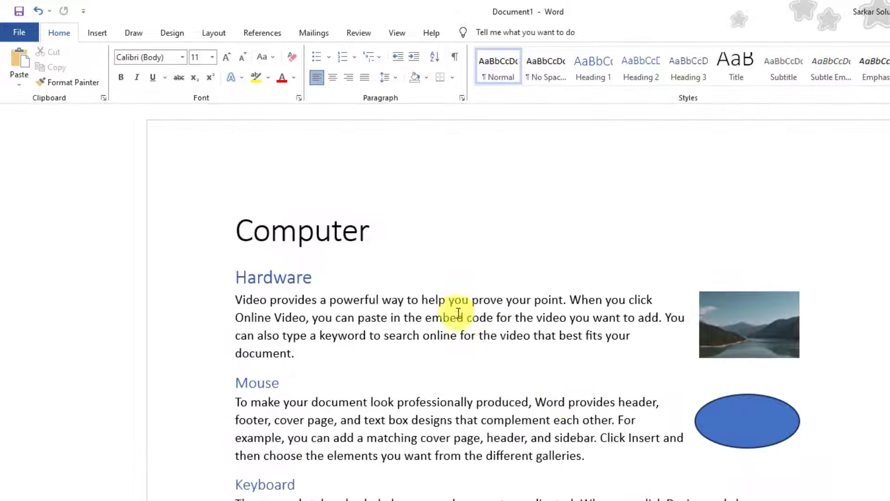
pyautogui.keyDown('ctrl'); pyautogui.scroll(-4, 458, 313); pyautogui.keyUp('ctrl')
pyautogui.click(341, 200)
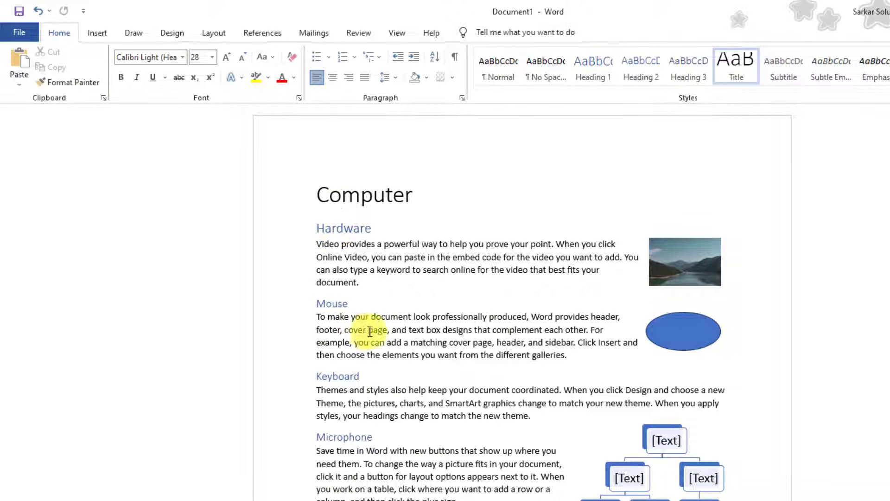
pyautogui.click(455, 370)
pyautogui.keyDown('ctrl'); pyautogui.scroll(3, 458, 370); pyautogui.keyUp('ctrl')
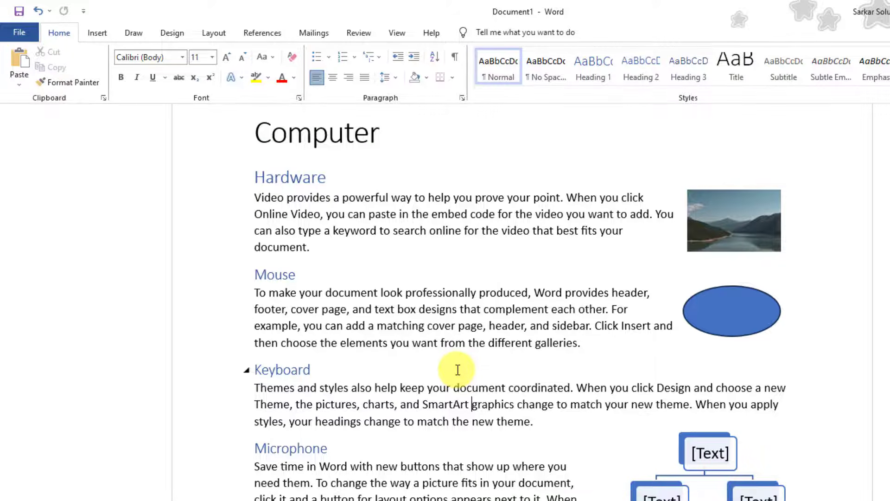
# - Apply a built-in document theme with crimson headings and shapes in place of the Office theme
pyautogui.click(177, 37)
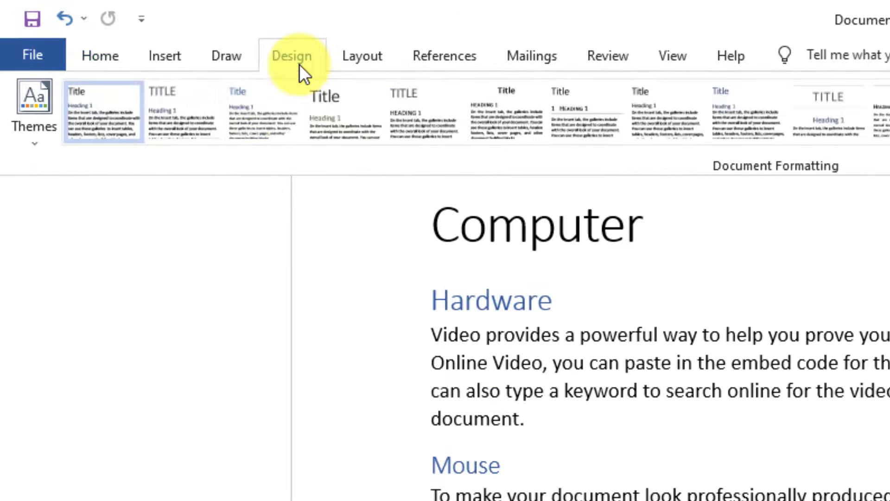
pyautogui.click(30, 137)
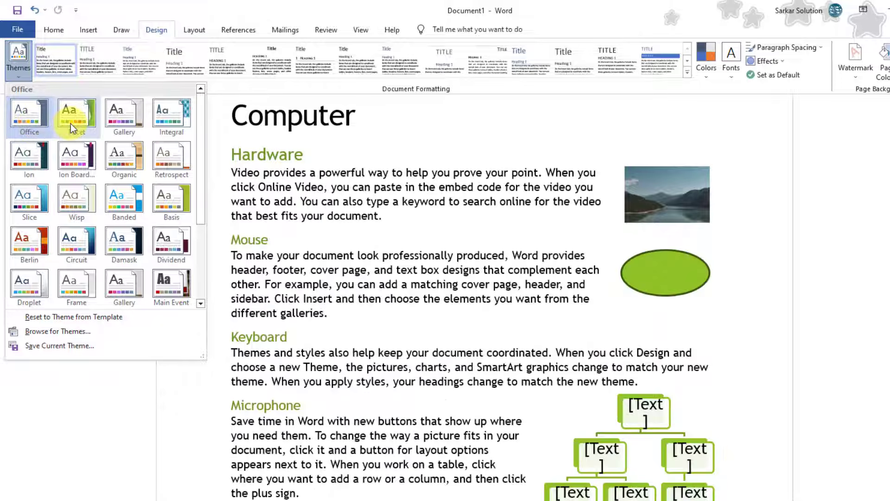
pyautogui.press('Escape')
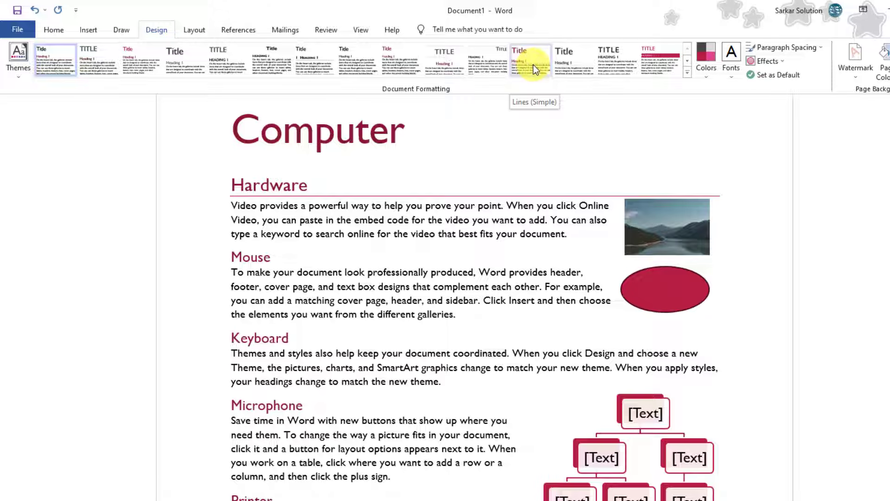
# - Try the Lines (Simple) style set on the document and return to the theme's default style set
pyautogui.click(532, 64)
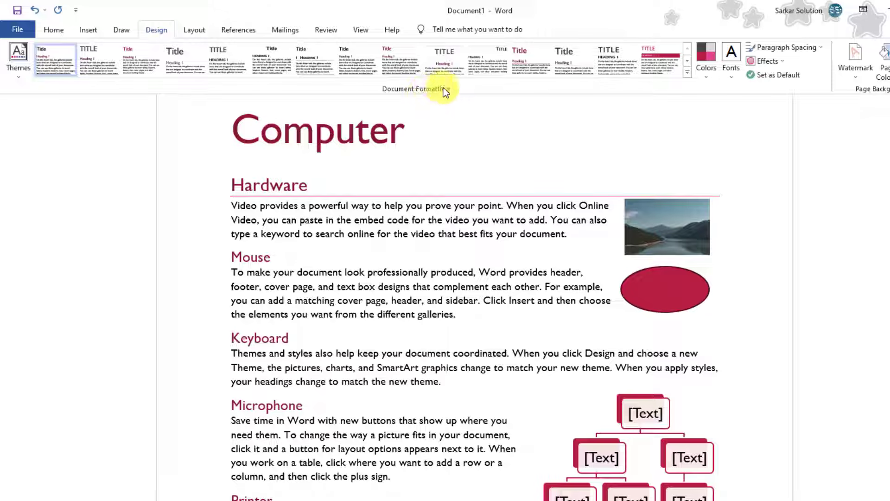
pyautogui.click(68, 64)
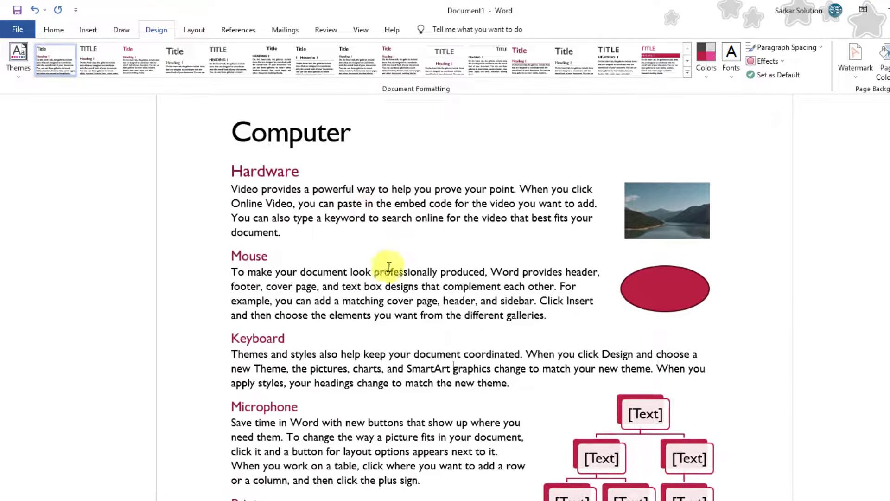
# - Preview theme colour sets such as Red Orange and look through the available theme font sets without applying any
pyautogui.click(710, 76)
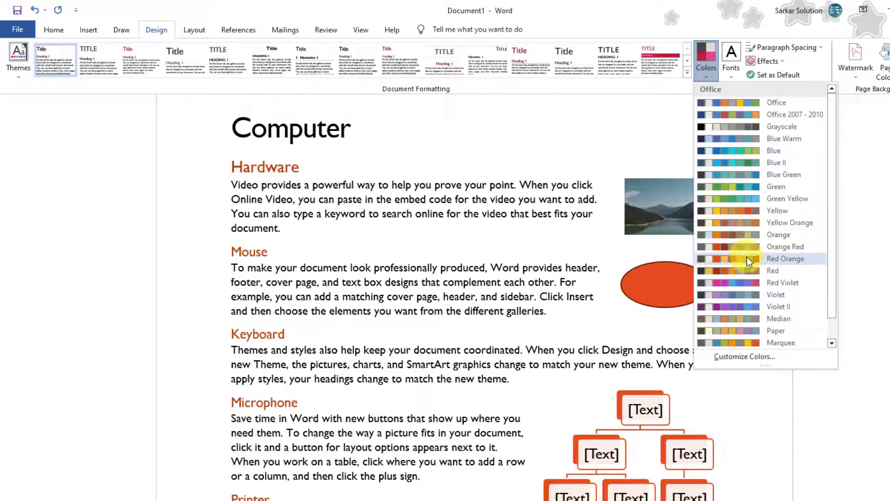
pyautogui.click(731, 75)
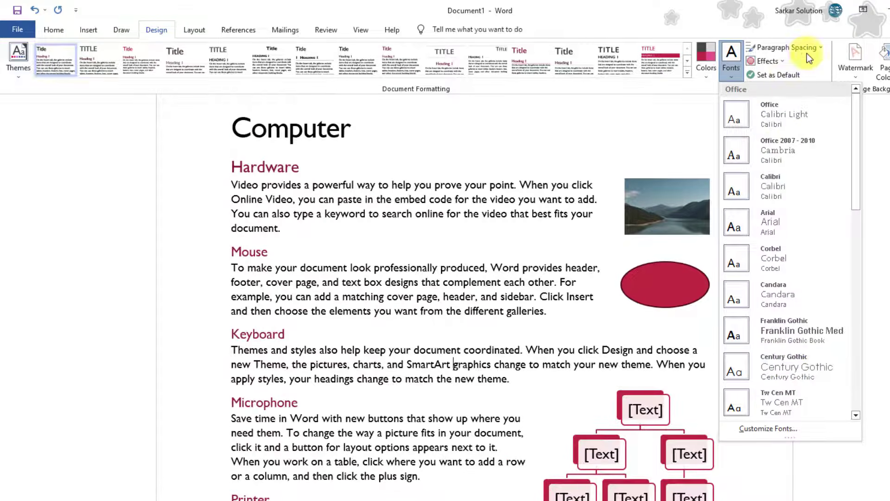
pyautogui.click(535, 174)
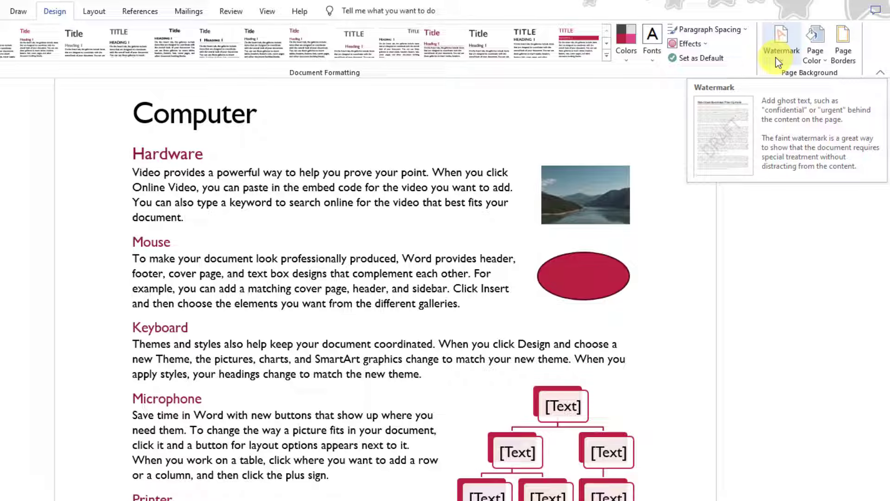
# - Open the custom watermark settings and choose a picture watermark after trying the text and no-watermark options
pyautogui.click(781, 58)
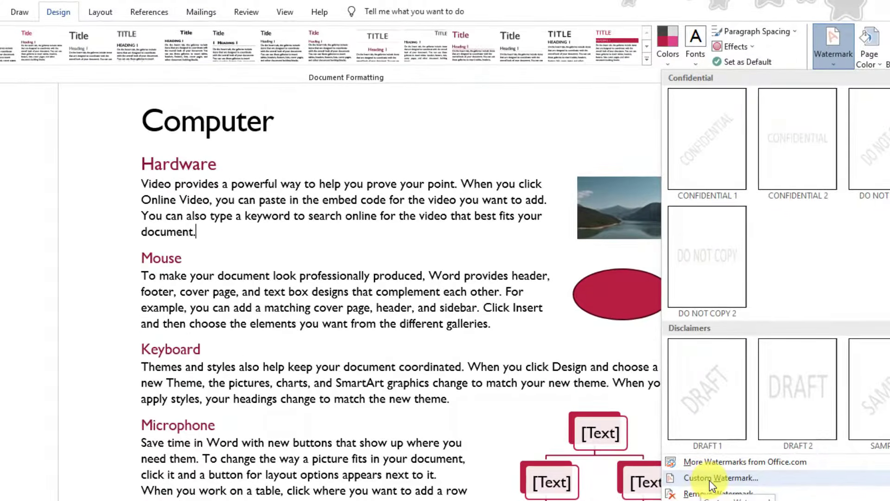
pyautogui.click(715, 479)
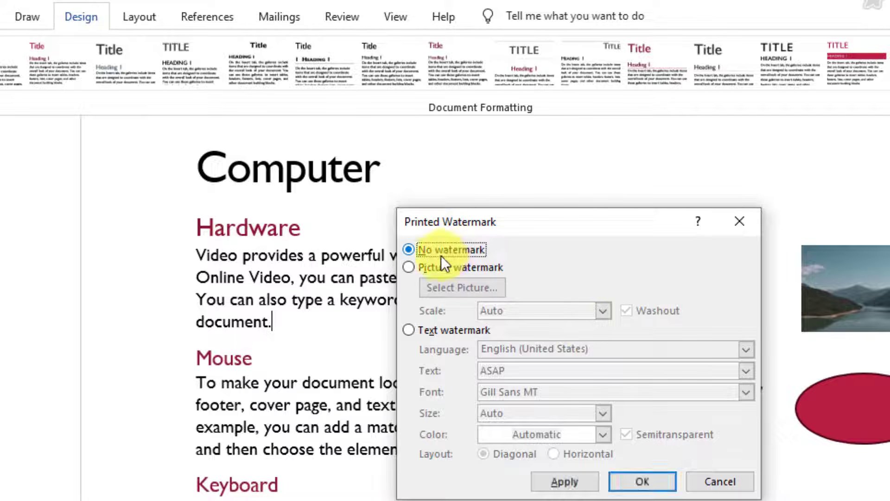
pyautogui.click(441, 266)
pyautogui.click(426, 328)
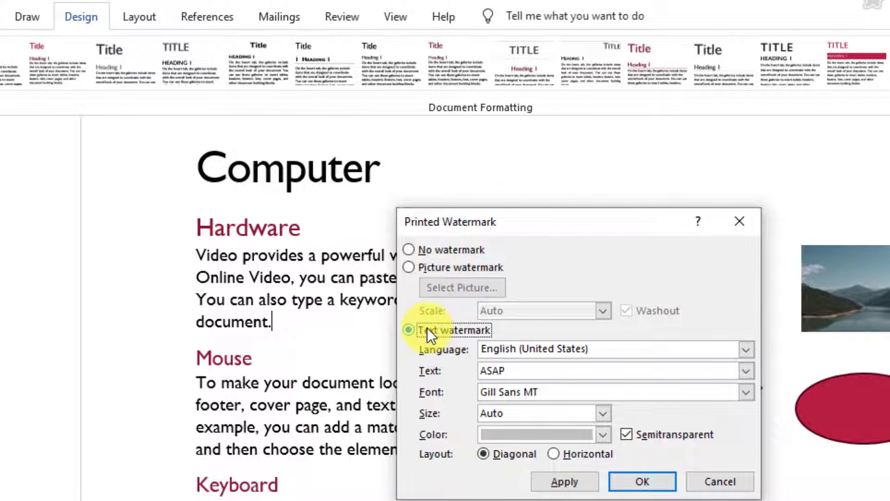
pyautogui.click(442, 262)
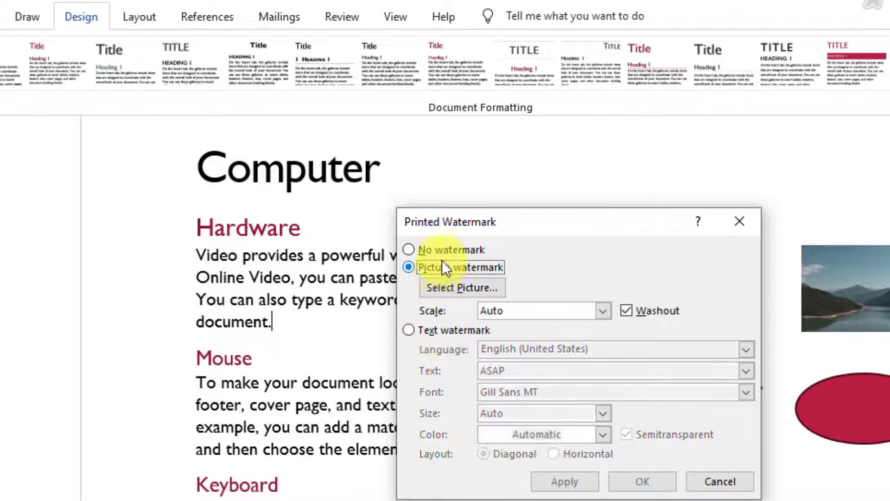
pyautogui.click(442, 250)
pyautogui.click(441, 267)
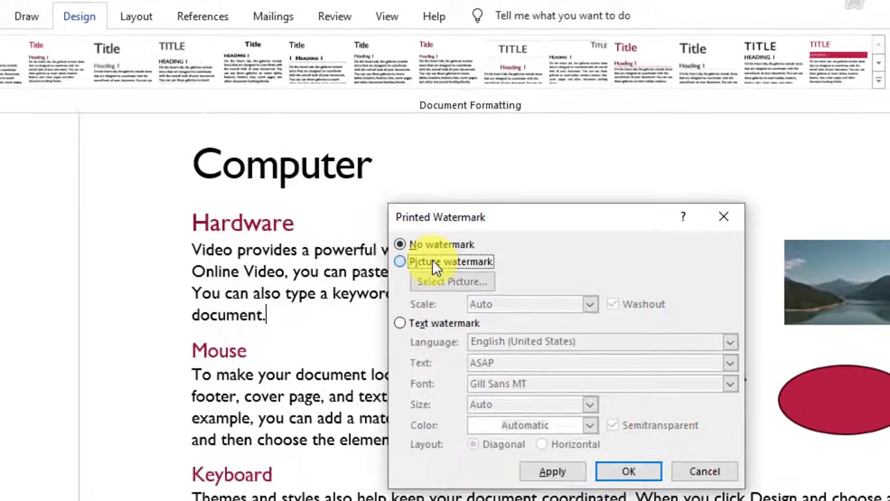
pyautogui.click(433, 261)
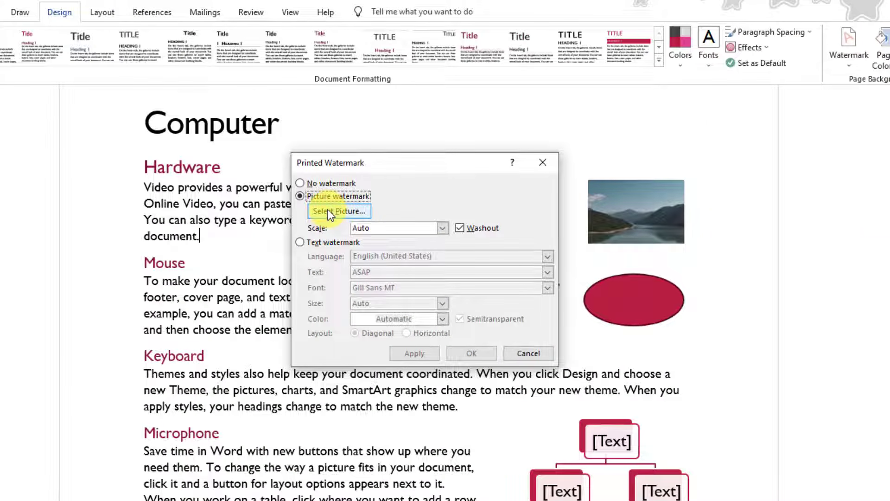
# - Add the picture LogoGIF from F:\Youtube as a picture watermark with Auto scale and Washout, and check it on the pages
pyautogui.click(329, 212)
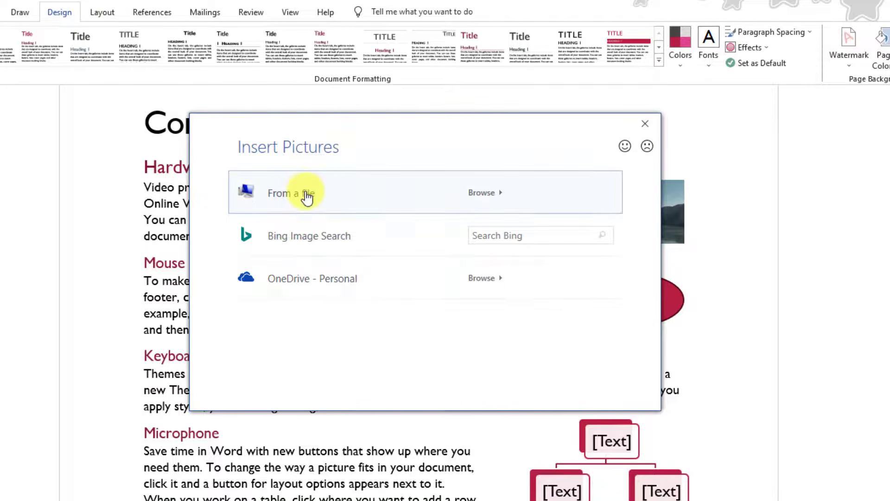
pyautogui.click(307, 194)
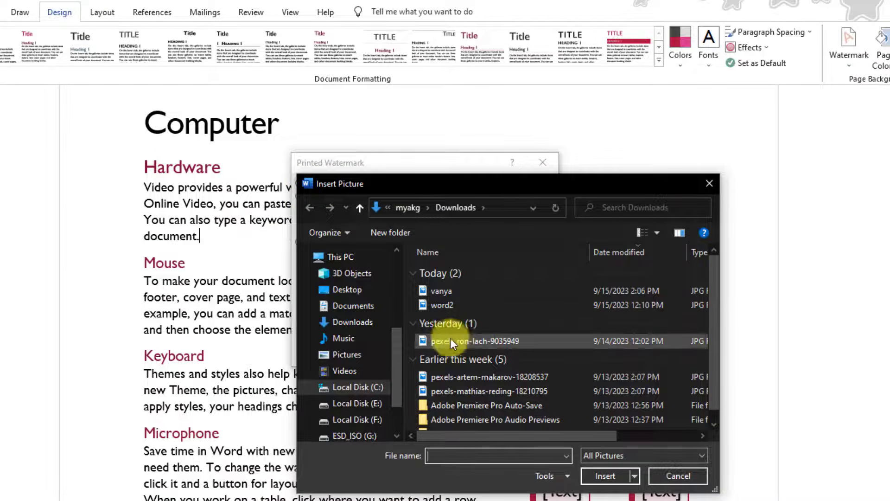
pyautogui.click(357, 420)
pyautogui.scroll(-1, 469, 405)
pyautogui.doubleClick(450, 421)
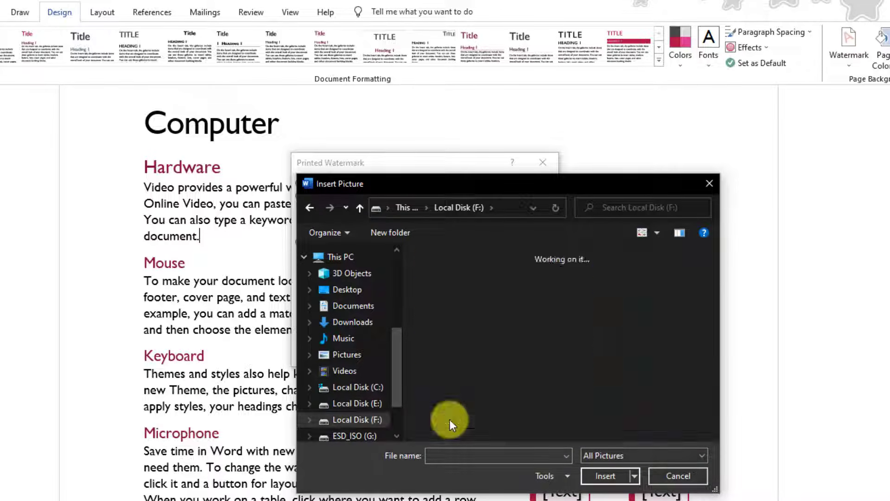
pyautogui.scroll(-2, 533, 371)
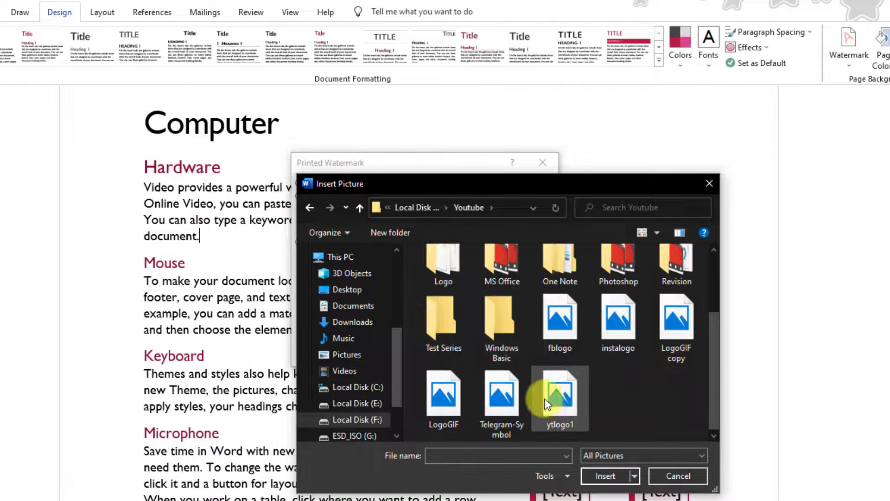
pyautogui.doubleClick(450, 398)
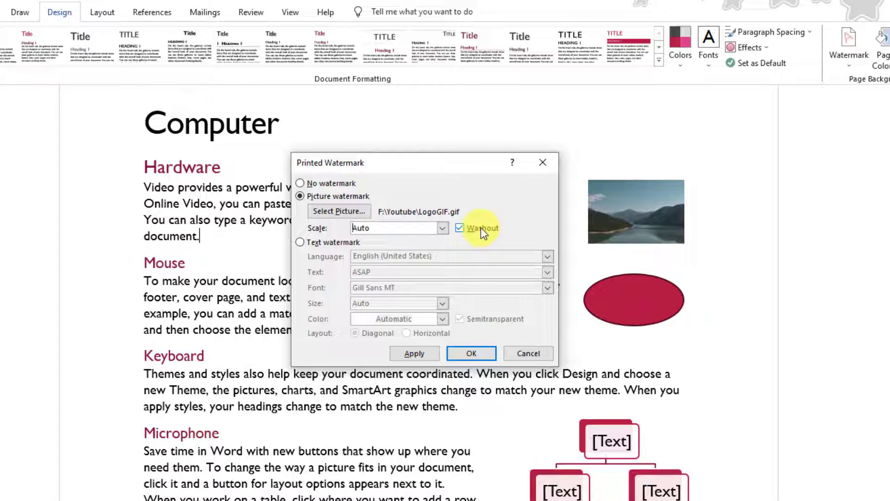
pyautogui.click(469, 355)
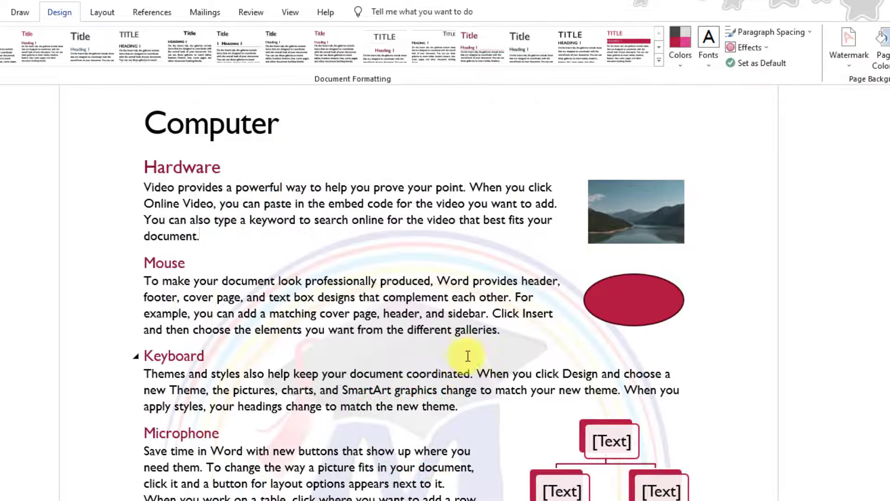
pyautogui.scroll(-10, 468, 356)
pyautogui.scroll(6, 461, 374)
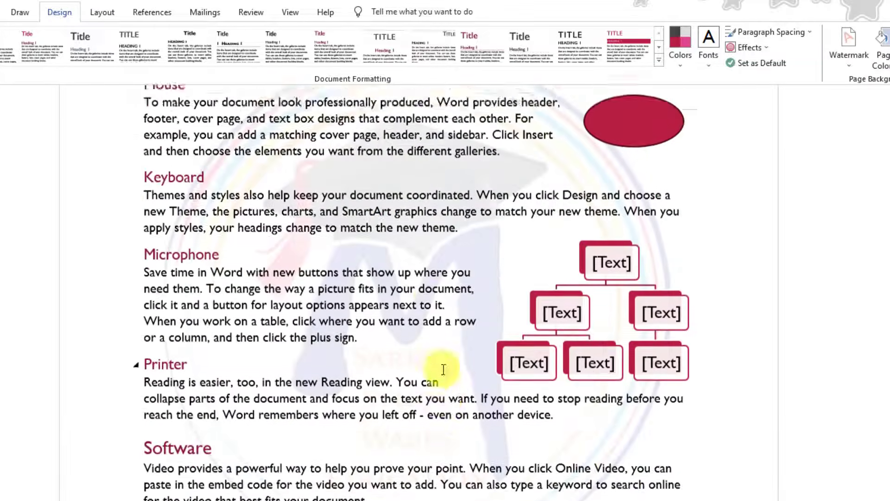
pyautogui.scroll(2, 444, 369)
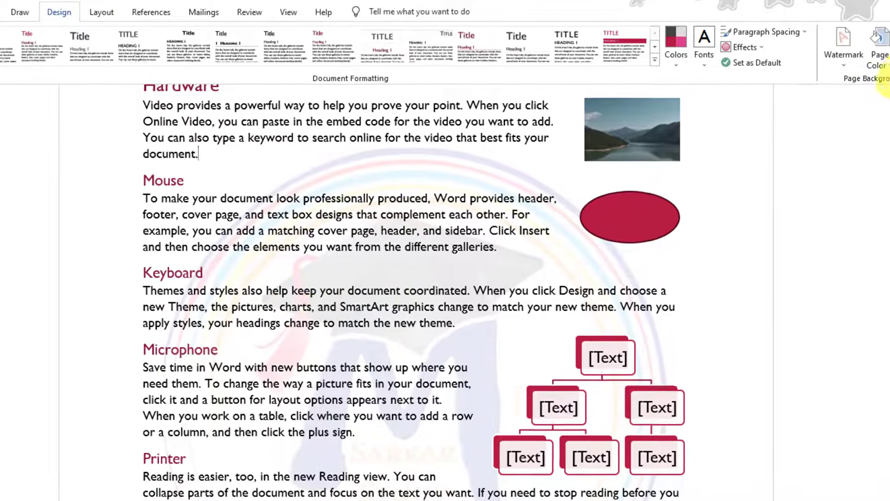
# - Reopen the custom watermark settings, apply the existing picture watermark without Washout, and re-enable the Washout option
pyautogui.click(850, 57)
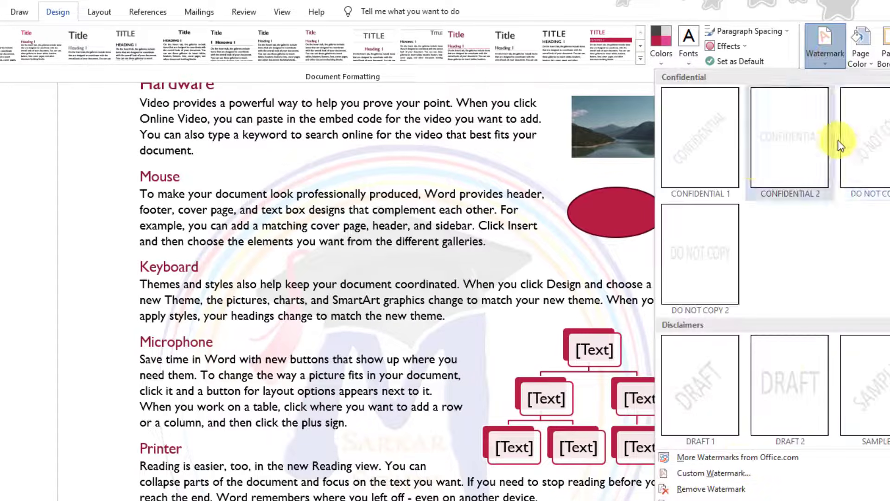
pyautogui.click(732, 473)
pyautogui.click(457, 223)
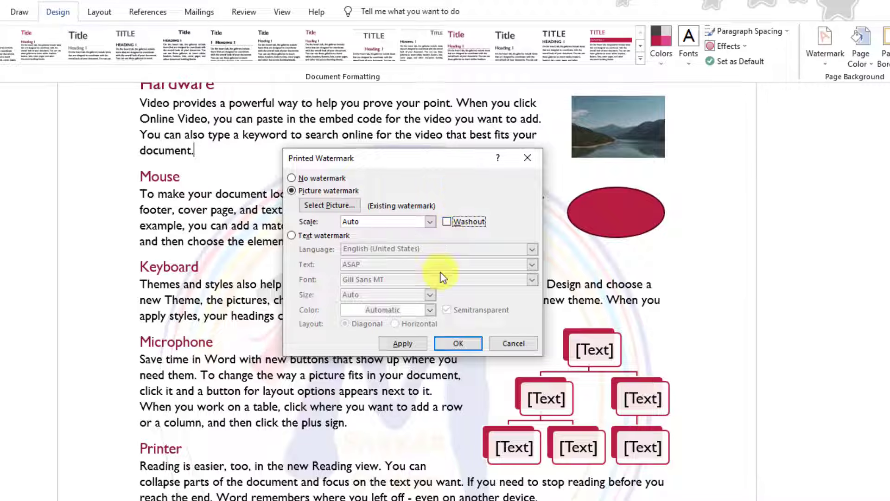
pyautogui.click(412, 348)
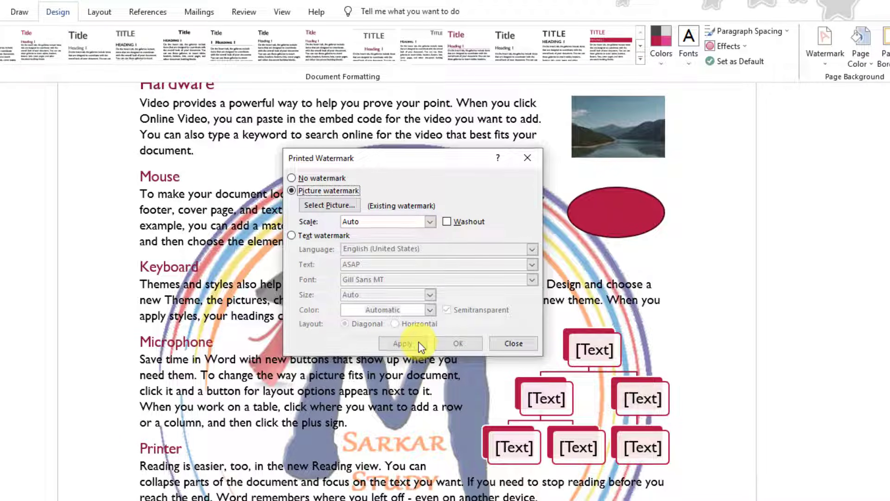
pyautogui.click(459, 223)
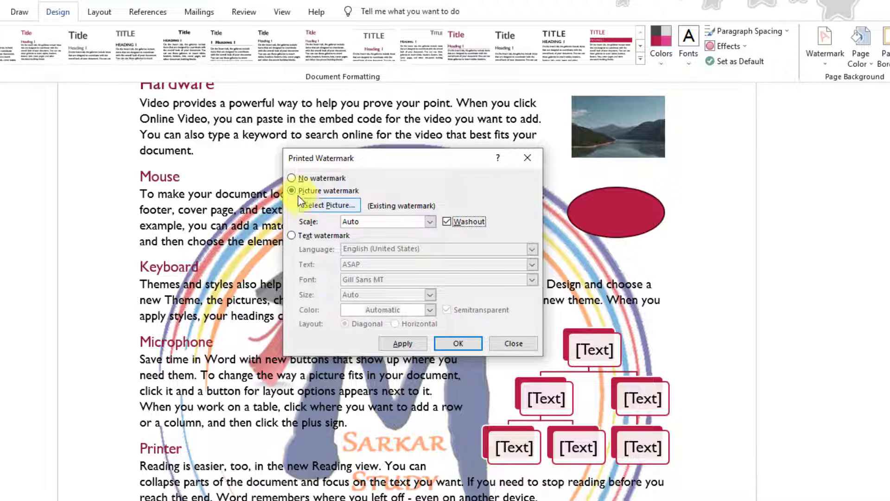
# - Replace the picture watermark with a diagonal, semitransparent text watermark reading "Computer" in Gill Sans MT
pyautogui.click(307, 236)
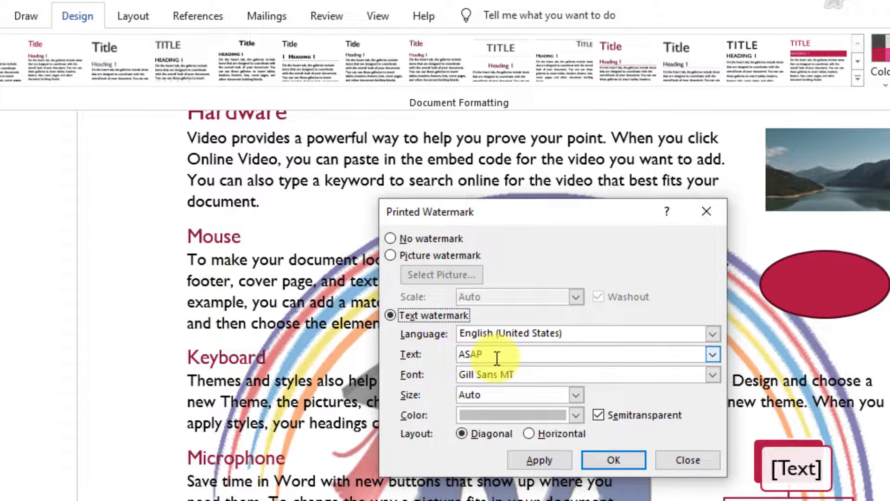
pyautogui.click(497, 357)
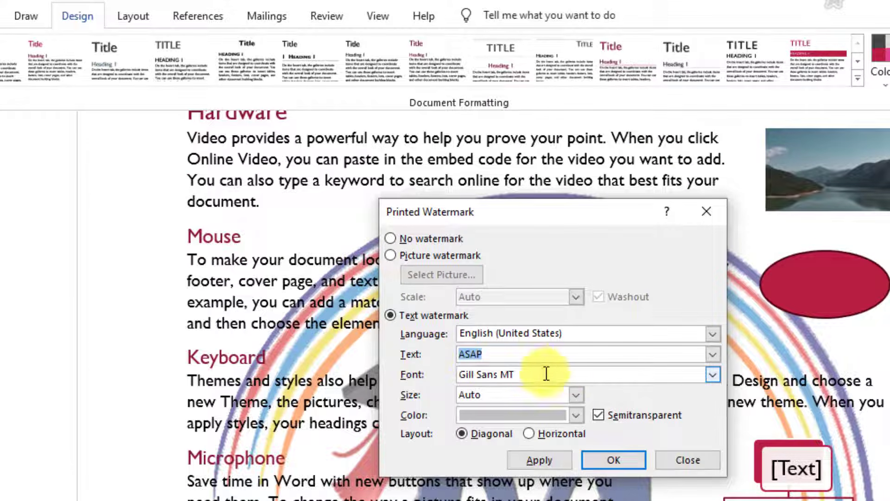
pyautogui.write('Computer')
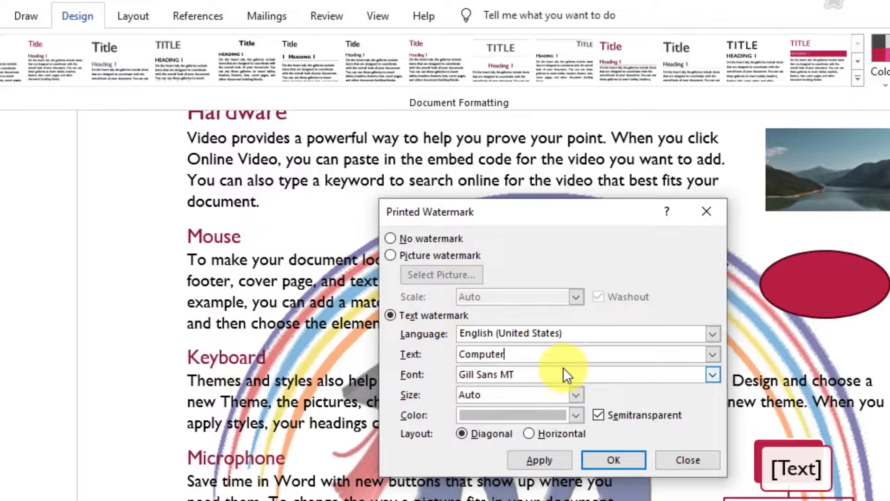
pyautogui.click(539, 459)
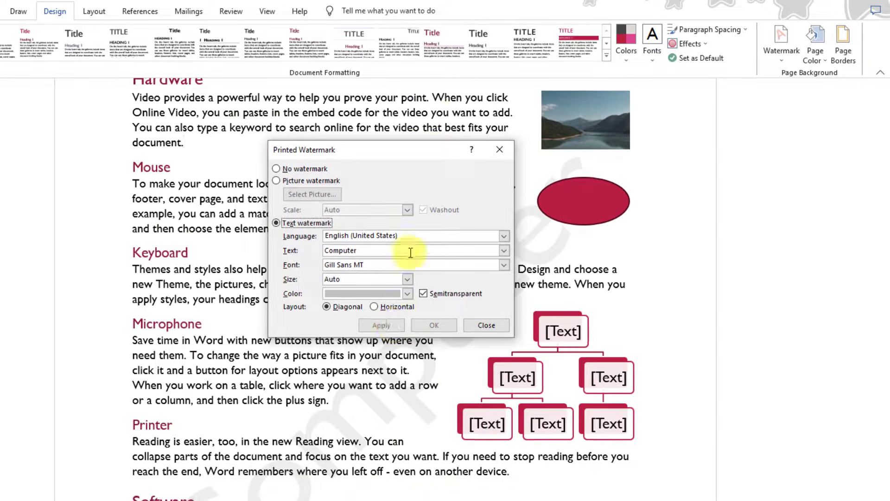
# - Move the watermark dialog up to uncover the page and apply a horizontal layout to the "Computer" watermark
pyautogui.moveTo(427, 149); pyautogui.dragTo(427, 66)
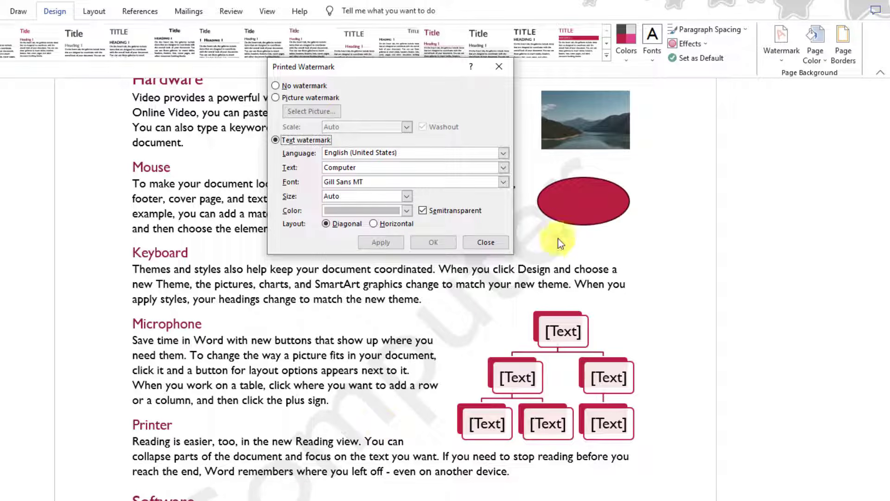
pyautogui.click(375, 223)
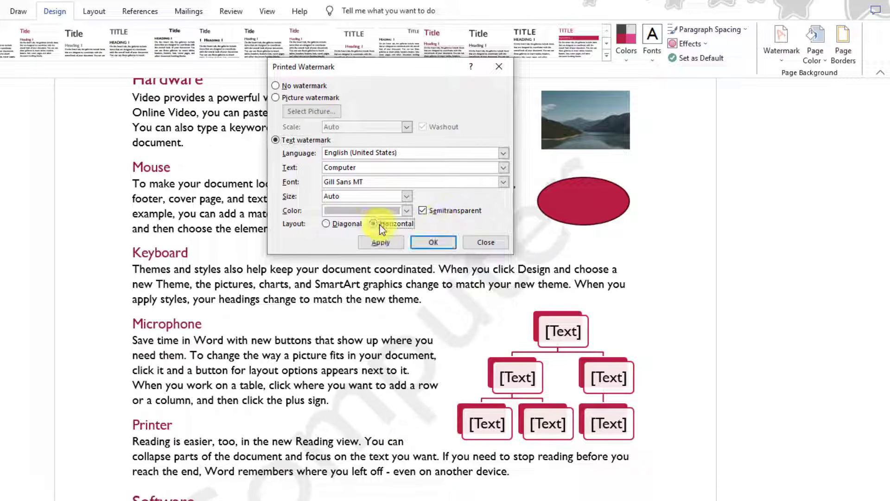
pyautogui.click(385, 241)
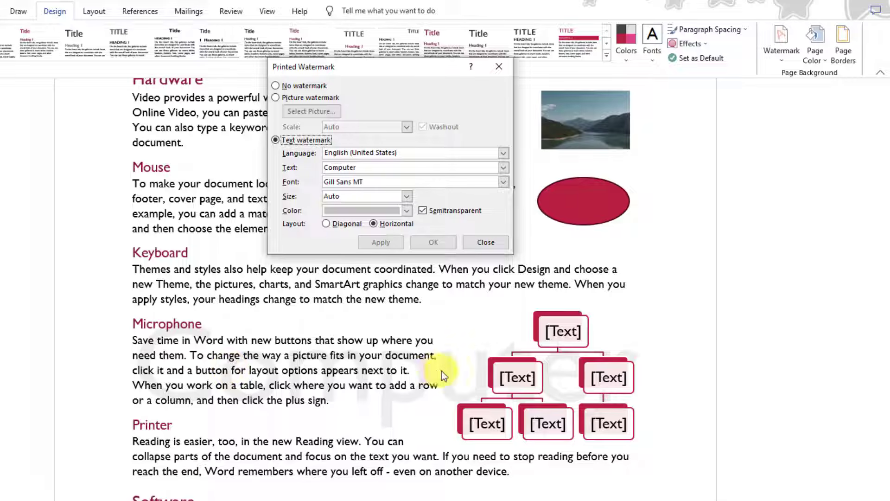
# - Turn off semitransparency for the "Computer" watermark and apply the darkest shade of the black theme colours
pyautogui.click(427, 210)
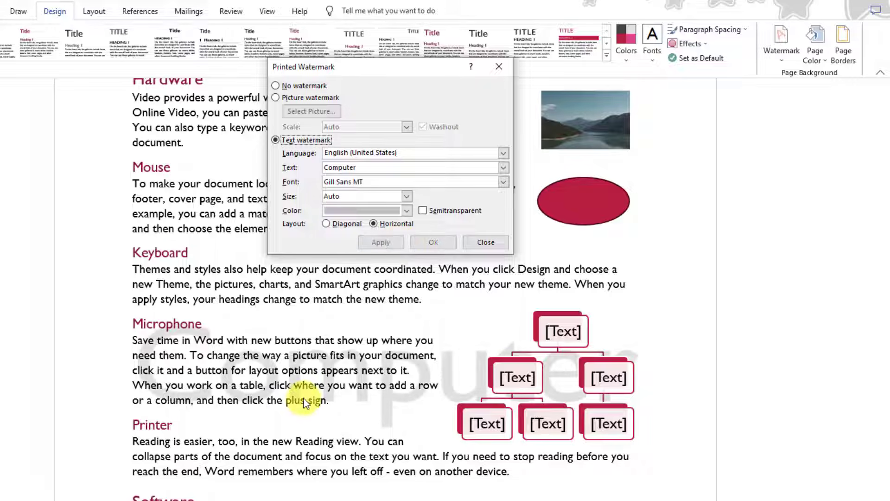
pyautogui.click(405, 211)
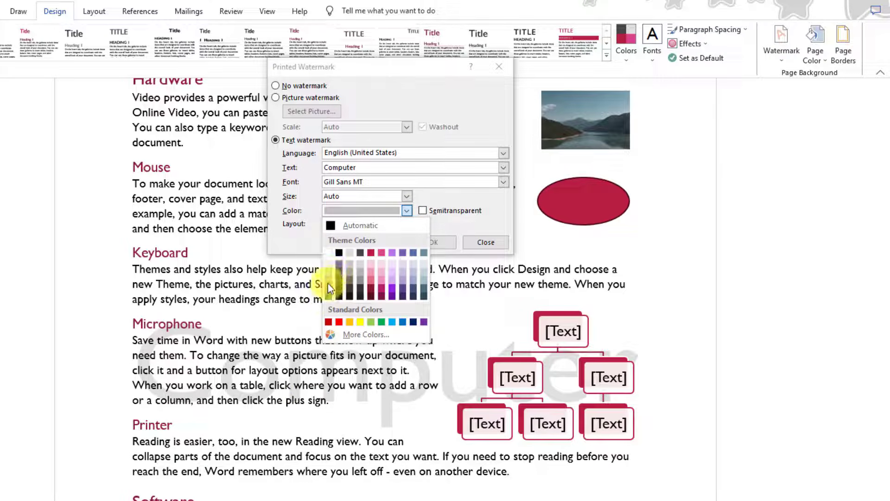
pyautogui.click(339, 295)
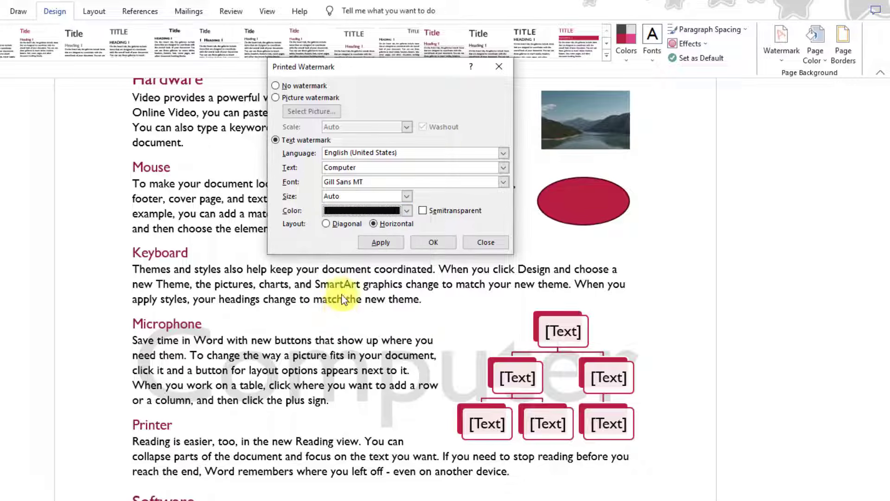
pyautogui.click(391, 243)
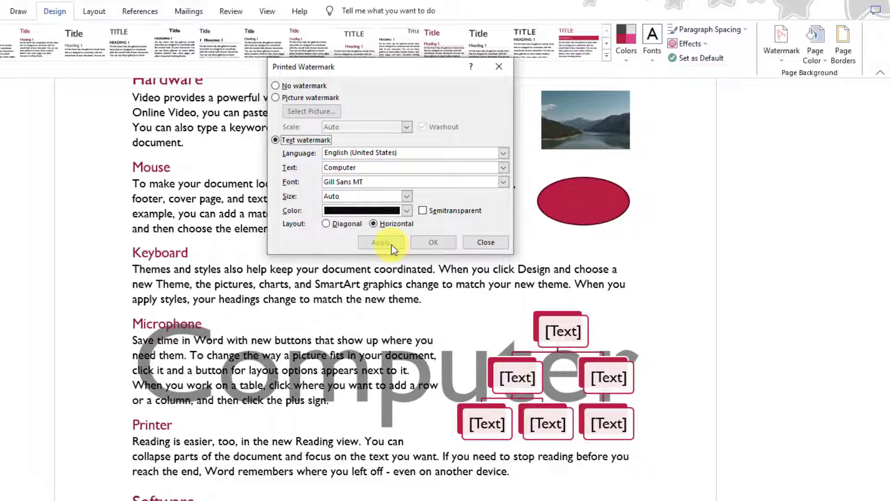
# - Turn semitransparency back on for the "Computer" watermark and recolour it with the darkest grey shade of the white theme colour
pyautogui.click(429, 212)
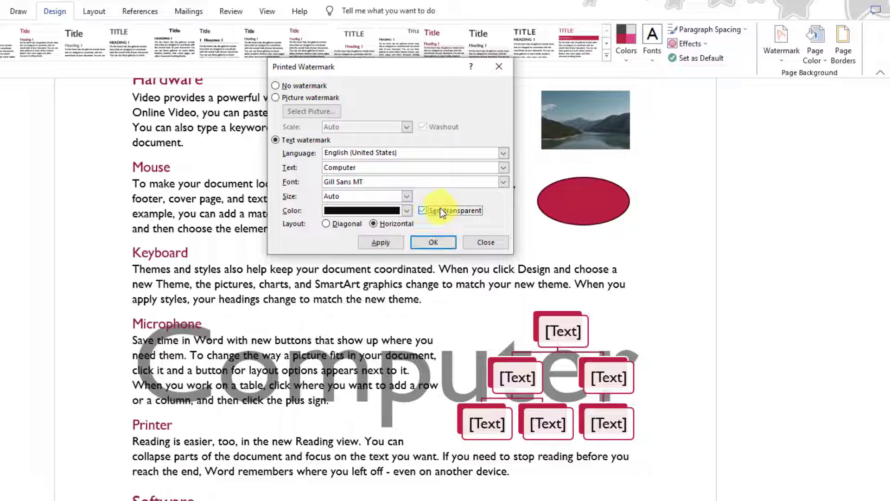
pyautogui.click(402, 242)
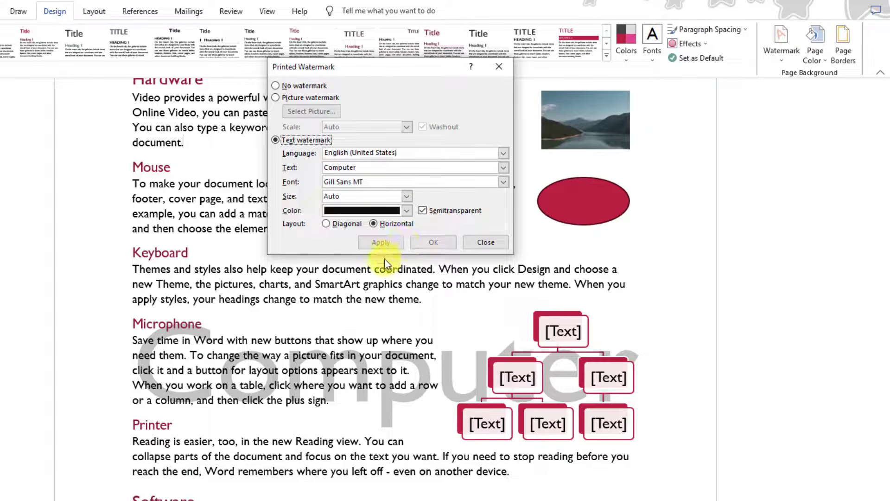
pyautogui.click(407, 210)
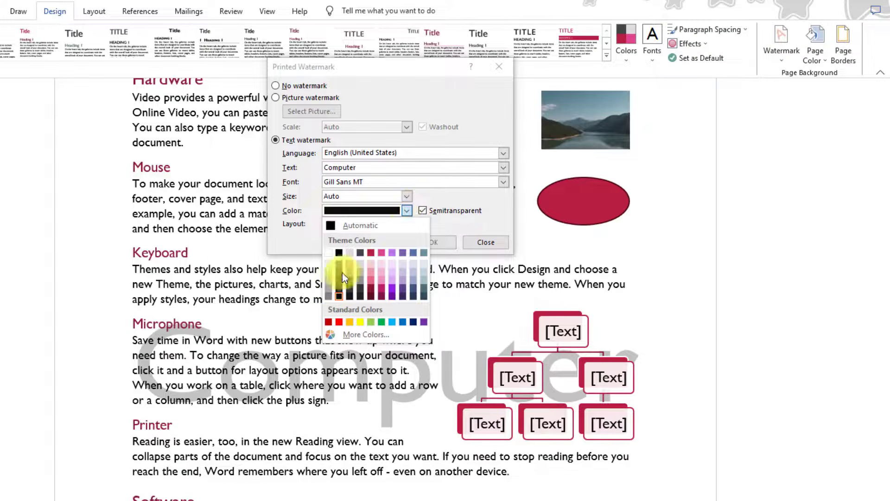
pyautogui.click(329, 295)
pyautogui.click(385, 244)
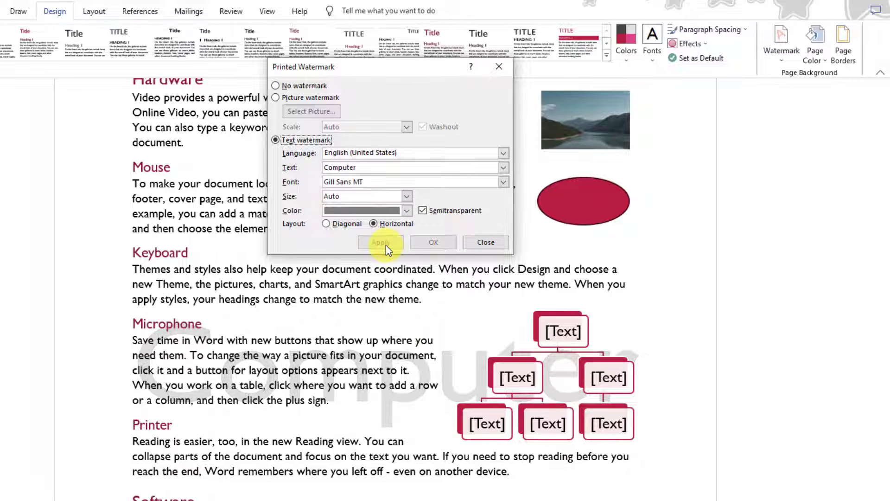
pyautogui.click(406, 211)
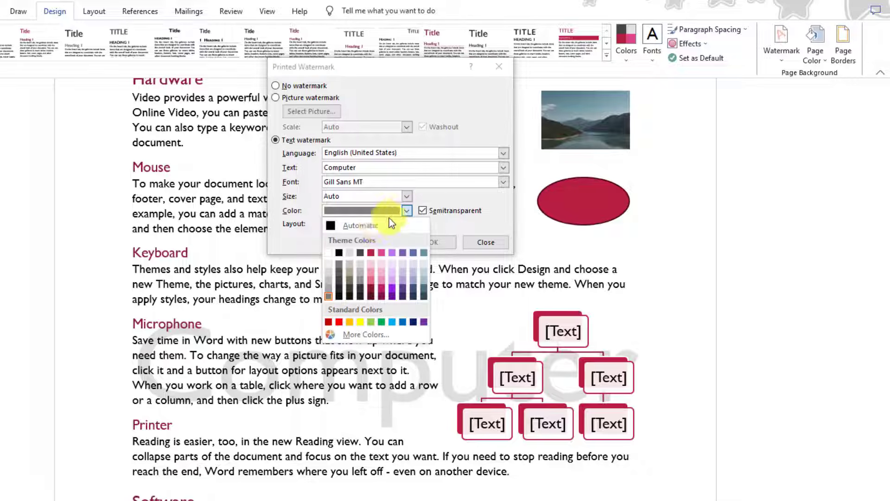
pyautogui.click(331, 296)
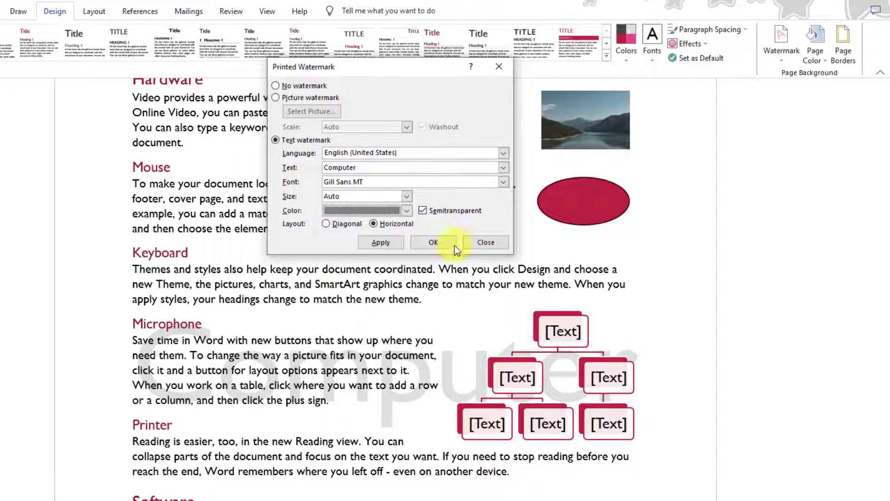
# - Accept the watermark settings and apply a pale yellow page colour picked from the standard palette of the extended colour choices
pyautogui.click(442, 242)
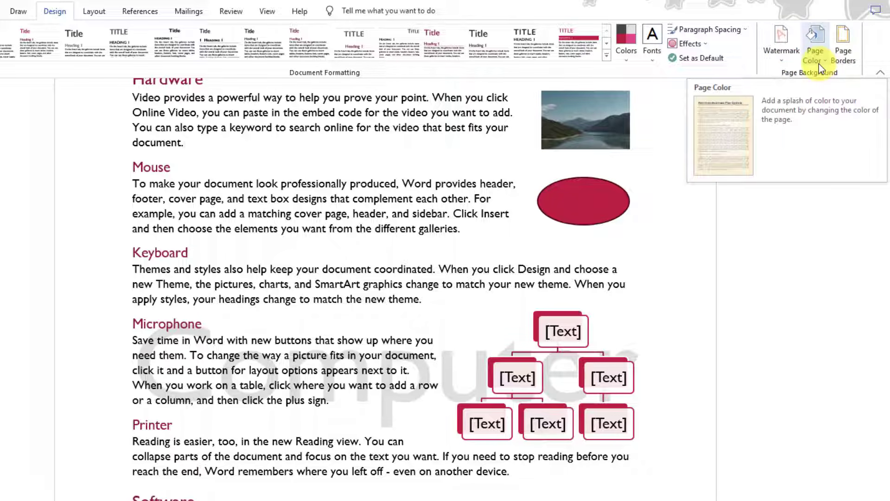
pyautogui.keyDown('ctrl'); pyautogui.scroll(-3, 561, 218); pyautogui.keyUp('ctrl')
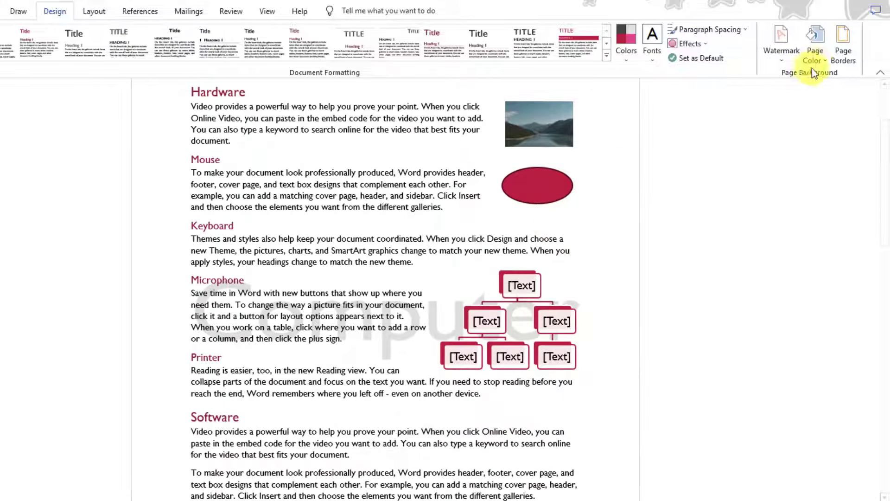
pyautogui.click(816, 63)
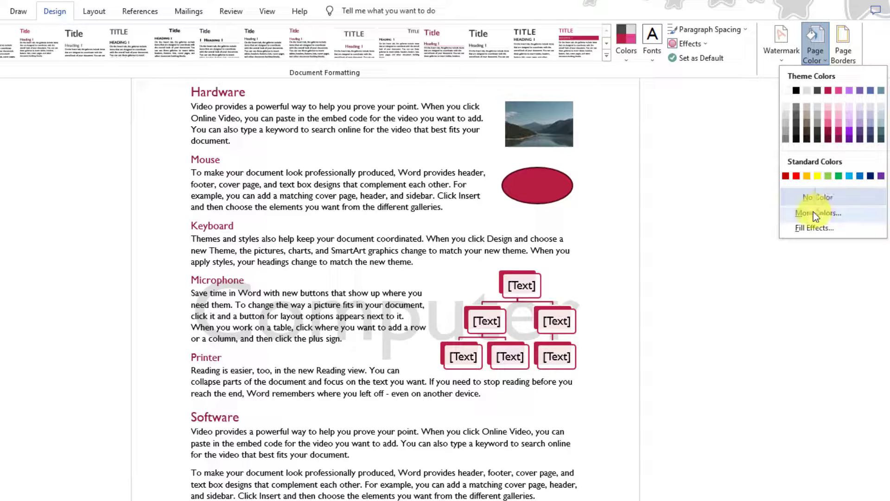
pyautogui.click(814, 213)
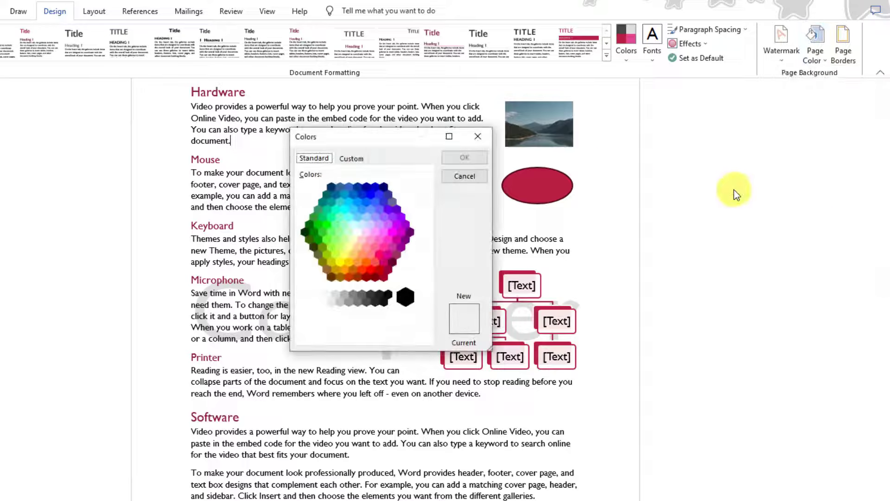
pyautogui.click(355, 241)
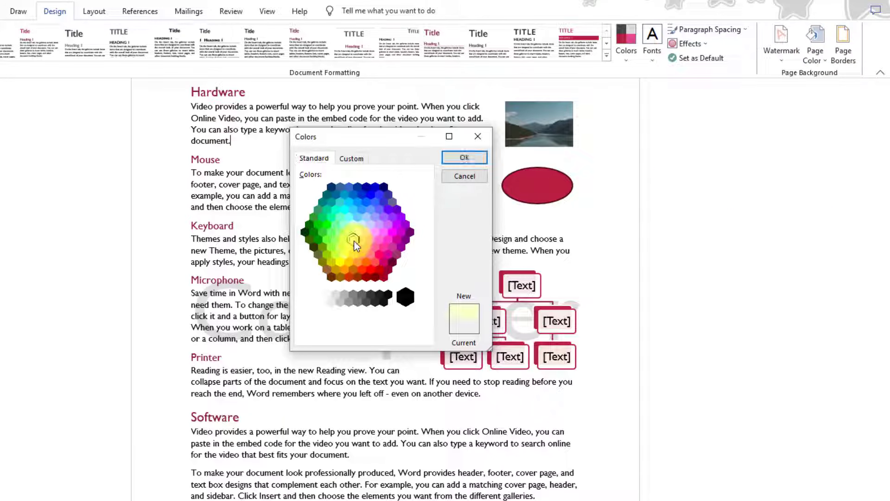
pyautogui.click(459, 159)
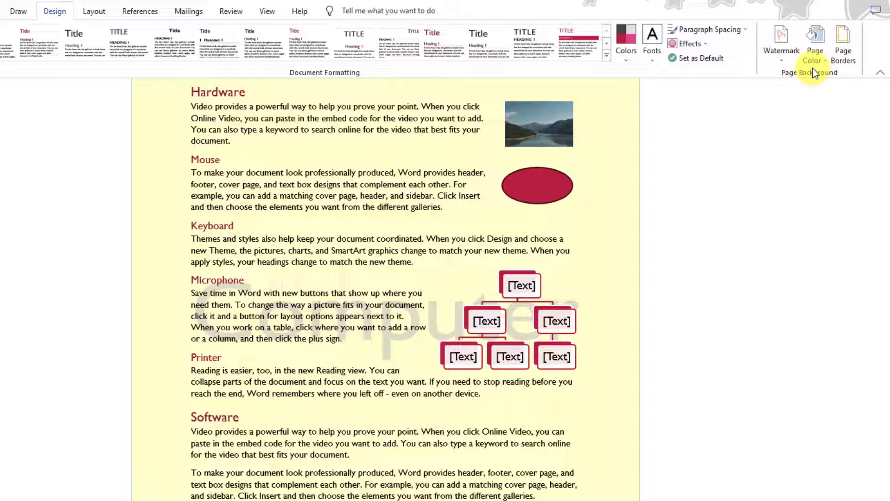
# - Add a 3-D page border with a 3 pt diagonally striped line in standard red to the whole document
pyautogui.click(846, 56)
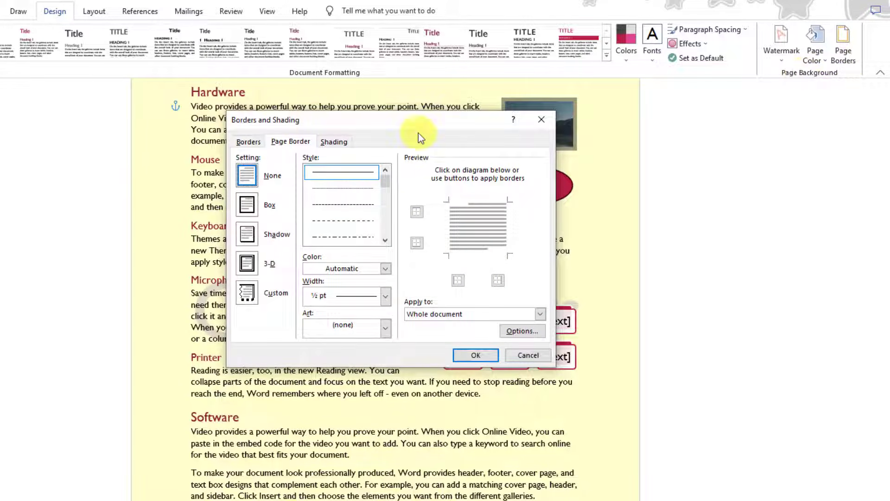
pyautogui.moveTo(280, 121)
pyautogui.mouseDown()
pyautogui.moveTo(544, 123)
pyautogui.moveTo(380, 200)
pyautogui.moveTo(300, 147)
pyautogui.moveTo(307, 119)
pyautogui.mouseUp()
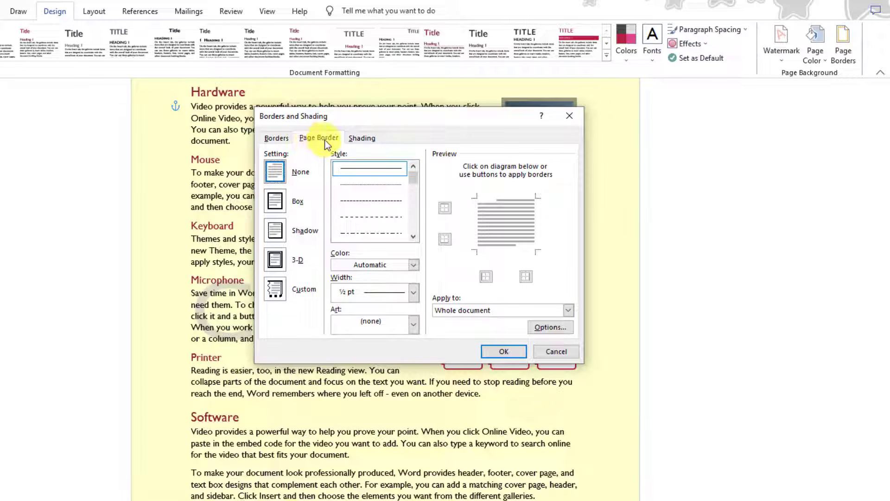
pyautogui.click(275, 230)
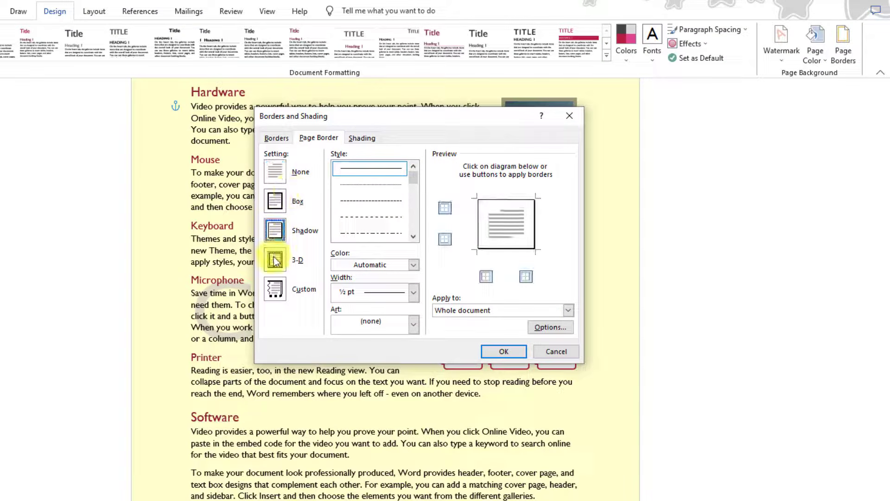
pyautogui.click(275, 259)
pyautogui.moveTo(412, 178); pyautogui.dragTo(416, 225)
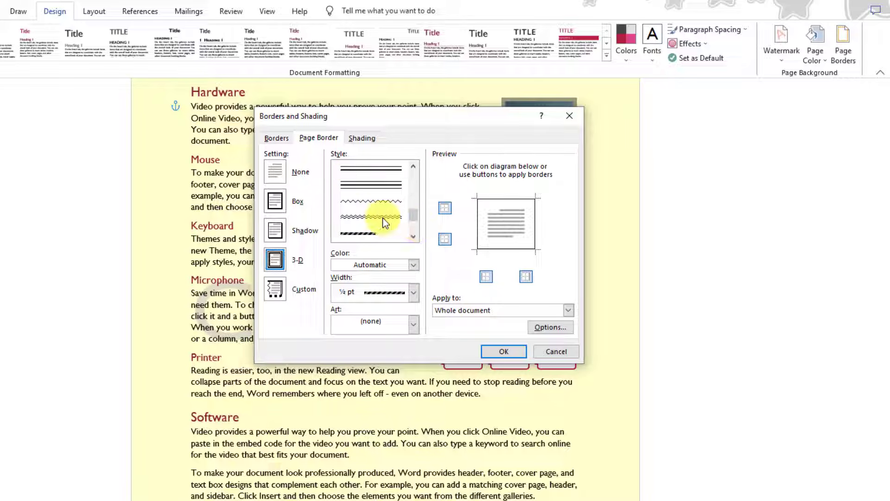
pyautogui.click(382, 217)
pyautogui.click(413, 265)
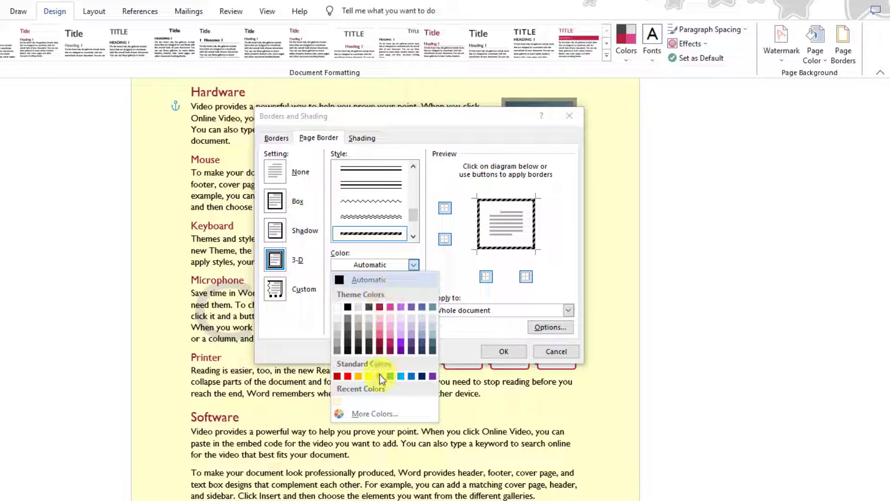
pyautogui.click(348, 376)
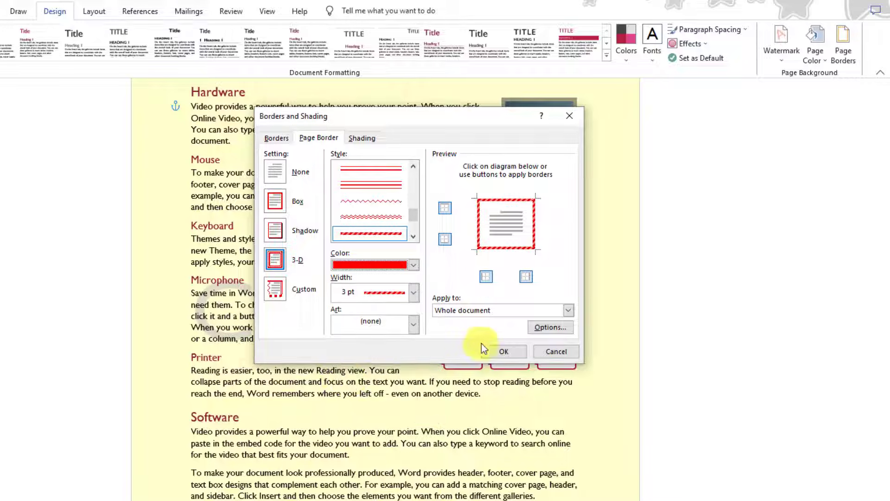
pyautogui.click(510, 352)
pyautogui.scroll(3, 550, 302)
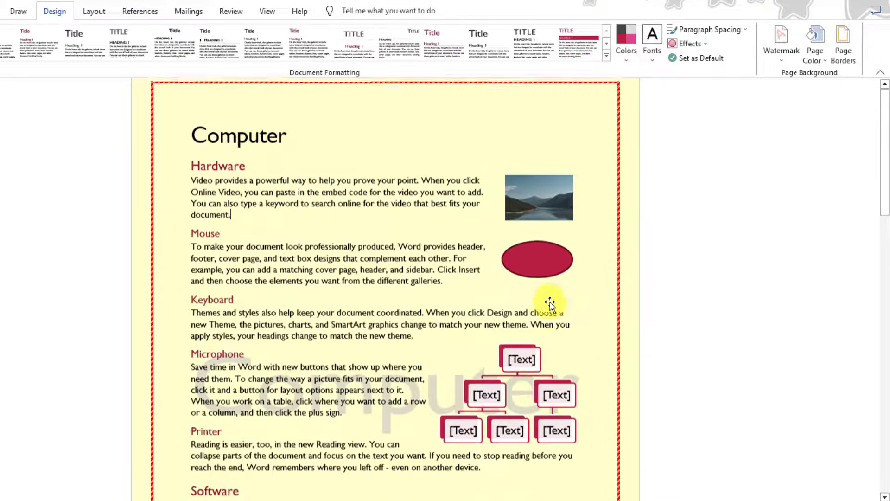
# - Paste the sample paragraphs beginning "Video provides a powerful way" repeatedly at the end of the document to fill more pages
pyautogui.scroll(-15, 550, 302)
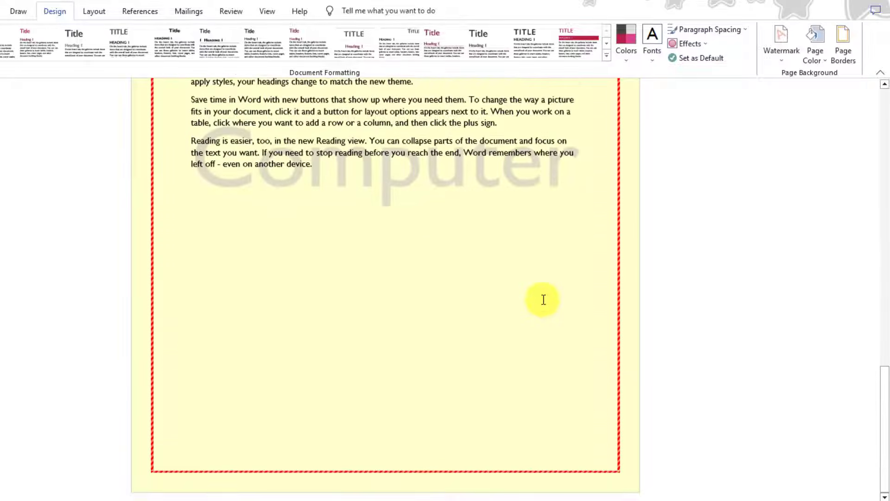
pyautogui.scroll(-6, 538, 301)
pyautogui.click(543, 220)
pyautogui.write('Video provides a powerful way to help you prove your point. When you click Online Video, you can paste in the embed code for the video you want to add. You can also type a keyword to search online for the video that best fits your document. To make your document look professionally produced, Word provides header, footer, cover page, and text box designs that complement each other. For example, you can add a matching cover page, header, and sidebar. Click Insert and then choose the elements you want from the different galleries. Themes and styles also help keep your document coordinated. When you click Design and choose a new Theme, the pictures, charts, and SmartArt graphics change to match your new theme. When you apply styles, your headings change to match the new theme. Save time in Word with new buttons that show up where you need them. To change the way a picture fits in your document, click it and a button for layout options appears next to it. When you work on a table, click where you want to add a row or a column, and then click the plus sign. Reading is easier, too, in the new Reading view. You can collapse parts of the document and focus on the text you want. If you need to stop reading before you reach the end, Word remembers where you left off - even on another device.')
pyautogui.hotkey('ctrl', 'v')
pyautogui.hotkey('ctrl', 'v')
pyautogui.hotkey('ctrl', 'v')
pyautogui.hotkey('ctrl', 'v')
pyautogui.hotkey('ctrl', 'v')
pyautogui.hotkey('ctrl', 'v')
pyautogui.scroll(-7, 533, 303)
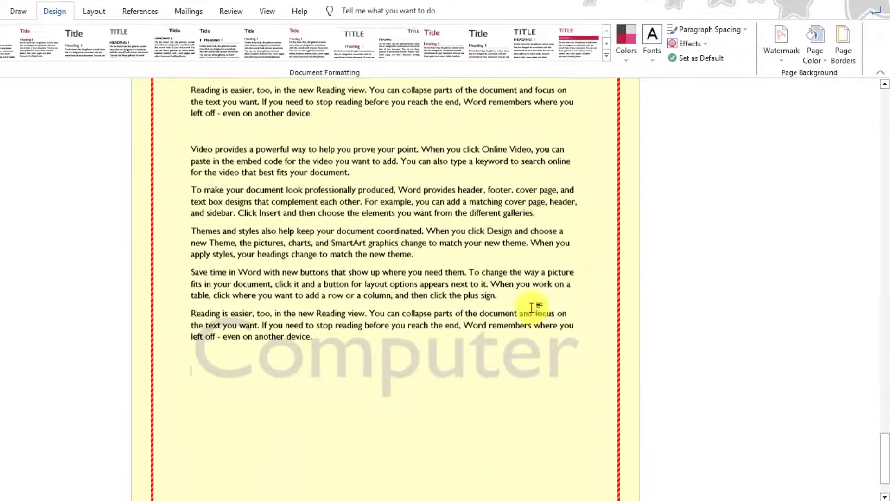
# - Select the adjoining "Themes and styles" and "Save time in Word" paragraphs in the pasted text and choose a Shadow paragraph border
pyautogui.scroll(15, 532, 308)
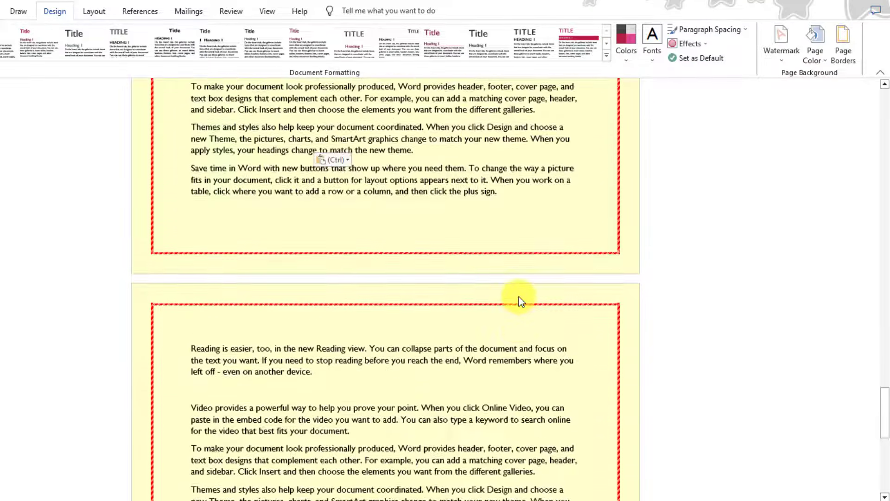
pyautogui.scroll(1, 517, 303)
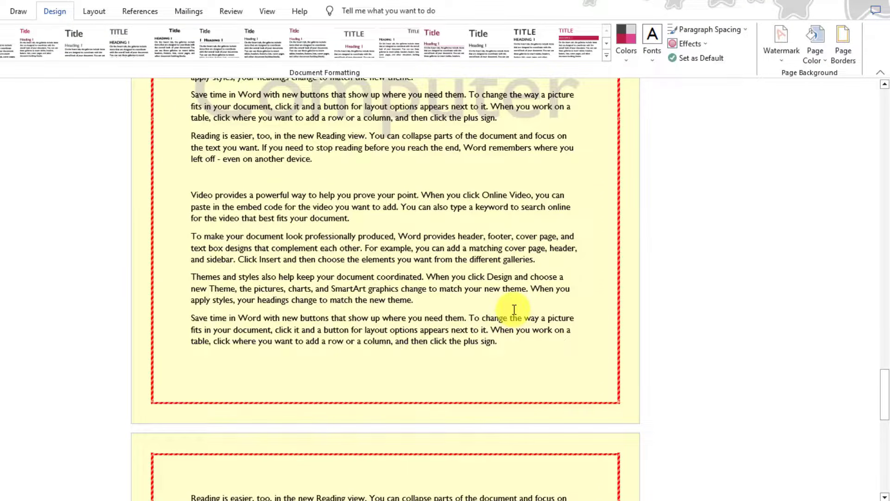
pyautogui.scroll(15, 514, 309)
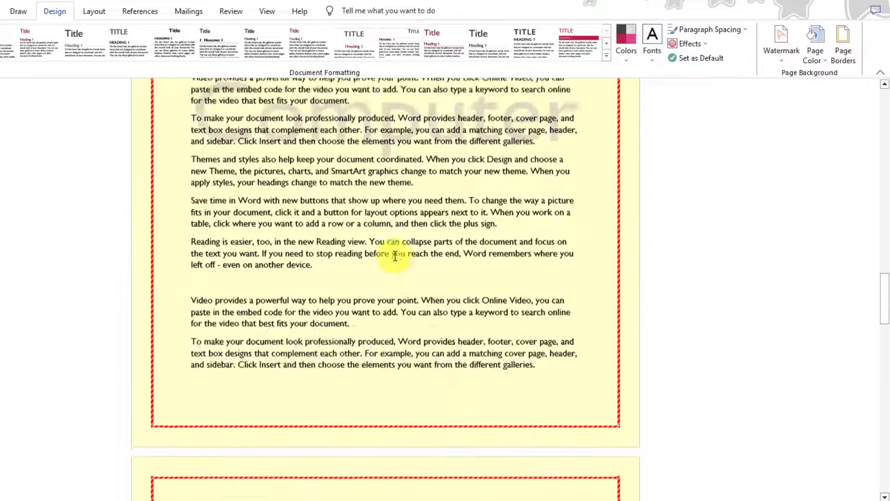
pyautogui.scroll(10, 387, 258)
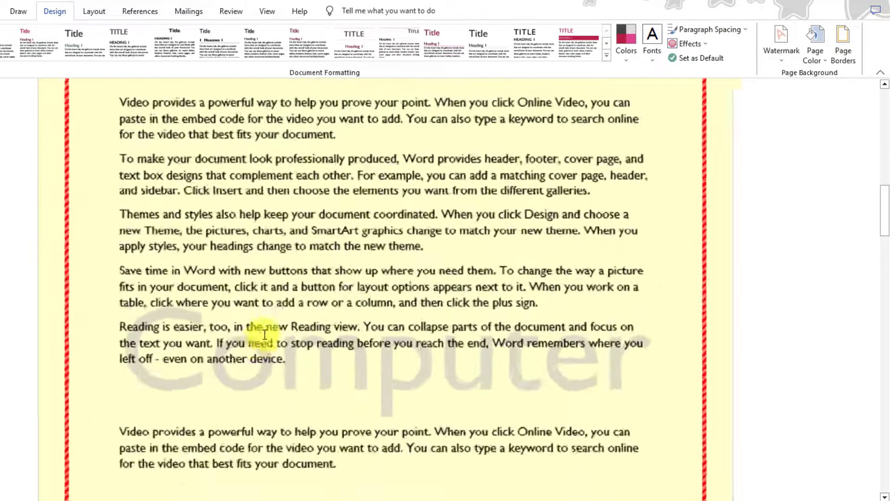
pyautogui.keyDown('ctrl'); pyautogui.scroll(6, 258, 334); pyautogui.keyUp('ctrl')
pyautogui.moveTo(75, 233); pyautogui.dragTo(582, 344)
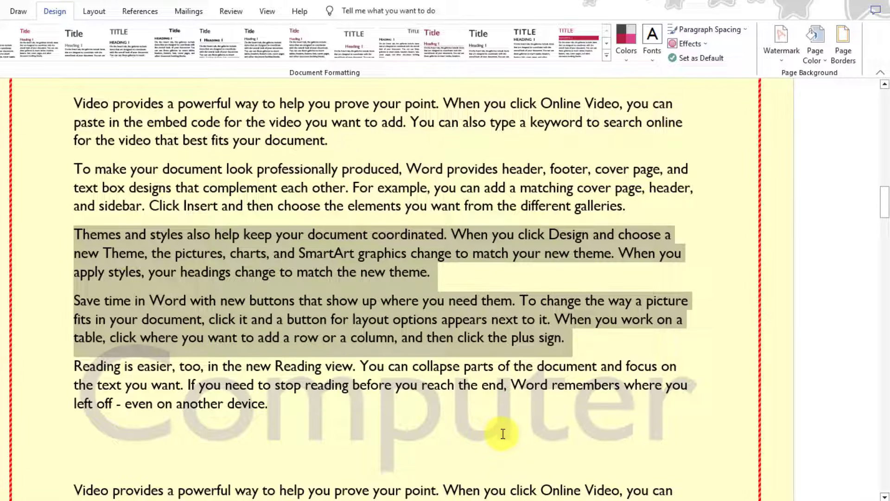
pyautogui.click(843, 52)
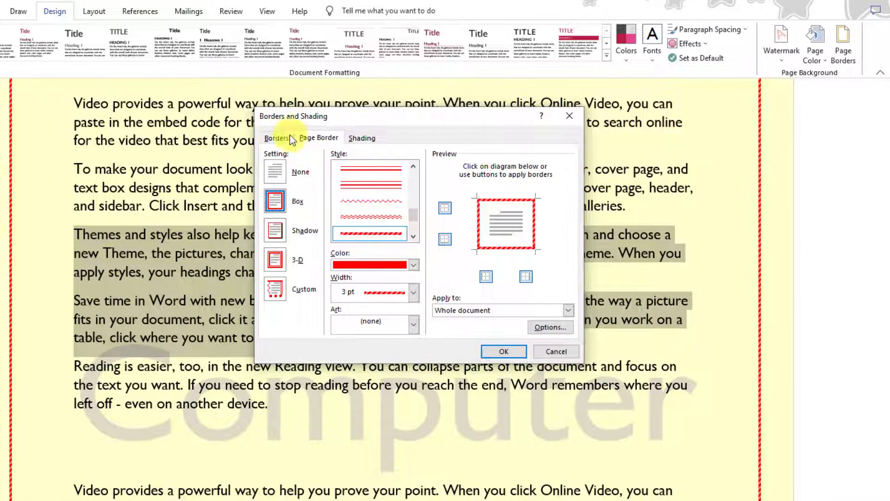
pyautogui.click(274, 138)
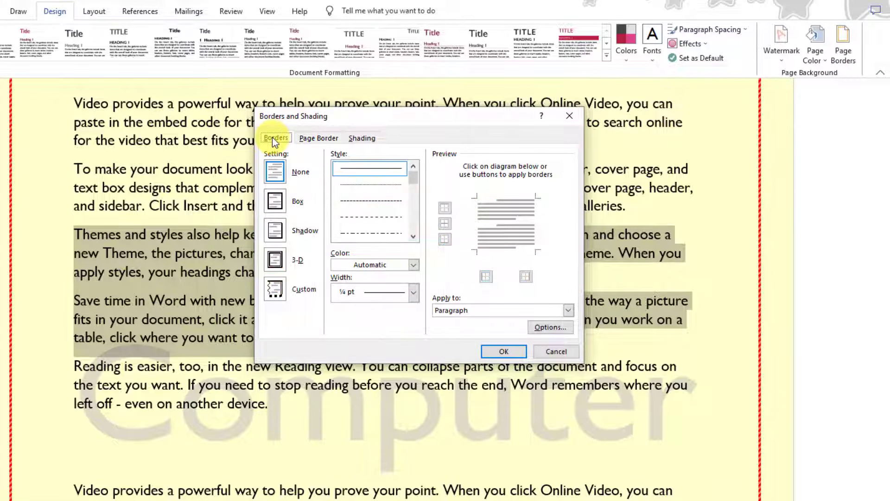
pyautogui.click(322, 138)
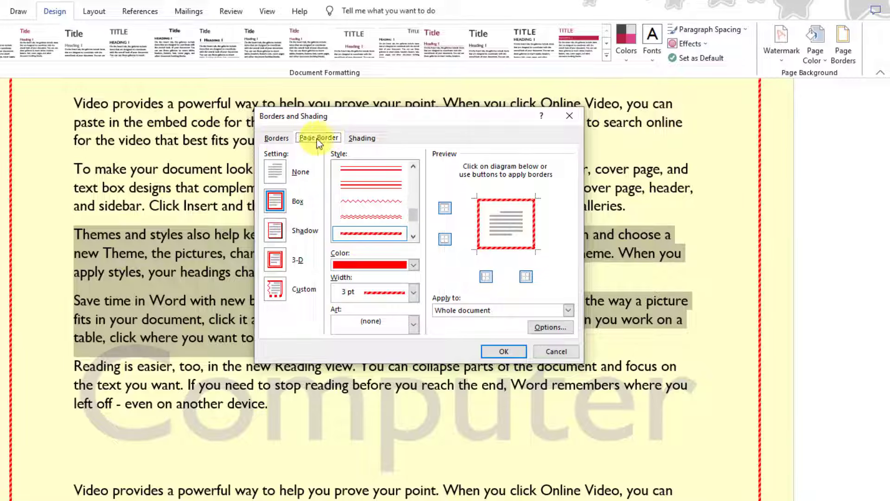
pyautogui.click(278, 138)
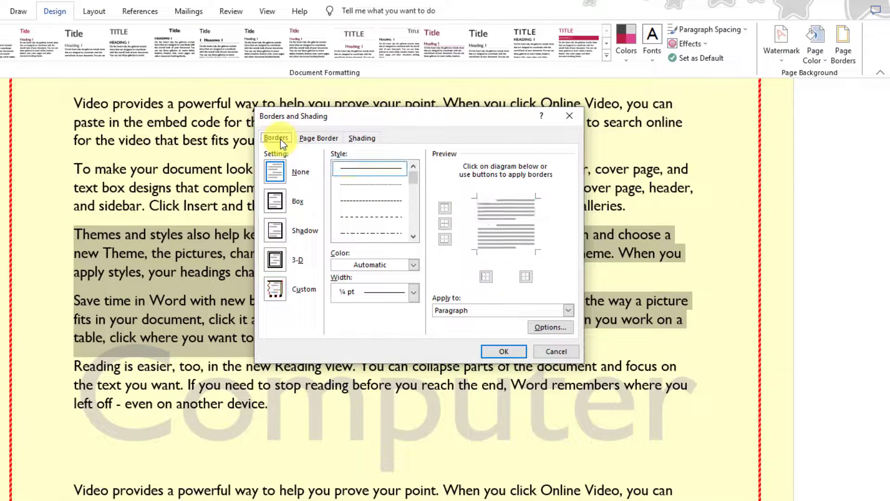
pyautogui.click(279, 230)
# - Try a wavy line and a triple-line style for the Shadow paragraph border
pyautogui.scroll(-3, 412, 205)
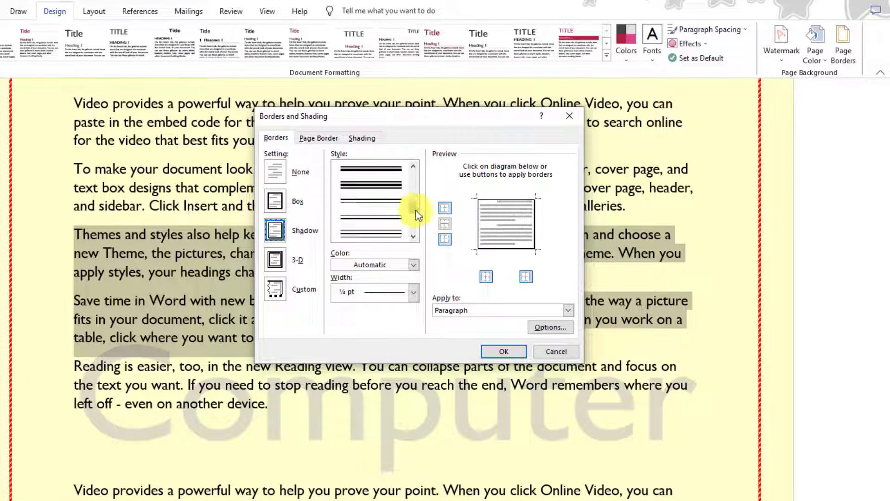
pyautogui.moveTo(415, 210); pyautogui.dragTo(415, 217)
pyautogui.click(396, 218)
pyautogui.click(390, 202)
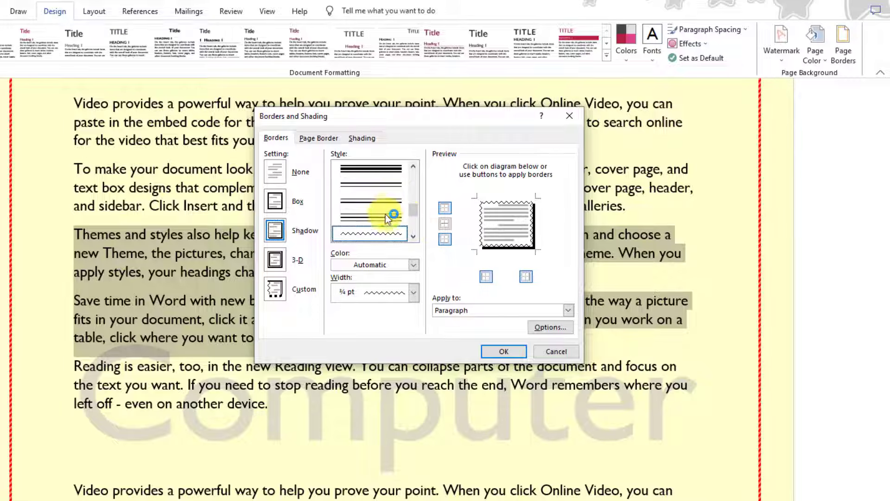
pyautogui.click(387, 217)
pyautogui.scroll(5, 384, 217)
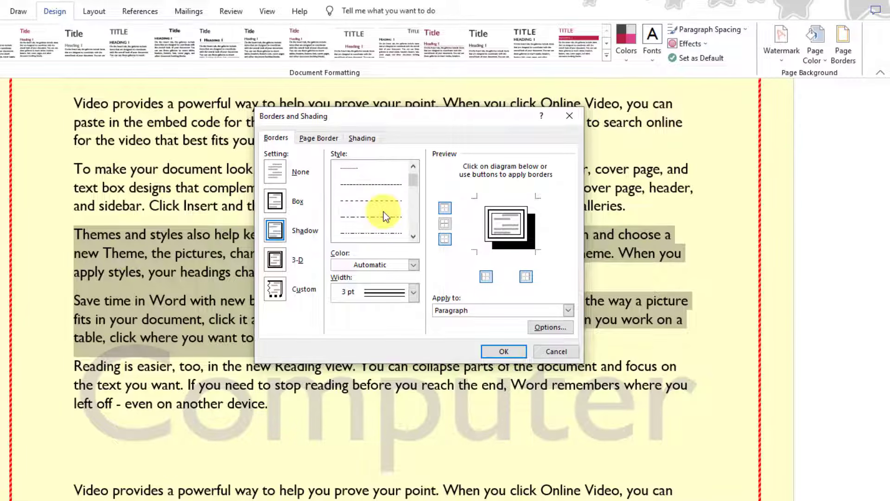
pyautogui.scroll(-5, 383, 217)
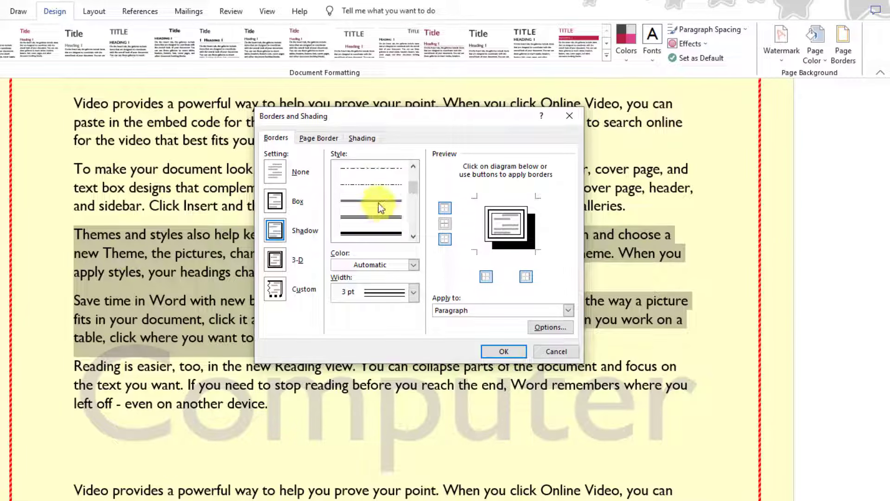
# - Give the paragraph border a ½ pt double-line style in standard dark blue and apply it to the selected paragraphs
pyautogui.click(378, 203)
pyautogui.click(412, 266)
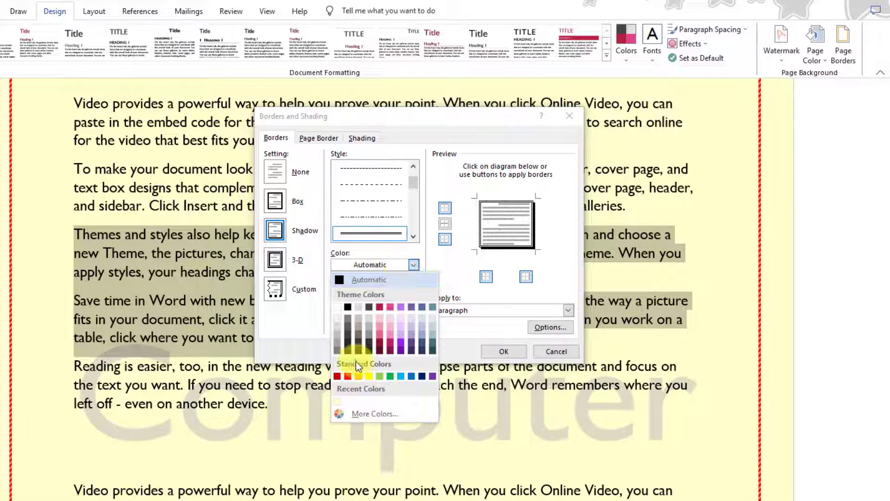
pyautogui.click(423, 379)
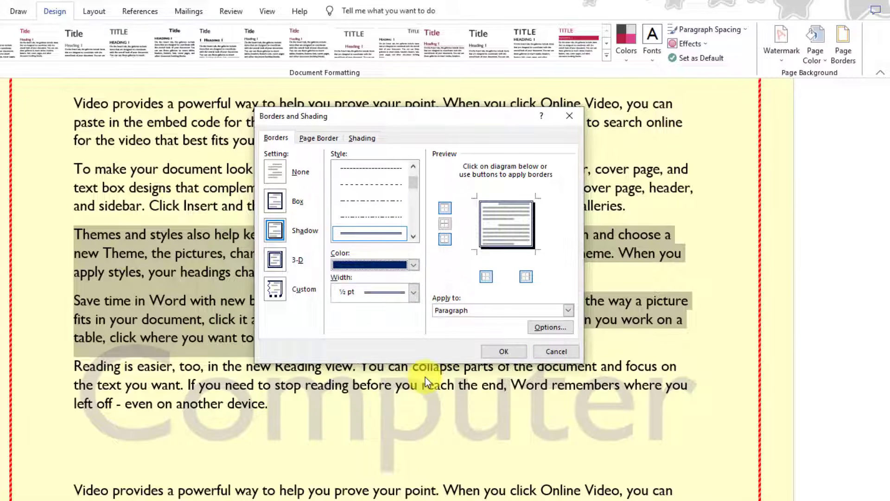
pyautogui.click(521, 356)
pyautogui.click(527, 323)
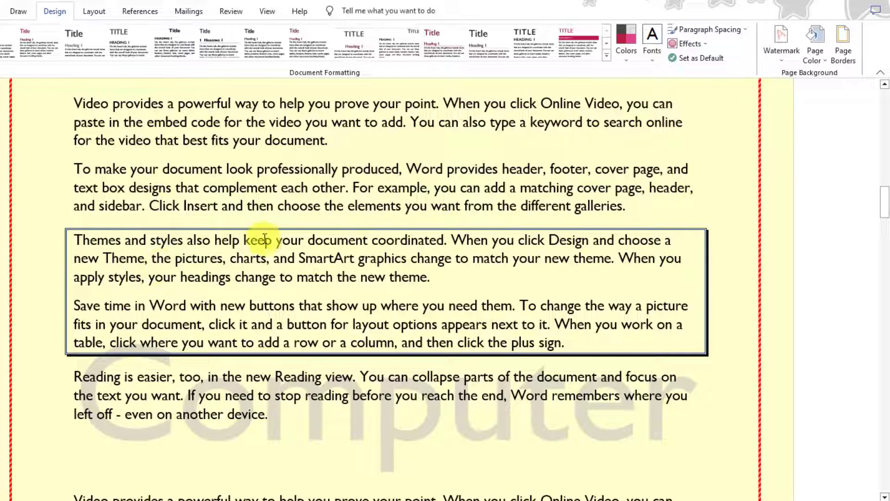
# - Select the first two paragraphs of the next pasted block, below the bordered ones, and apply yellow paragraph shading
pyautogui.scroll(-3, 312, 320)
pyautogui.click(299, 345)
pyautogui.scroll(-1, 184, 344)
pyautogui.scroll(-1, 183, 345)
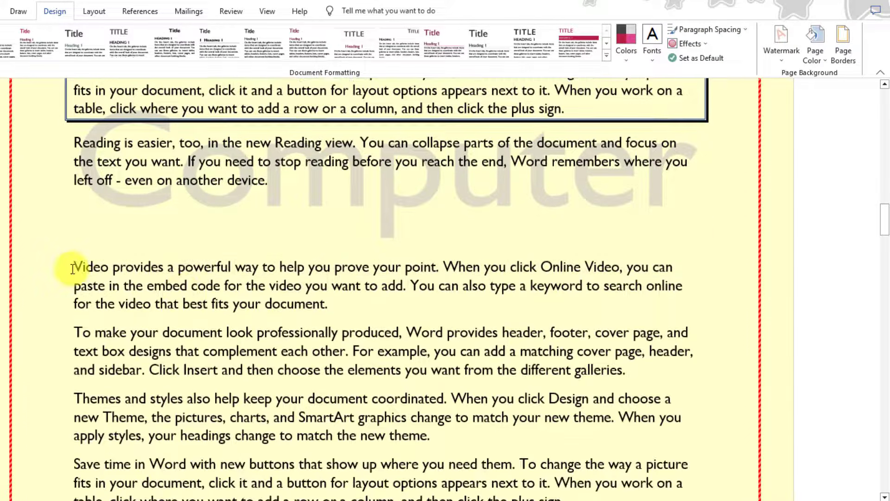
pyautogui.moveTo(73, 267); pyautogui.dragTo(640, 376)
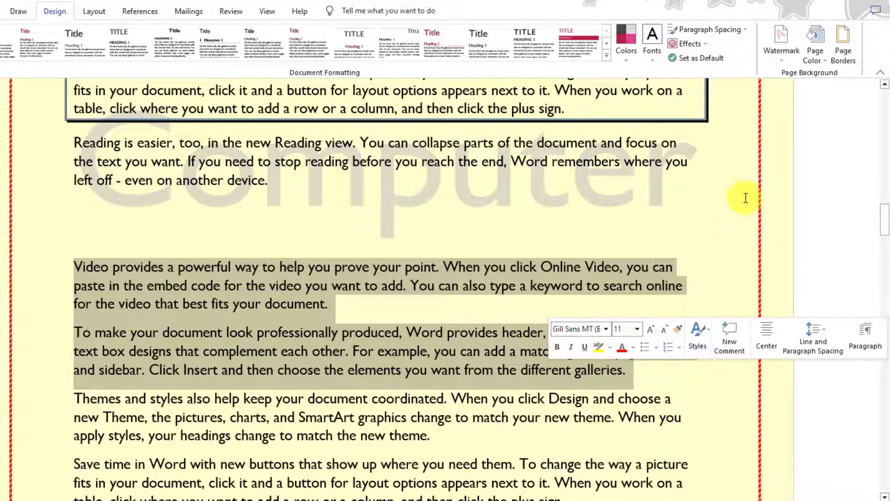
pyautogui.click(846, 56)
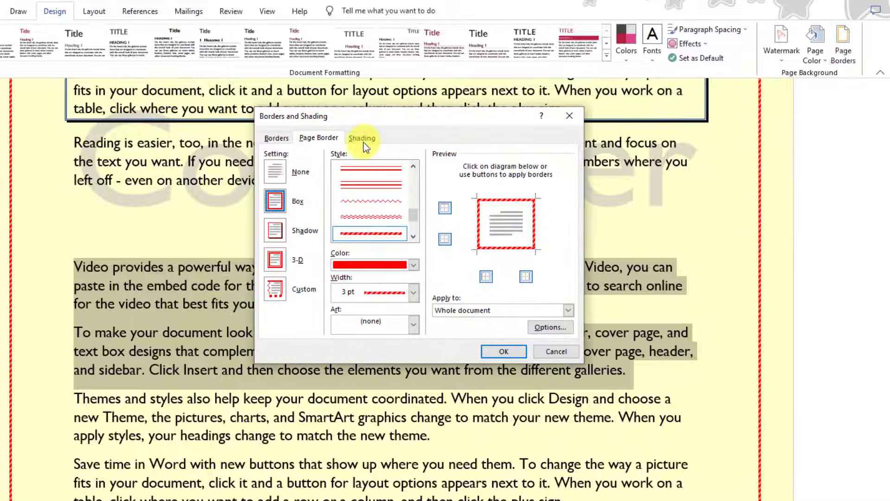
pyautogui.click(364, 137)
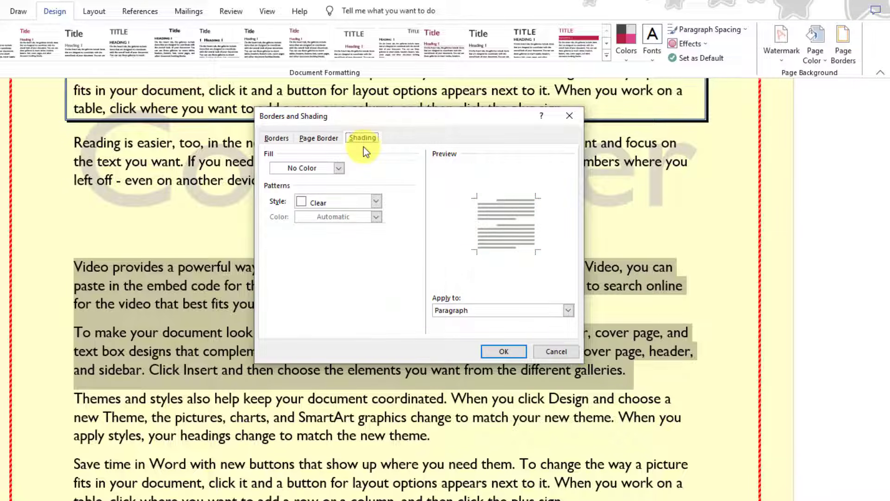
pyautogui.click(339, 170)
pyautogui.click(306, 266)
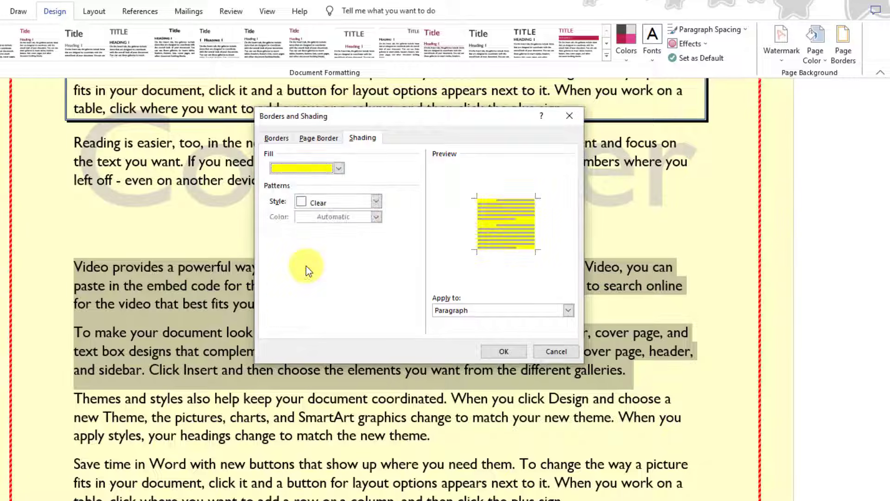
pyautogui.click(494, 349)
pyautogui.click(595, 369)
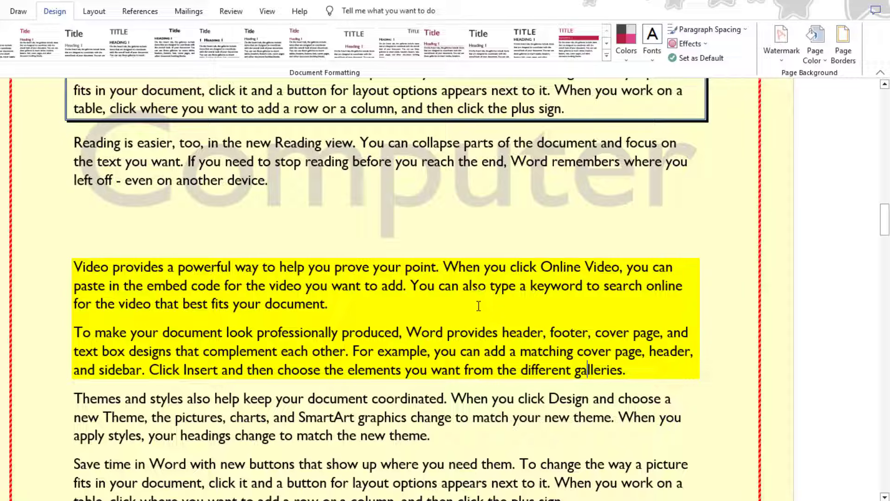
# - Review the document from the bordered and shaded paragraphs up to the Computer title, checking the page border, watermark and headings
pyautogui.scroll(3, 167, 272)
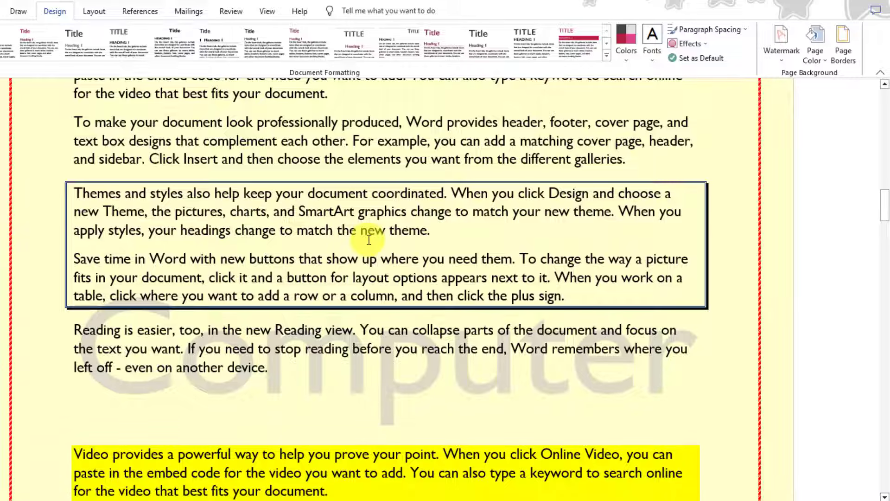
pyautogui.scroll(4, 369, 240)
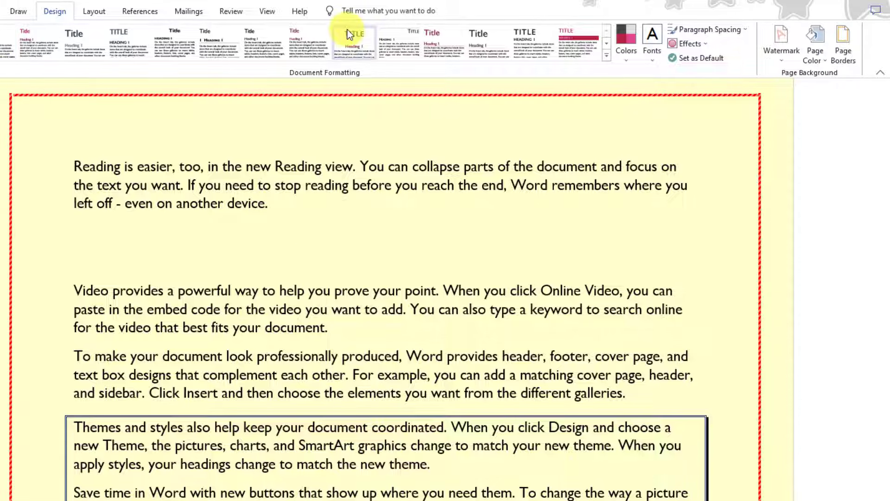
pyautogui.scroll(-5, 340, 311)
pyautogui.scroll(14, 340, 311)
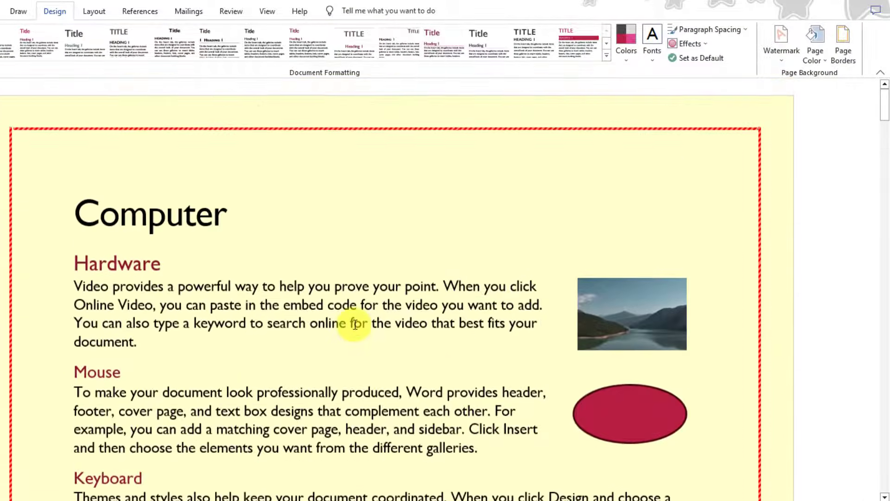
pyautogui.scroll(-6, 353, 322)
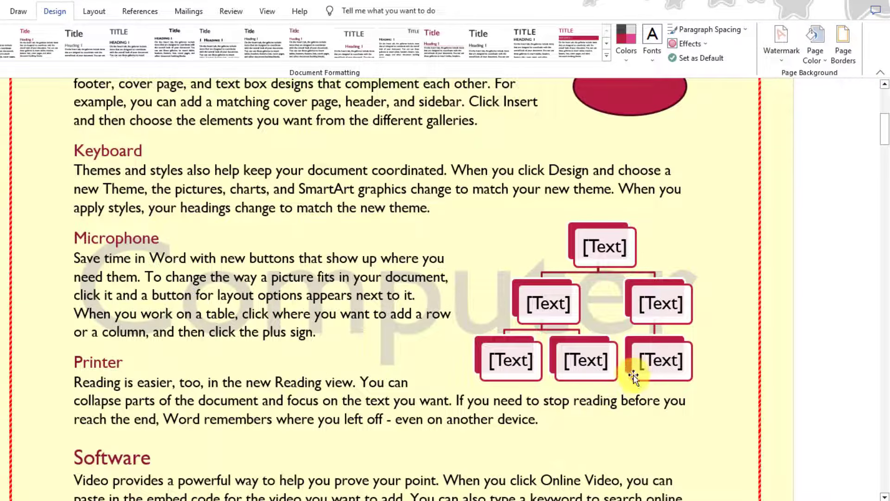
pyautogui.scroll(4, 635, 371)
pyautogui.scroll(-1, 630, 362)
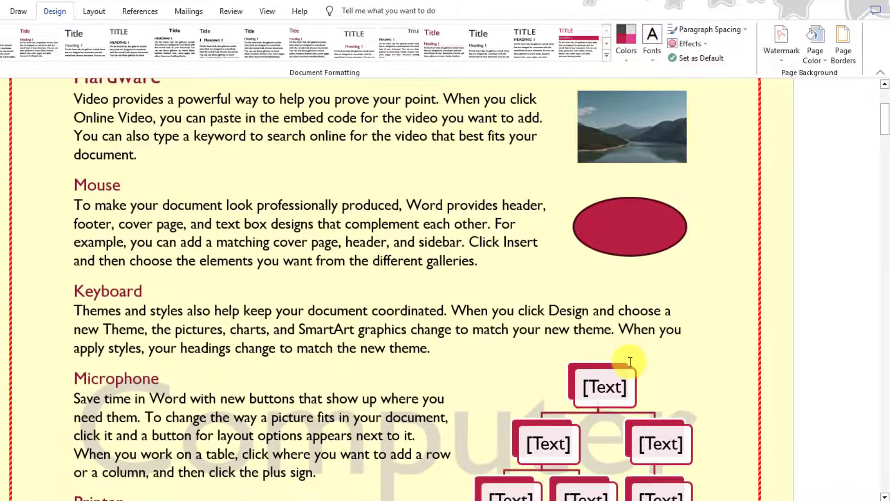
pyautogui.scroll(-1, 630, 361)
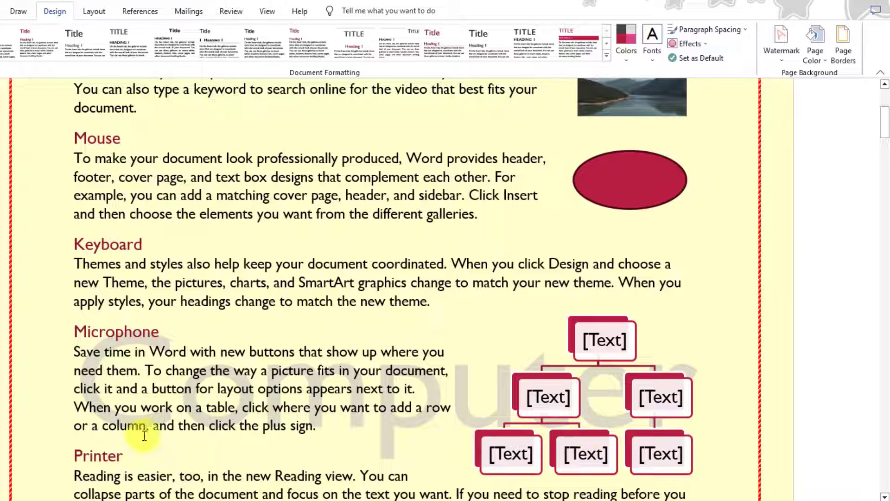
pyautogui.scroll(2, 109, 401)
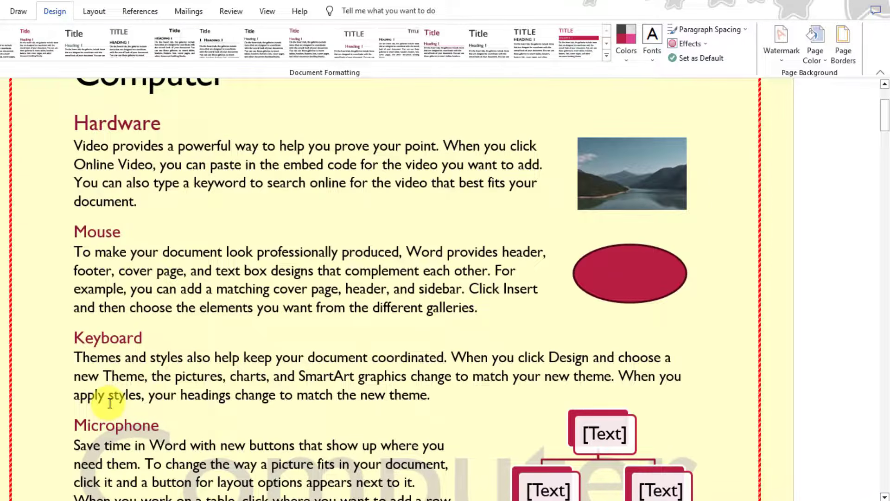
pyautogui.scroll(-2, 109, 403)
pyautogui.scroll(2, 119, 313)
# - Place the cursor before the Computer title and display the rulers, keeping the page layout options at hand
pyautogui.click(90, 9)
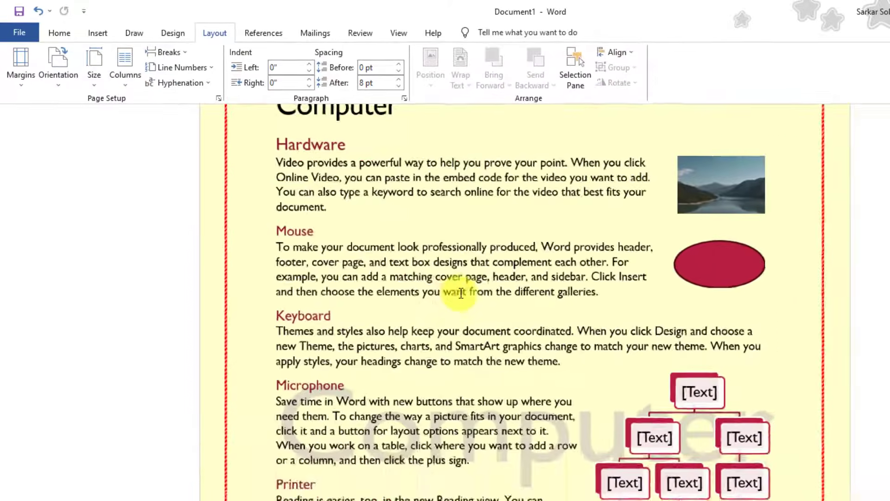
pyautogui.scroll(3, 782, 445)
pyautogui.scroll(-2, 352, 268)
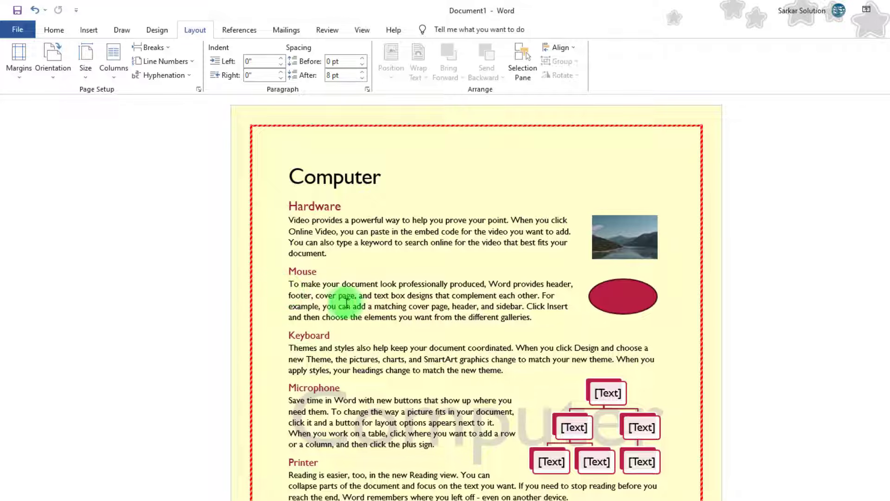
pyautogui.click(289, 166)
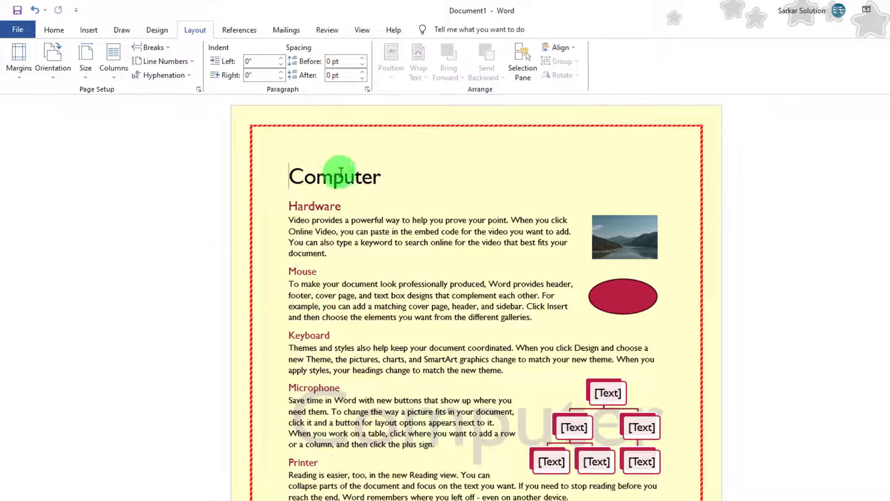
pyautogui.click(365, 28)
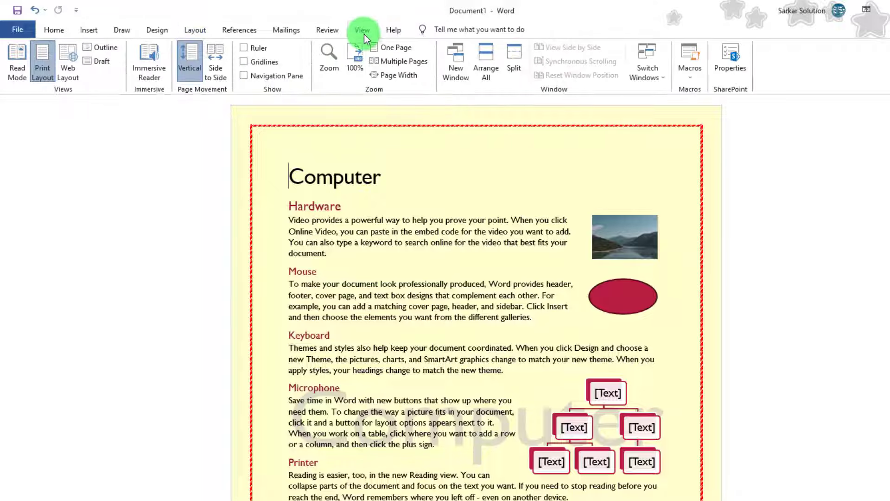
pyautogui.click(253, 48)
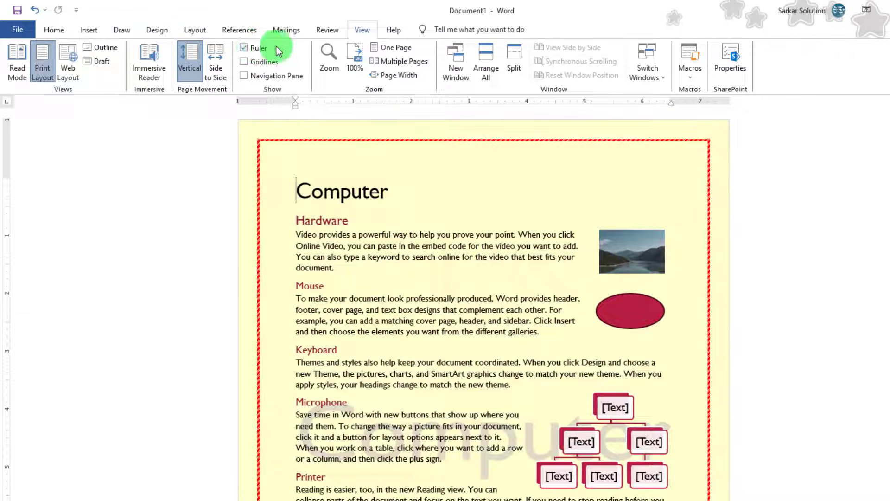
pyautogui.click(189, 28)
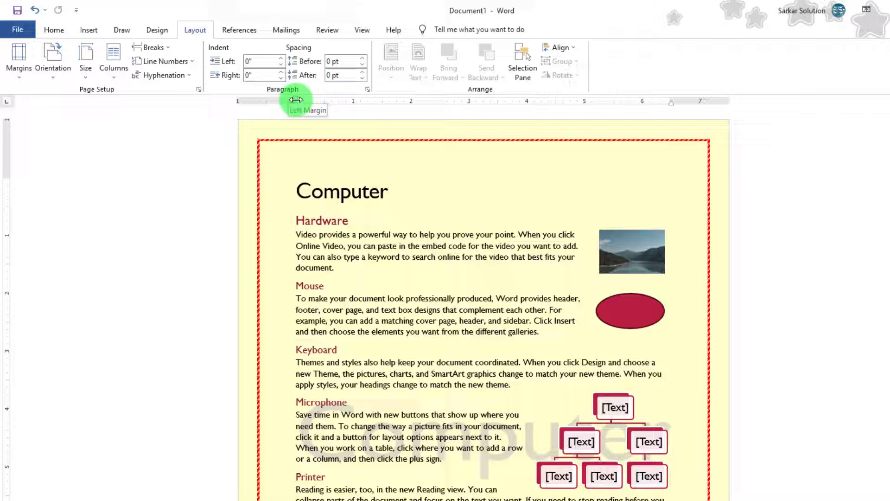
# - Reduce the left margin to 0.75" on the ruler, try a much deeper top margin, and settle the top margin at 0.75"
pyautogui.moveTo(296, 99)
pyautogui.mouseDown()
pyautogui.moveTo(356, 101)
pyautogui.moveTo(256, 109)
pyautogui.moveTo(278, 114)
pyautogui.mouseUp()
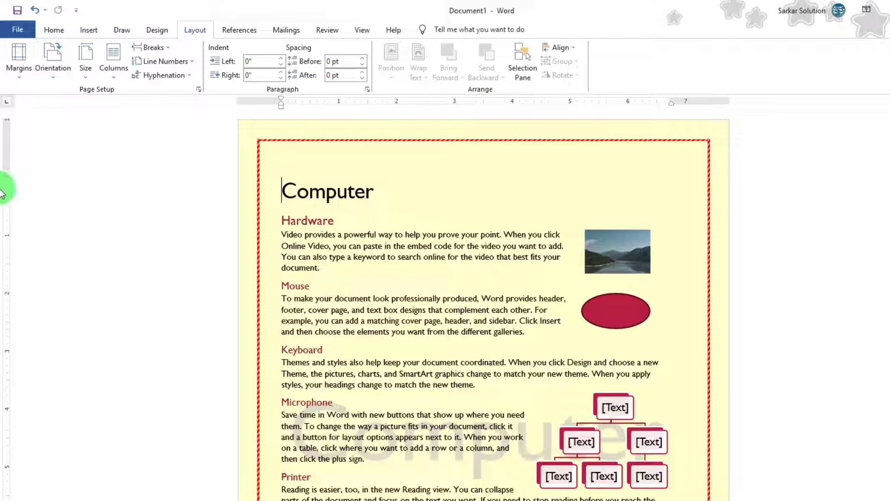
pyautogui.moveTo(10, 178); pyautogui.dragTo(15, 331)
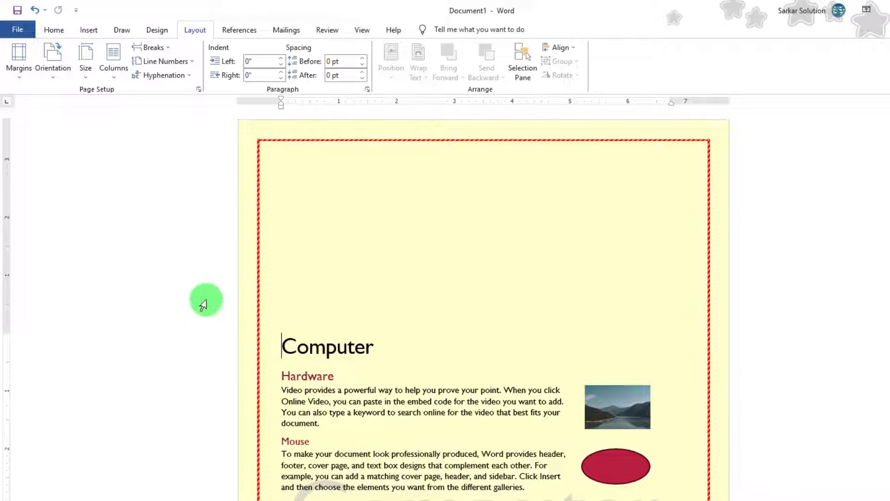
pyautogui.moveTo(7, 336); pyautogui.dragTo(12, 164)
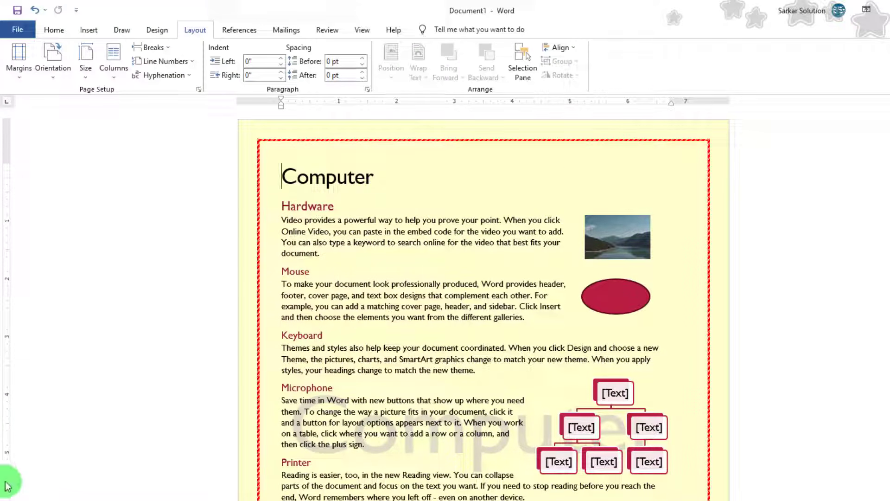
# - Adjust the bottom margin on the vertical ruler at the end of the first page to about 0.94"
pyautogui.click(447, 414)
pyautogui.scroll(-7, 135, 458)
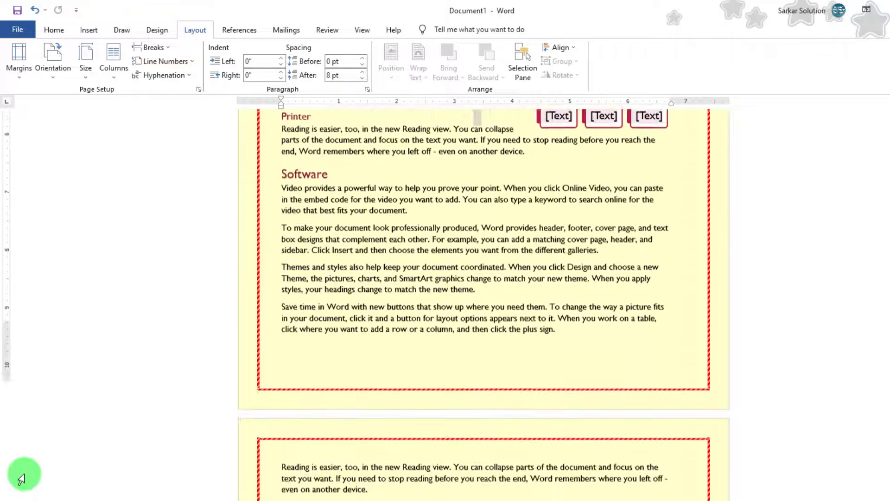
pyautogui.scroll(-1, 21, 478)
pyautogui.moveTo(10, 354); pyautogui.dragTo(16, 327)
pyautogui.scroll(10, 366, 297)
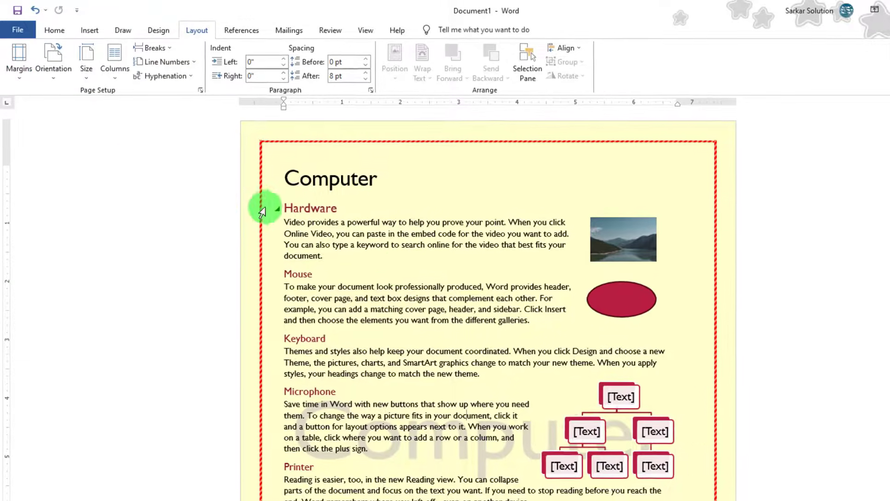
# - Open the custom margin settings and set the gutter to 1" for the whole document
pyautogui.click(20, 76)
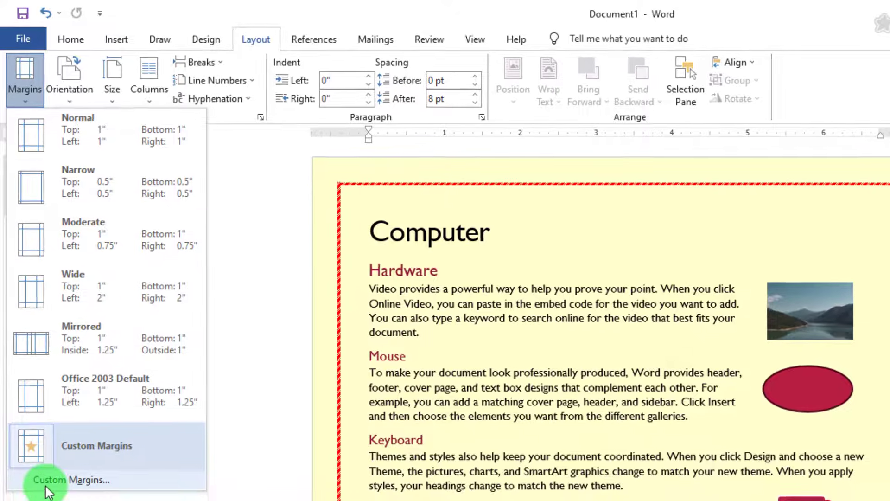
pyautogui.click(64, 475)
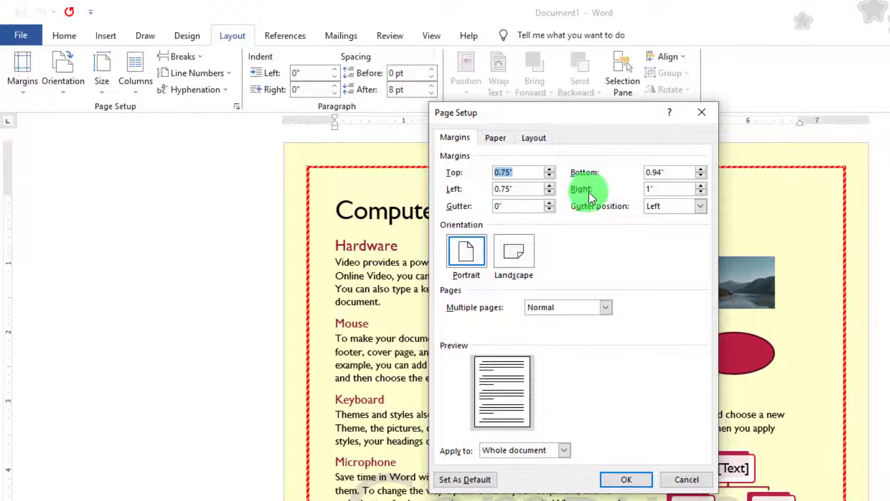
pyautogui.moveTo(529, 208); pyautogui.dragTo(474, 207)
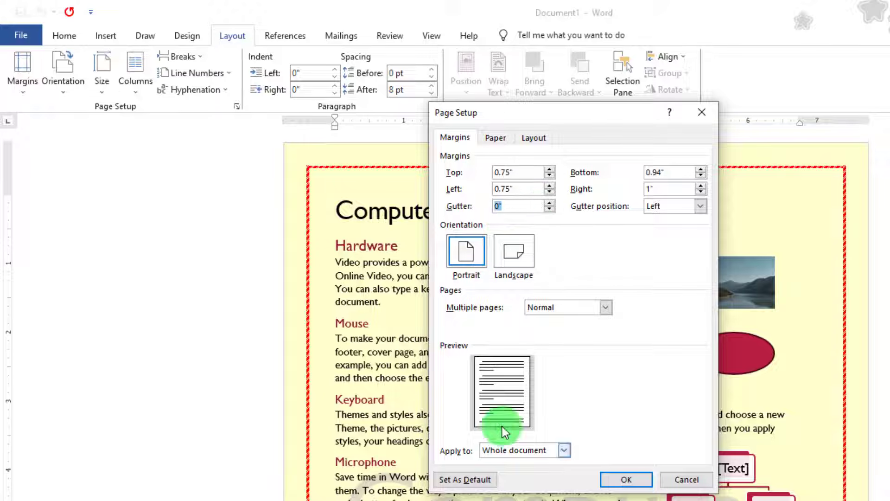
pyautogui.click(548, 203)
pyautogui.click(550, 203)
pyautogui.click(549, 203)
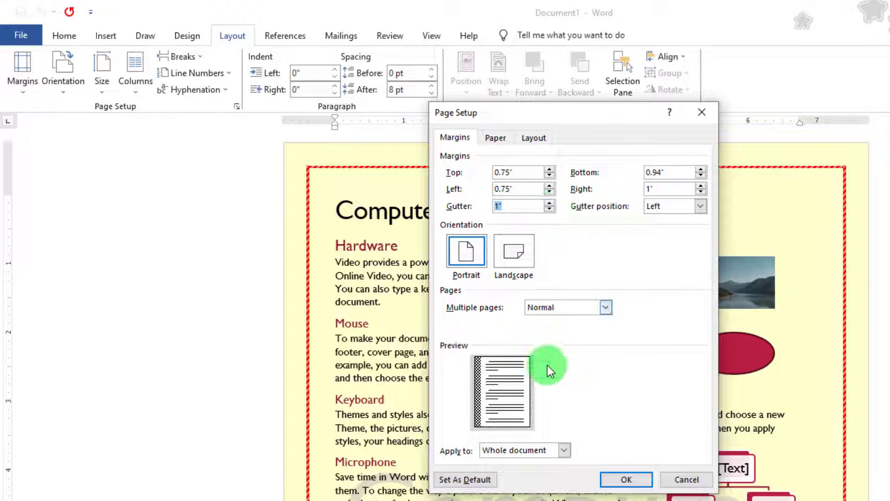
pyautogui.click(499, 206)
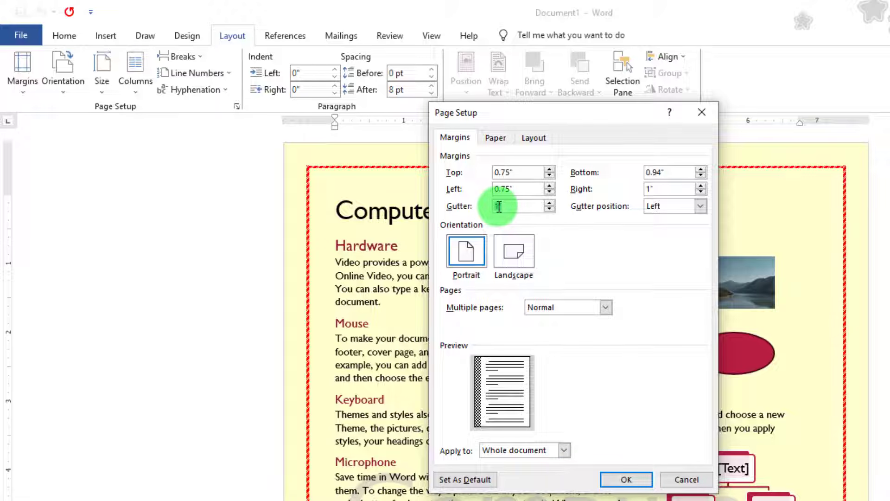
pyautogui.doubleClick(499, 206)
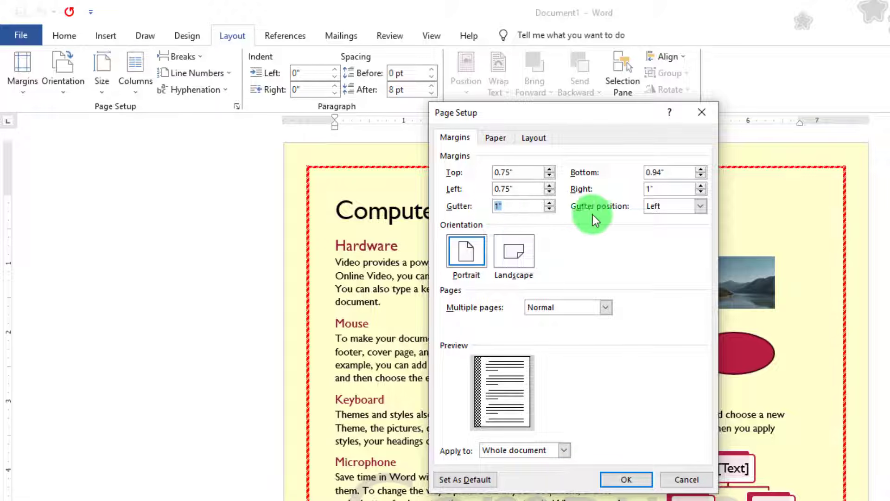
# - Try the Top gutter position, set it back to Left and apply the page setup to the whole document
pyautogui.click(666, 209)
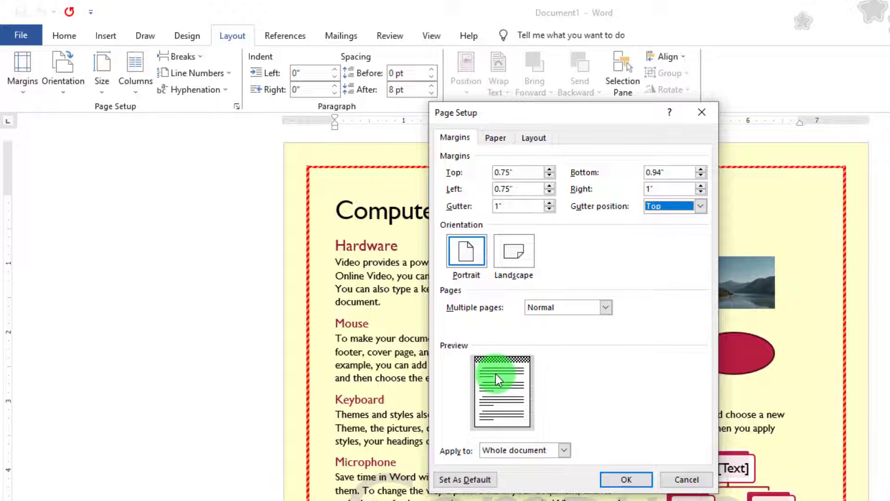
pyautogui.click(670, 204)
pyautogui.click(658, 220)
pyautogui.click(623, 479)
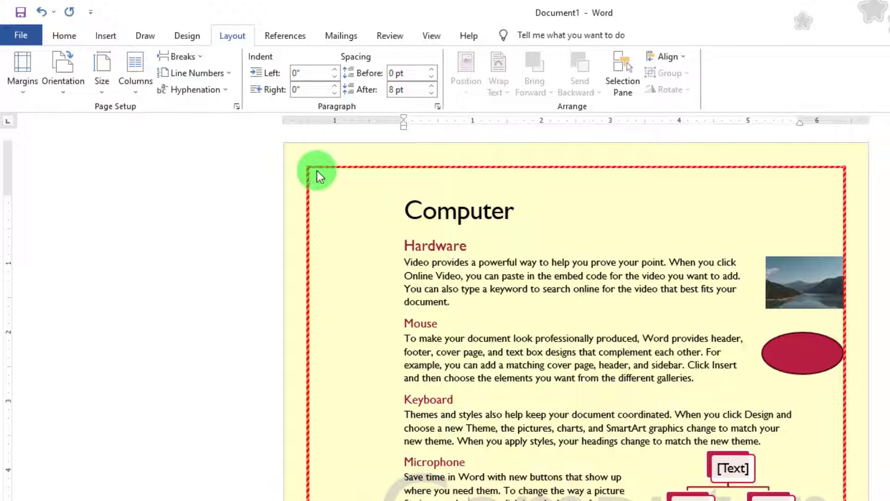
# - Compare Landscape and Portrait orientation in the custom margin settings and apply Portrait to the whole document
pyautogui.click(29, 90)
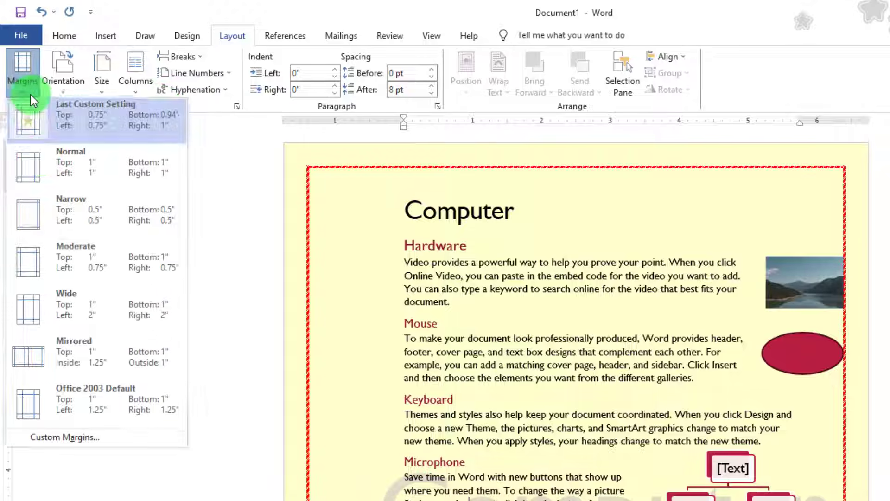
pyautogui.click(112, 442)
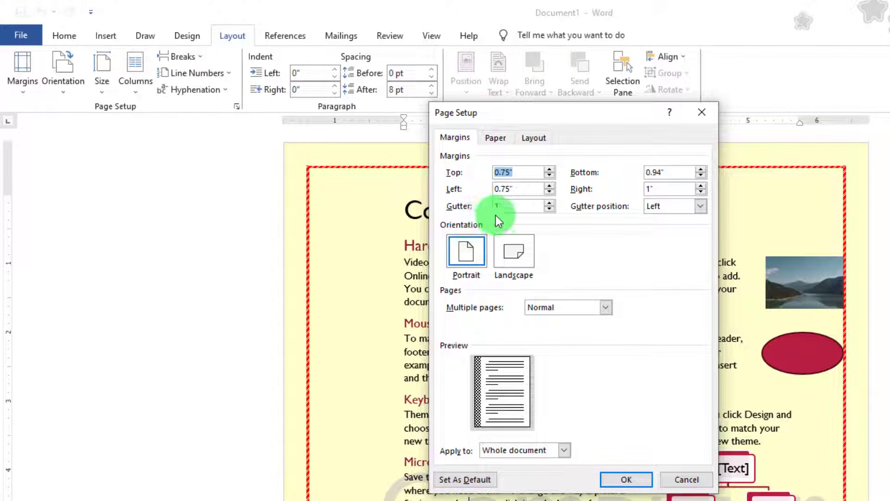
pyautogui.click(513, 257)
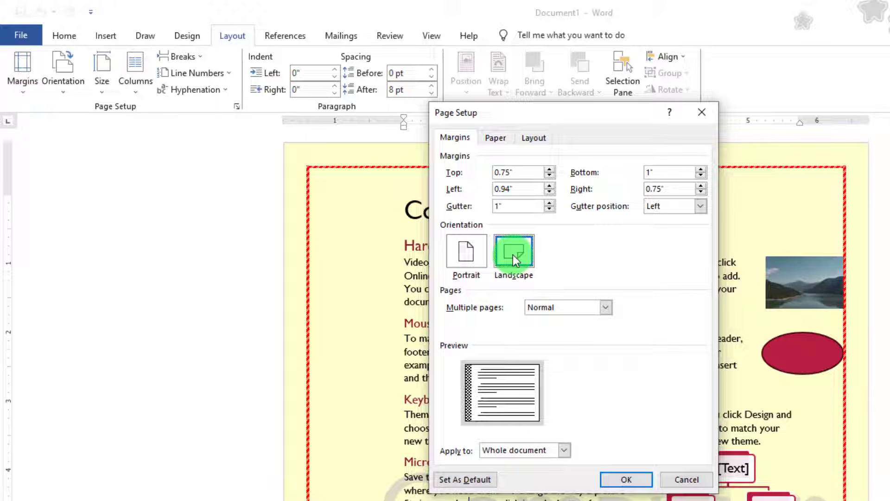
pyautogui.click(466, 255)
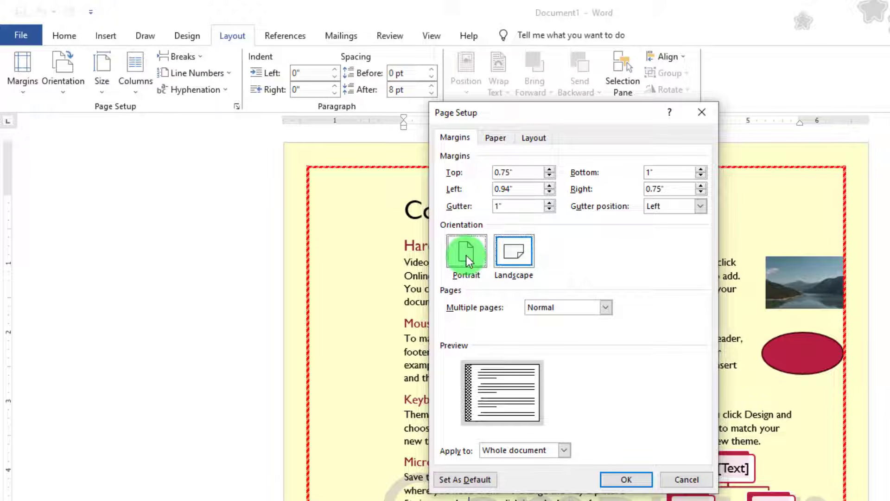
pyautogui.click(516, 259)
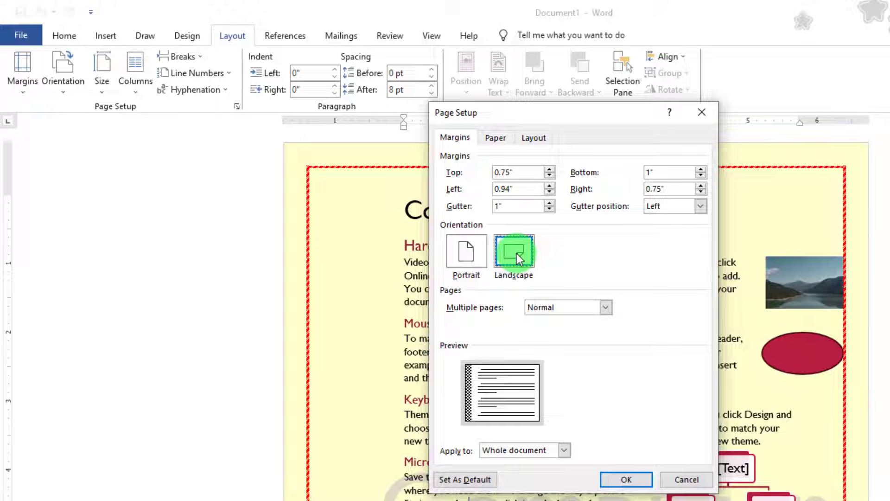
pyautogui.click(463, 257)
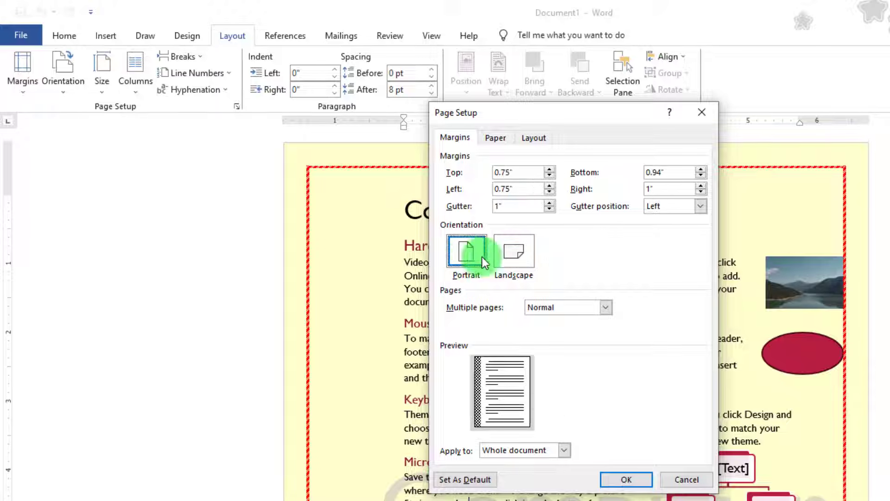
pyautogui.click(511, 255)
pyautogui.click(466, 253)
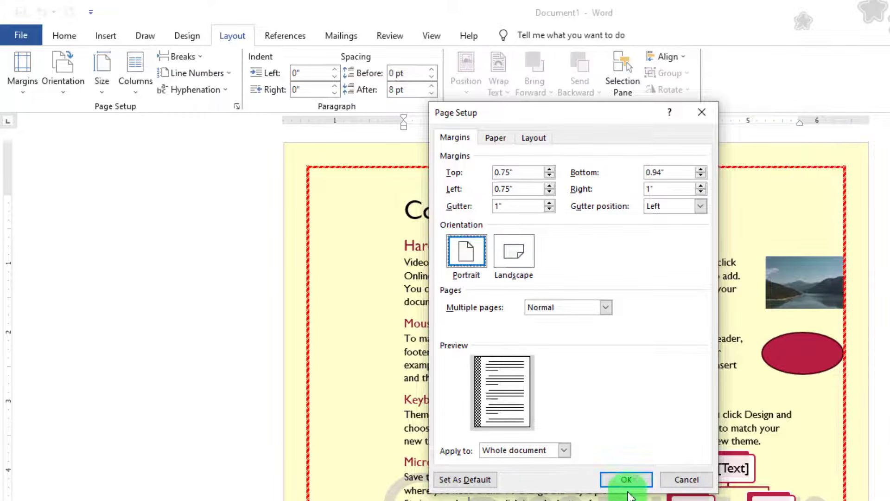
pyautogui.click(625, 478)
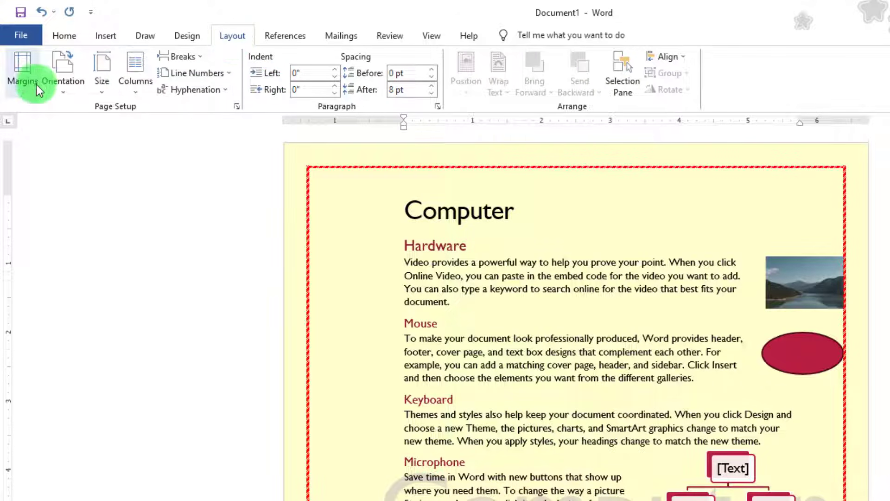
# - Look at the page orientation choices and set the document's paper size to A4
pyautogui.click(69, 92)
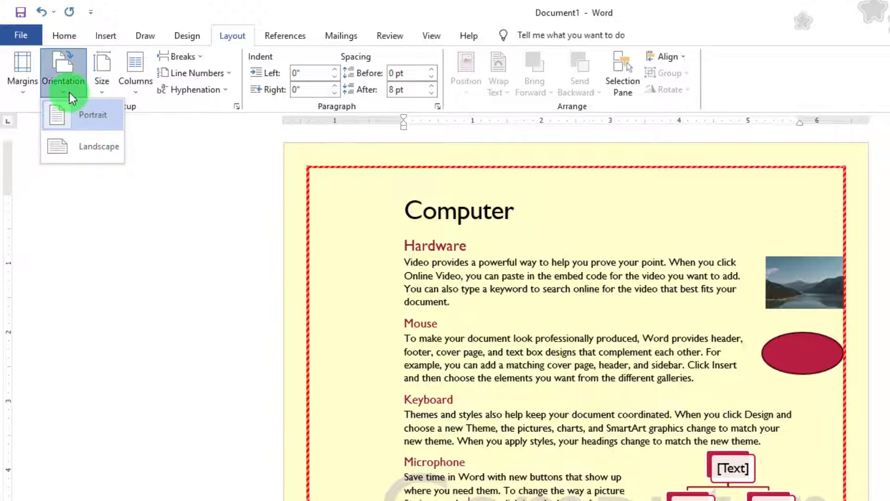
pyautogui.click(106, 88)
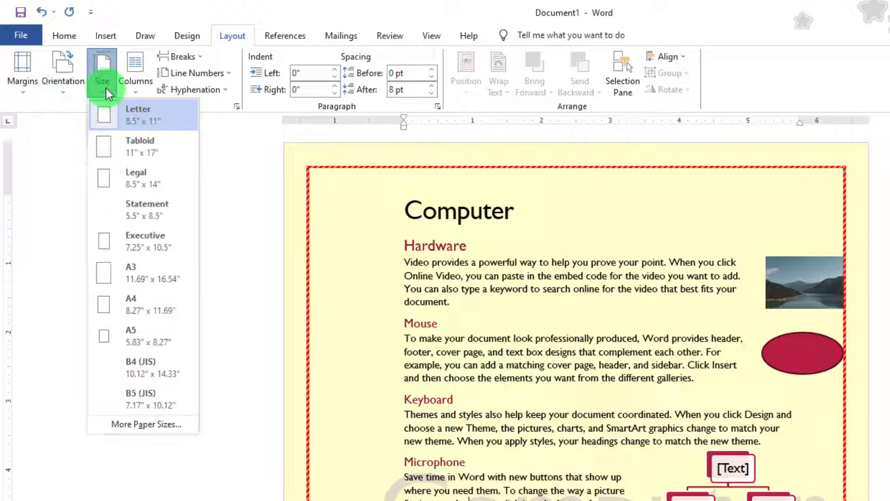
pyautogui.click(140, 301)
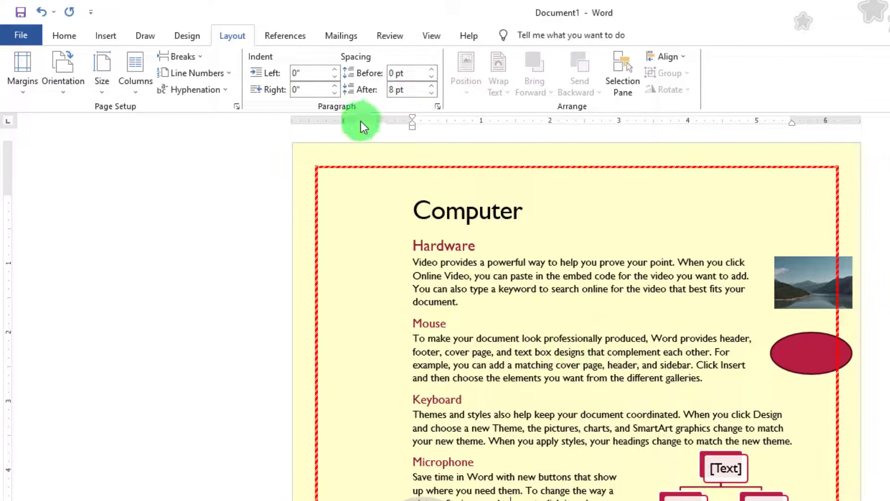
# - Open the additional paper size settings and browse the list of available sizes
pyautogui.click(107, 89)
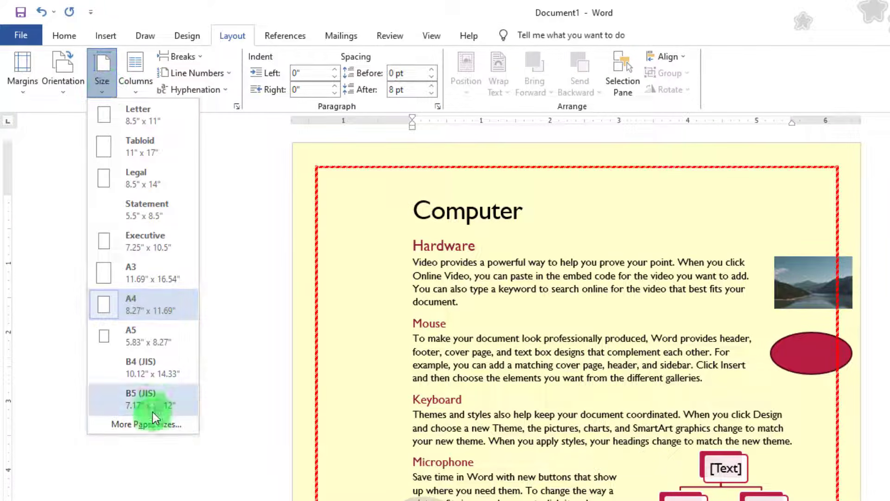
pyautogui.click(153, 425)
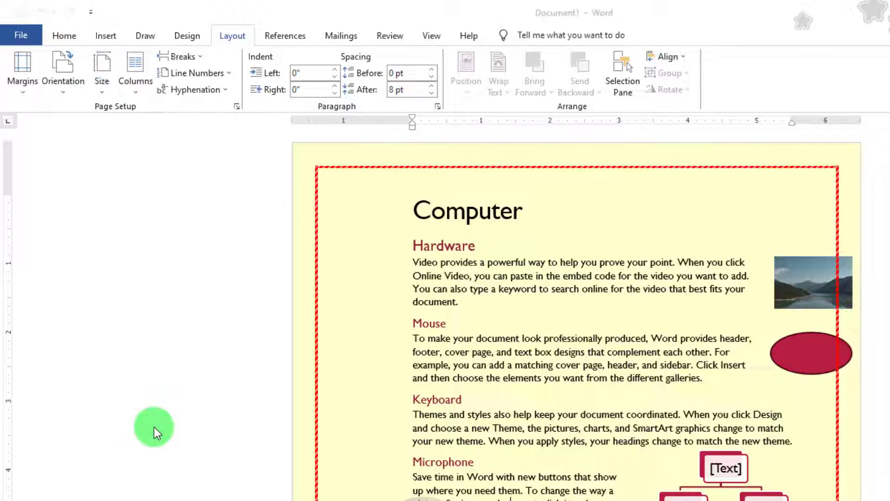
pyautogui.click(463, 174)
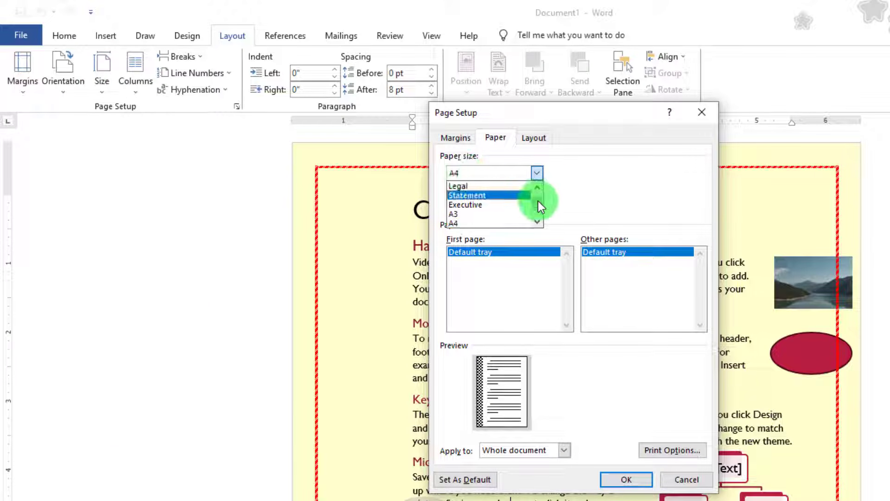
pyautogui.moveTo(538, 202)
pyautogui.mouseDown()
pyautogui.moveTo(536, 213)
pyautogui.moveTo(534, 196)
pyautogui.mouseUp()
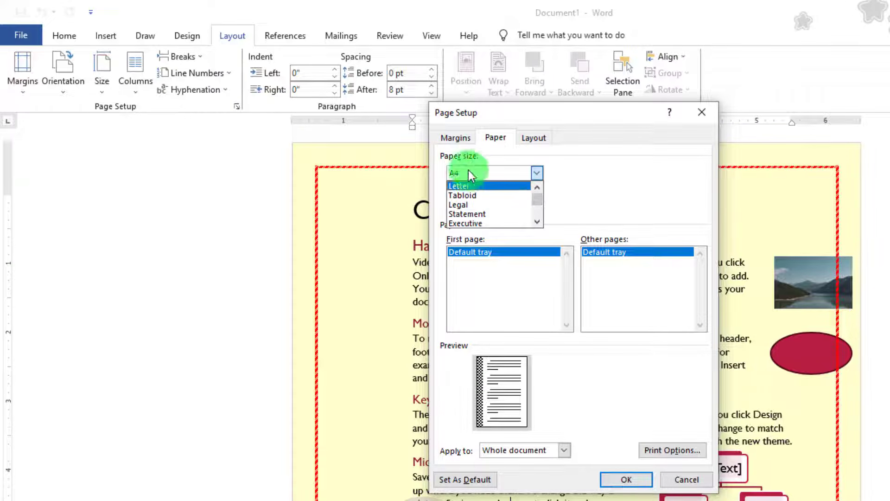
# - Reduce the gutter to 0" in the margin settings and apply it to the whole document
pyautogui.click(455, 139)
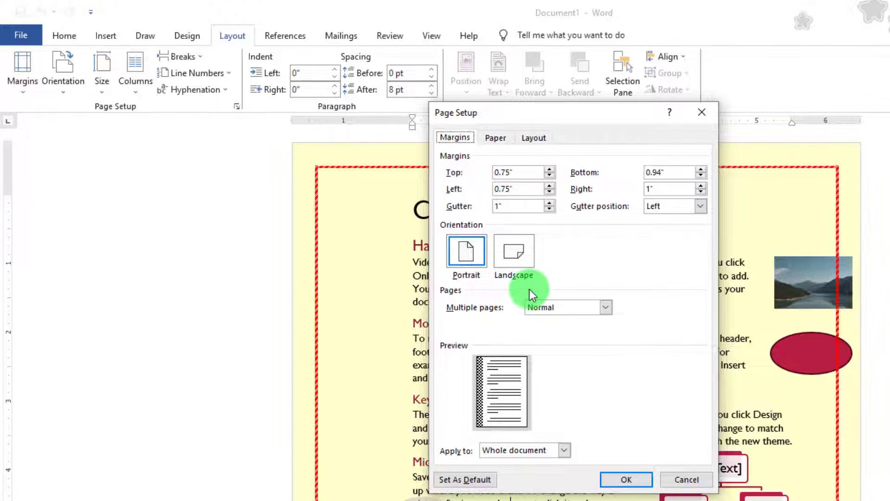
pyautogui.click(553, 210)
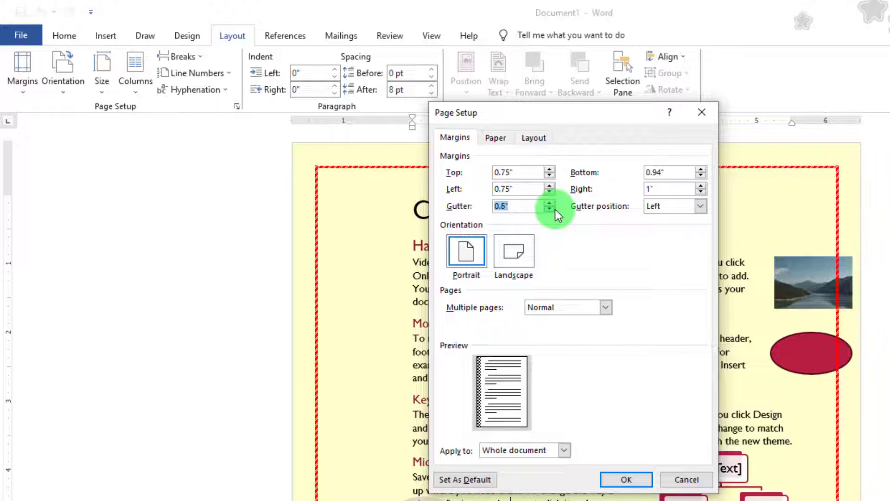
pyautogui.click(549, 209)
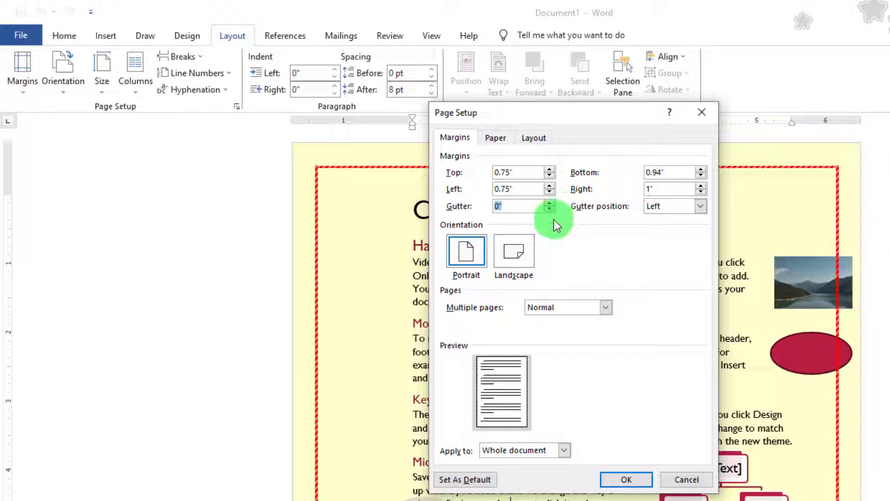
pyautogui.click(610, 477)
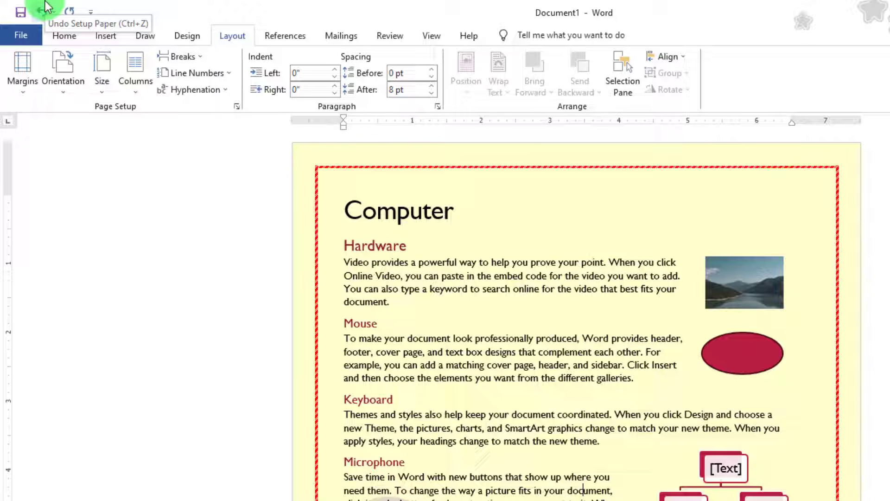
# - Review the layout, paper and margin settings of the page setup, and close it without applying anything
pyautogui.click(237, 106)
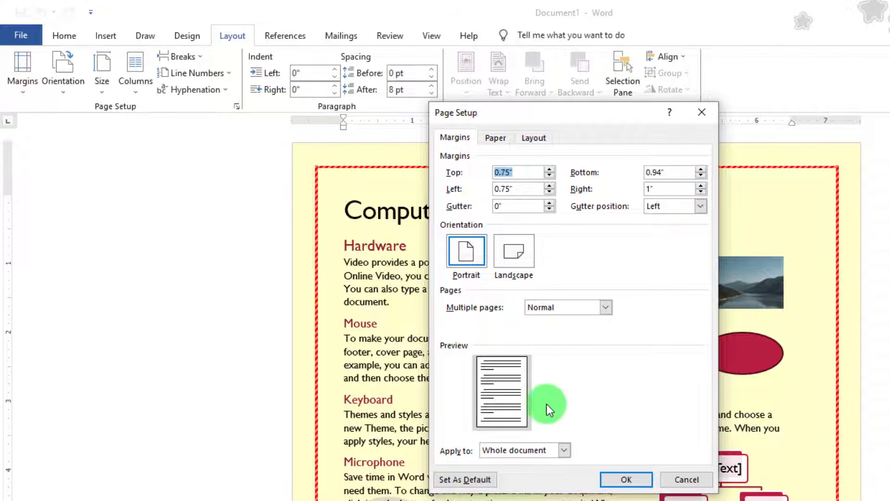
pyautogui.click(549, 138)
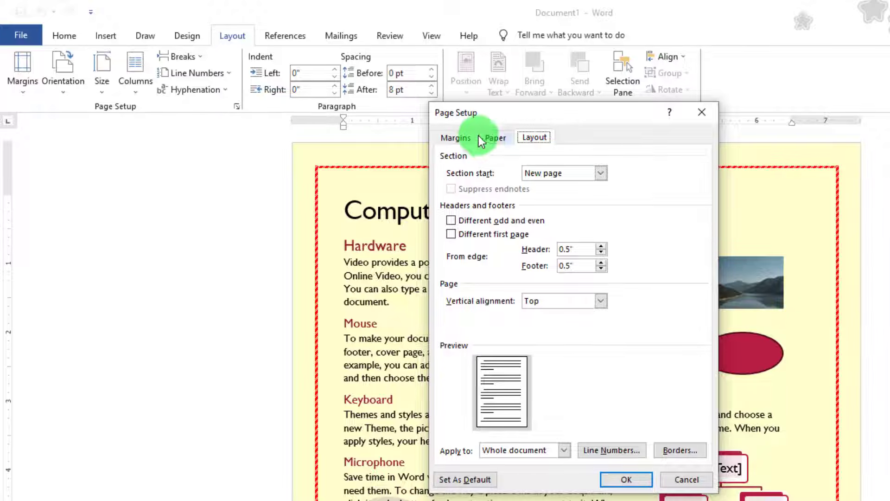
pyautogui.click(494, 137)
pyautogui.click(466, 138)
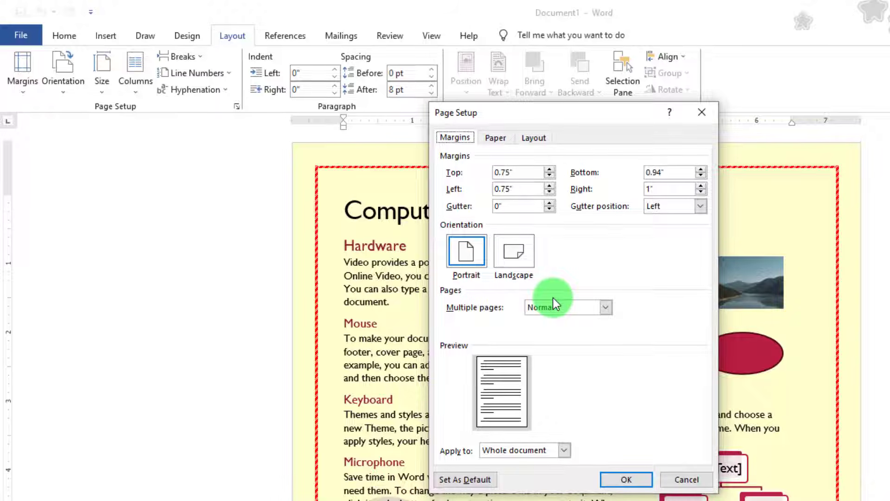
pyautogui.click(675, 482)
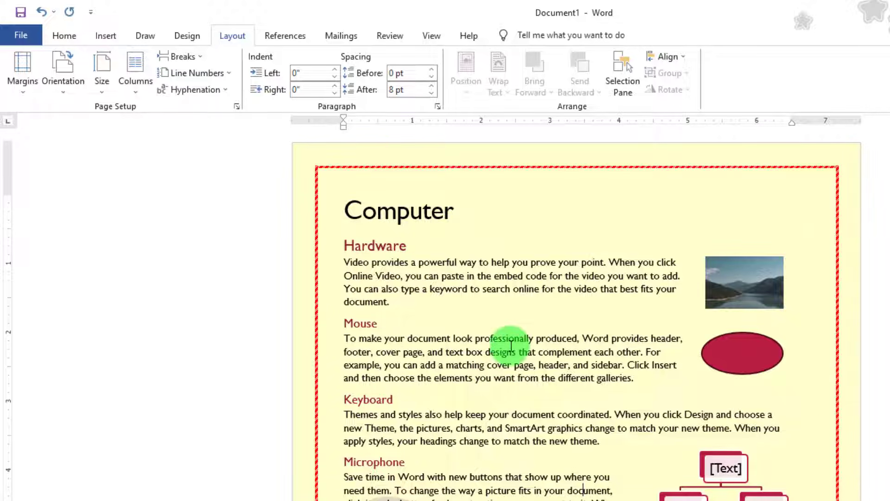
# - Copy the entire contents of the document into a new blank document and return to its beginning
pyautogui.hotkey('ctrl', 'a')
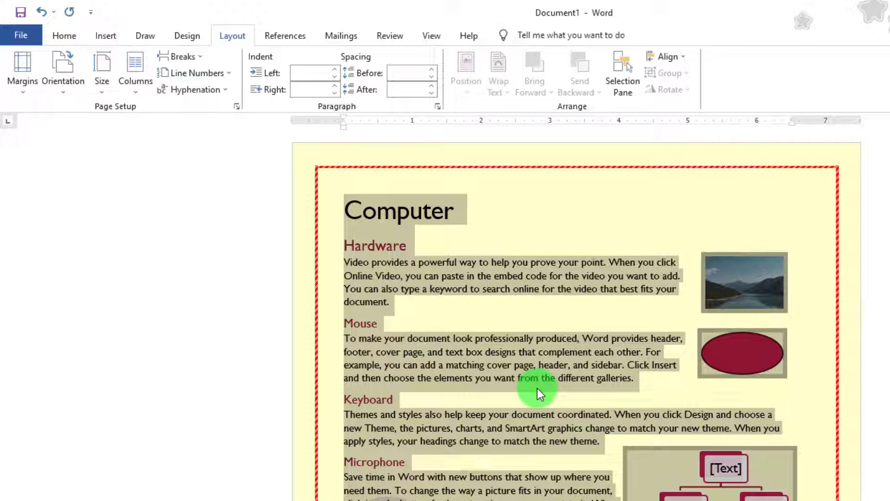
pyautogui.hotkey('ctrl', 'n')
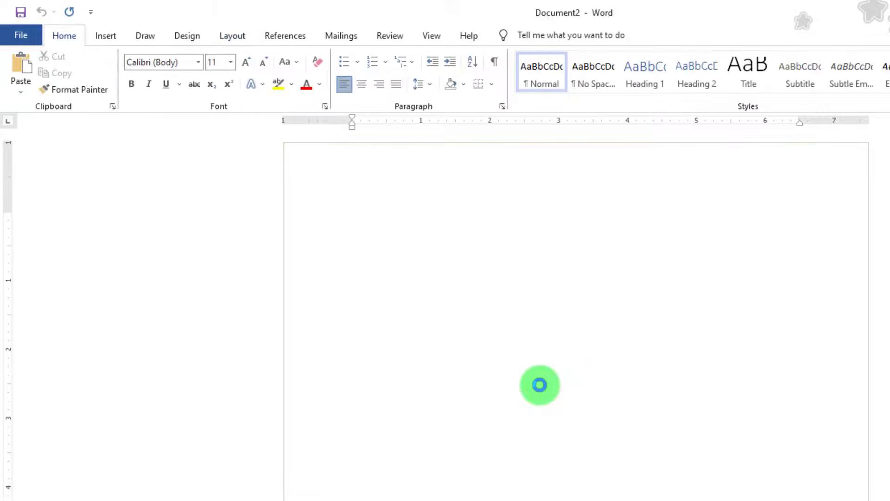
pyautogui.hotkey('ctrl', 'v')
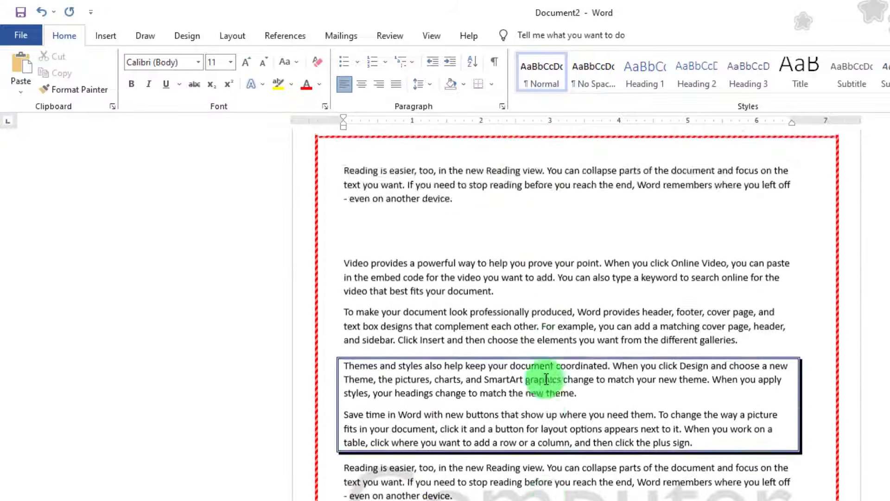
pyautogui.scroll(10, 546, 379)
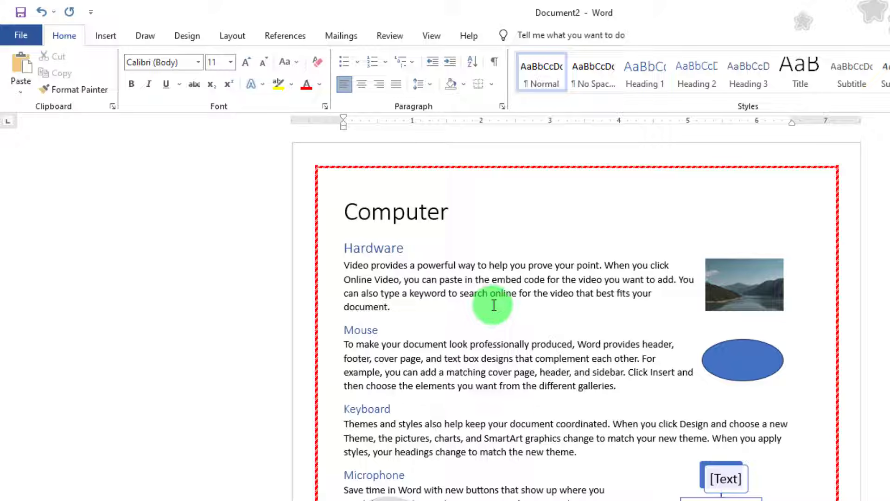
# - Arrange the new document's text in two columns and look through its pages
pyautogui.click(227, 36)
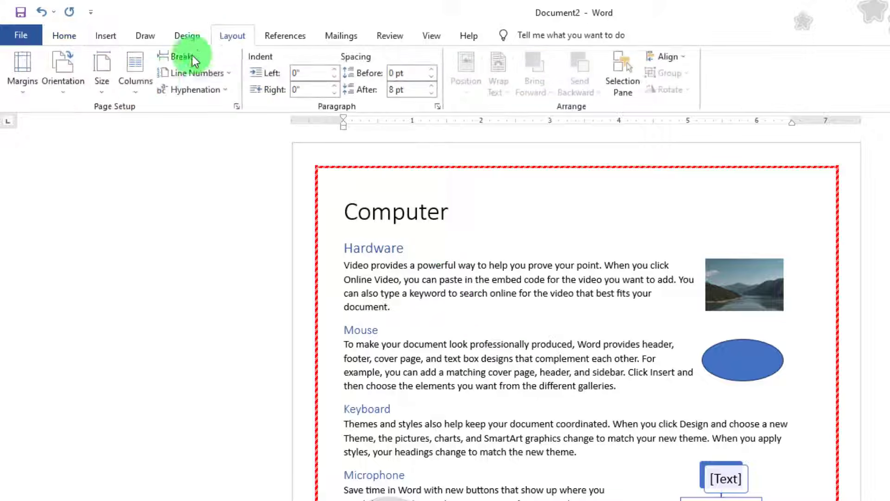
pyautogui.click(134, 88)
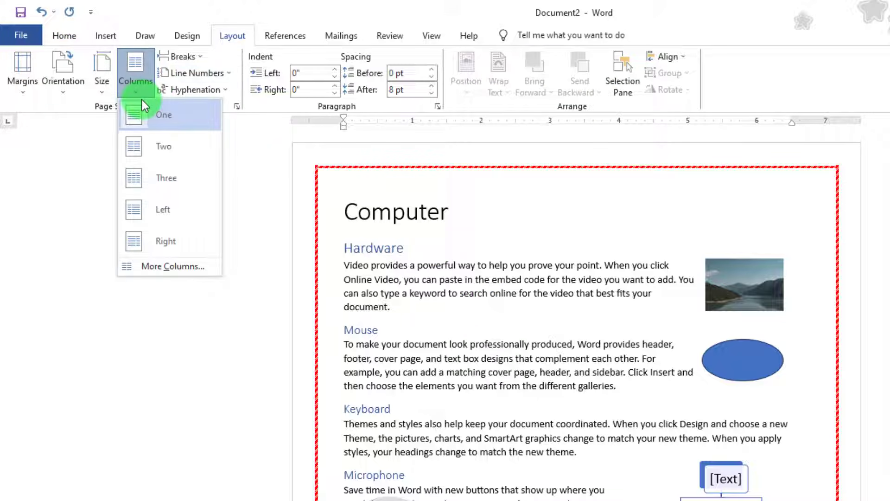
pyautogui.click(153, 146)
pyautogui.scroll(-5, 461, 319)
pyautogui.scroll(-15, 648, 428)
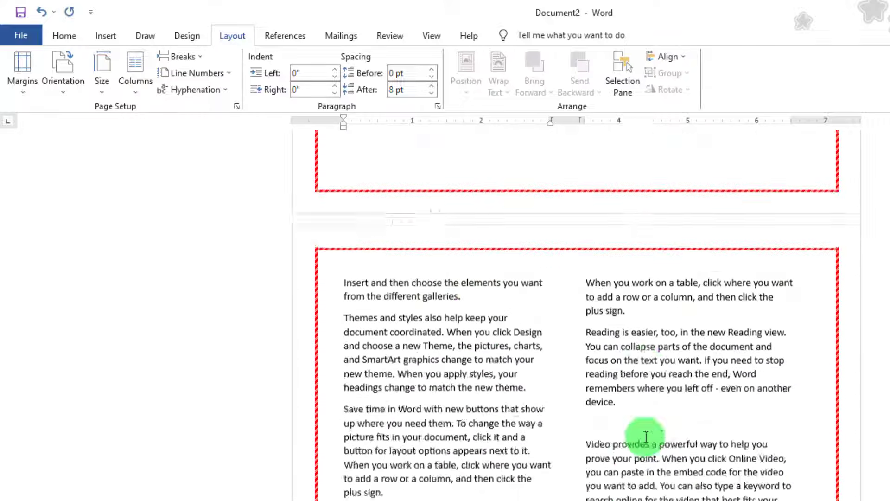
pyautogui.scroll(15, 641, 421)
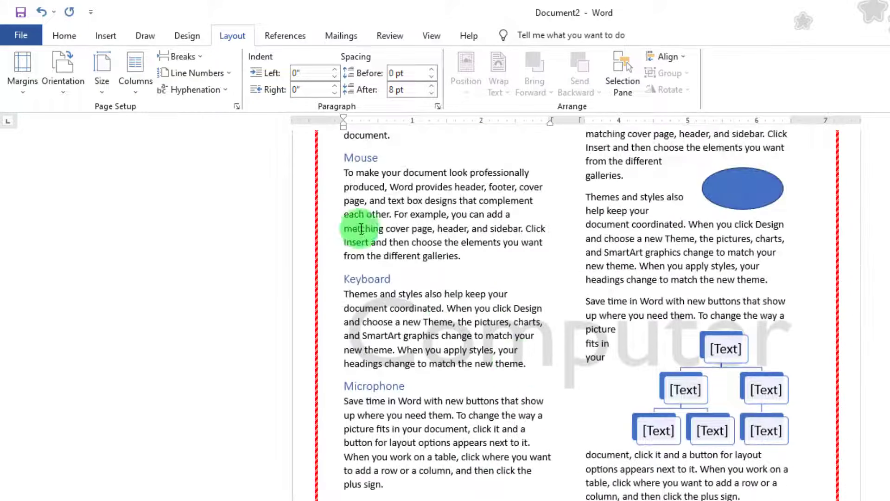
# - Compare the Left, Right and Two presets in the detailed column settings for the whole document
pyautogui.click(136, 74)
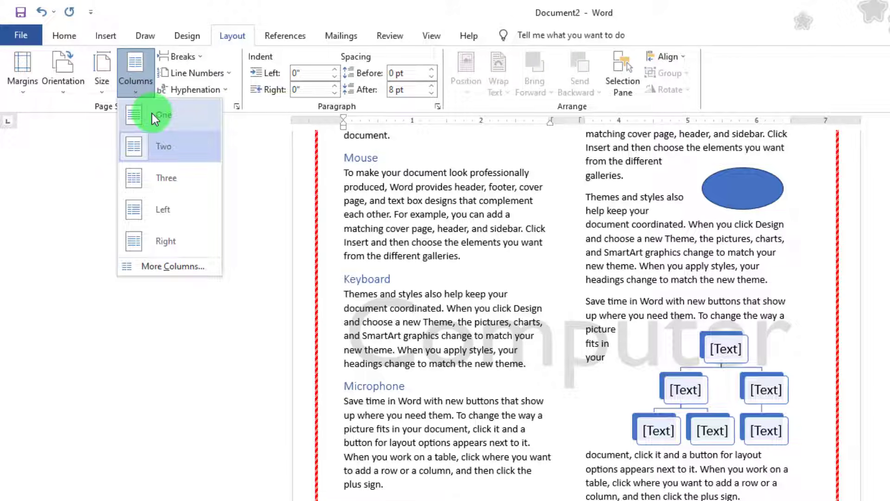
pyautogui.click(166, 268)
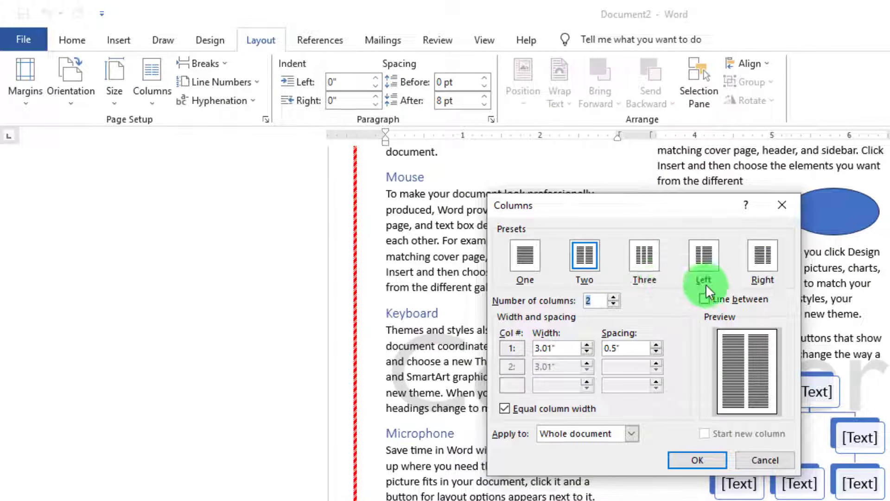
pyautogui.click(704, 258)
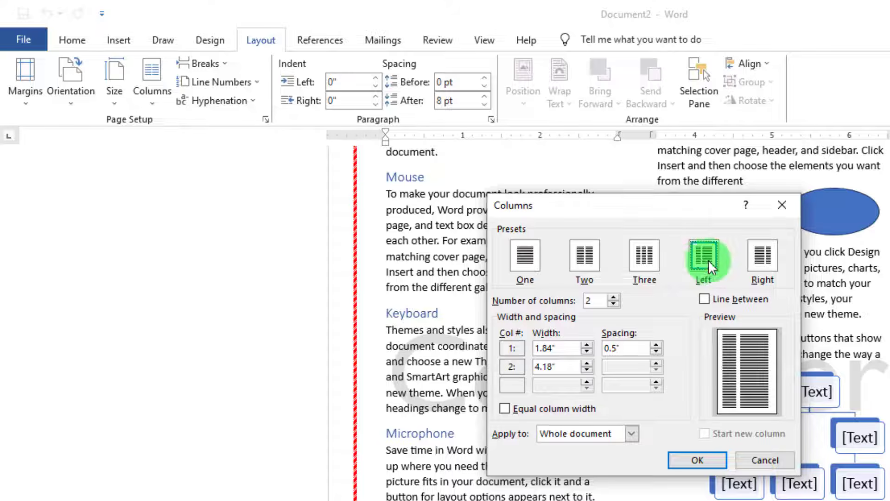
pyautogui.click(771, 255)
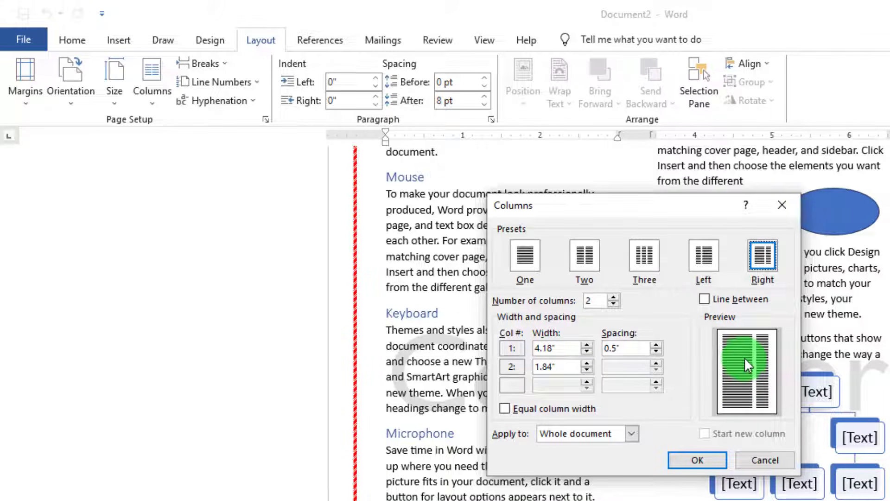
pyautogui.click(701, 253)
pyautogui.click(760, 264)
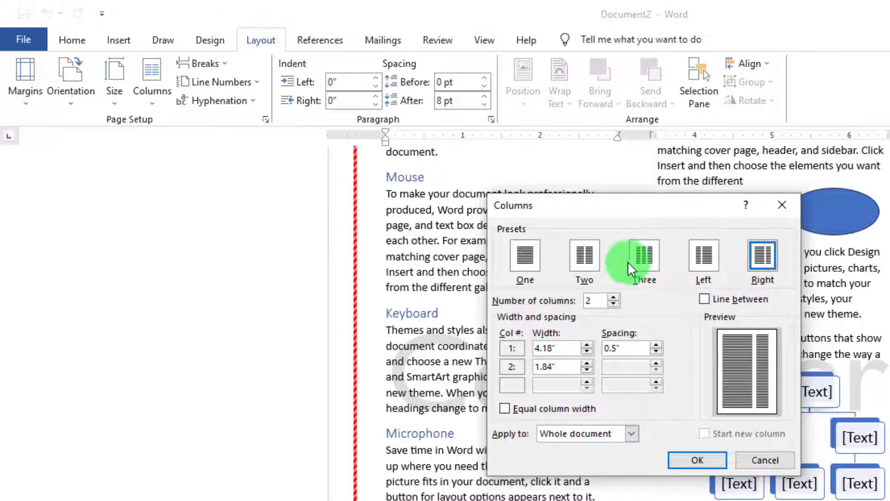
pyautogui.click(594, 256)
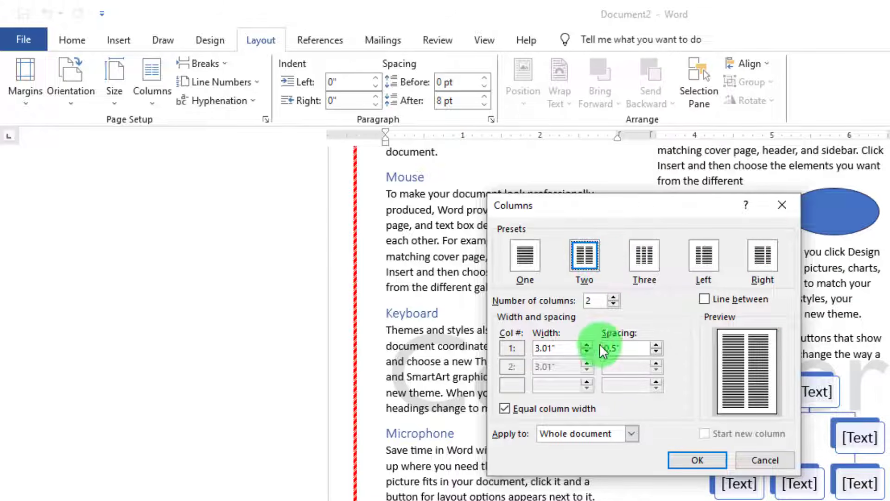
# - Try a column width of 3.26" and the Left preset, and discard the column settings
pyautogui.click(588, 343)
pyautogui.click(588, 343)
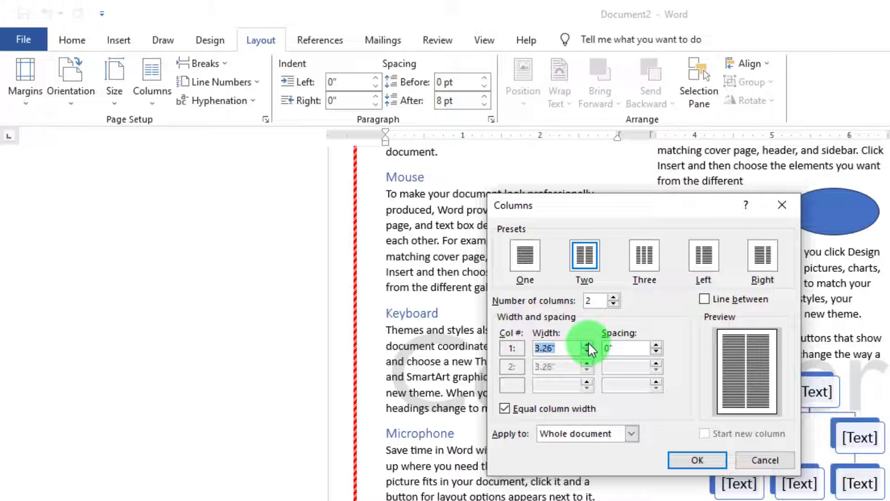
pyautogui.click(523, 410)
pyautogui.moveTo(588, 344); pyautogui.dragTo(588, 350)
pyautogui.click(700, 254)
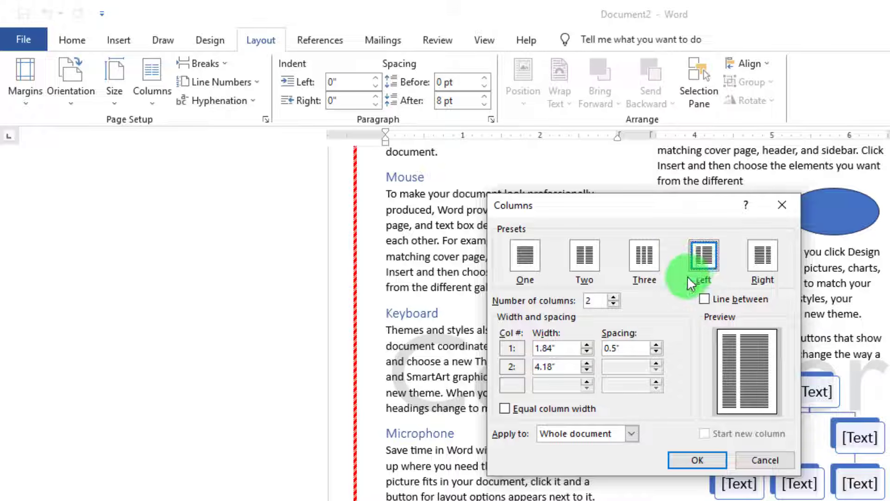
pyautogui.moveTo(682, 209); pyautogui.dragTo(601, 213)
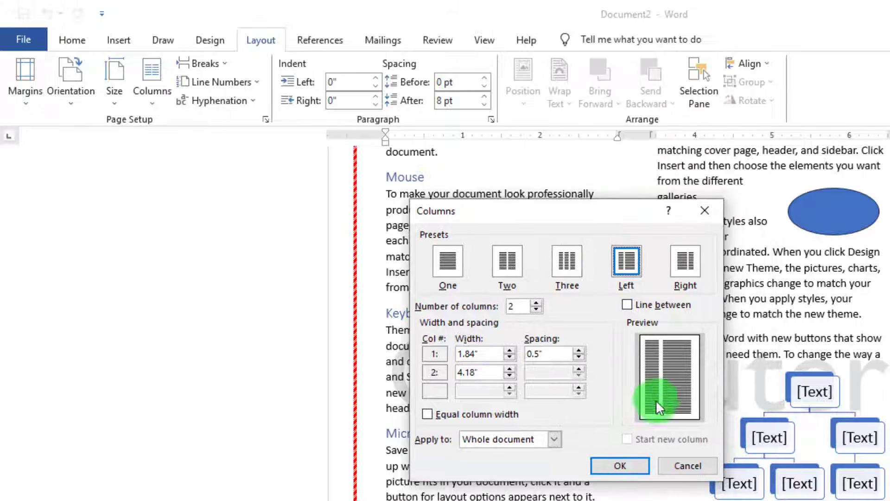
pyautogui.click(681, 468)
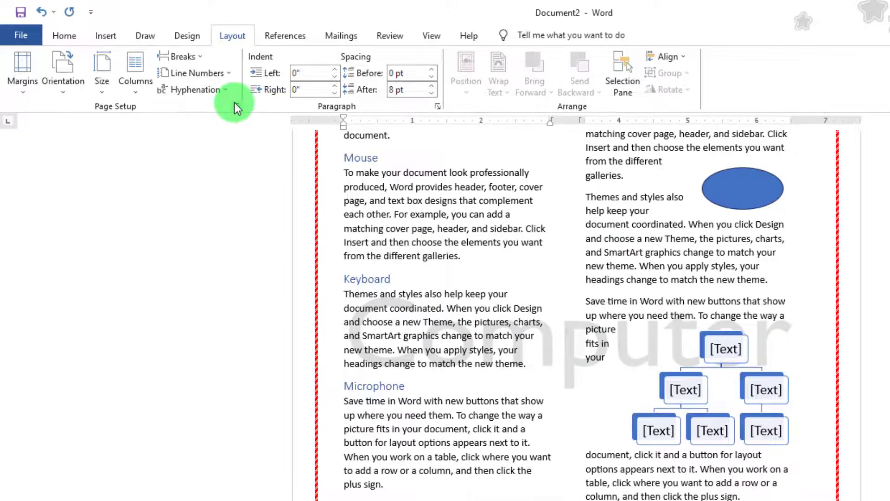
# - Open the detailed page setup settings and close them without changing anything
pyautogui.click(235, 104)
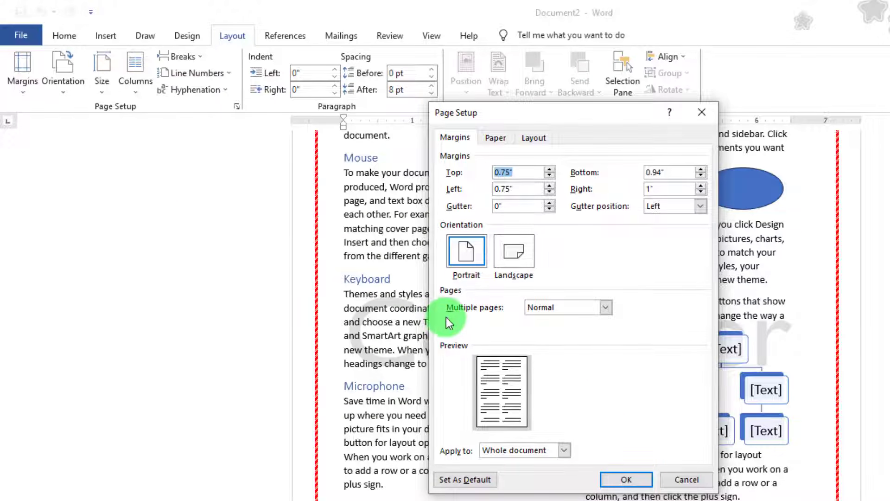
pyautogui.moveTo(583, 116); pyautogui.dragTo(523, 153)
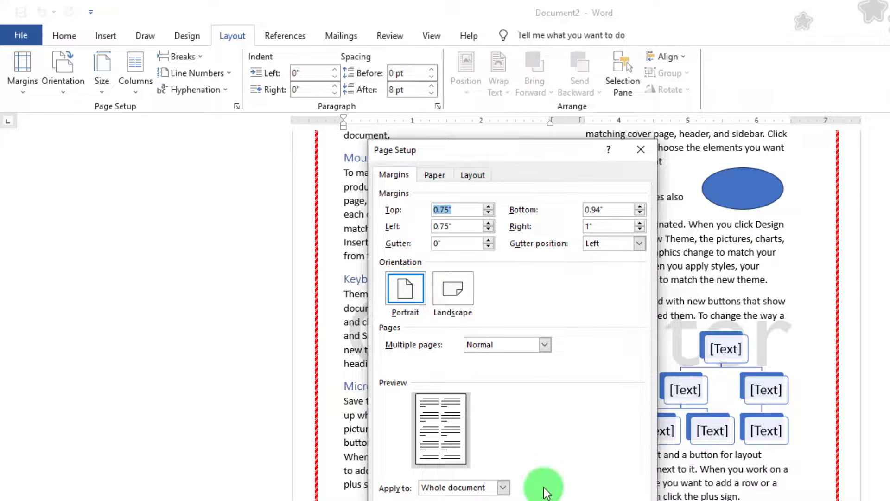
pyautogui.press('Return')
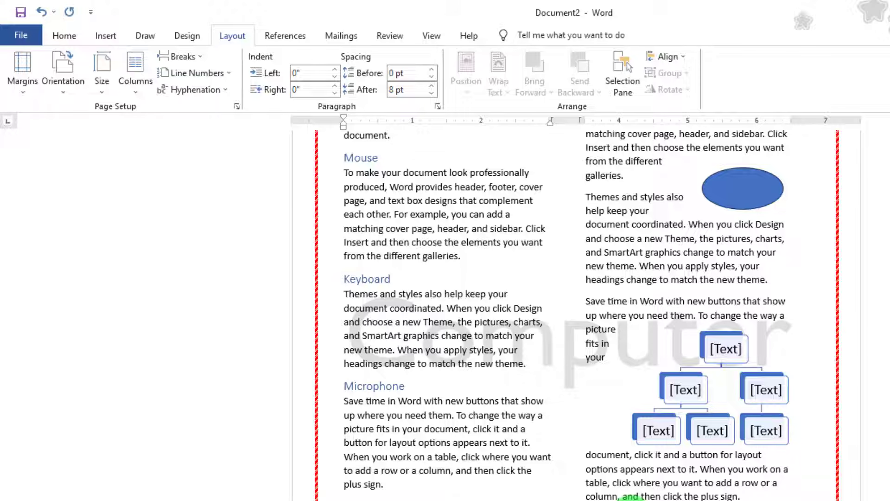
# - View the detailed Font, Paragraph and Style Pane Options settings one after another, closing each without changes
pyautogui.click(73, 36)
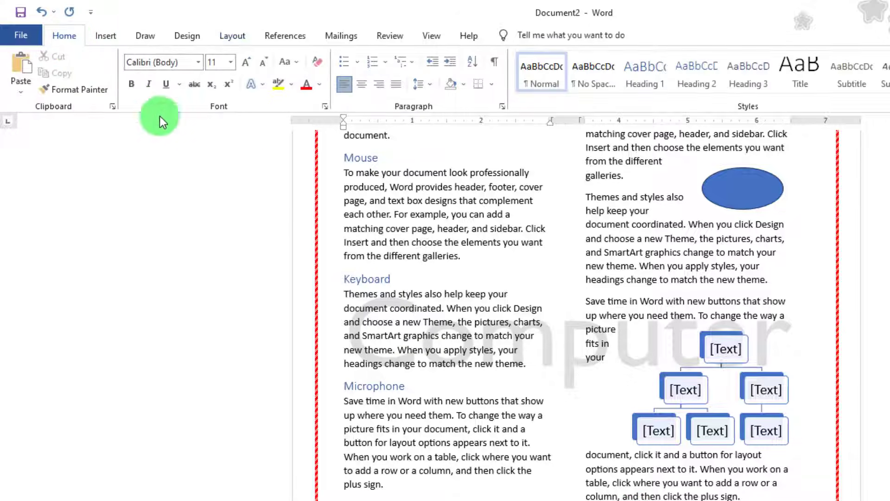
pyautogui.click(326, 106)
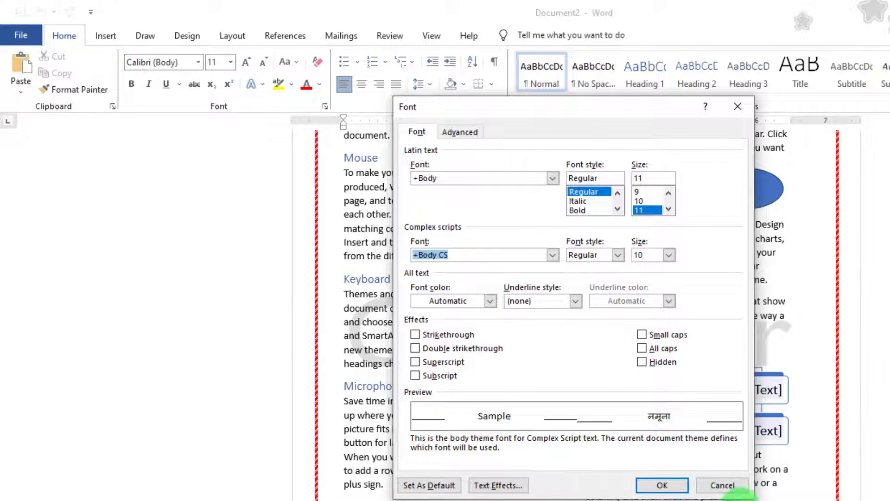
pyautogui.click(722, 485)
pyautogui.click(502, 108)
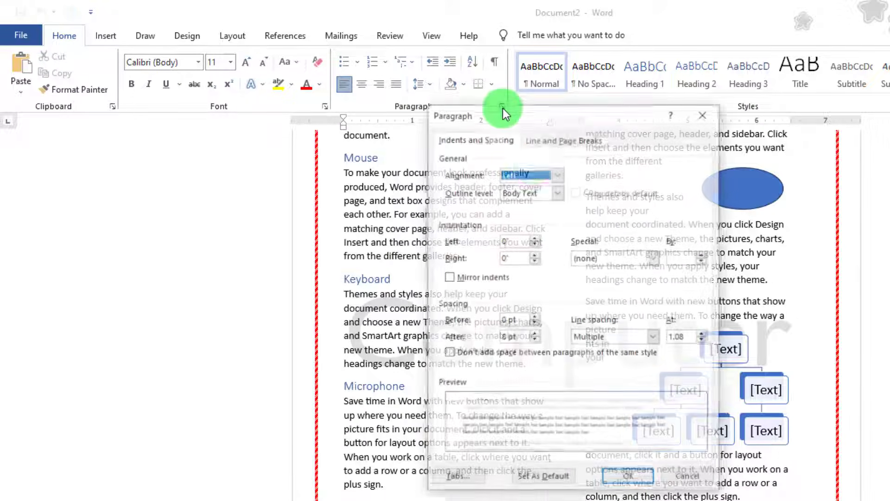
pyautogui.click(690, 479)
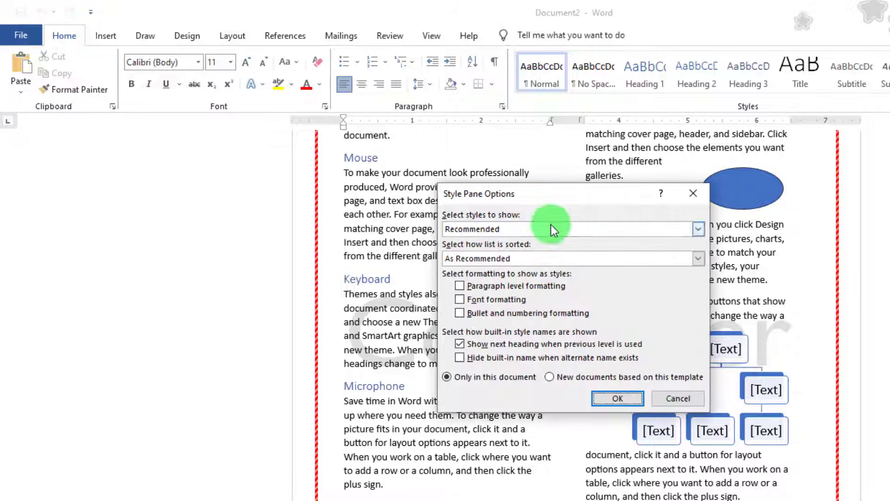
pyautogui.click(680, 399)
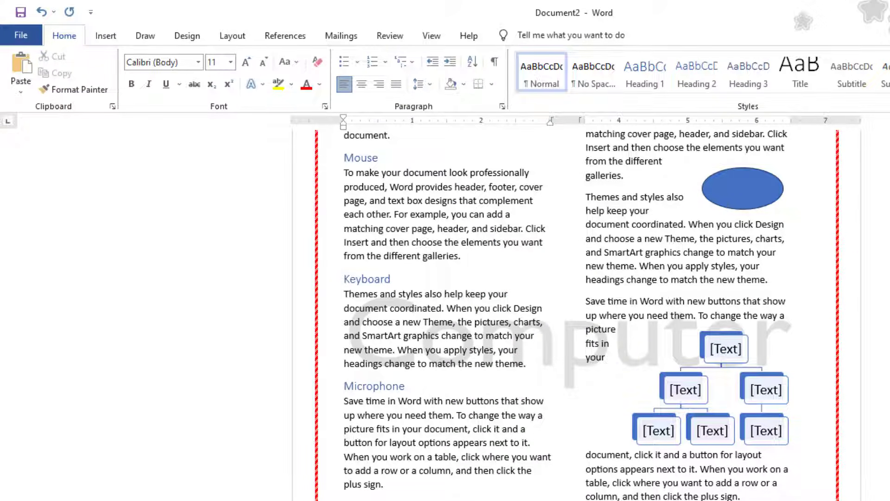
# - View the Find and the Replace options, closing each without searching for anything
pyautogui.click(665, 161)
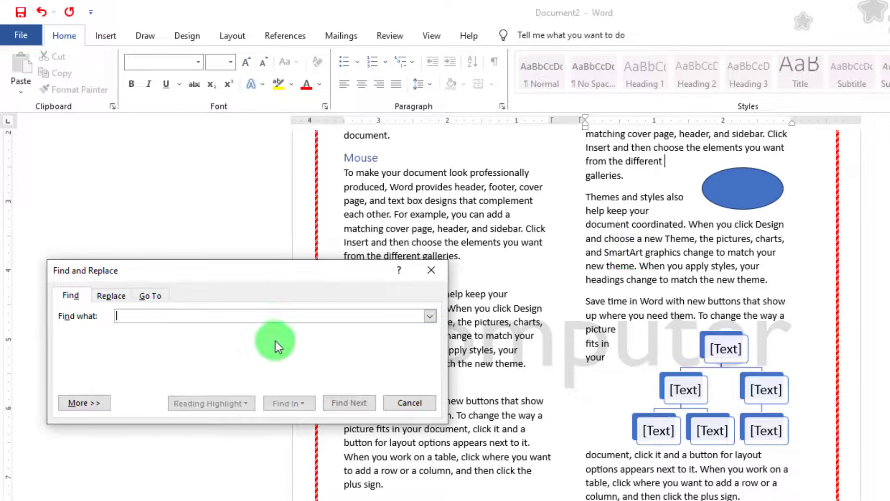
pyautogui.click(409, 403)
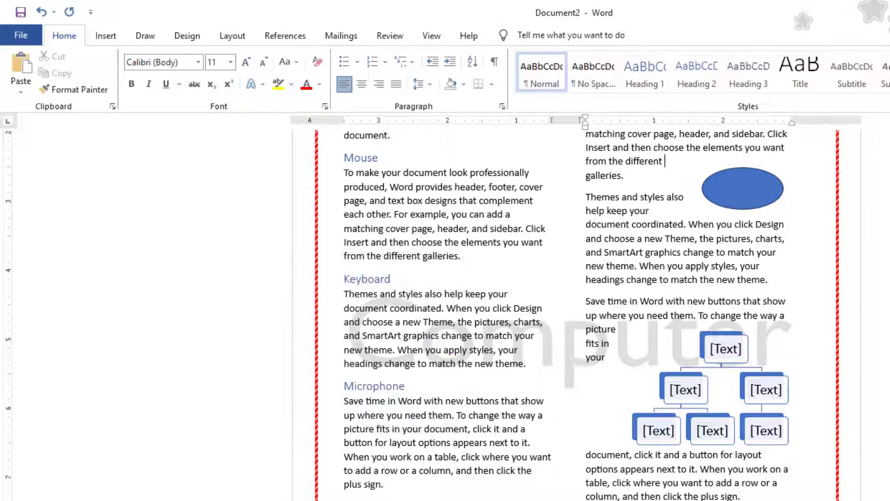
pyautogui.hotkey('ctrl', 'h')
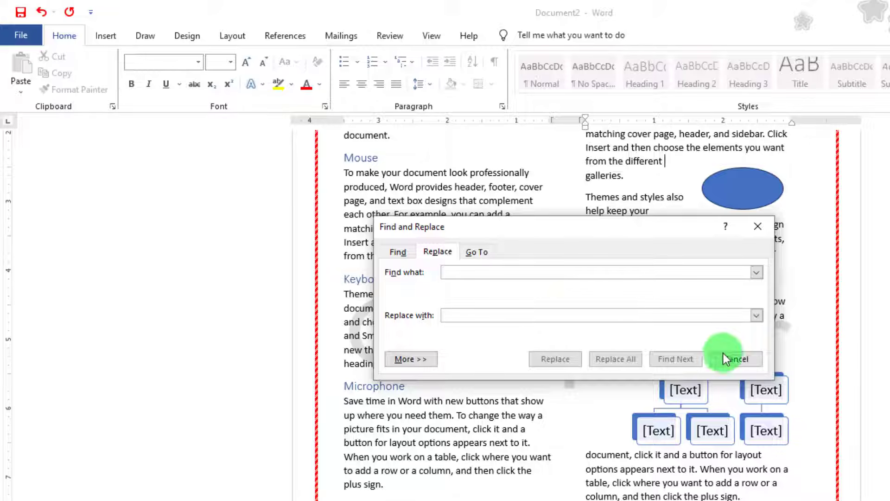
pyautogui.click(738, 362)
# - View the settings for inserting a table by number of columns and rows, and cancel without inserting one
pyautogui.click(113, 35)
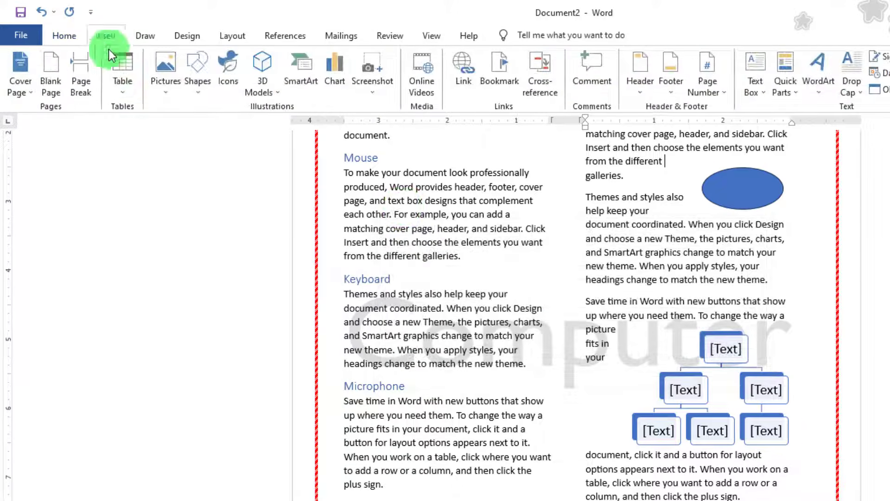
pyautogui.click(122, 88)
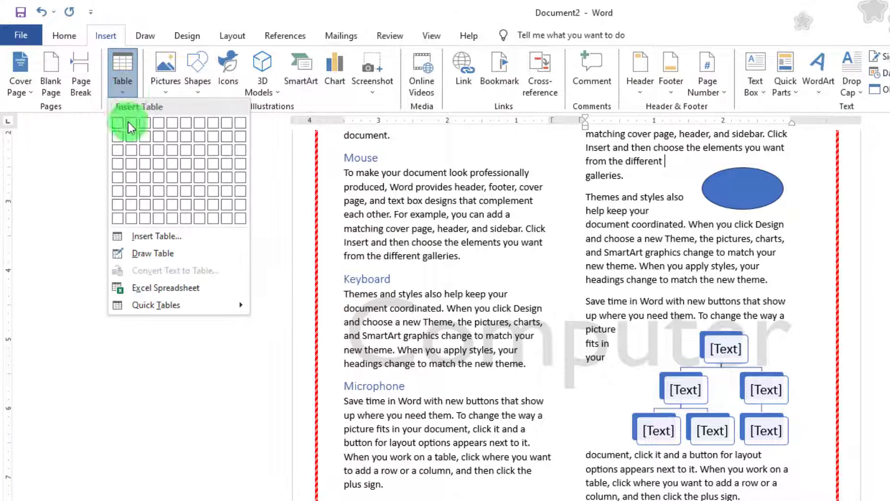
pyautogui.click(149, 236)
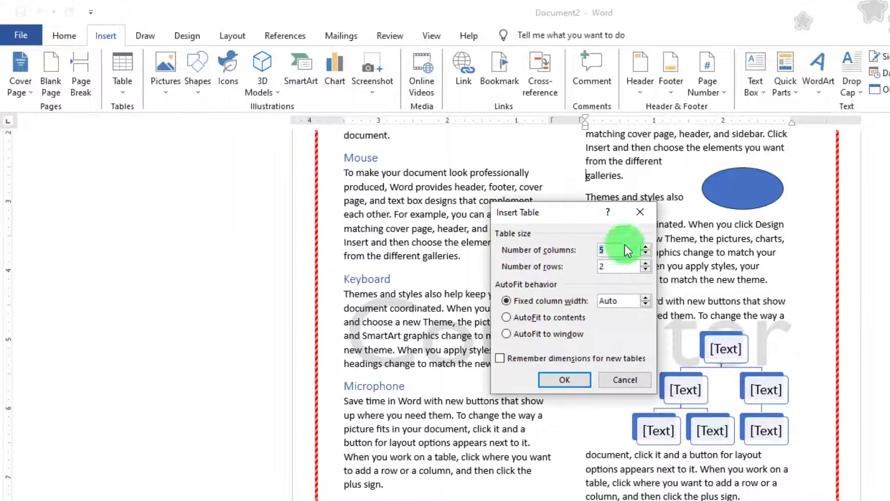
pyautogui.click(622, 387)
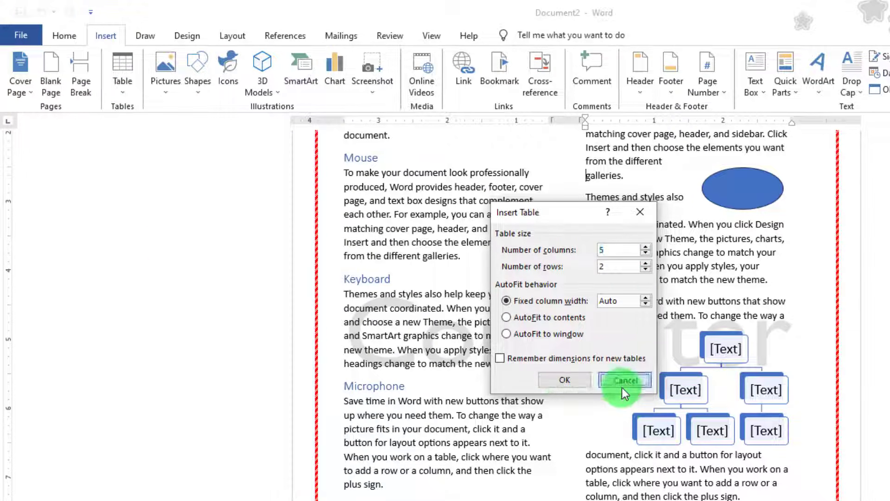
# - View the picture file browser and the SmartArt graphic chooser, cancelling each without inserting anything
pyautogui.click(176, 91)
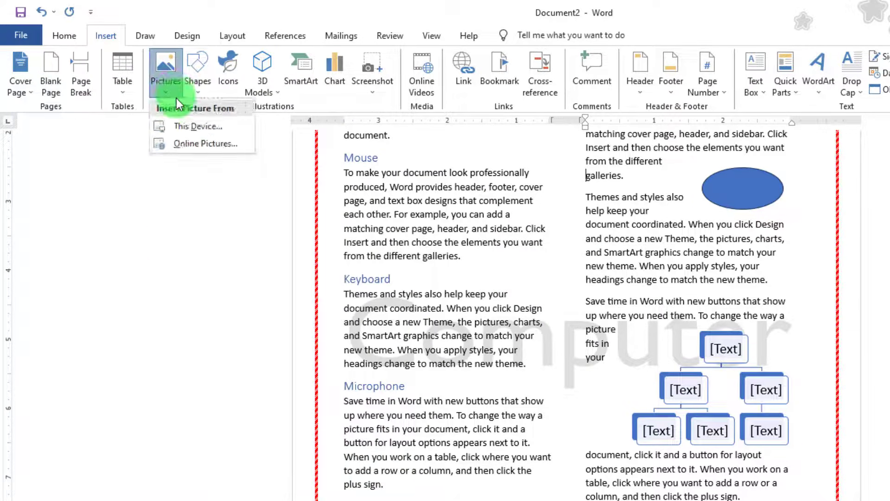
pyautogui.click(187, 123)
pyautogui.moveTo(327, 17); pyautogui.dragTo(598, 204)
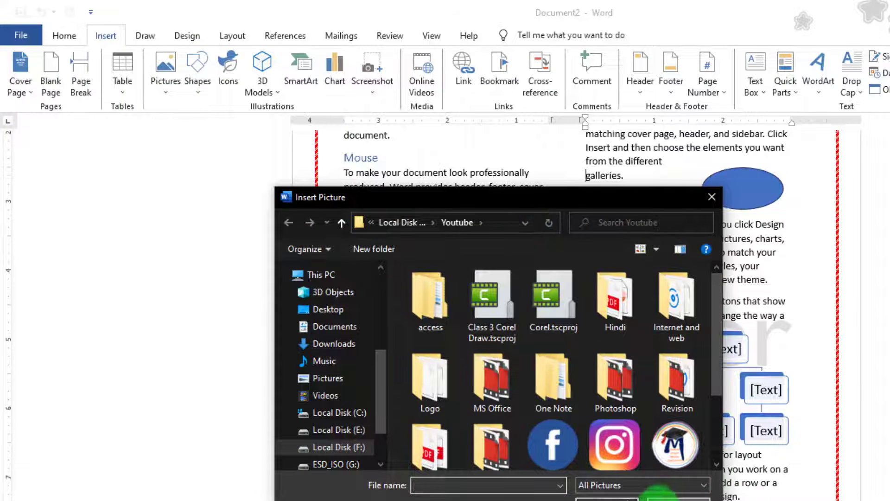
pyautogui.click(678, 496)
pyautogui.click(302, 81)
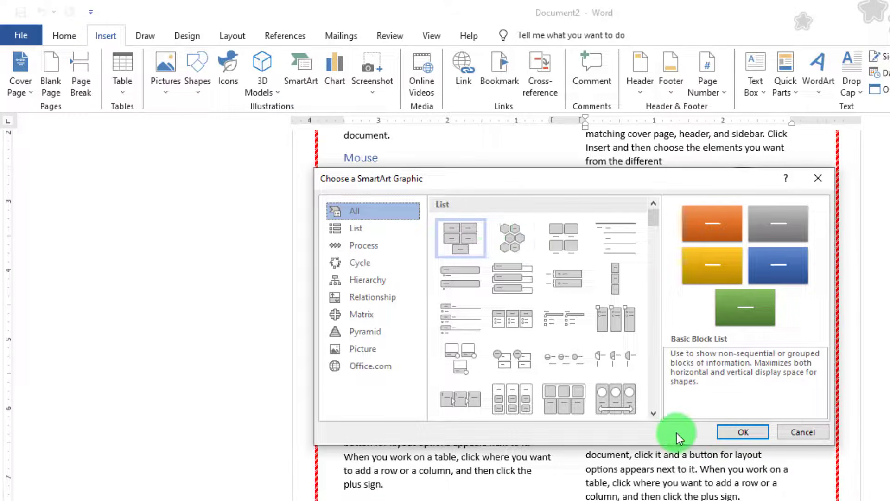
pyautogui.click(802, 431)
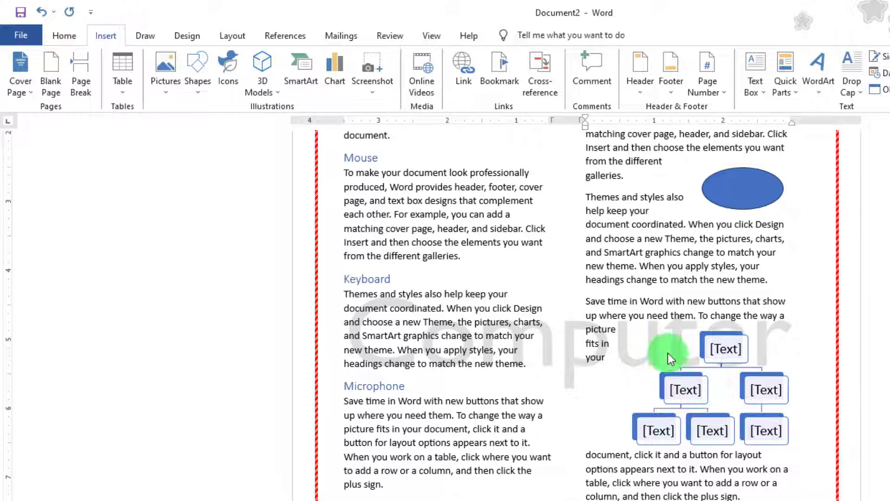
# - Place the cursor at the end of the Mouse paragraph and return to the top of the first page
pyautogui.click(561, 389)
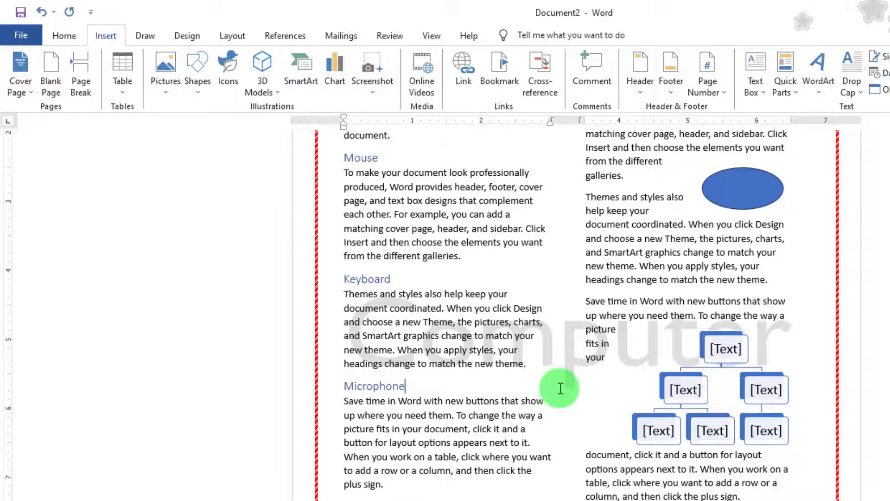
pyautogui.click(535, 473)
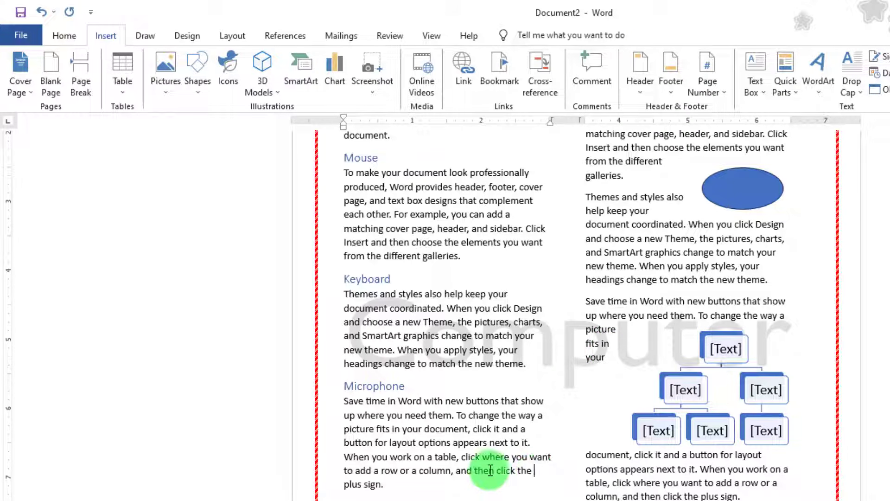
pyautogui.click(215, 35)
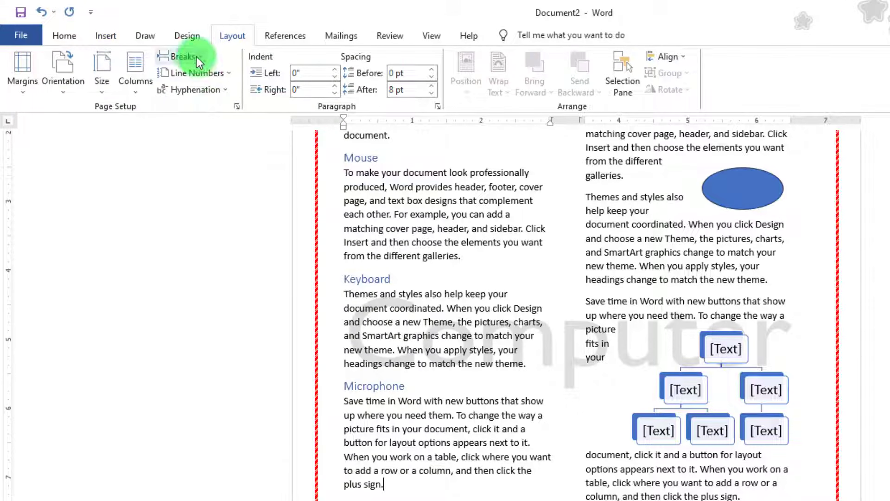
pyautogui.keyDown('ctrl'); pyautogui.scroll(2, 449, 368); pyautogui.keyUp('ctrl')
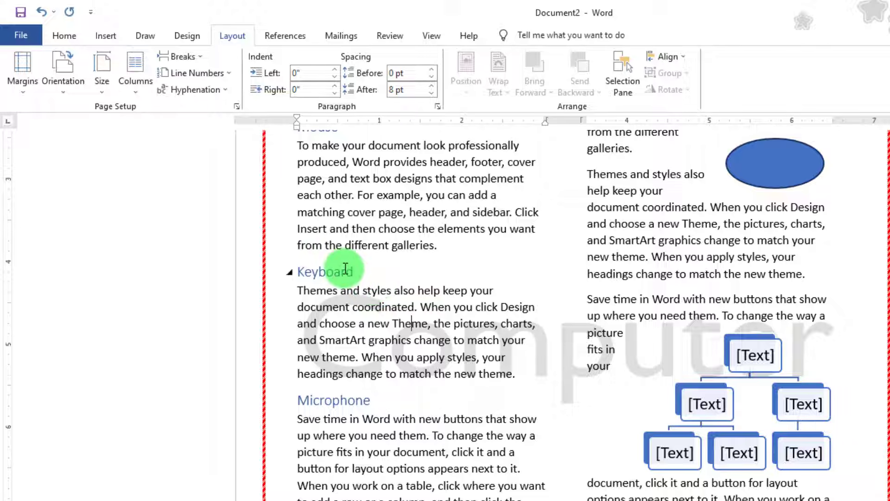
pyautogui.click(463, 247)
pyautogui.scroll(3, 461, 265)
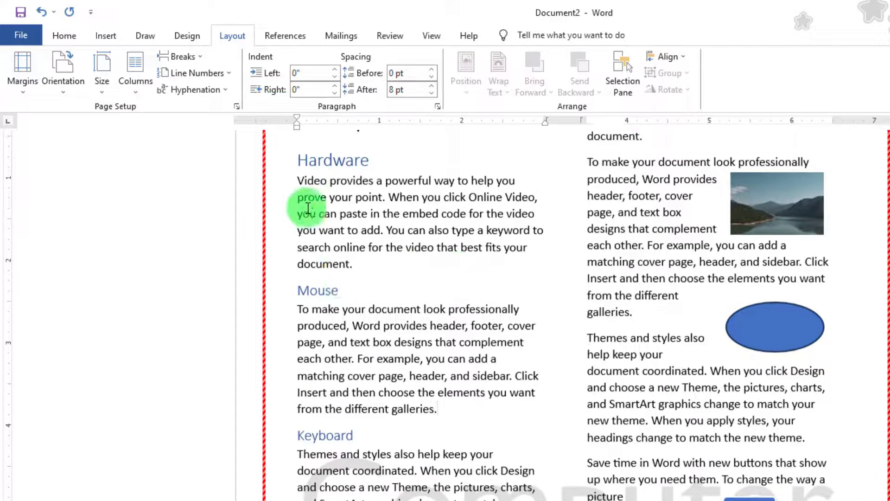
pyautogui.scroll(2, 302, 190)
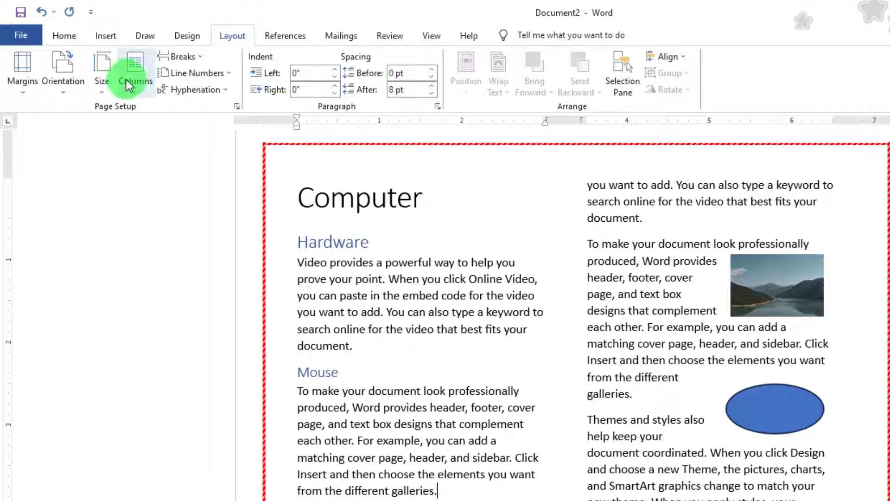
# - Insert a page break after the Mouse paragraph, look over the affected pages, and undo the break
pyautogui.click(183, 56)
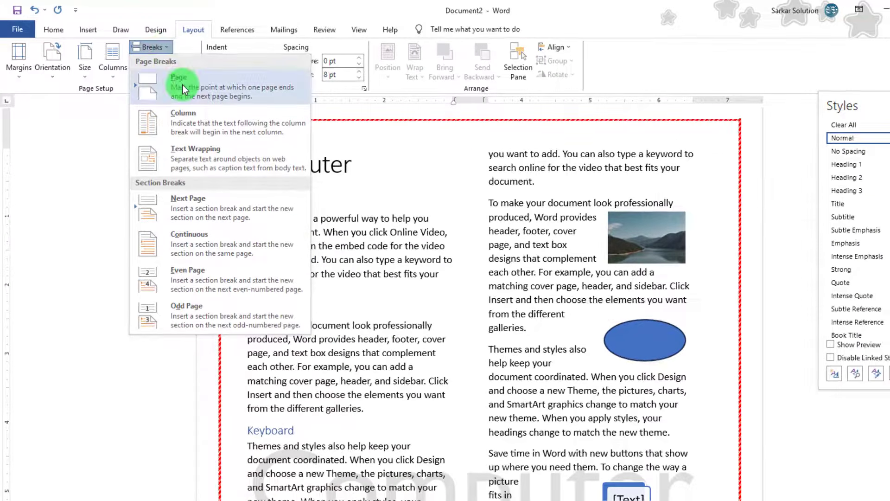
pyautogui.click(182, 84)
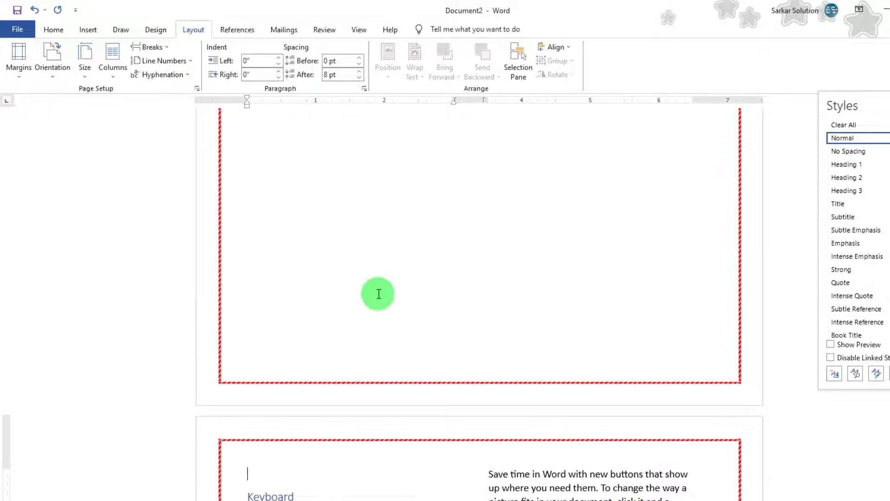
pyautogui.scroll(10, 387, 319)
pyautogui.scroll(-12, 497, 362)
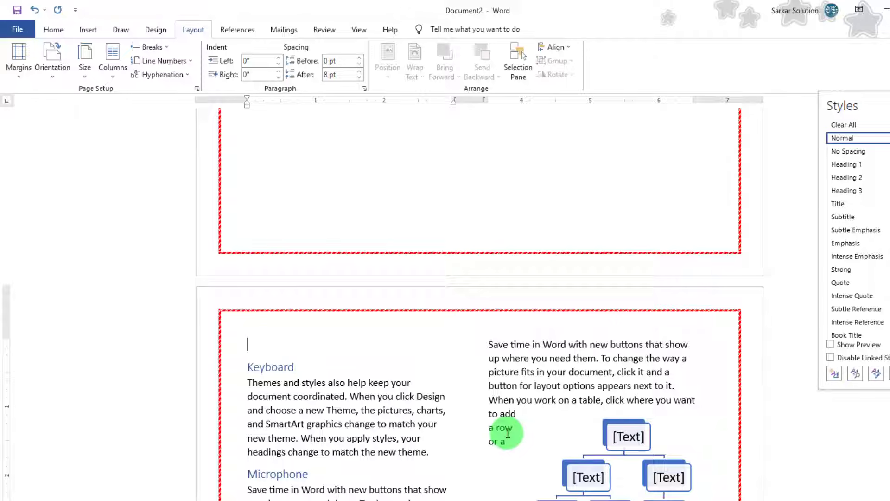
pyautogui.hotkey('ctrl', 'z')
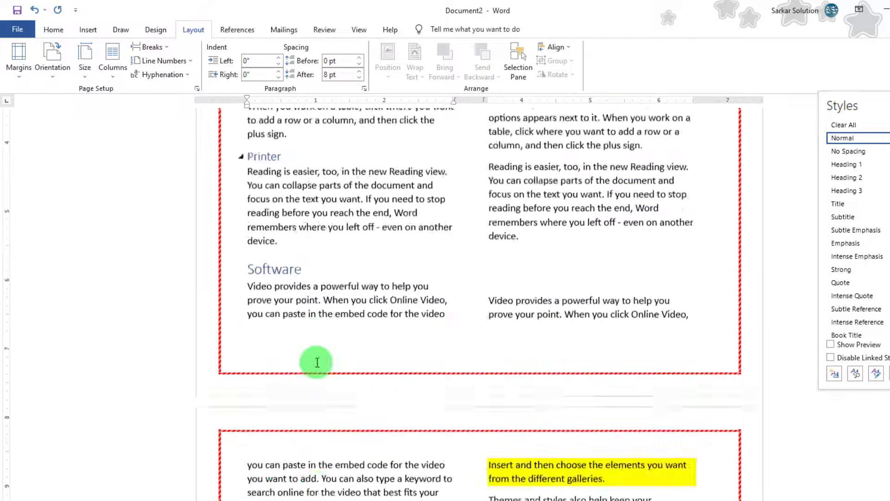
pyautogui.scroll(3, 307, 343)
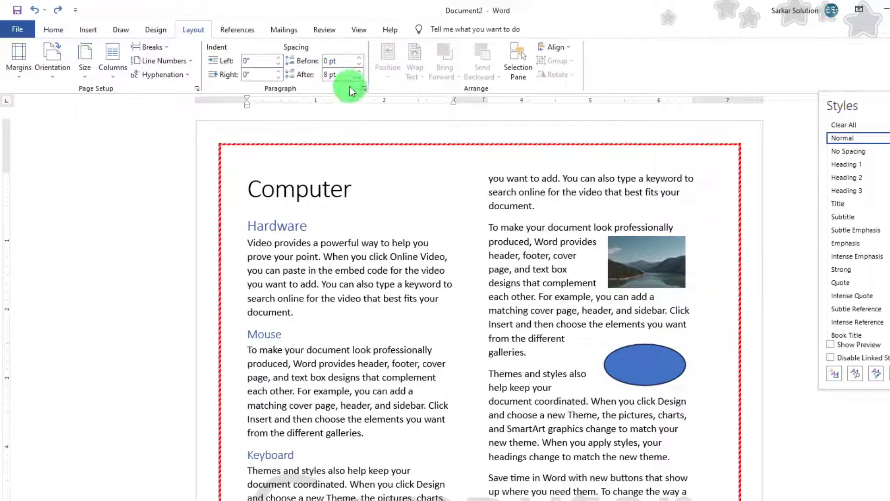
# - Select the body paragraph under Hardware and preview 1.5 line spacing on it without applying the change
pyautogui.click(76, 25)
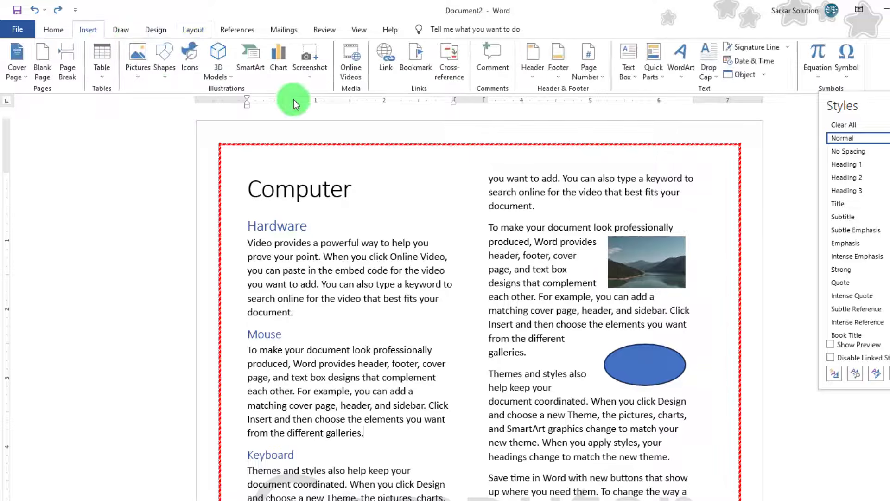
pyautogui.click(54, 29)
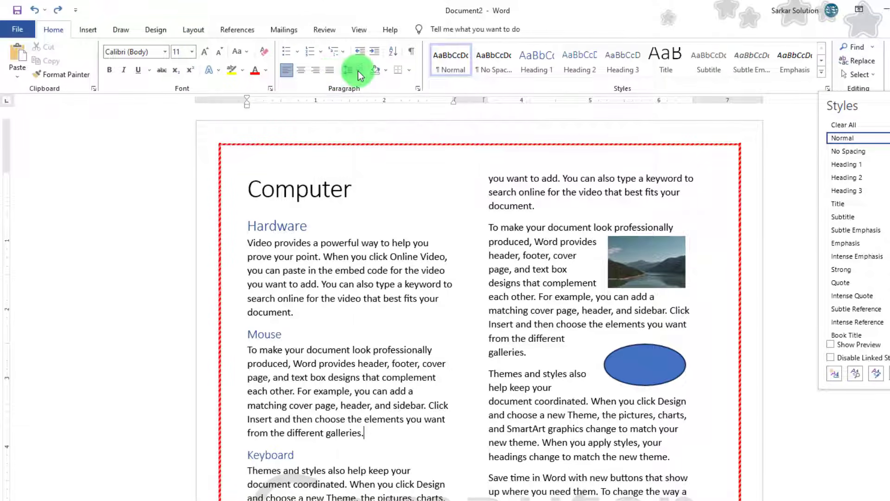
pyautogui.click(358, 243)
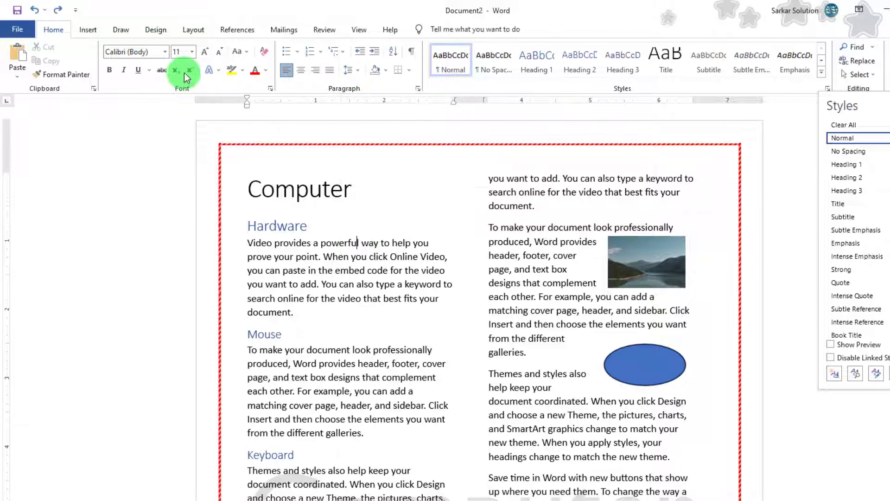
pyautogui.moveTo(246, 243); pyautogui.dragTo(298, 298)
pyautogui.keyDown('ctrl'); pyautogui.scroll(2, 300, 295); pyautogui.keyUp('ctrl')
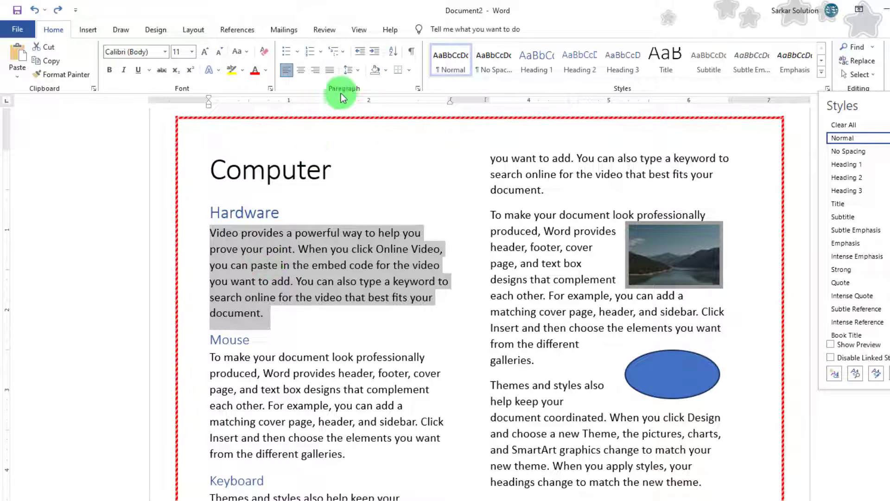
pyautogui.click(357, 68)
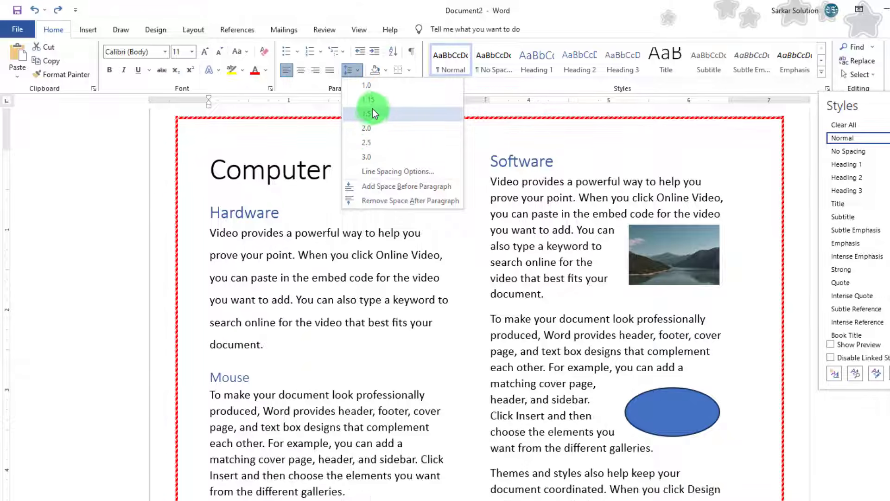
pyautogui.click(326, 298)
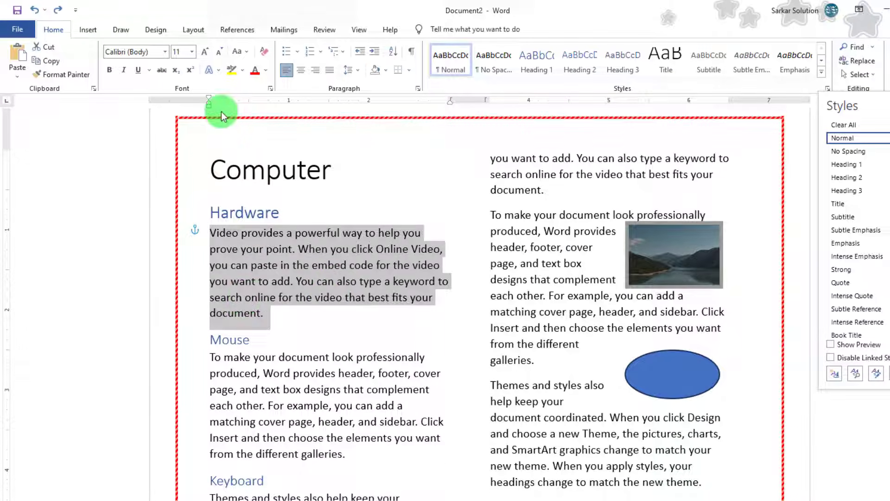
pyautogui.click(246, 299)
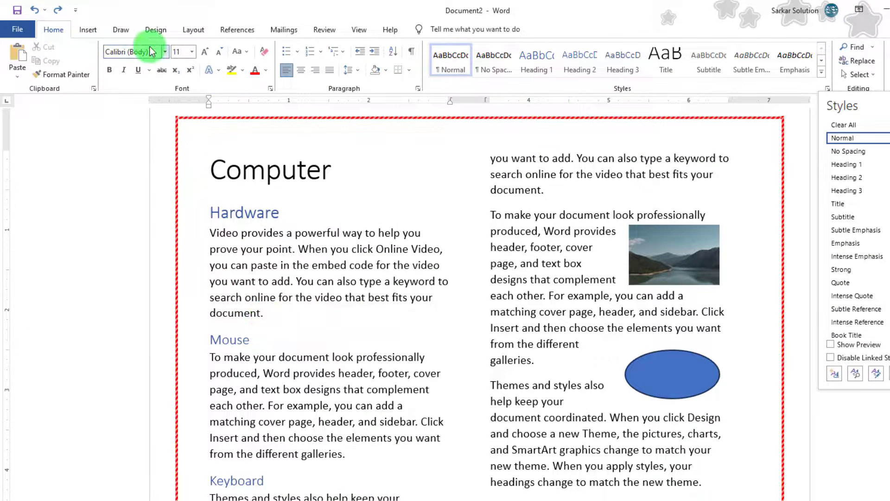
pyautogui.click(333, 265)
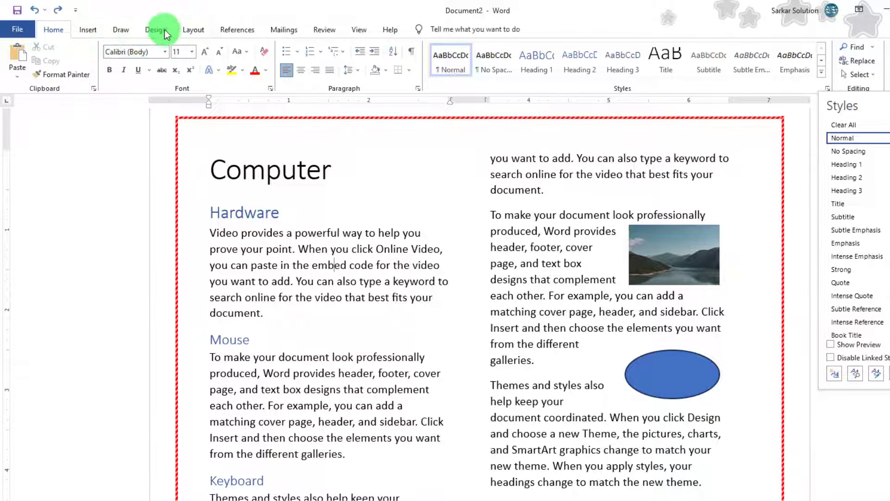
# - Change the document text to a one-column layout and look through the pages
pyautogui.click(190, 30)
pyautogui.click(112, 70)
pyautogui.click(140, 100)
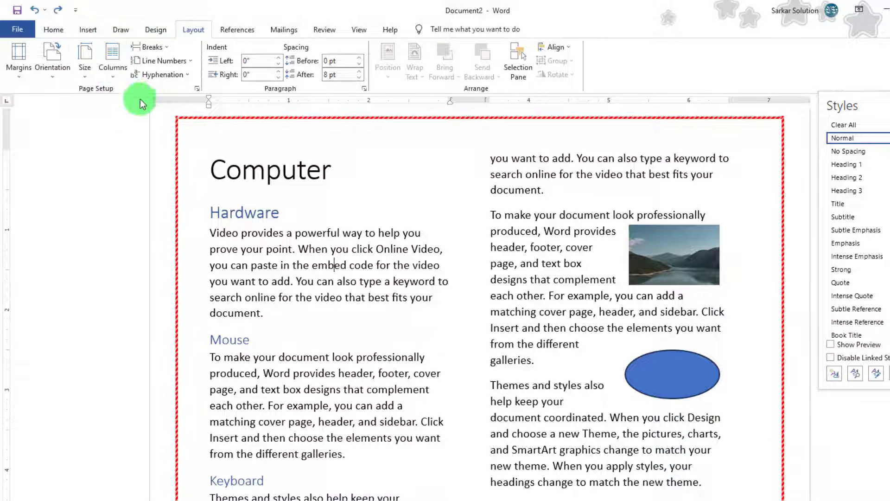
pyautogui.scroll(-7, 324, 282)
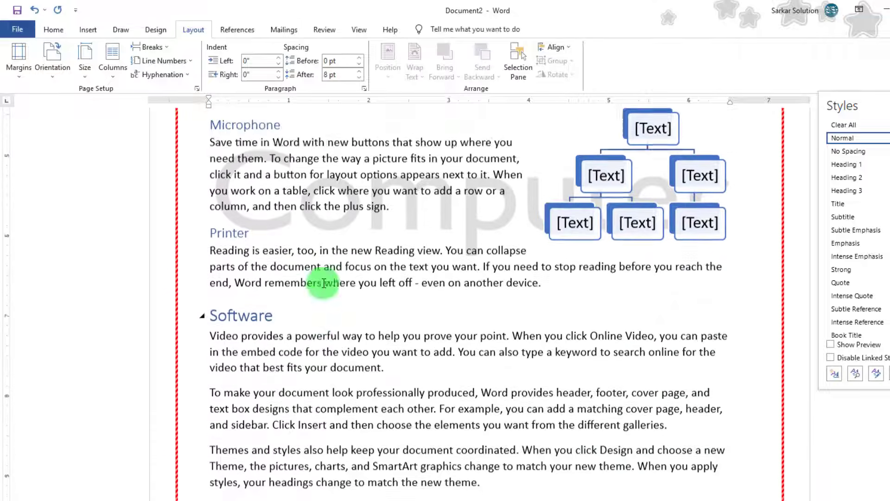
# - Select the second paragraph under Software, examine the alignment and outline level choices in its paragraph settings, and cancel
pyautogui.scroll(-3, 323, 281)
pyautogui.click(199, 273)
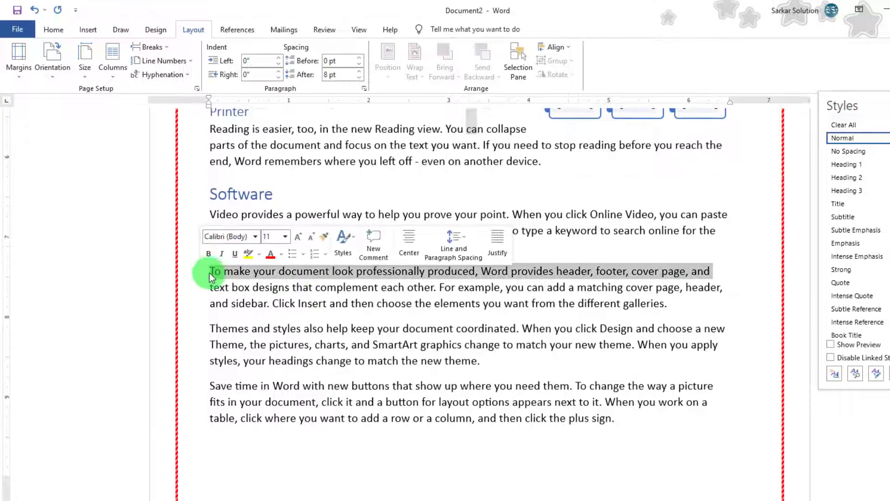
pyautogui.click(211, 274)
pyautogui.moveTo(673, 307); pyautogui.dragTo(206, 274)
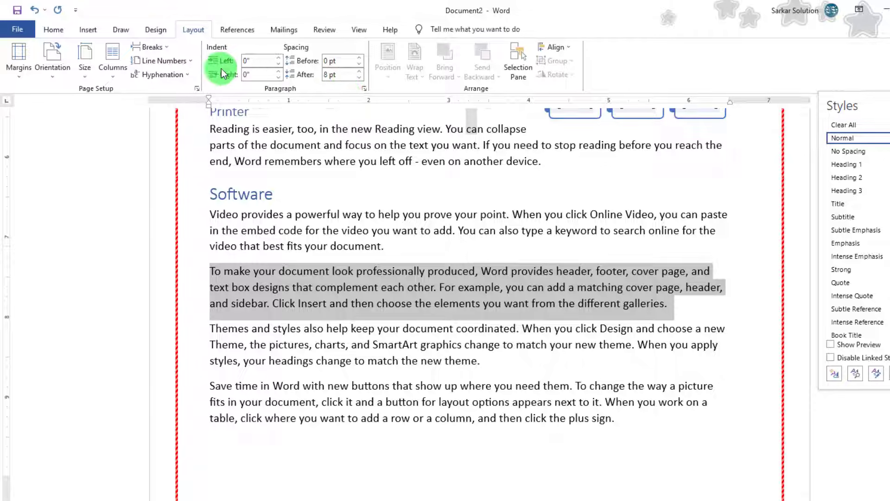
pyautogui.click(364, 89)
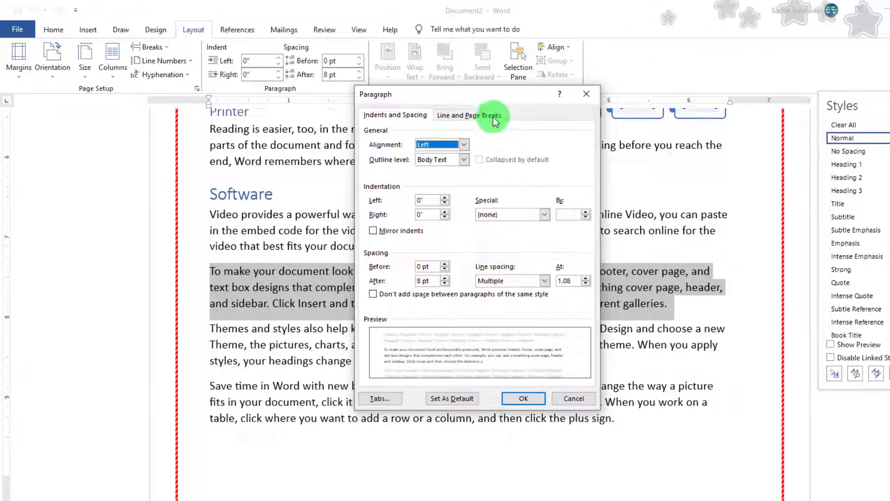
pyautogui.moveTo(502, 104); pyautogui.dragTo(614, 82)
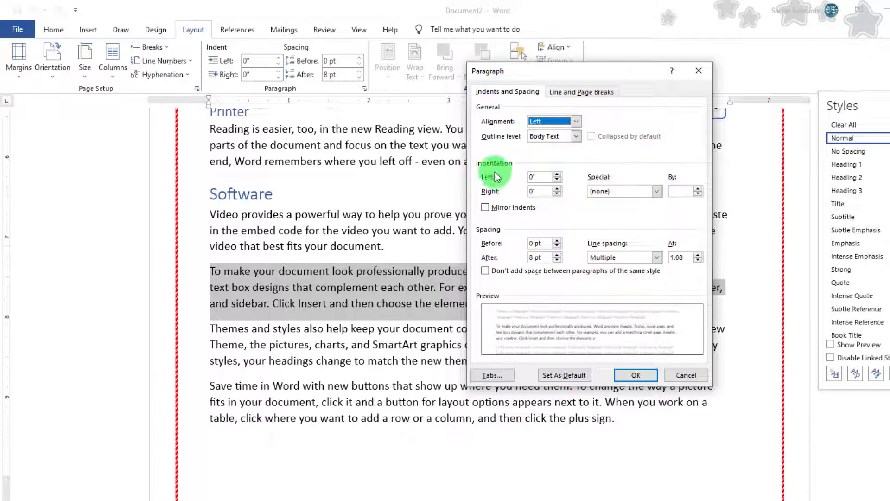
pyautogui.click(576, 121)
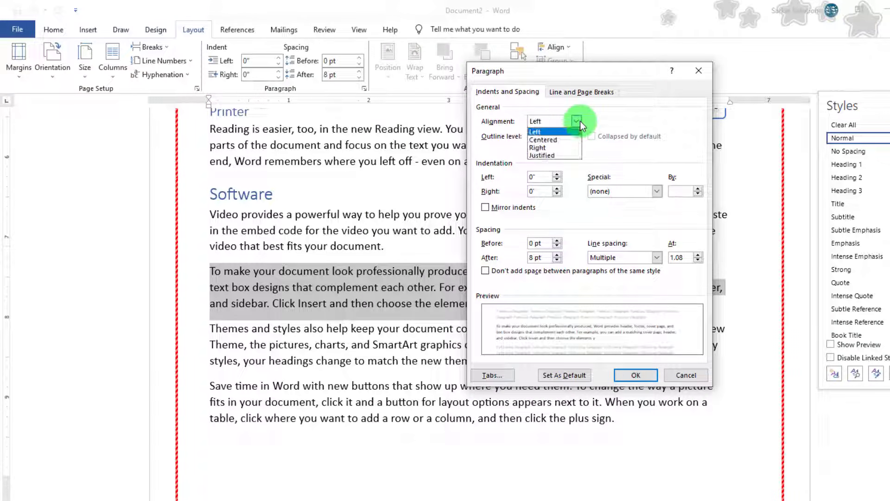
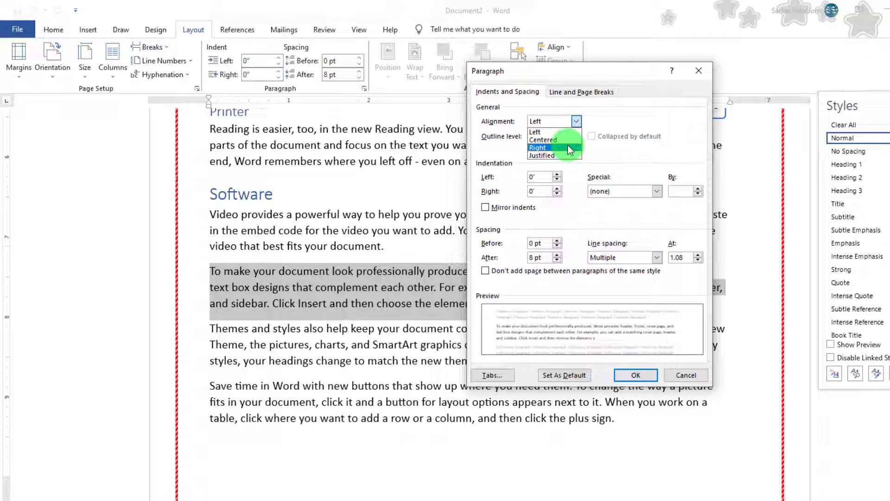
pyautogui.click(626, 150)
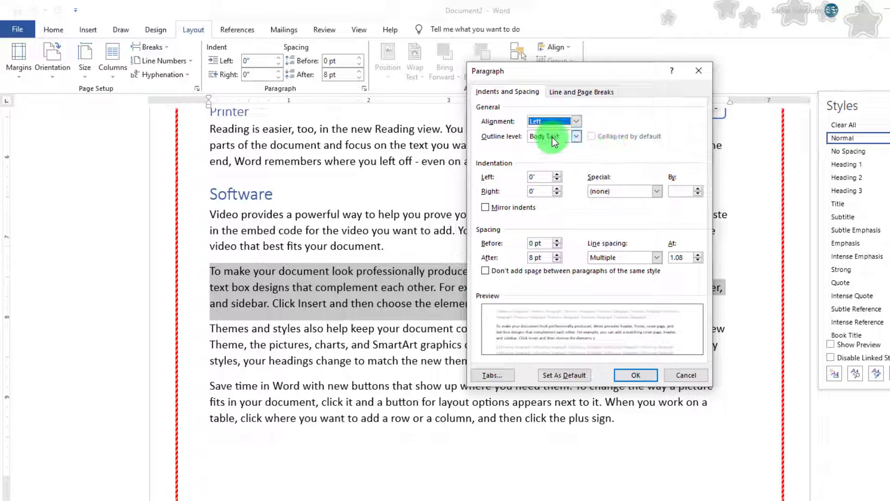
pyautogui.click(575, 135)
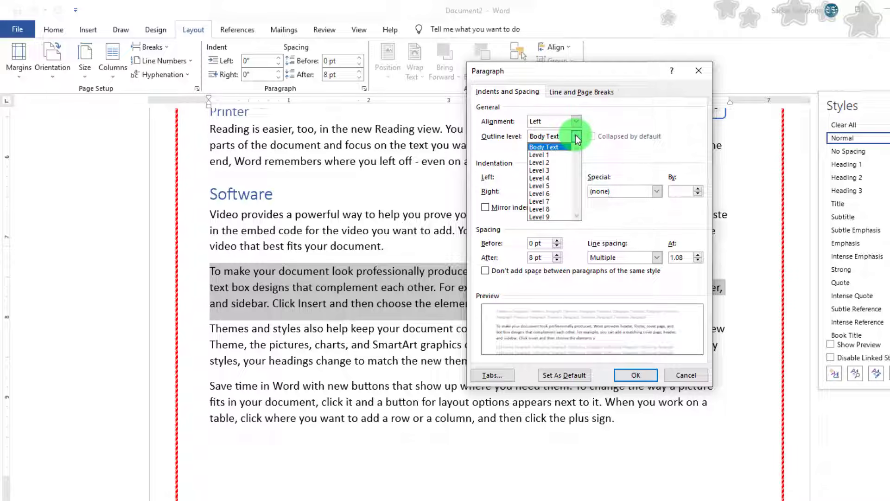
pyautogui.click(685, 376)
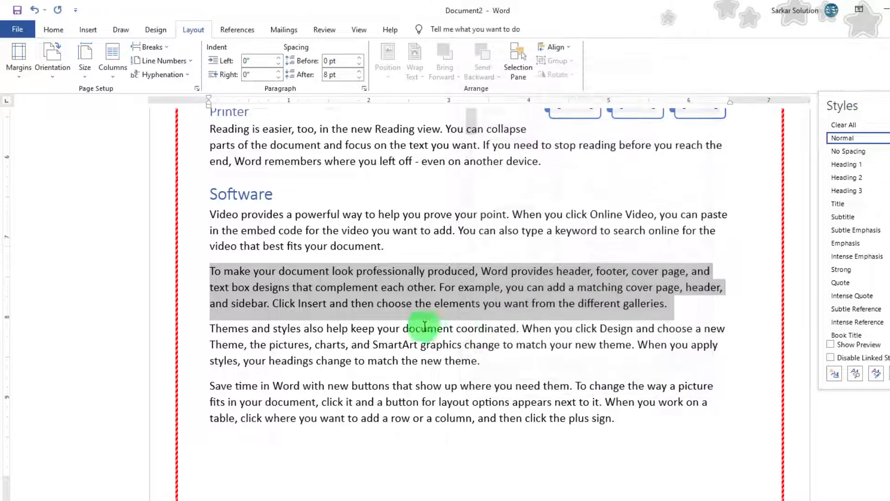
# - View the document in Outline view from the Hardware heading, examine the level choices for the Mouse heading, and close Outline view
pyautogui.scroll(15, 424, 326)
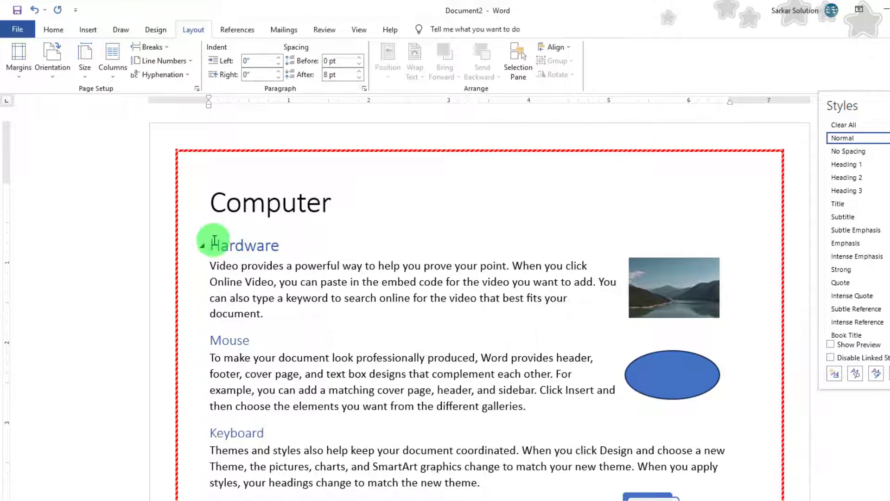
pyautogui.click(214, 241)
pyautogui.click(359, 29)
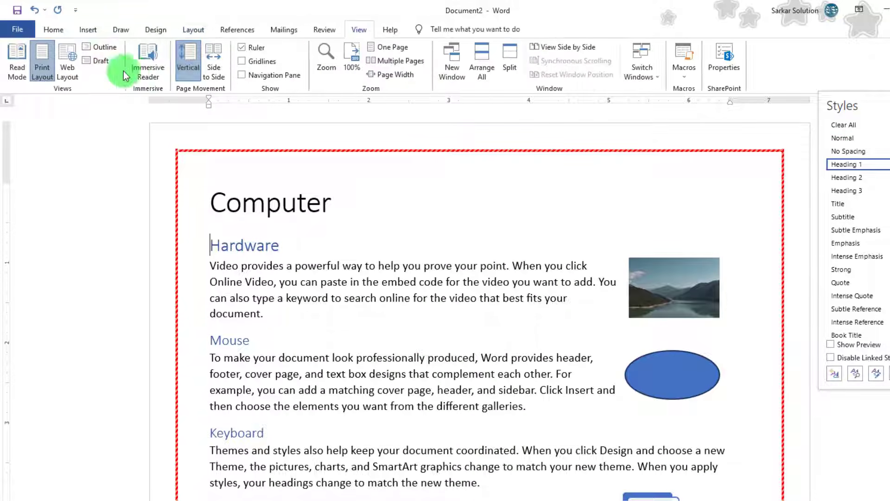
pyautogui.click(112, 48)
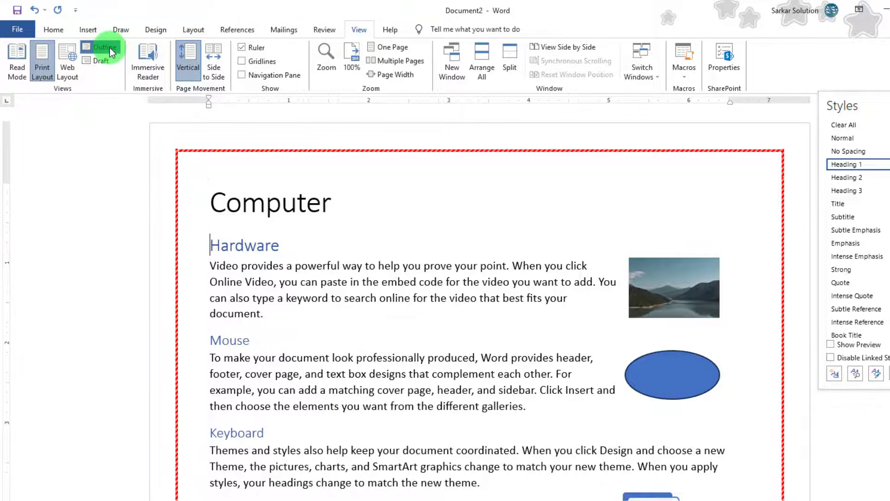
pyautogui.click(43, 131)
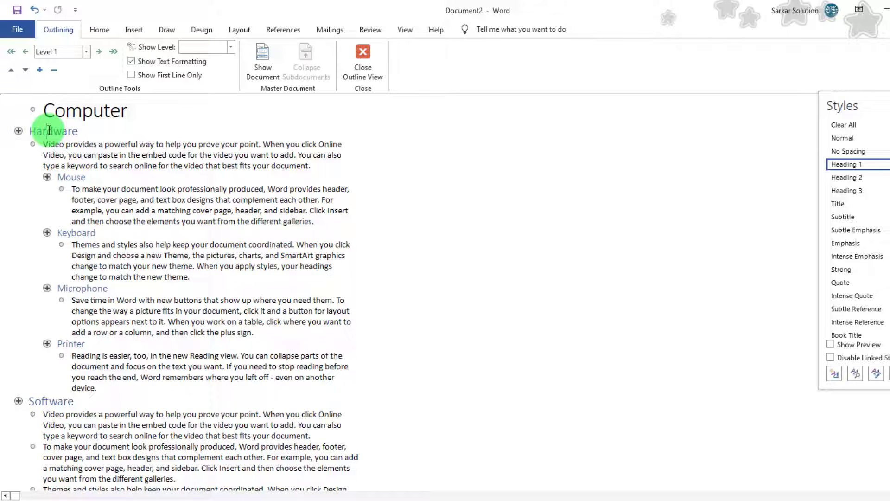
pyautogui.click(70, 166)
pyautogui.click(72, 177)
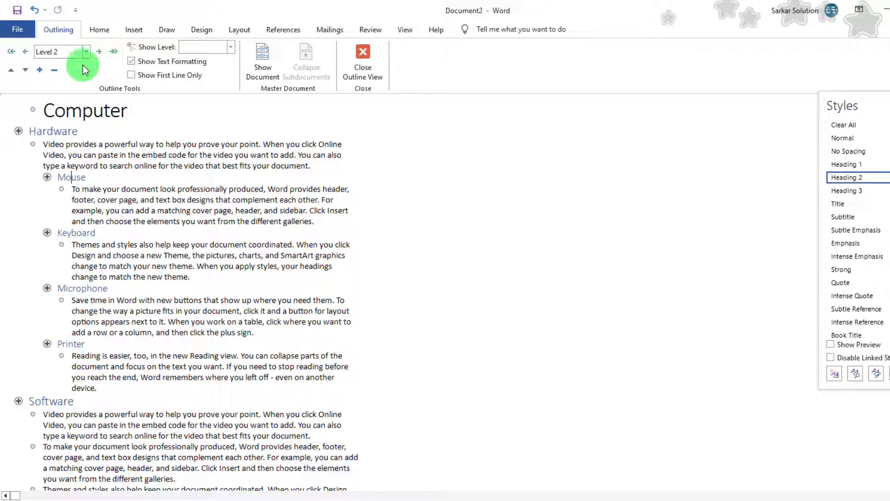
pyautogui.click(86, 52)
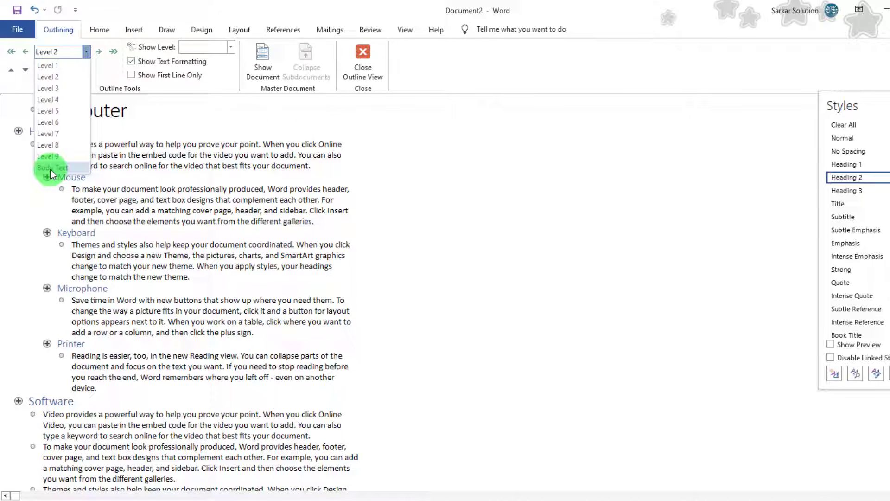
pyautogui.click(87, 223)
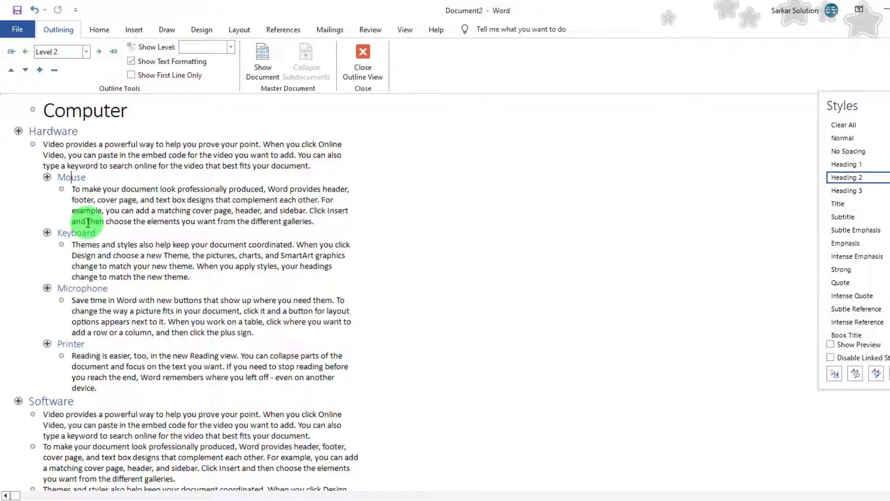
pyautogui.click(377, 53)
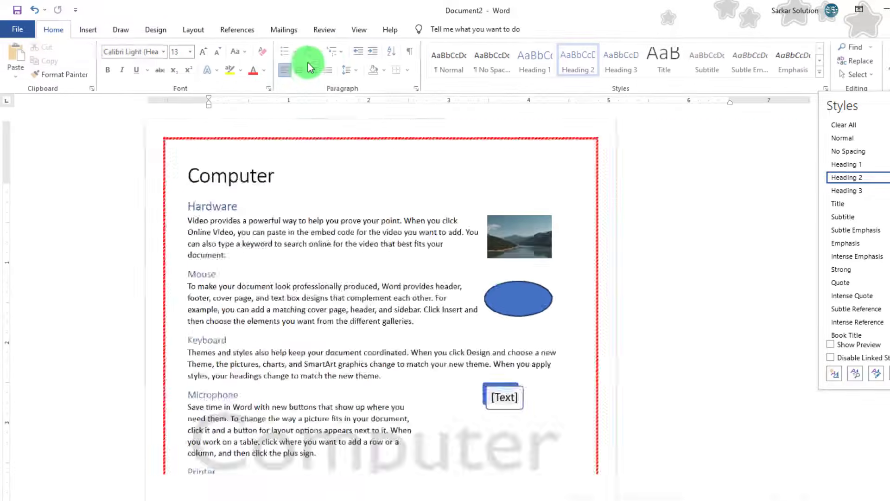
# - Examine the paragraph settings of the Mouse heading and cancel without changing anything
pyautogui.click(190, 29)
pyautogui.click(365, 88)
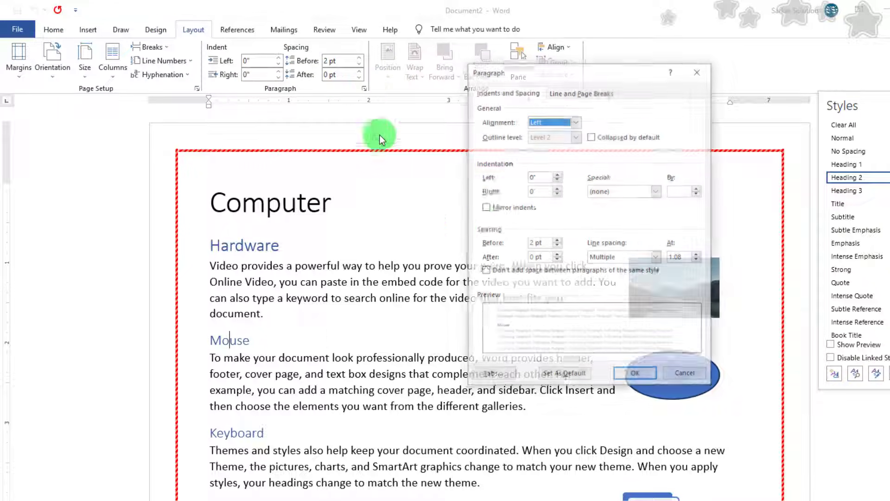
pyautogui.click(249, 245)
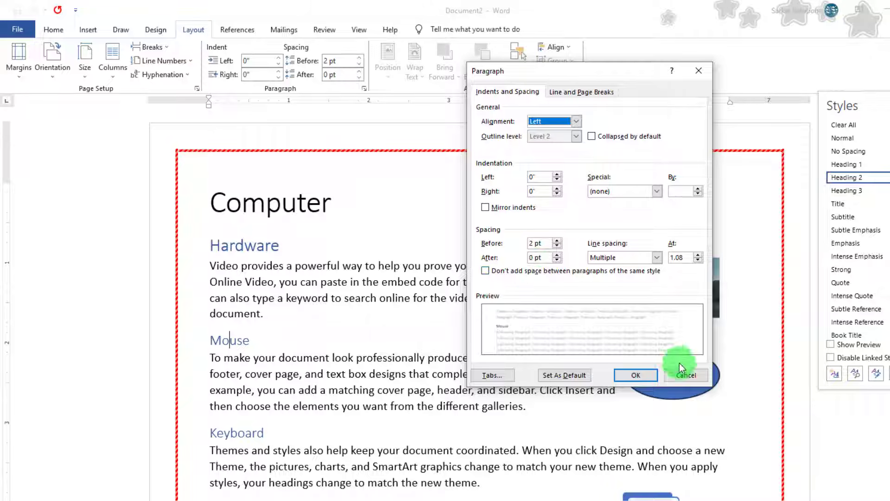
pyautogui.click(668, 374)
# - Place the cursor at the start of the "Video provides a powerful way" paragraph above the bordered text and open its paragraph settings
pyautogui.scroll(-20, 668, 374)
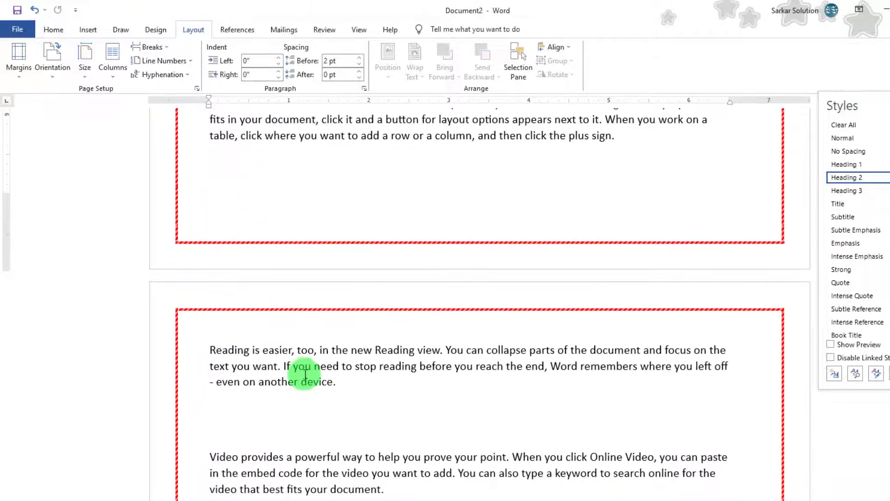
pyautogui.click(199, 220)
pyautogui.click(204, 220)
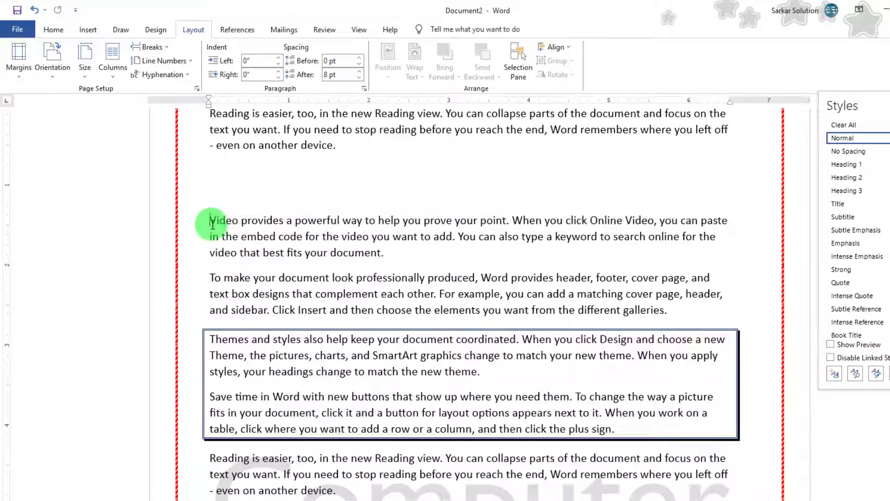
pyautogui.click(363, 87)
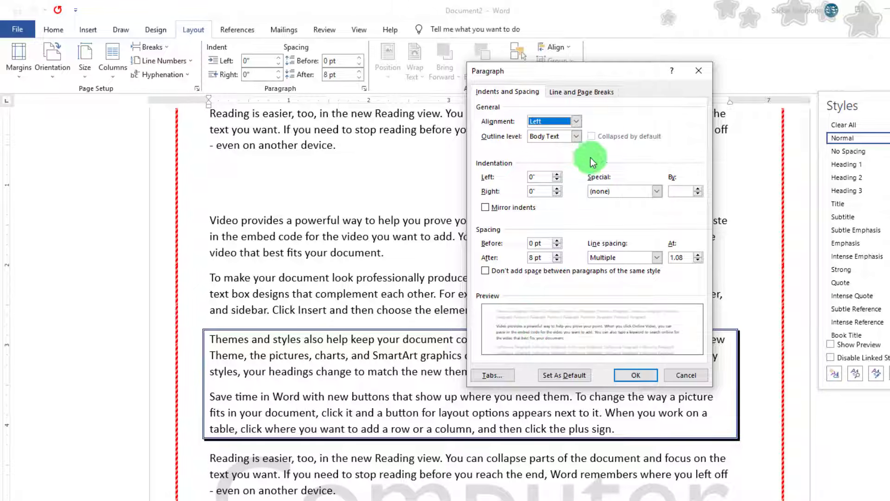
# - Set the left indentation of the "Video provides" paragraph to 1"
pyautogui.click(557, 174)
pyautogui.click(557, 175)
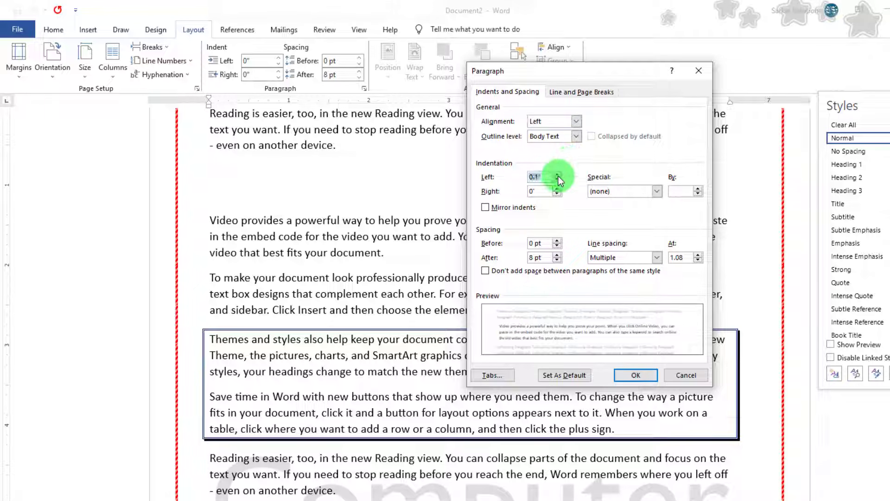
pyautogui.click(557, 174)
pyautogui.click(557, 174)
pyautogui.click(558, 174)
pyautogui.click(558, 174)
pyautogui.click(557, 174)
pyautogui.click(557, 175)
pyautogui.click(557, 174)
pyautogui.click(557, 175)
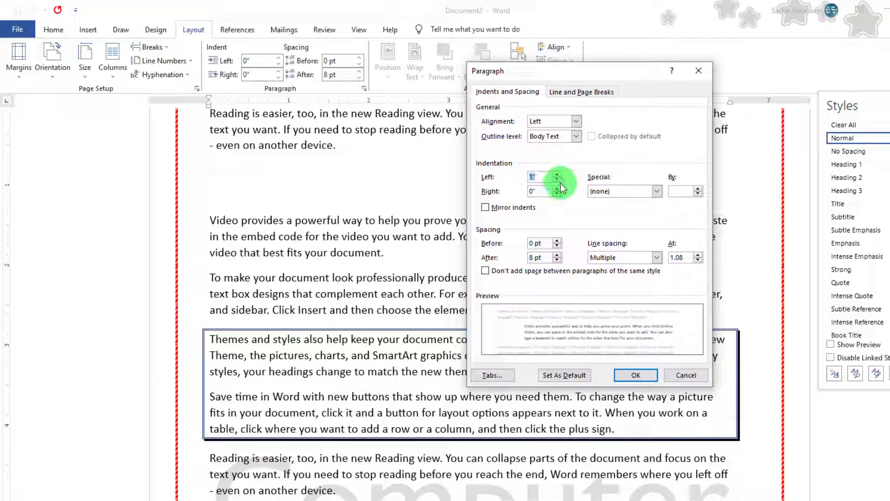
# - Reset the paragraph's left indentation to 0"
pyautogui.click(558, 181)
pyautogui.click(558, 181)
pyautogui.click(557, 180)
pyautogui.click(557, 181)
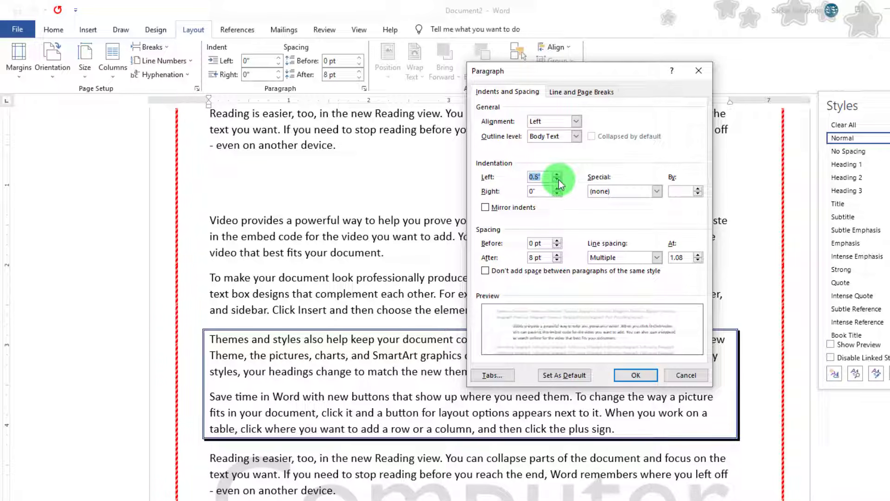
pyautogui.click(558, 180)
pyautogui.click(557, 181)
pyautogui.click(557, 181)
pyautogui.click(558, 181)
pyautogui.click(558, 181)
pyautogui.click(558, 181)
pyautogui.click(558, 180)
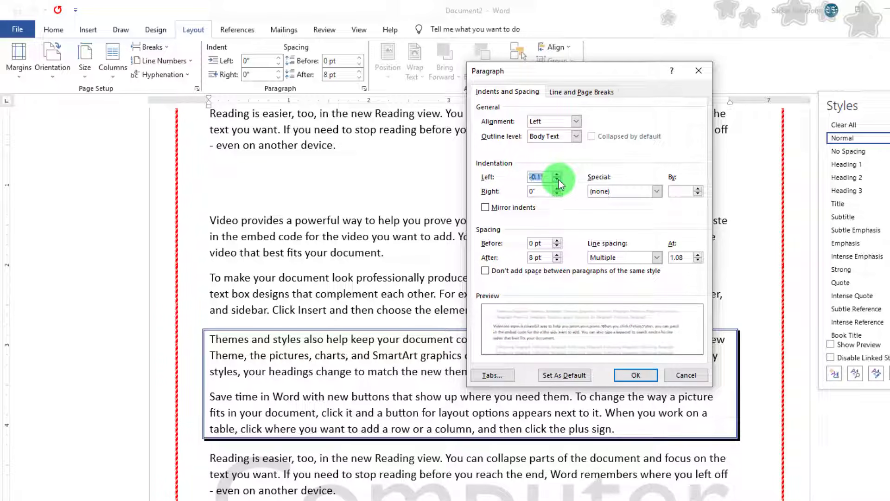
pyautogui.click(558, 175)
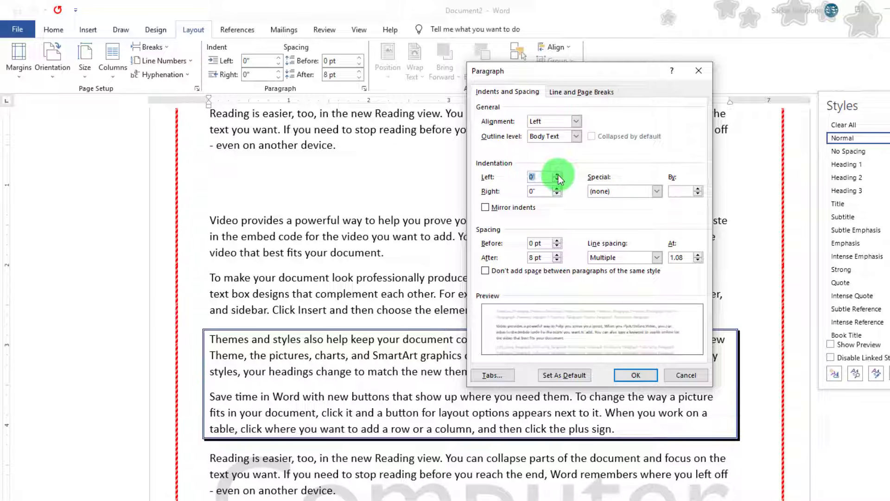
# - Increase the paragraph's right indentation step by step to at least 1.4"
pyautogui.click(558, 188)
pyautogui.click(558, 188)
pyautogui.click(557, 188)
pyautogui.click(558, 187)
pyautogui.click(558, 187)
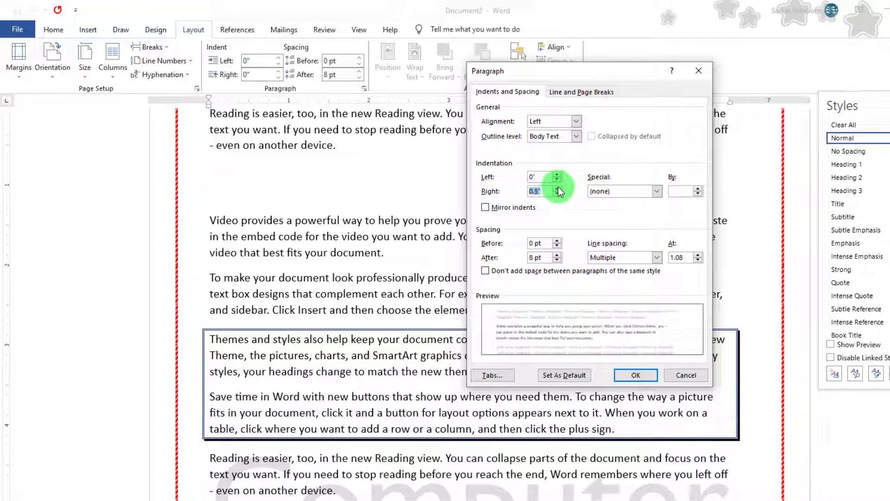
pyautogui.click(557, 187)
pyautogui.click(558, 187)
pyautogui.click(558, 187)
pyautogui.click(558, 187)
pyautogui.click(558, 187)
pyautogui.click(558, 188)
pyautogui.click(559, 188)
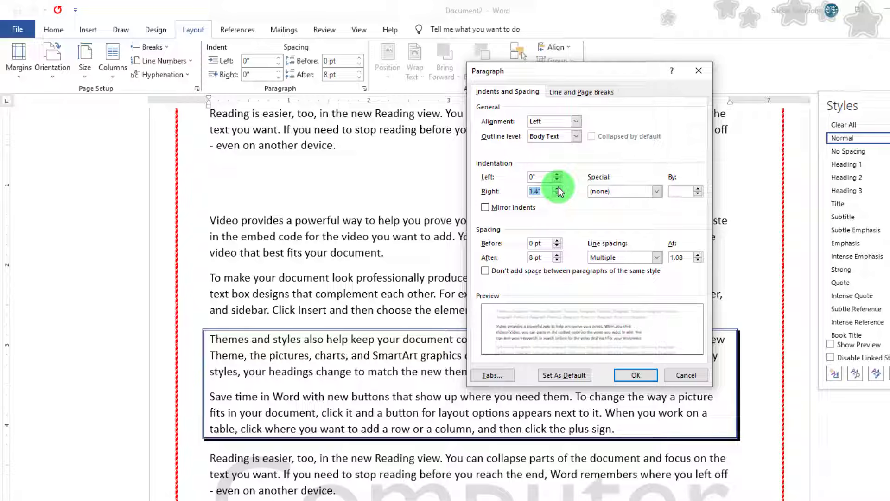
pyautogui.click(558, 188)
pyautogui.click(558, 187)
# - Reset the paragraph's right indentation to 0" and accept the paragraph settings
pyautogui.click(558, 194)
pyautogui.click(558, 194)
pyautogui.click(558, 194)
pyautogui.click(558, 194)
pyautogui.click(558, 194)
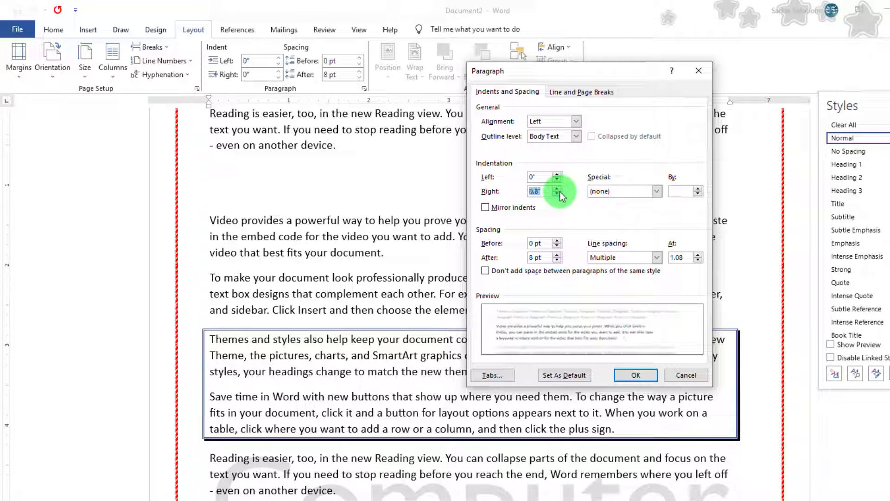
pyautogui.click(558, 194)
pyautogui.click(558, 194)
pyautogui.click(559, 194)
pyautogui.click(560, 193)
pyautogui.click(559, 192)
pyautogui.click(559, 192)
pyautogui.click(559, 193)
pyautogui.click(559, 193)
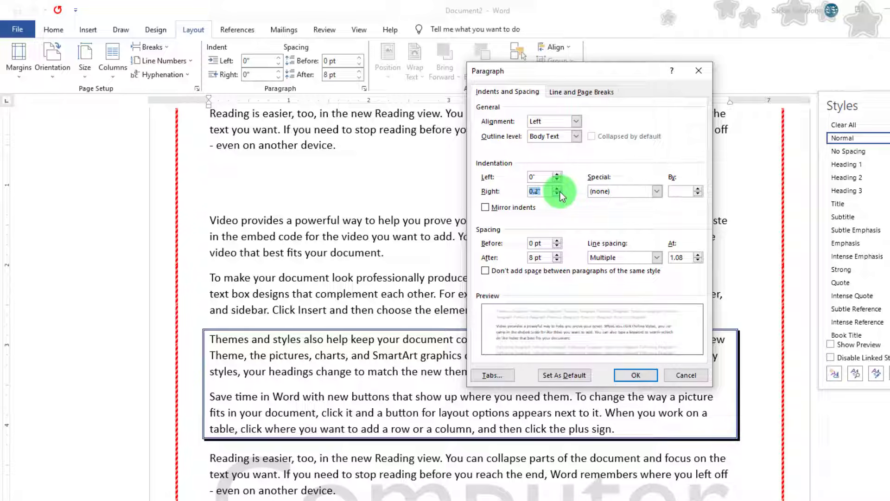
pyautogui.click(559, 192)
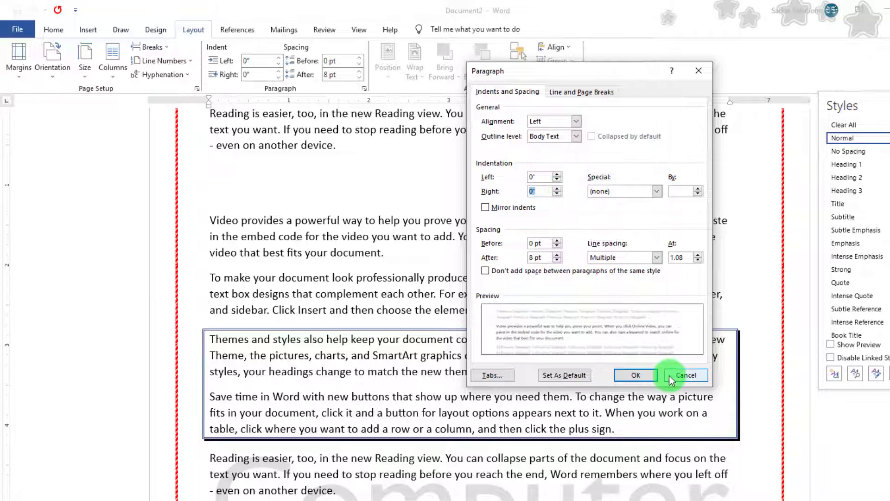
pyautogui.click(635, 375)
# - Insert "Computer - " at the start of the "Video provides" paragraph and make it bold and underlined
pyautogui.write('Compu')
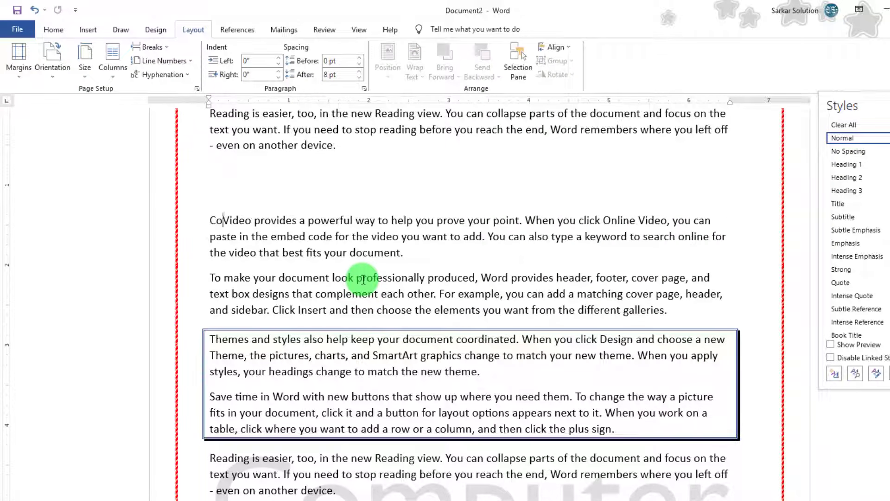
pyautogui.write('ter ')
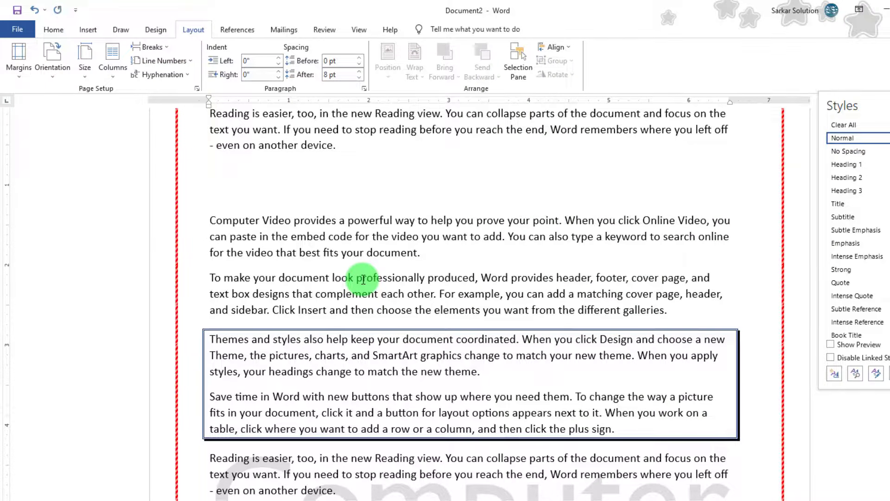
pyautogui.write('-')
pyautogui.hotkey('shift', 'Home')
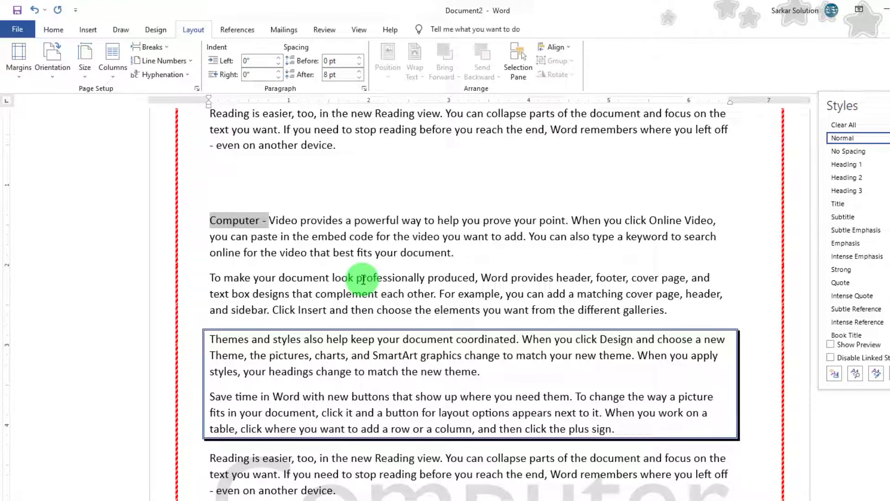
pyautogui.hotkey('ctrl', 'b')
pyautogui.hotkey('ctrl', 'u')
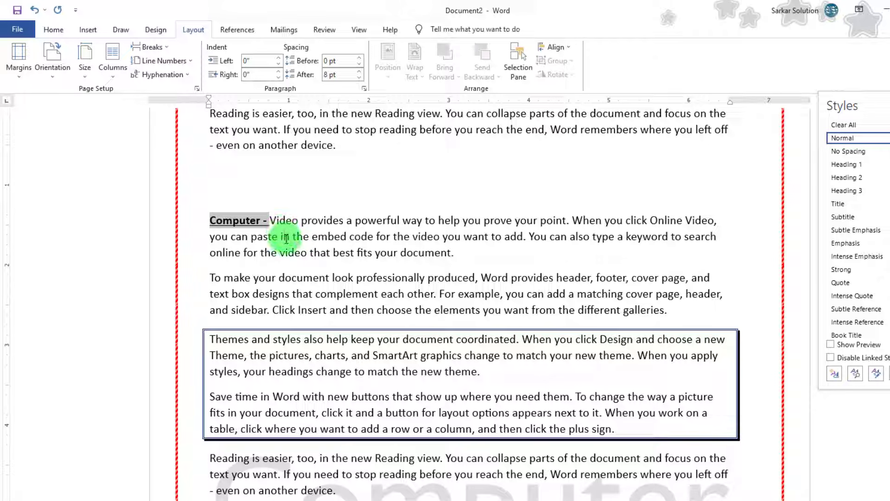
pyautogui.click(283, 237)
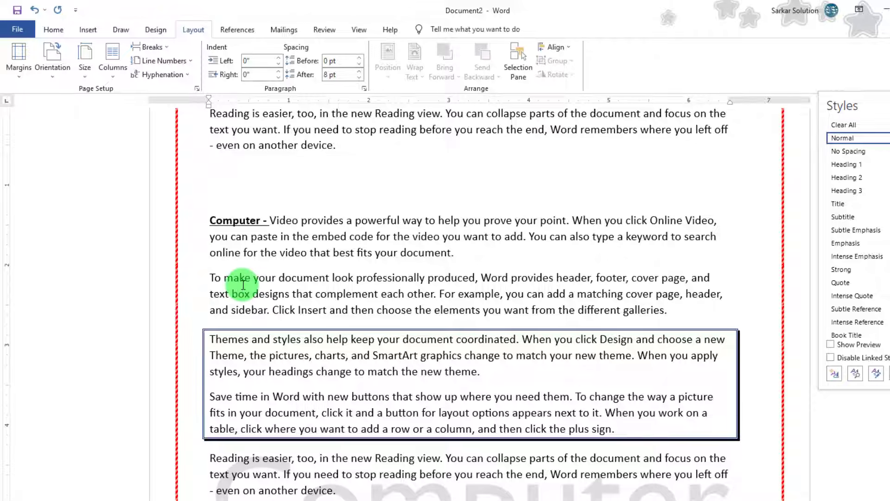
# - Try tab indents on the "Computer -" paragraph and the "To make your document" paragraph below it, and remove them
pyautogui.press('Tab')
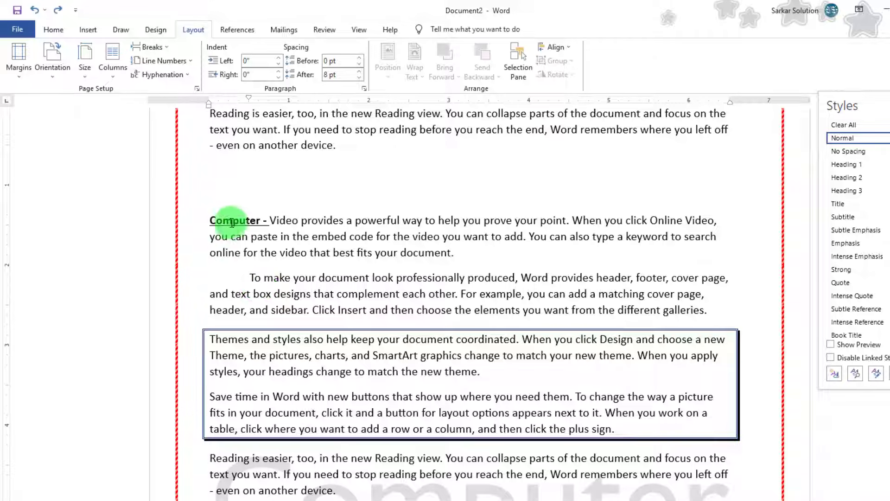
pyautogui.click(209, 239)
pyautogui.press('Tab')
pyautogui.hotkey('ctrl', 'z')
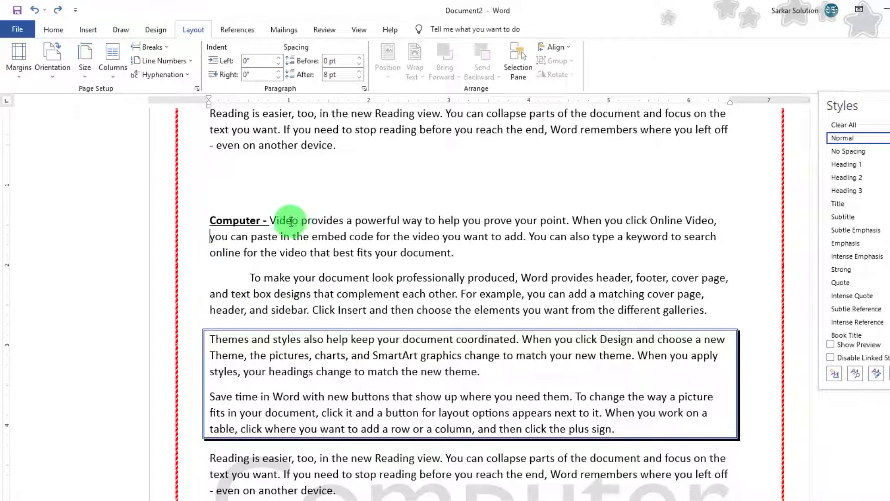
pyautogui.press('Tab')
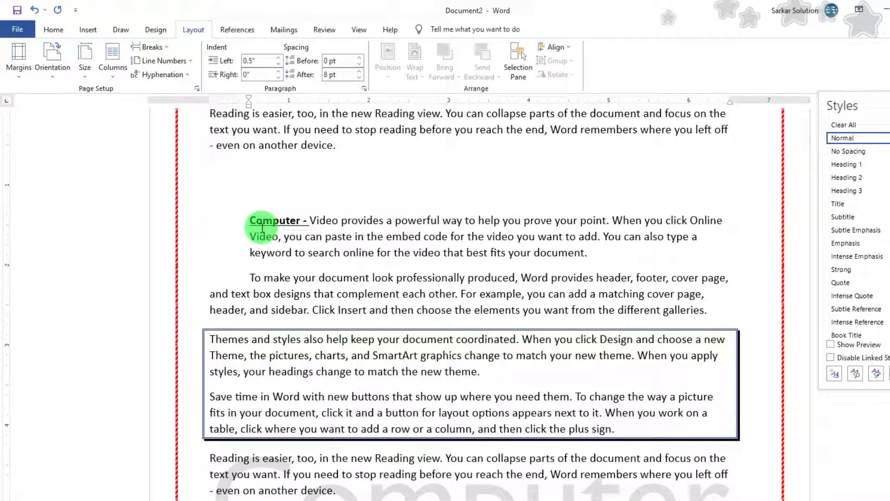
pyautogui.hotkey('ctrl', 'z')
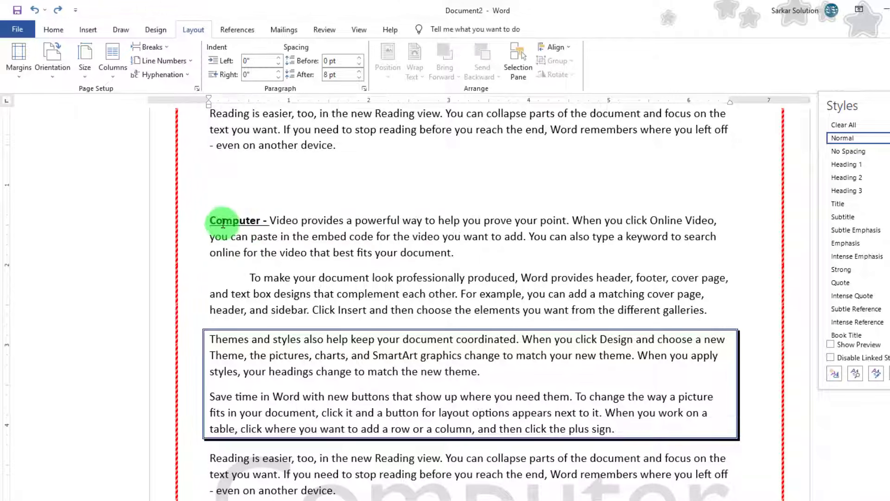
pyautogui.click(247, 279)
pyautogui.press('BackSpace')
# - Apply a 0.8" first-line indent to the "Themes and styles" and "Save time in Word" paragraphs below the yellow-shaded text
pyautogui.scroll(3, 247, 274)
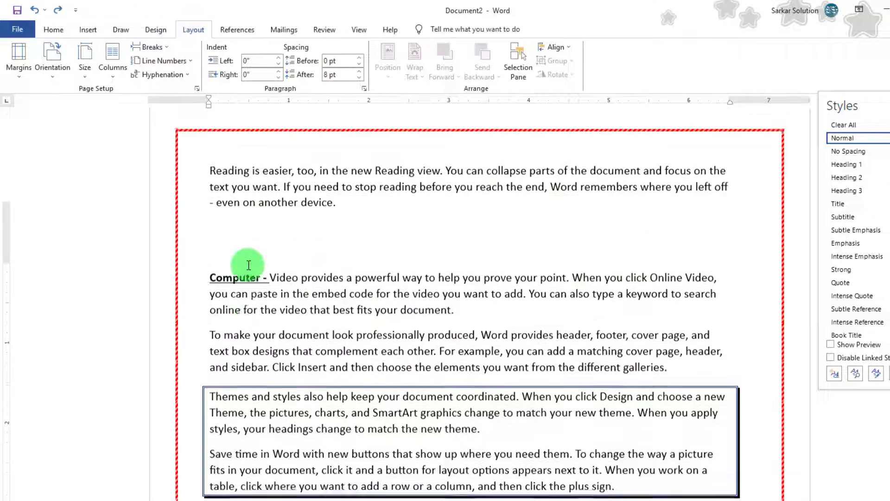
pyautogui.scroll(-10, 278, 278)
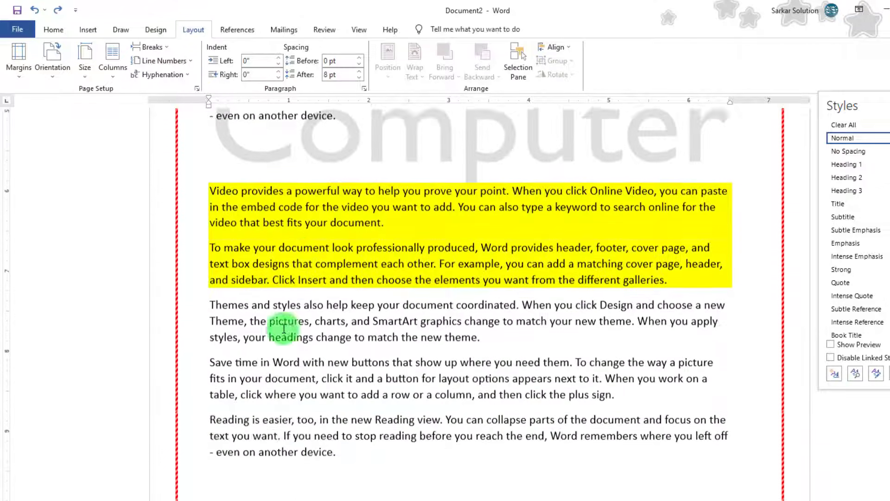
pyautogui.moveTo(221, 293); pyautogui.dragTo(685, 375)
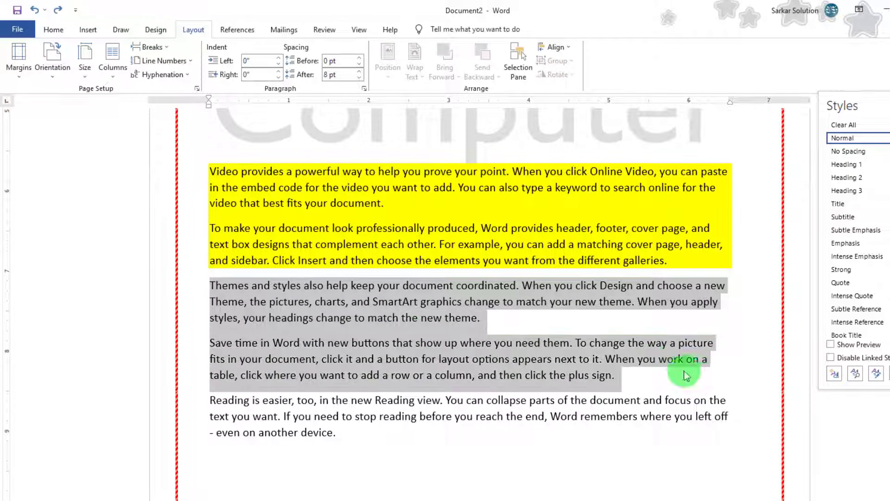
pyautogui.click(364, 89)
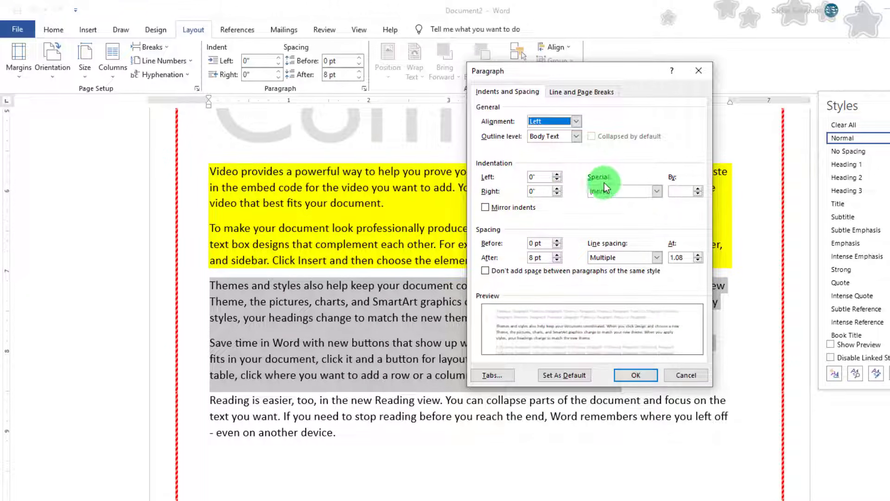
pyautogui.click(620, 191)
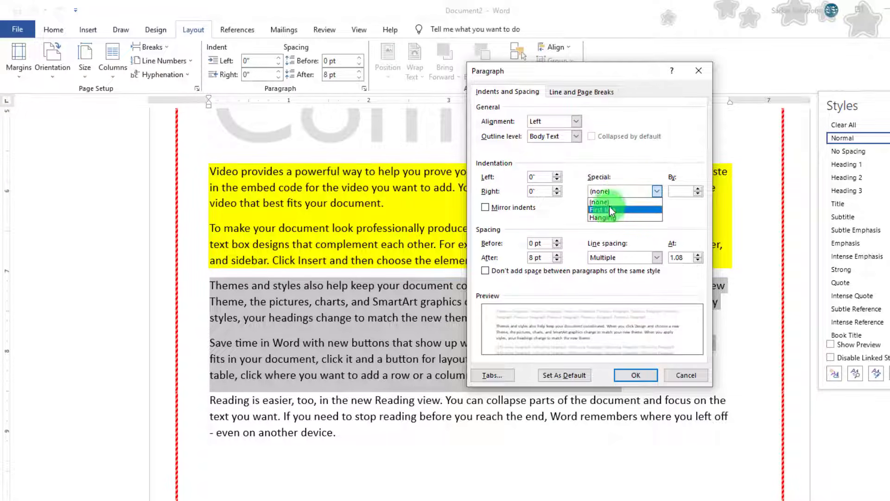
pyautogui.click(610, 209)
pyautogui.click(699, 188)
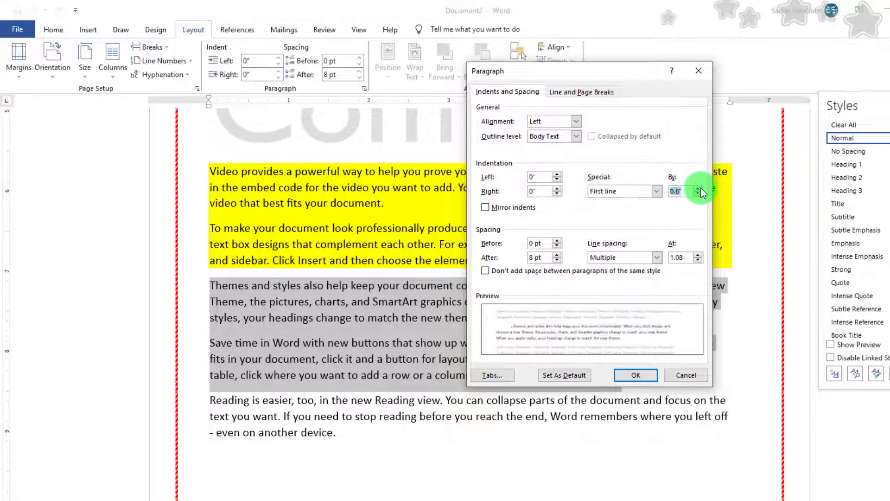
pyautogui.click(700, 188)
pyautogui.click(700, 188)
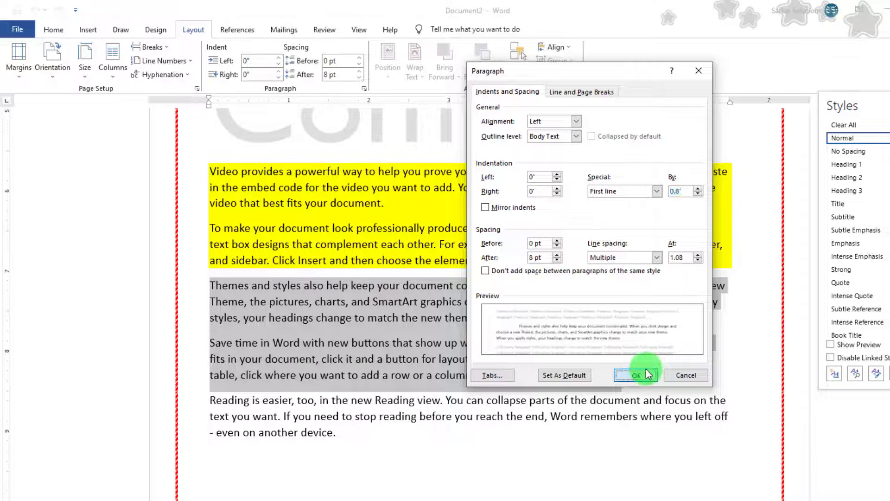
pyautogui.click(655, 370)
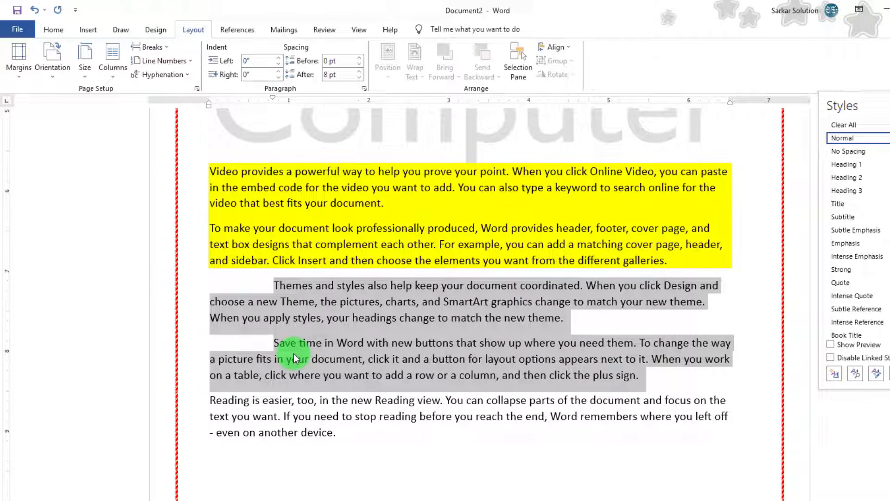
pyautogui.click(295, 356)
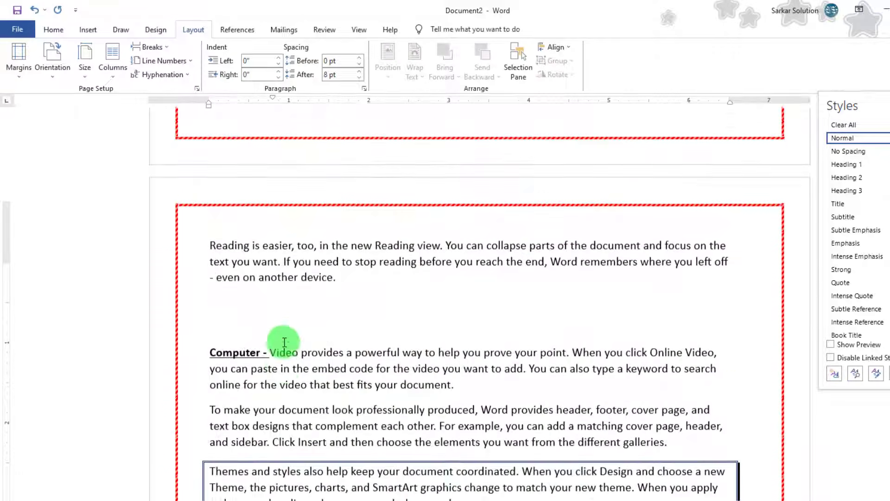
# - Apply a 0.7" hanging indent to the "Computer -" paragraph
pyautogui.click(207, 377)
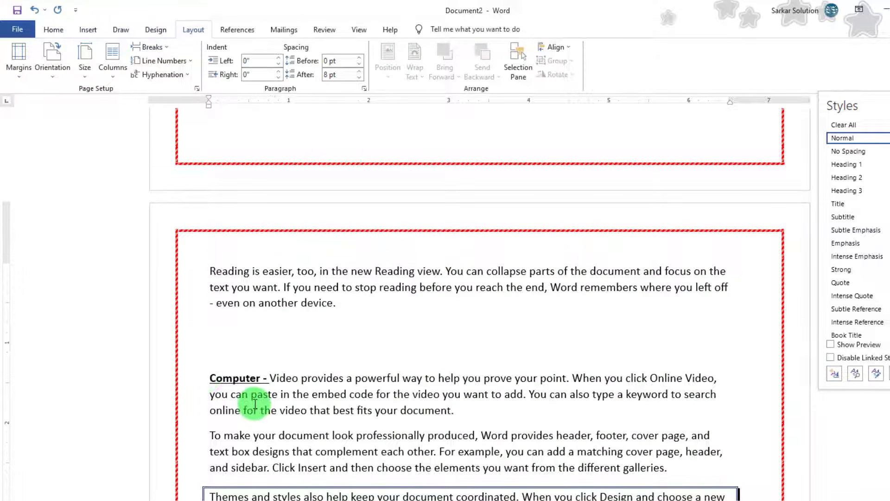
pyautogui.scroll(-1, 208, 378)
pyautogui.moveTo(218, 340); pyautogui.dragTo(540, 371)
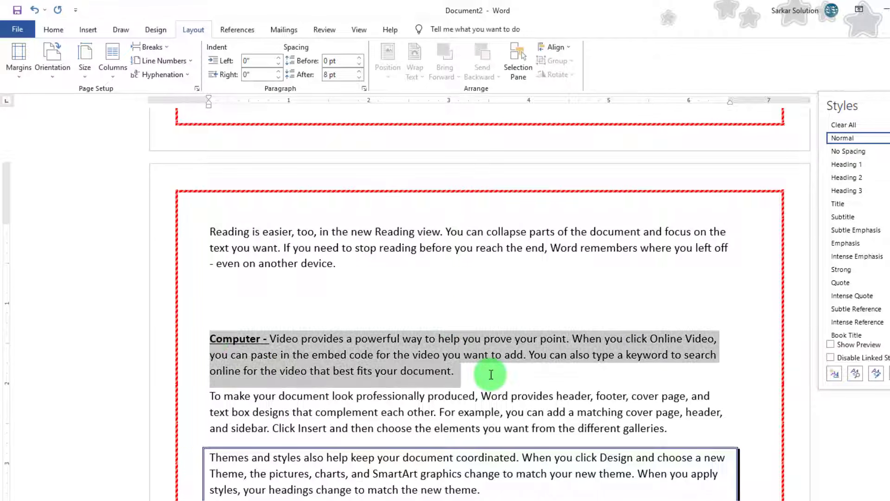
pyautogui.click(364, 89)
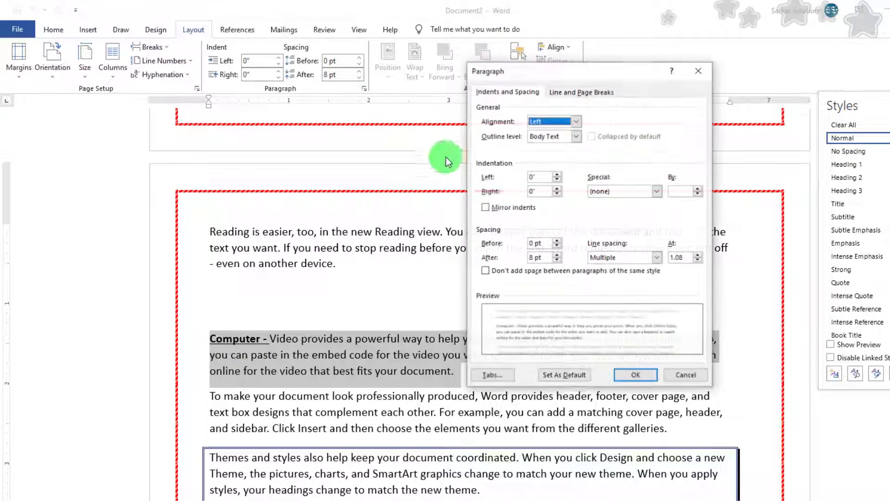
pyautogui.click(635, 190)
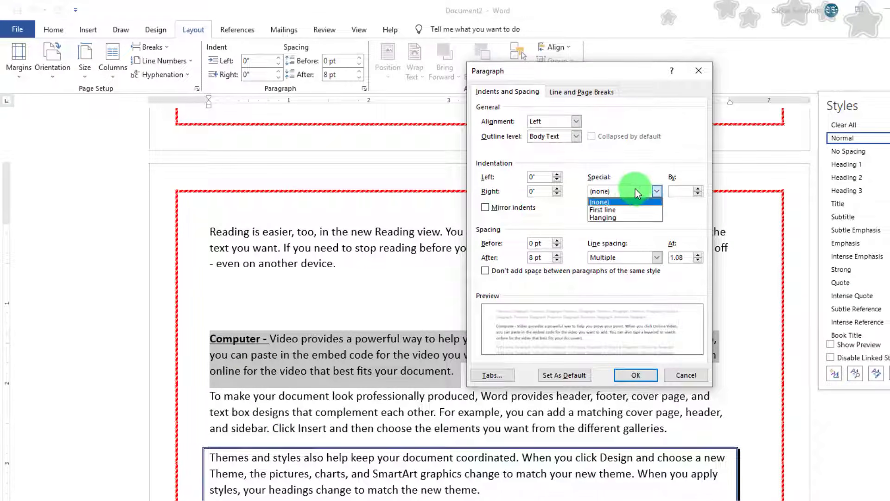
pyautogui.click(607, 220)
pyautogui.click(697, 188)
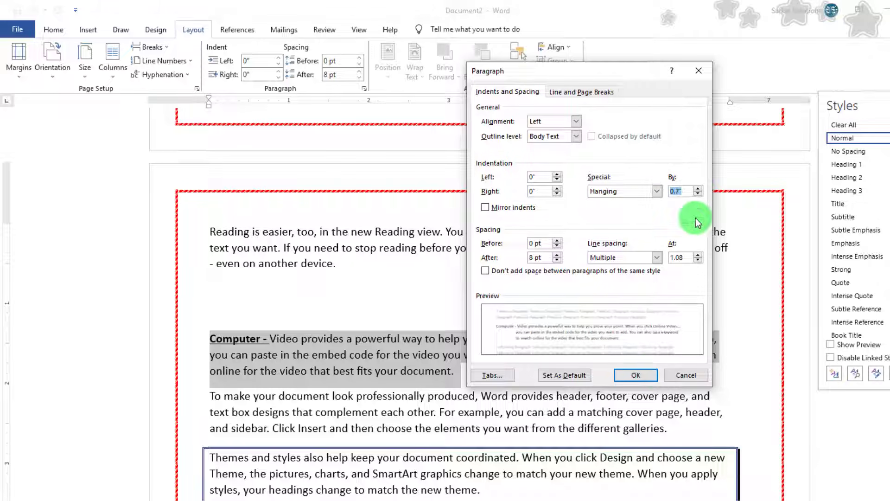
pyautogui.click(649, 373)
pyautogui.click(311, 371)
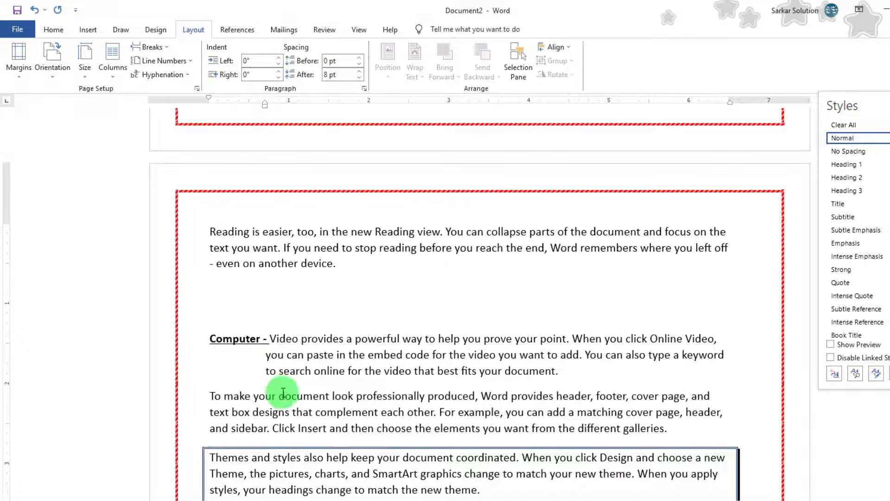
pyautogui.scroll(-8, 279, 392)
pyautogui.scroll(-4, 293, 399)
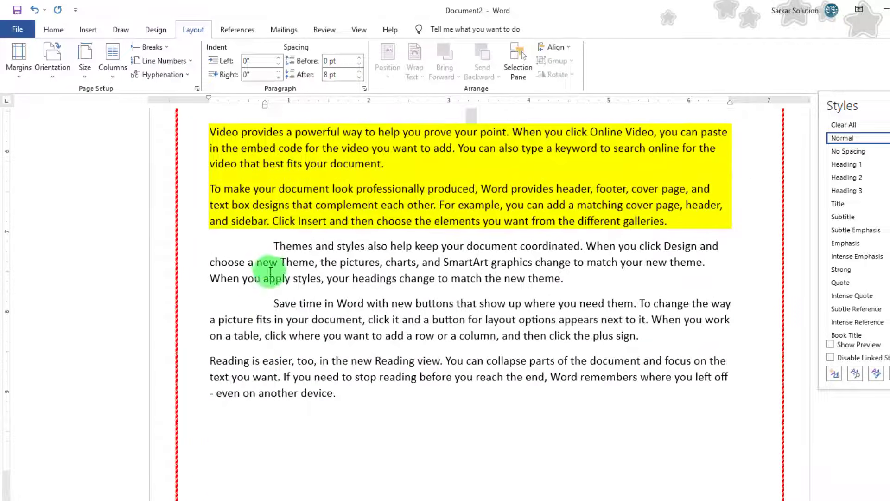
# - Set the spacing before the "To make your document" paragraph under the Software heading to 18 pt
pyautogui.scroll(-20, 278, 371)
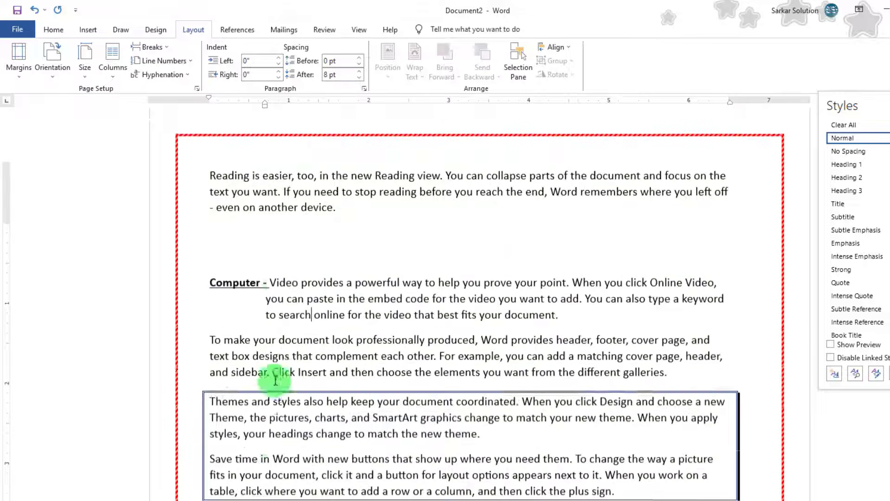
pyautogui.scroll(-10, 294, 343)
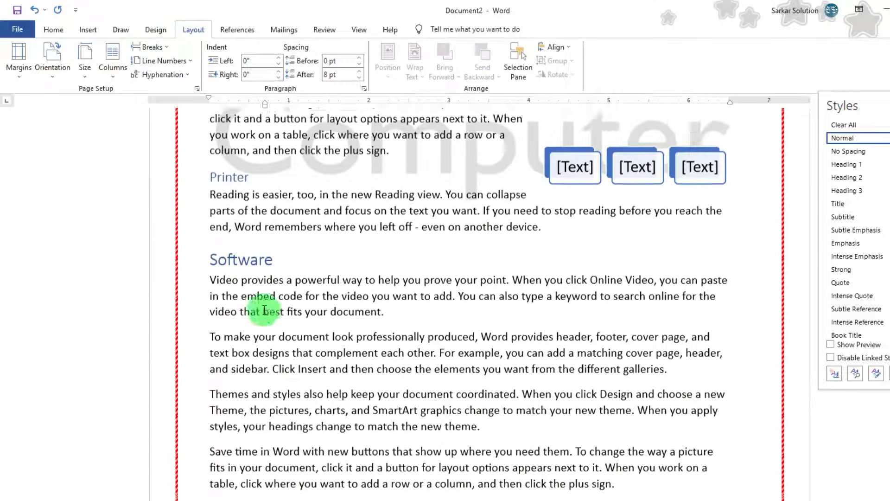
pyautogui.moveTo(211, 342); pyautogui.dragTo(659, 378)
pyautogui.click(672, 376)
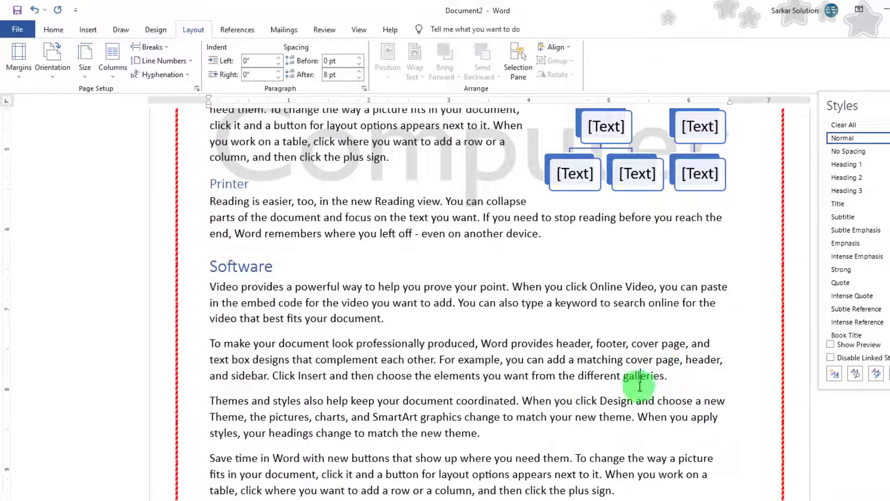
pyautogui.doubleClick(202, 344)
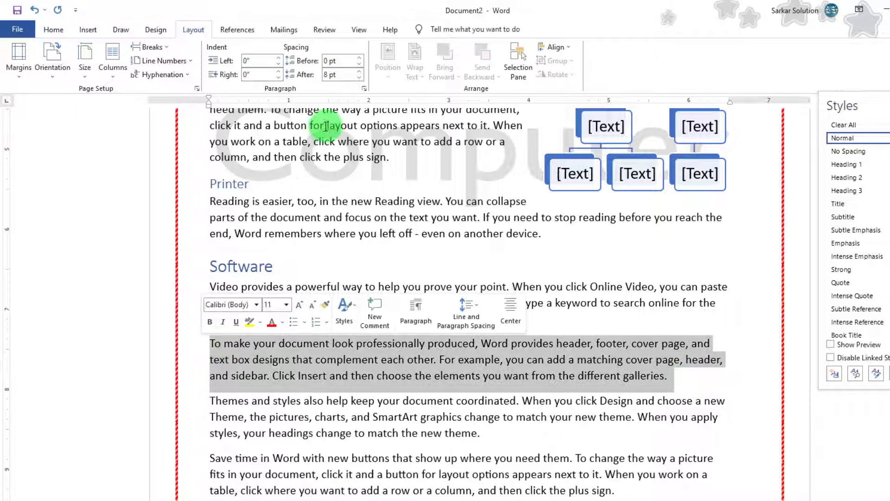
pyautogui.click(364, 88)
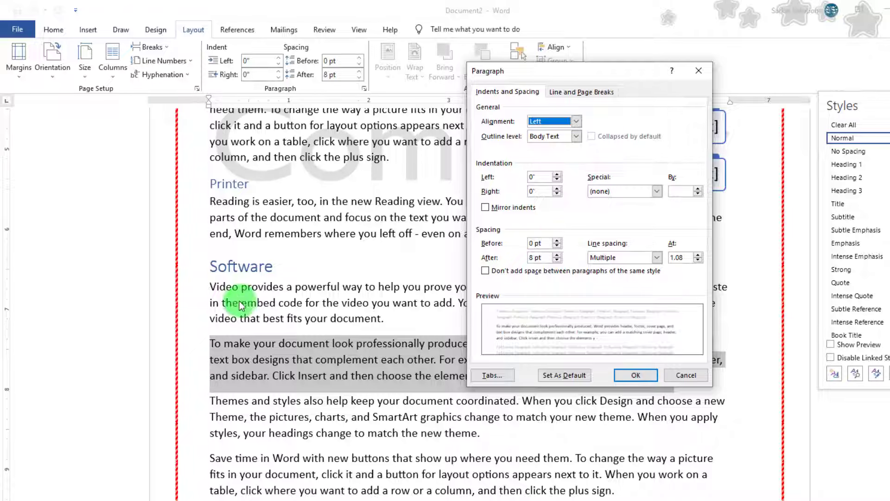
pyautogui.click(557, 240)
pyautogui.click(557, 241)
pyautogui.click(557, 241)
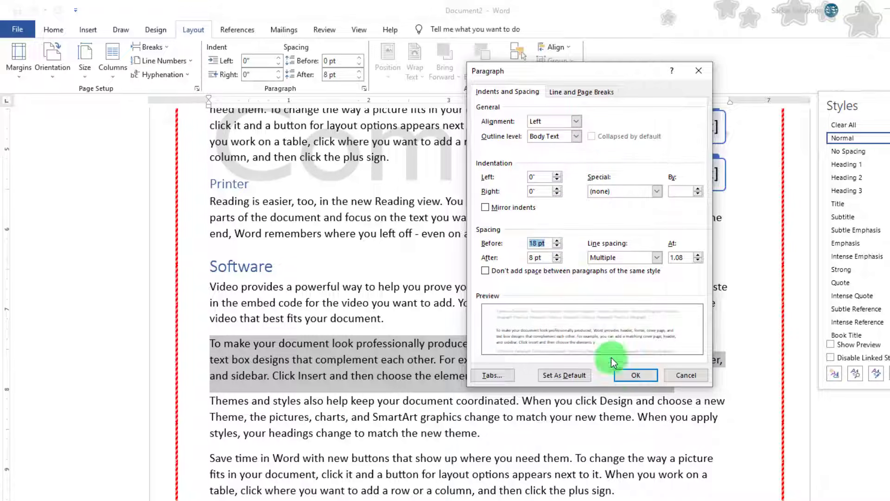
pyautogui.click(638, 374)
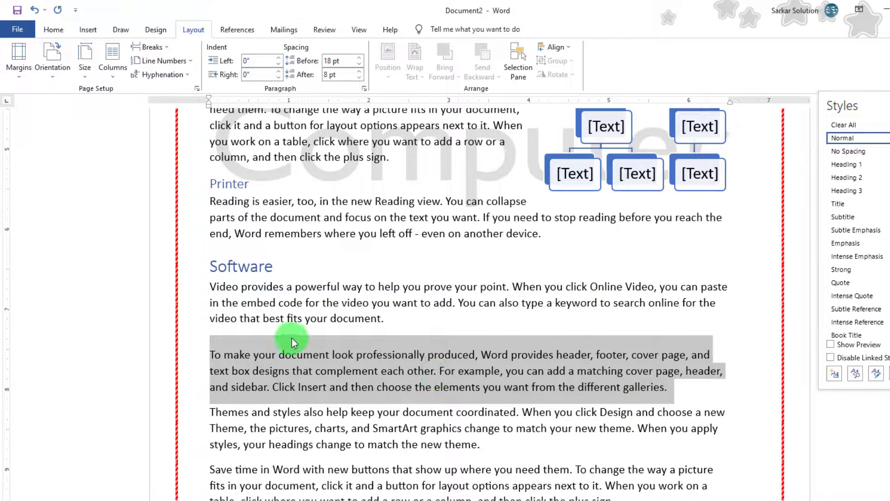
# - Set the spacing before and after the "To make your document" paragraph under Software to 0 pt
pyautogui.click(363, 87)
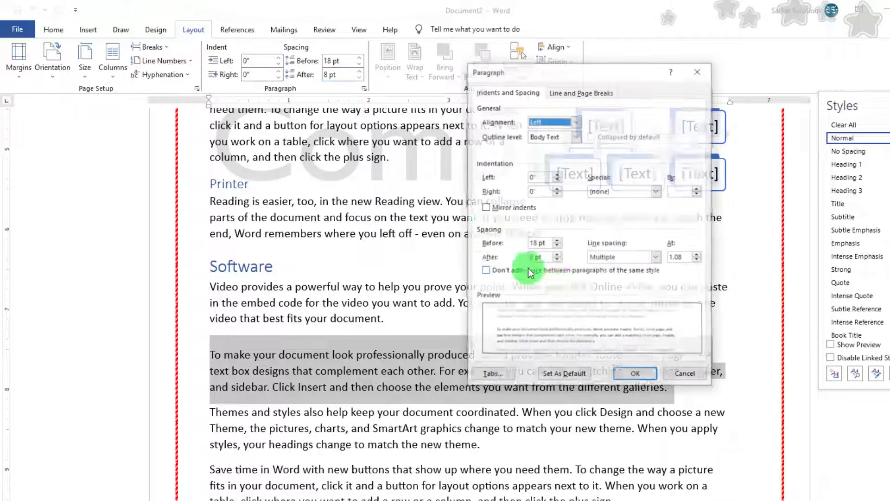
pyautogui.click(557, 246)
pyautogui.click(557, 245)
pyautogui.click(556, 260)
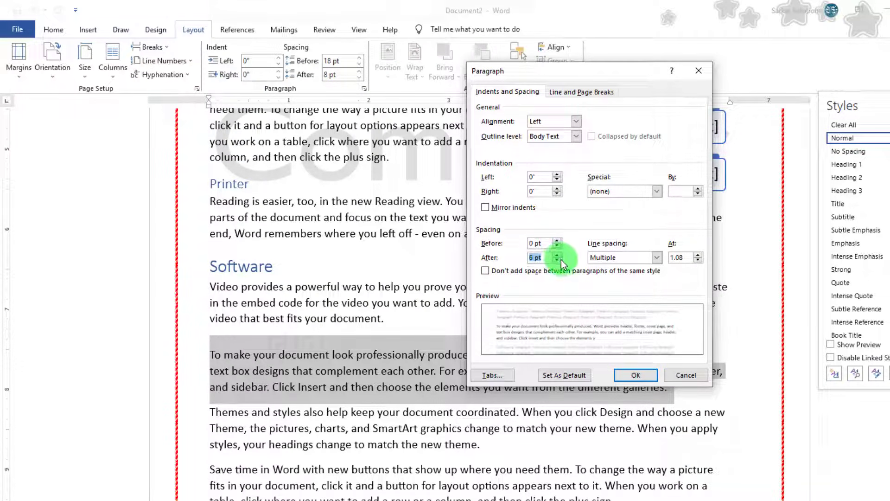
pyautogui.click(557, 260)
pyautogui.click(629, 376)
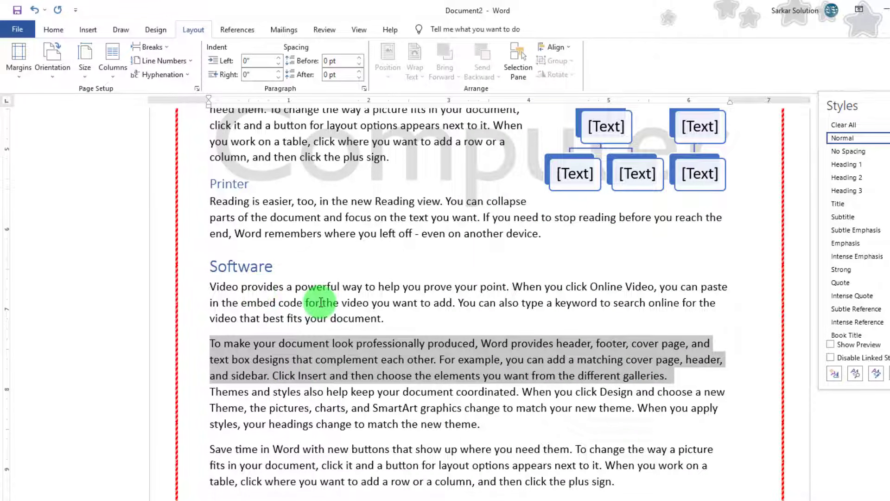
# - Remove the spacing after both the "To make your document" and "Themes and styles" paragraphs under Software by setting it to 0 pt
pyautogui.click(308, 395)
pyautogui.moveTo(170, 424); pyautogui.dragTo(166, 341)
pyautogui.click(358, 77)
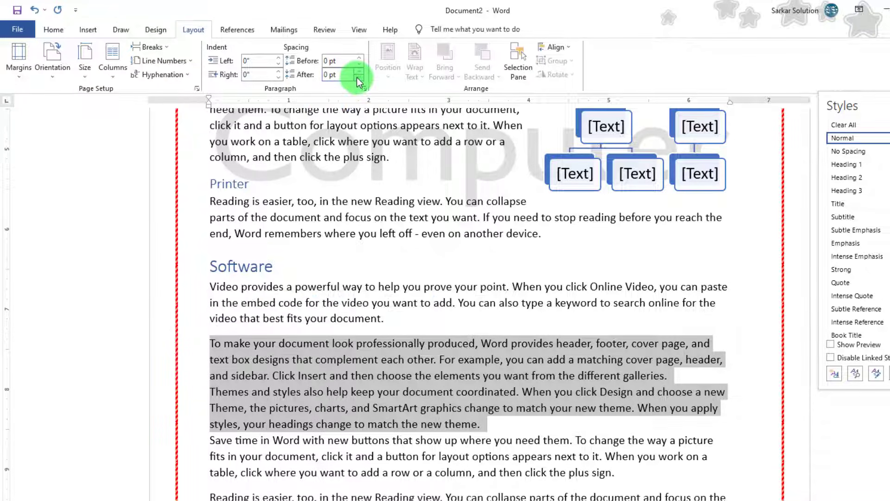
pyautogui.click(387, 420)
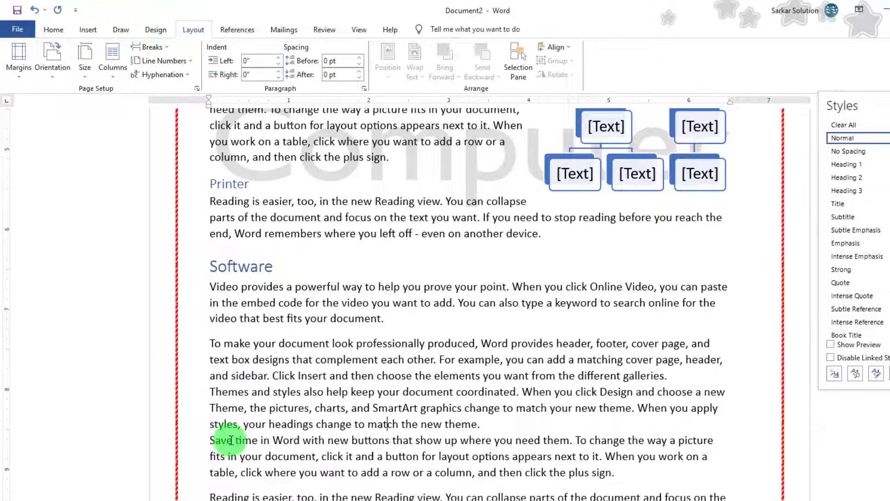
# - Set the spacing after the "To make your document" and "Themes and styles" paragraphs under Software to 6 pt
pyautogui.moveTo(507, 423); pyautogui.dragTo(175, 346)
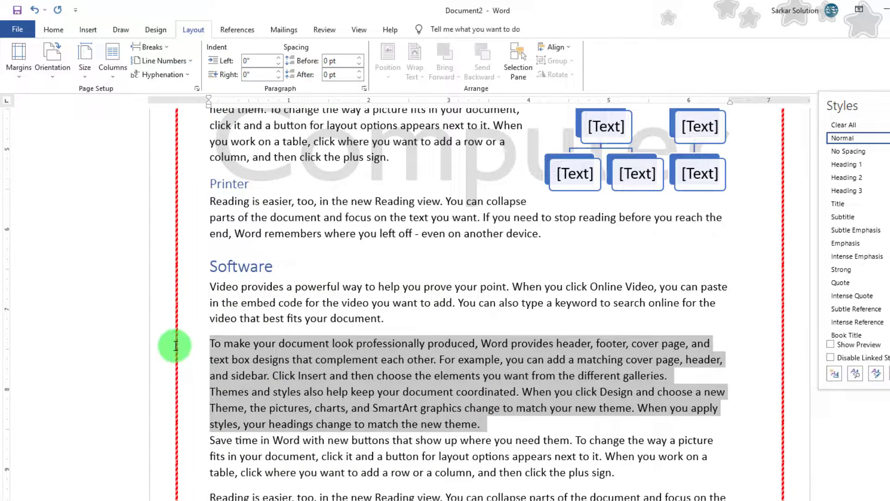
pyautogui.click(337, 74)
pyautogui.write('6')
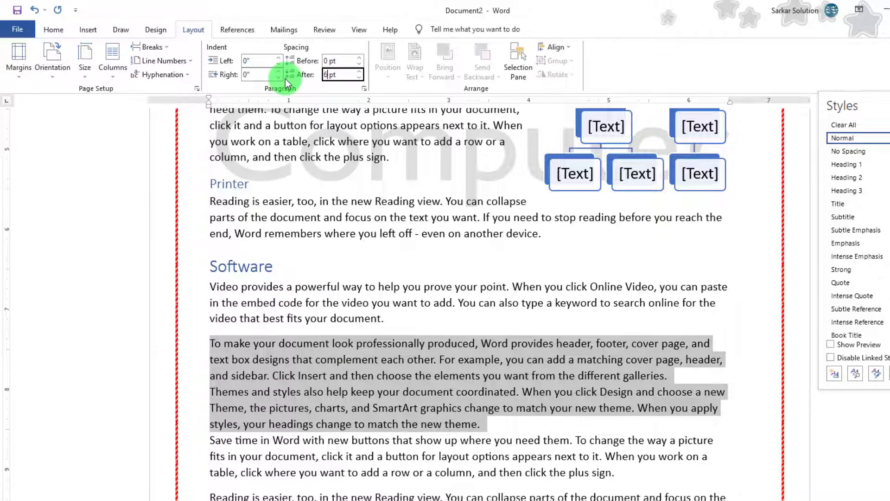
pyautogui.press('Return')
pyautogui.click(322, 175)
pyautogui.click(338, 76)
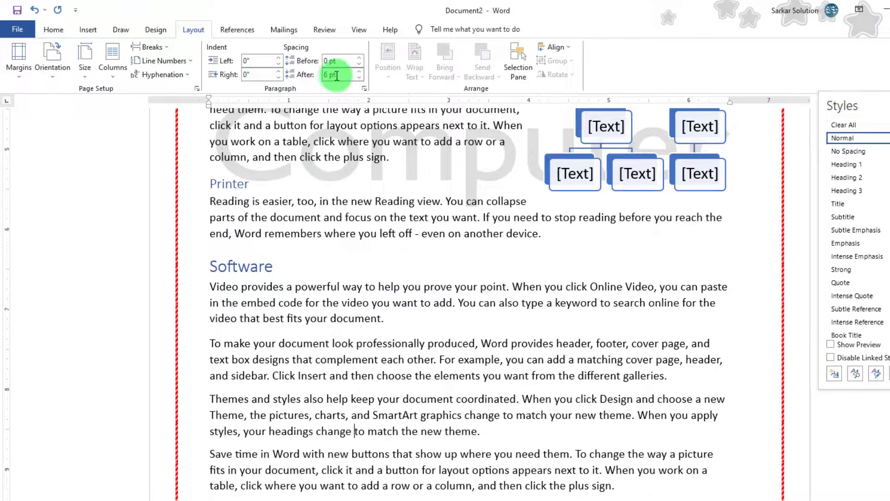
pyautogui.click(237, 55)
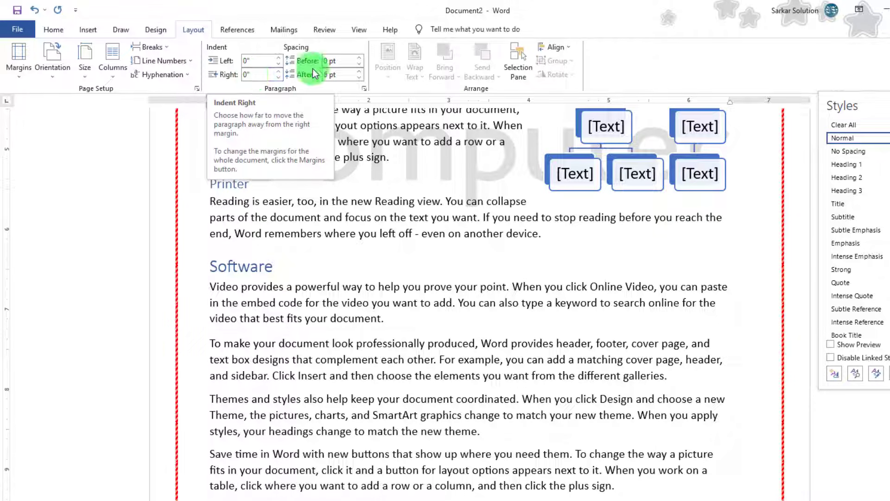
pyautogui.click(336, 62)
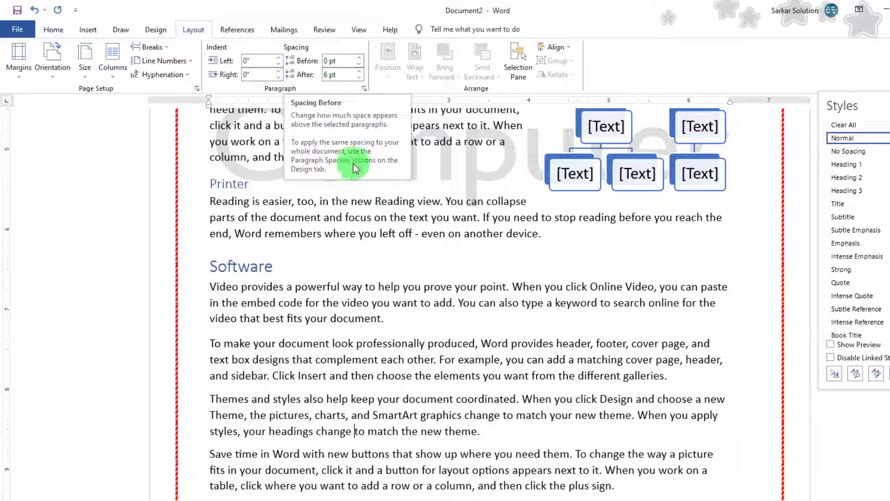
# - Set the line spacing of the "Video provides" paragraph under Software to Multiple, with a multiplier above 4
pyautogui.moveTo(210, 286); pyautogui.dragTo(389, 324)
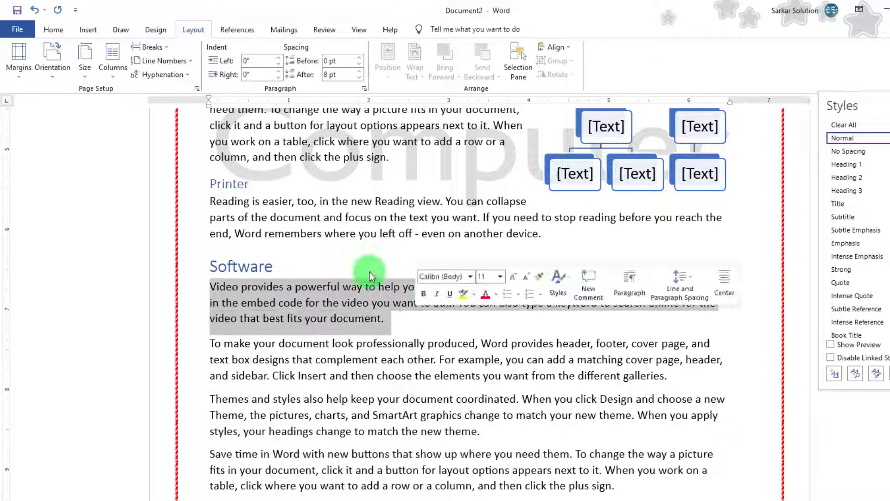
pyautogui.click(67, 29)
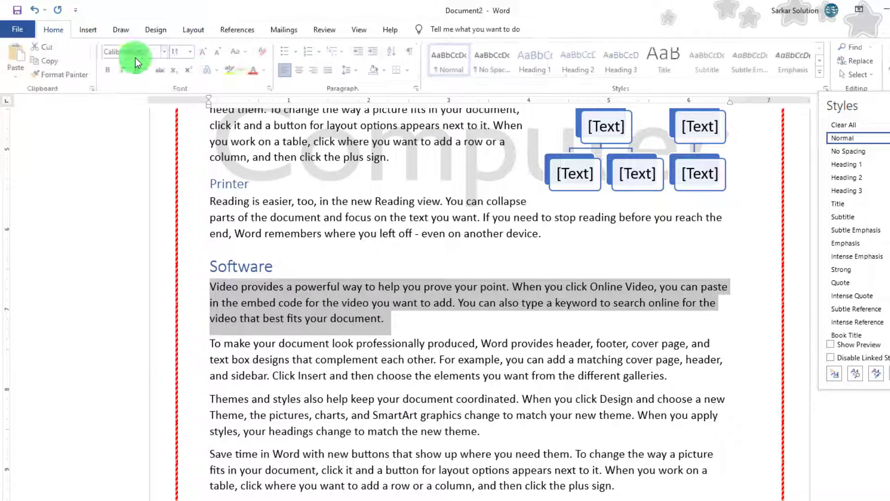
pyautogui.click(357, 72)
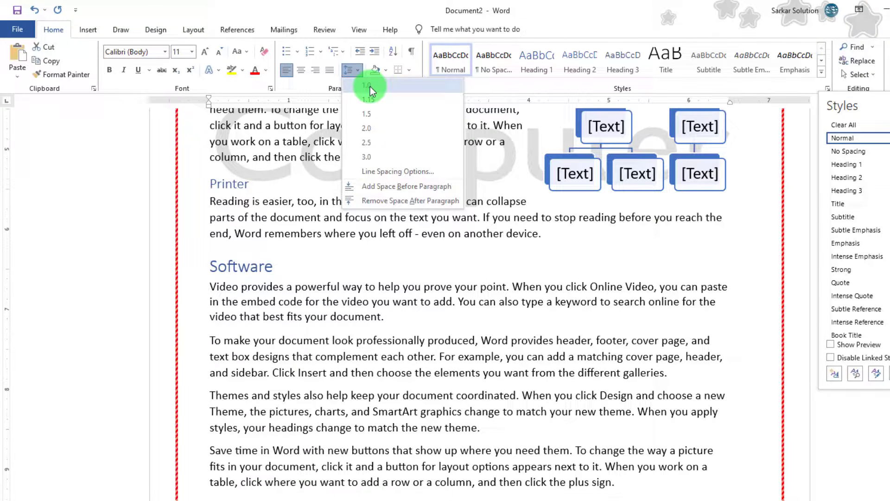
pyautogui.click(352, 70)
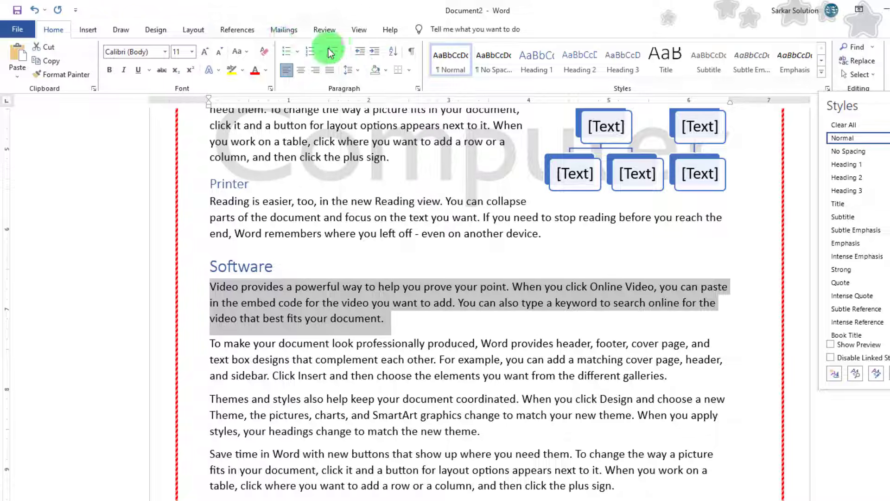
pyautogui.click(194, 30)
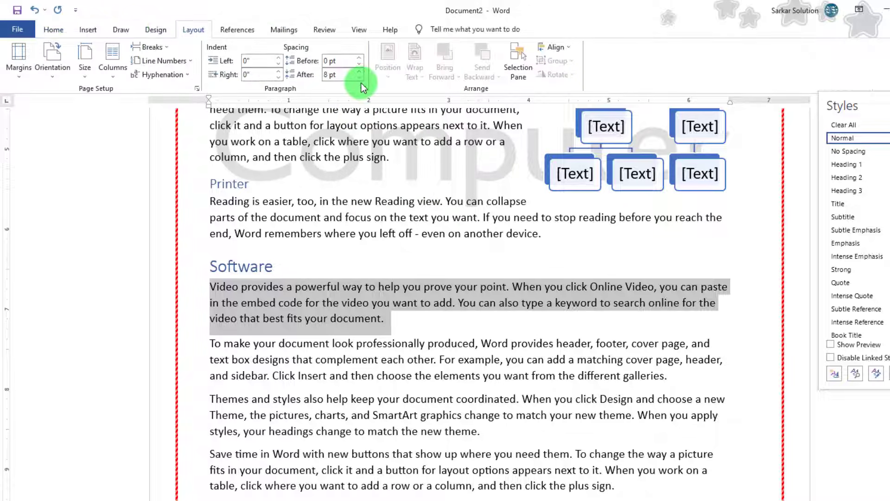
pyautogui.click(364, 88)
pyautogui.click(629, 258)
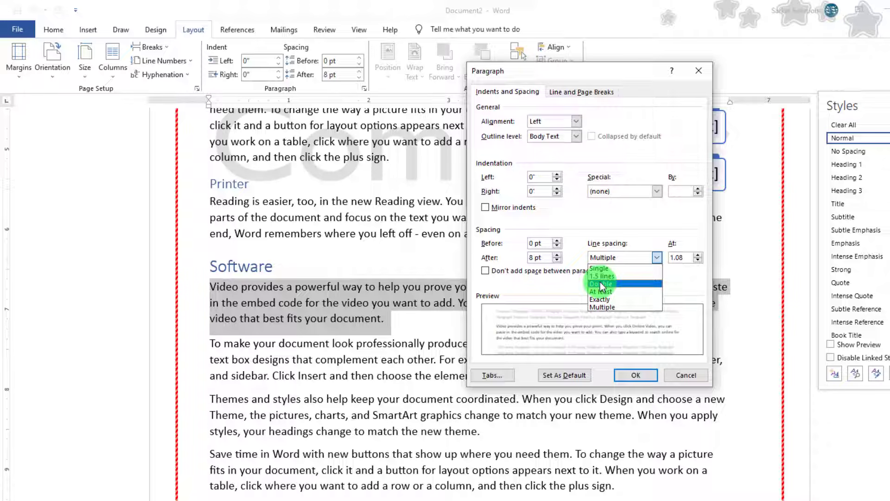
pyautogui.click(603, 305)
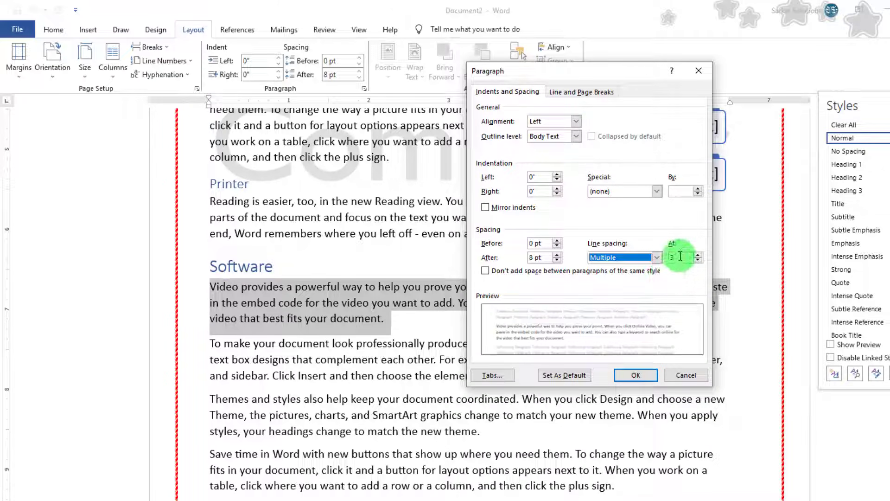
pyautogui.click(699, 258)
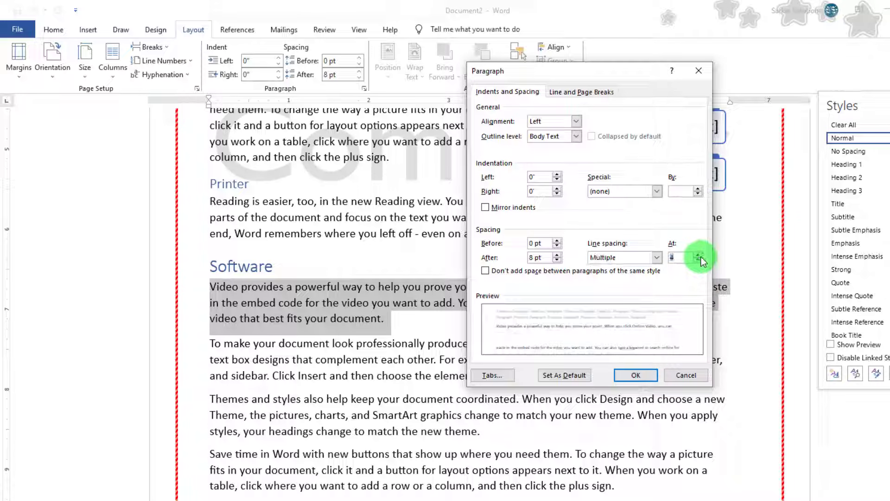
pyautogui.click(700, 256)
pyautogui.click(637, 374)
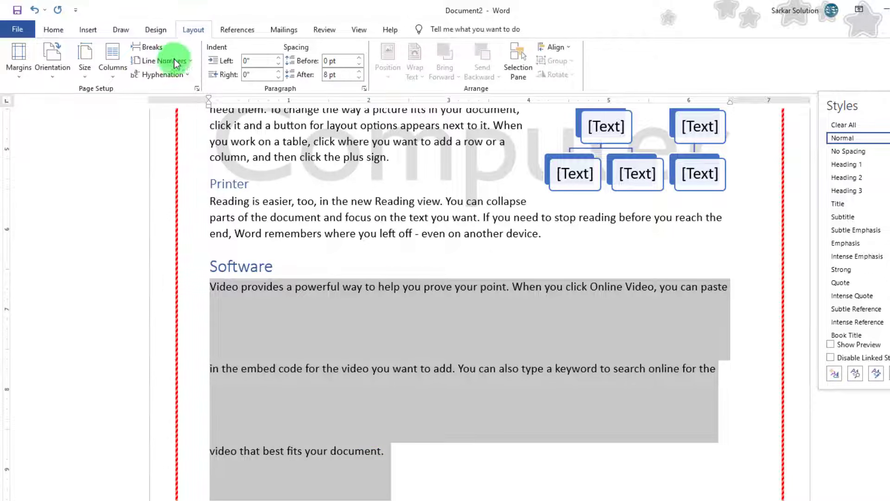
# - Set the line spacing of the "Video provides" paragraph under Software to 1.15
pyautogui.click(59, 30)
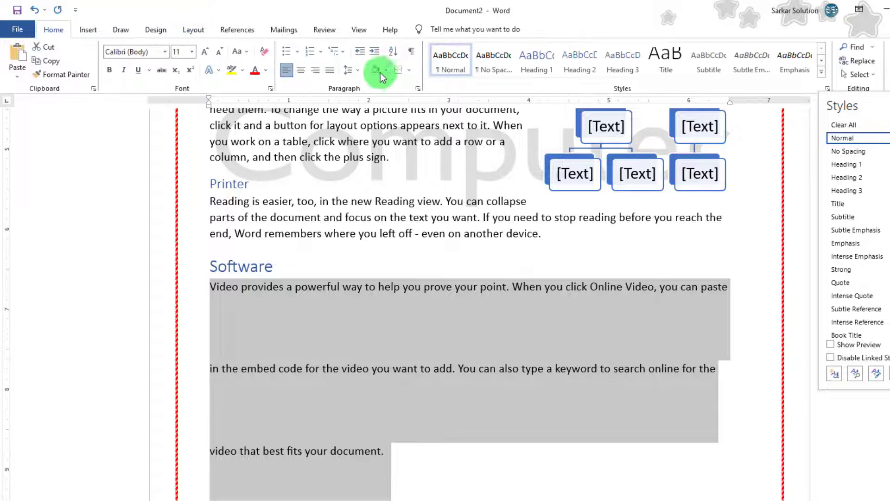
pyautogui.click(362, 70)
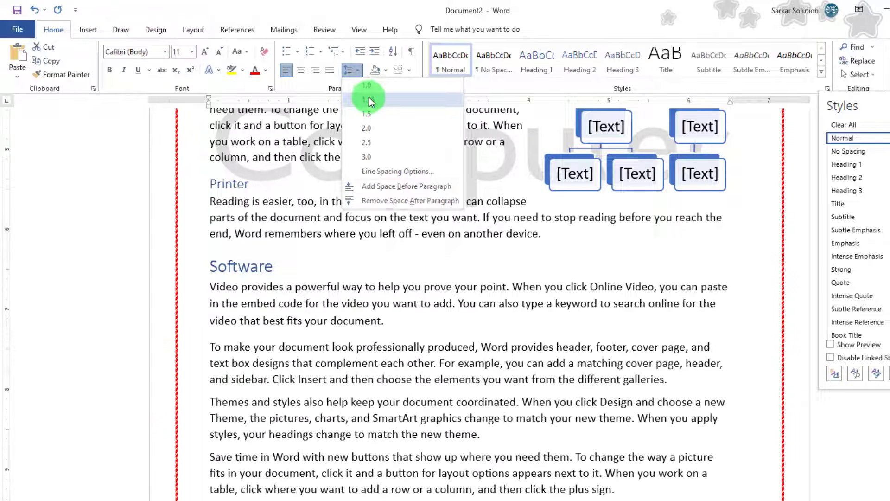
pyautogui.click(370, 100)
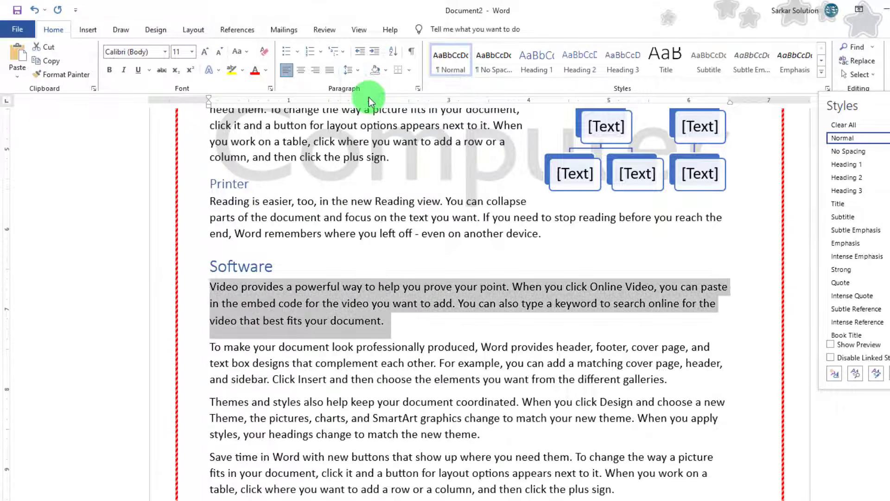
# - Examine the line and page break options for the "Video provides" paragraph under Software and leave them without changes
pyautogui.click(418, 88)
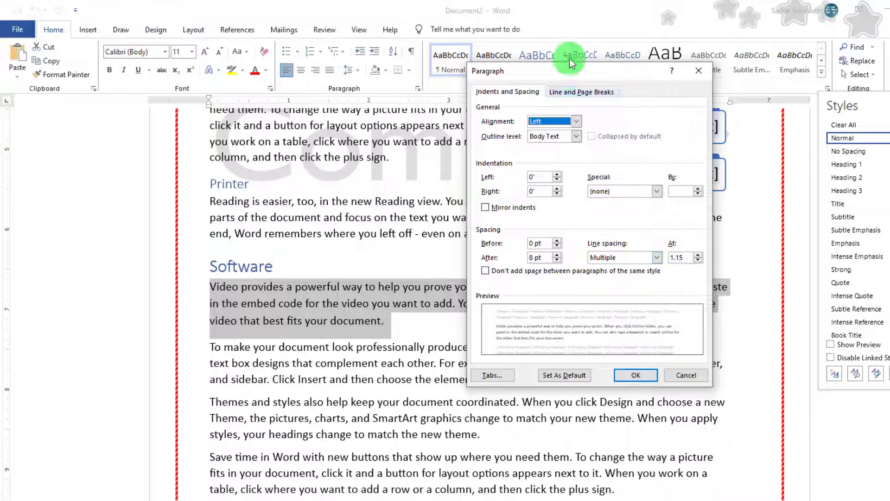
pyautogui.click(576, 92)
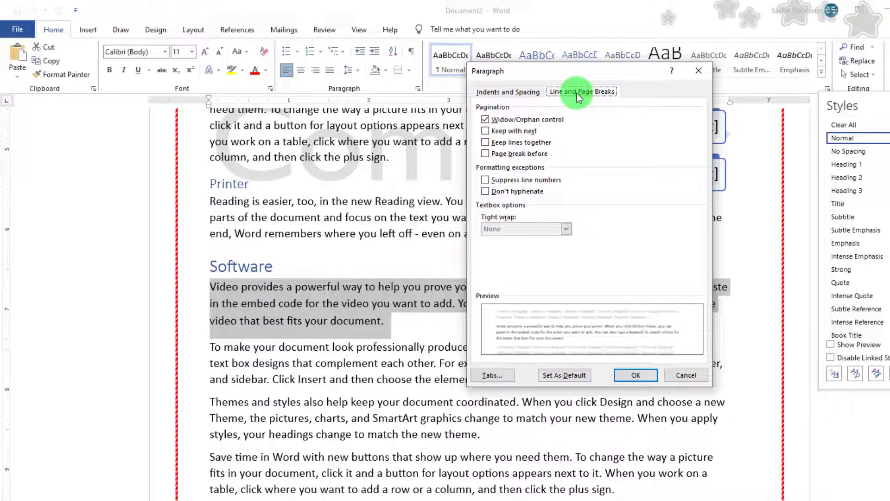
pyautogui.click(668, 377)
pyautogui.click(404, 291)
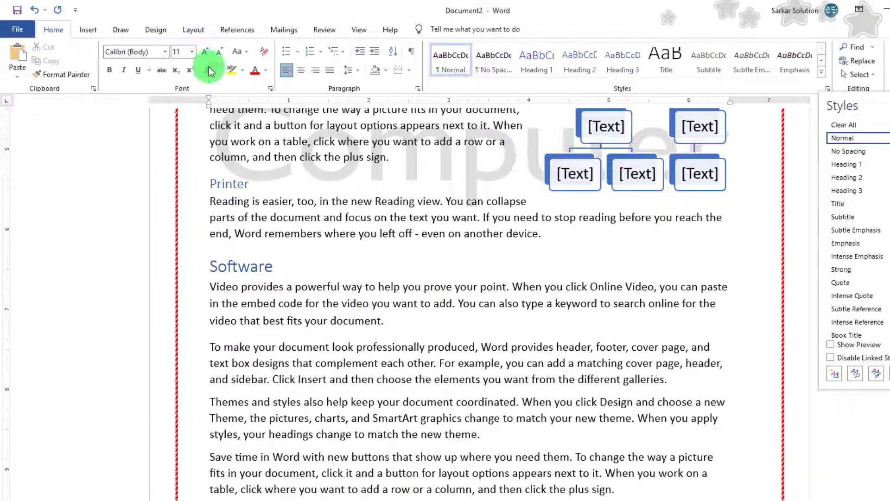
pyautogui.click(196, 29)
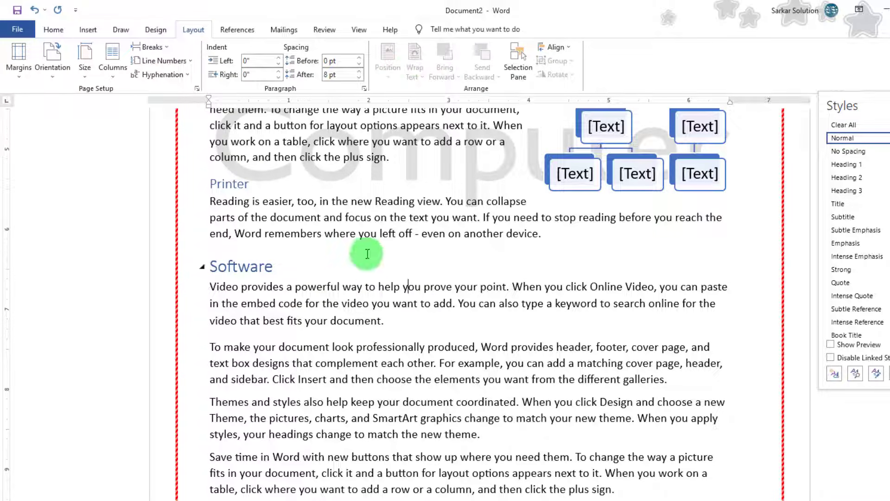
pyautogui.click(375, 286)
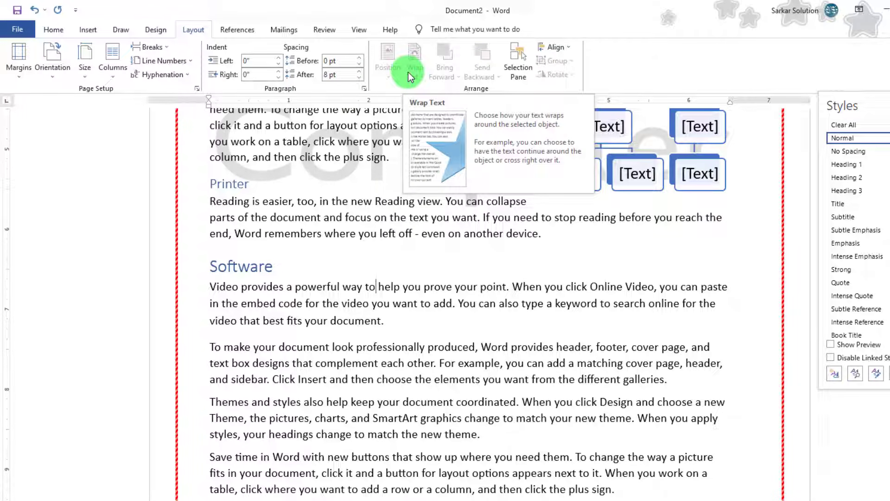
pyautogui.scroll(5, 513, 317)
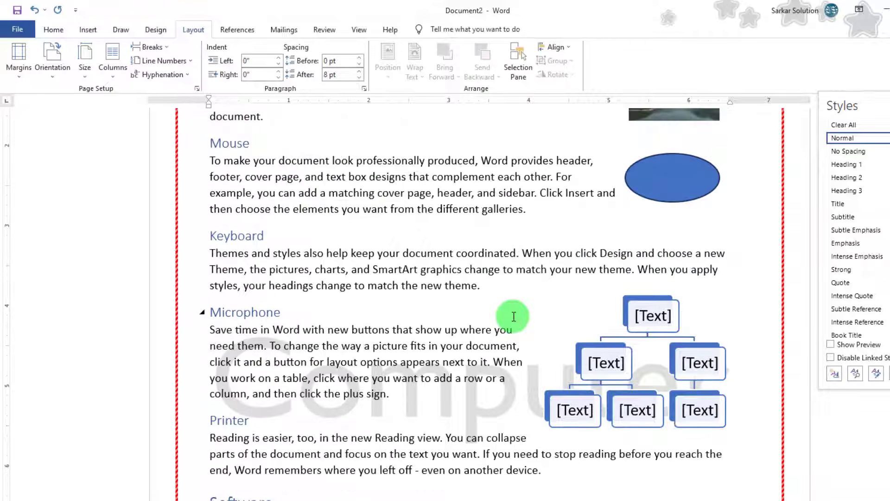
# - Examine the position, text wrapping, layering and rotation options for the blue ellipse beside the Mouse paragraph
pyautogui.scroll(-4, 514, 316)
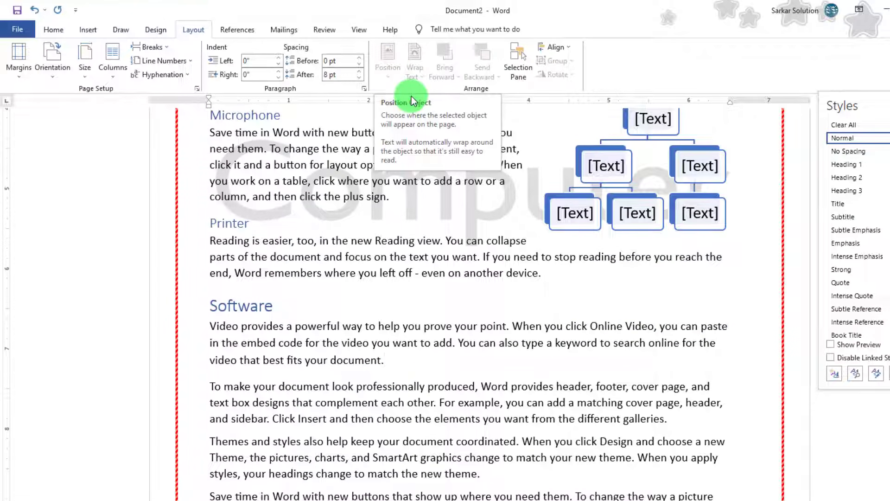
pyautogui.scroll(6, 408, 251)
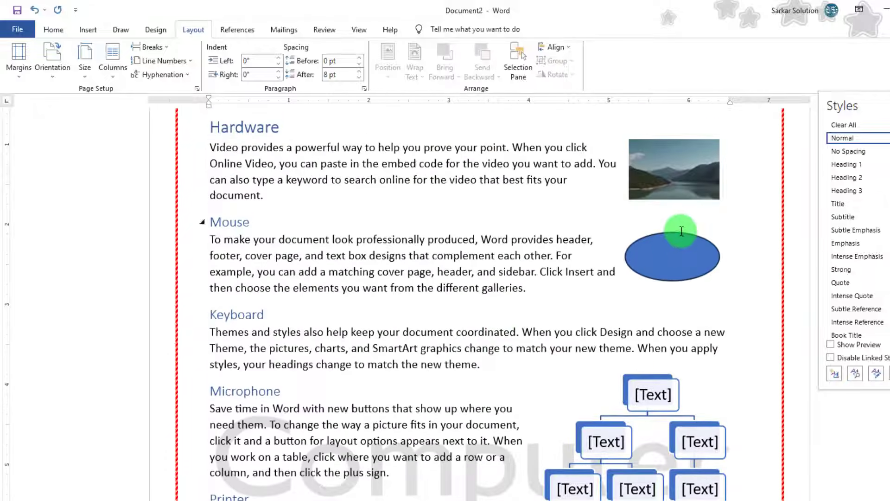
pyautogui.click(678, 252)
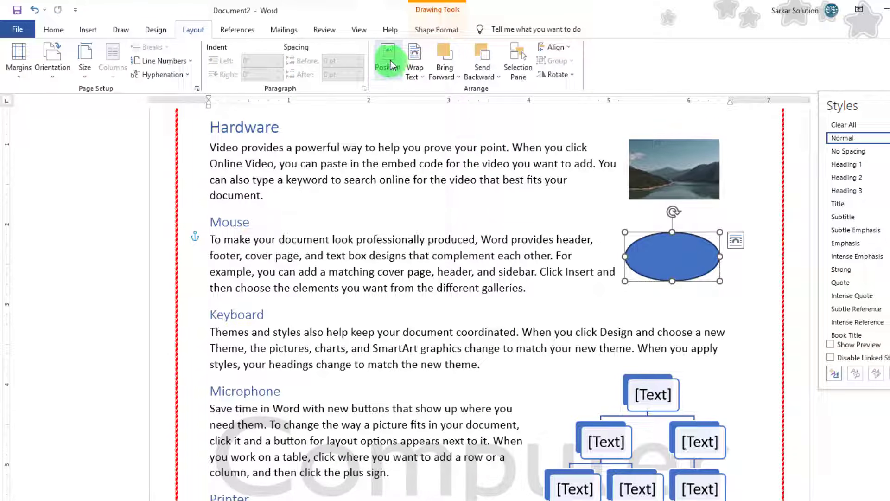
pyautogui.click(391, 67)
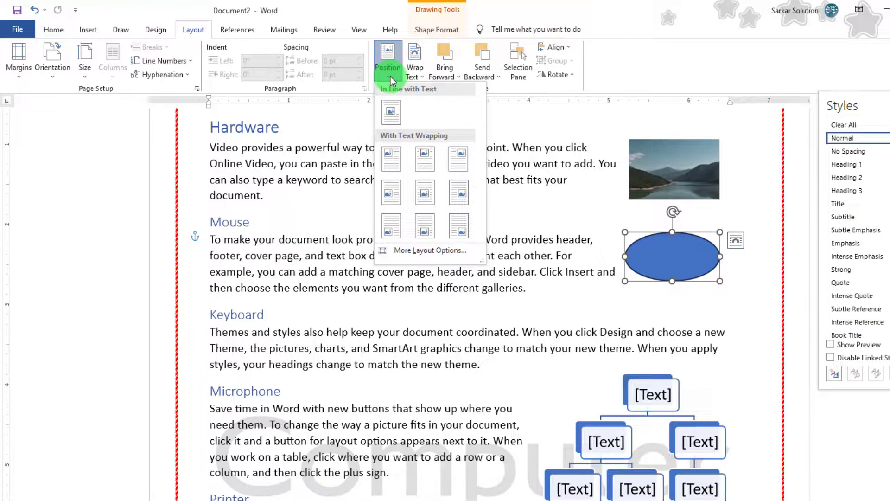
pyautogui.click(417, 74)
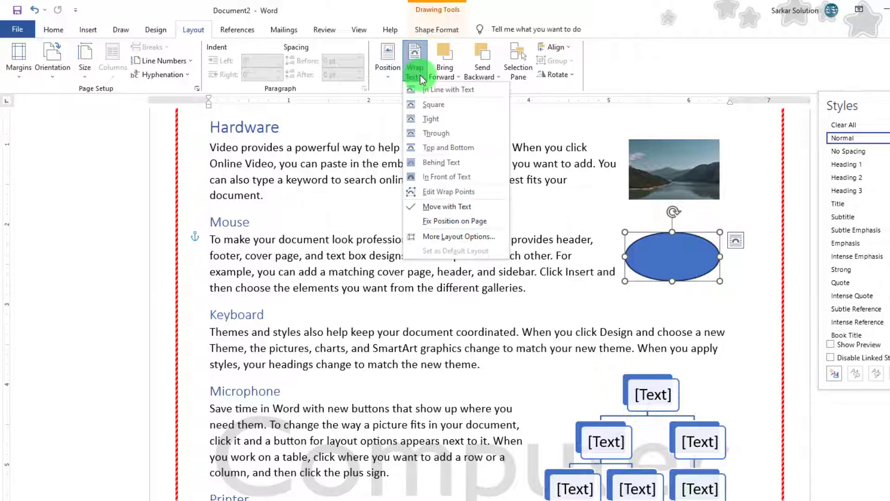
pyautogui.click(437, 136)
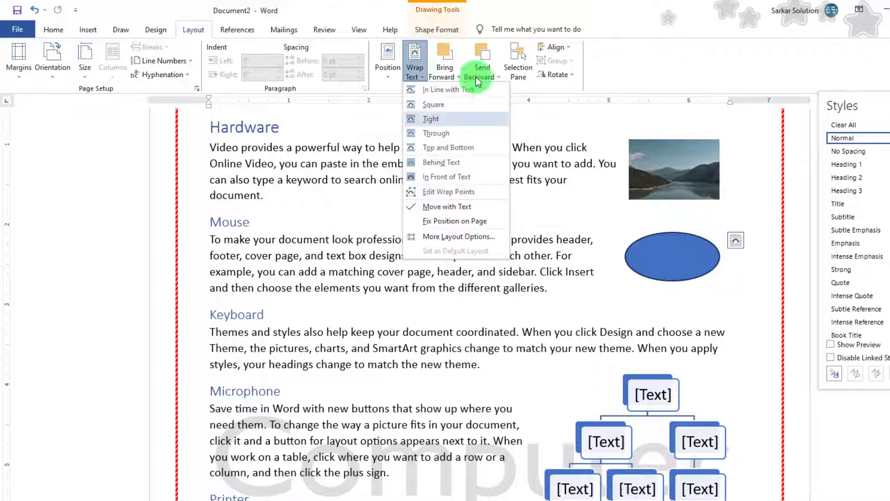
pyautogui.click(457, 74)
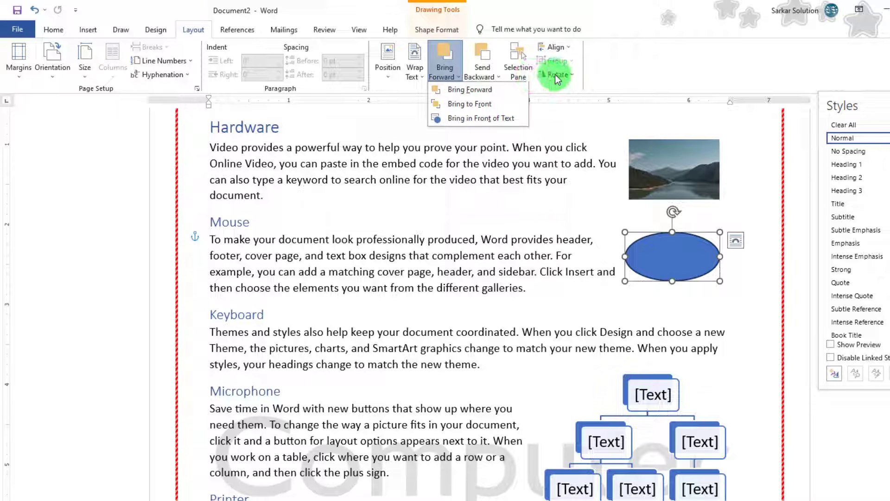
pyautogui.click(572, 73)
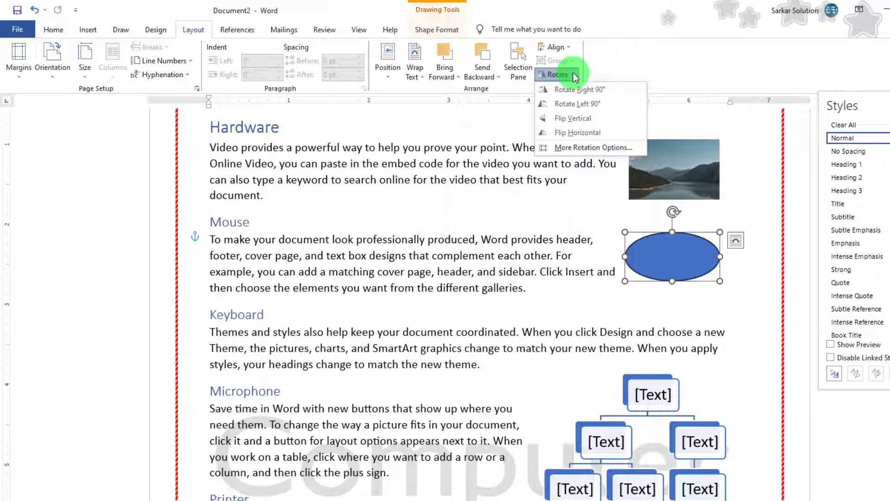
pyautogui.click(646, 334)
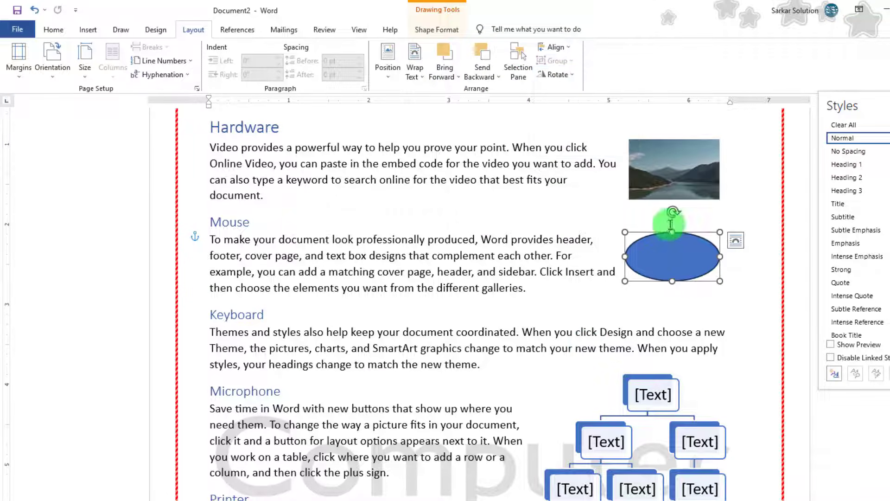
pyautogui.moveTo(673, 212)
pyautogui.mouseDown()
pyautogui.moveTo(691, 223)
pyautogui.moveTo(697, 272)
pyautogui.moveTo(652, 264)
pyautogui.moveTo(673, 226)
pyautogui.mouseUp()
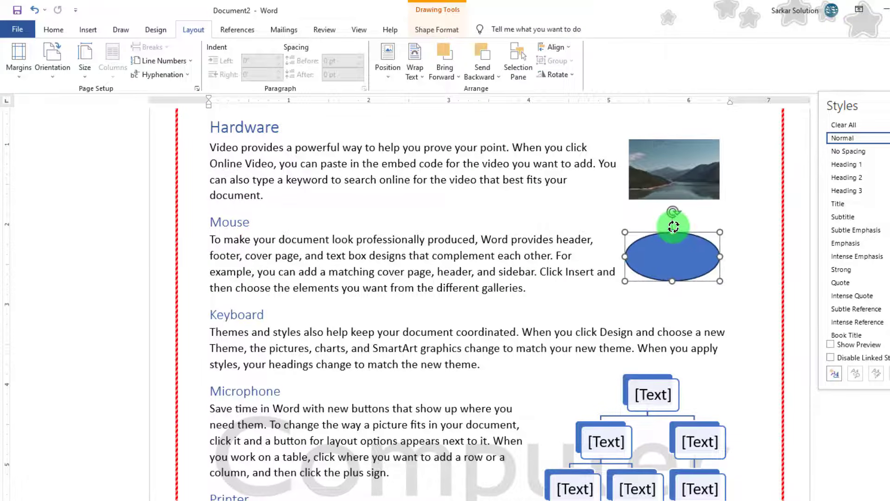
pyautogui.click(486, 288)
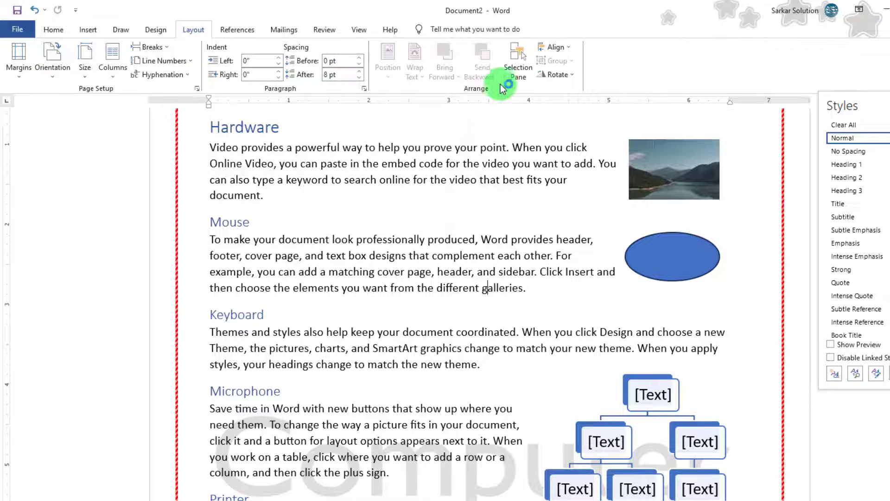
# - Examine the arrangement tools among the blue ellipse's shape formatting options
pyautogui.click(677, 256)
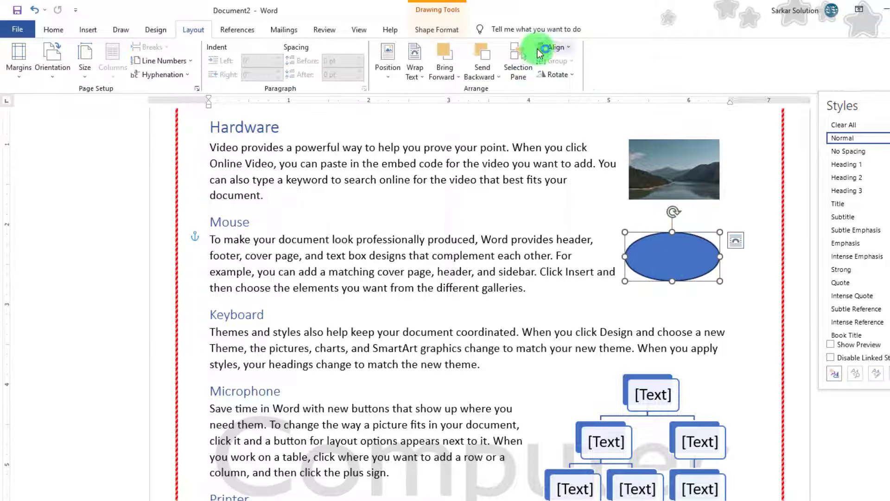
pyautogui.click(443, 29)
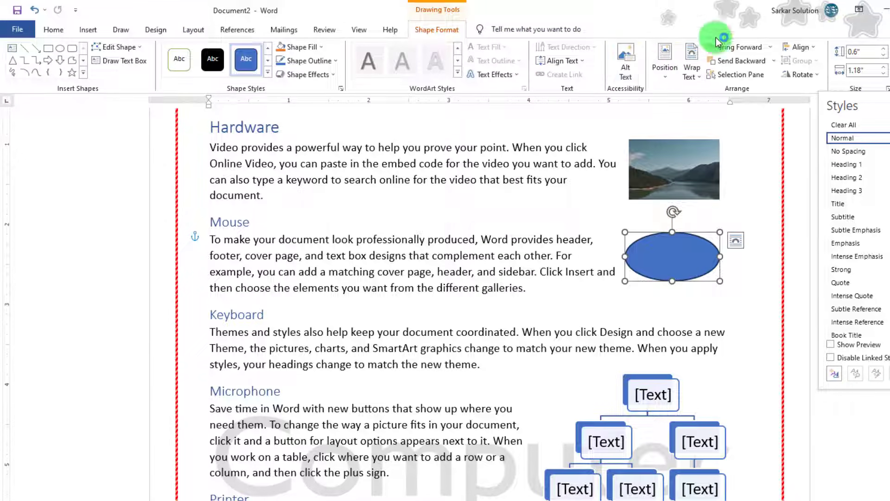
pyautogui.click(199, 29)
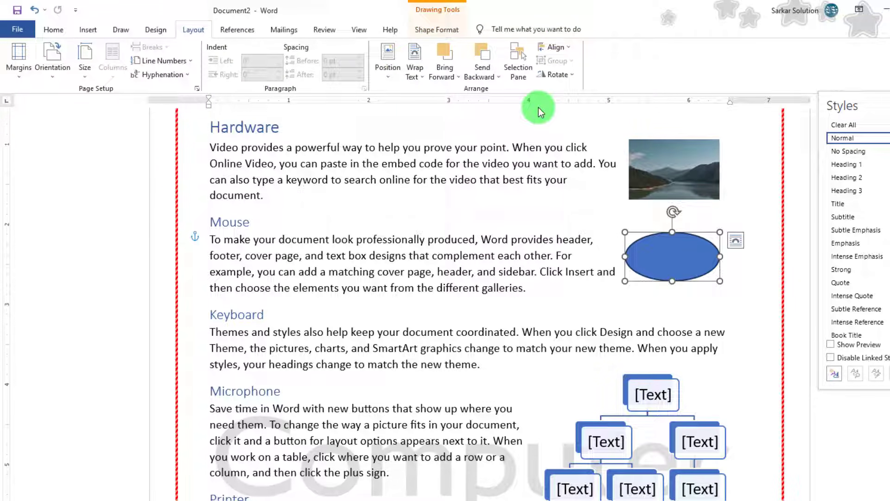
pyautogui.click(462, 239)
pyautogui.scroll(-10, 419, 352)
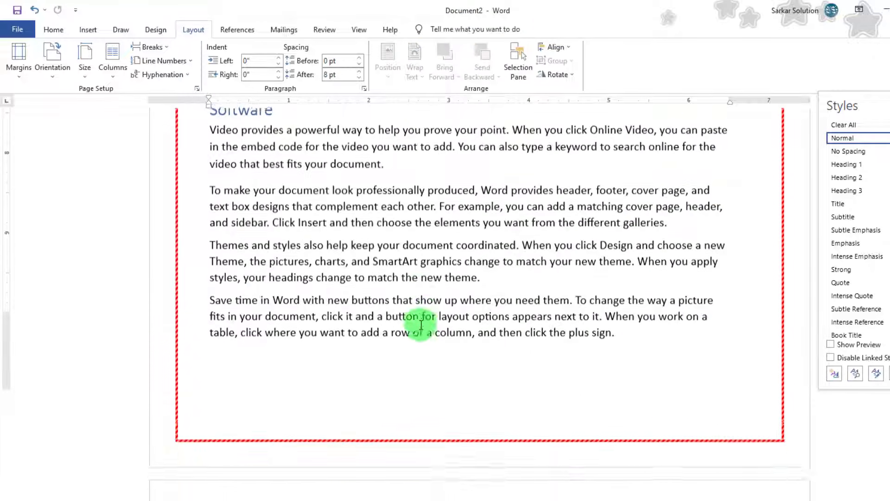
pyautogui.scroll(-2, 421, 324)
pyautogui.click(323, 262)
pyautogui.scroll(3, 283, 257)
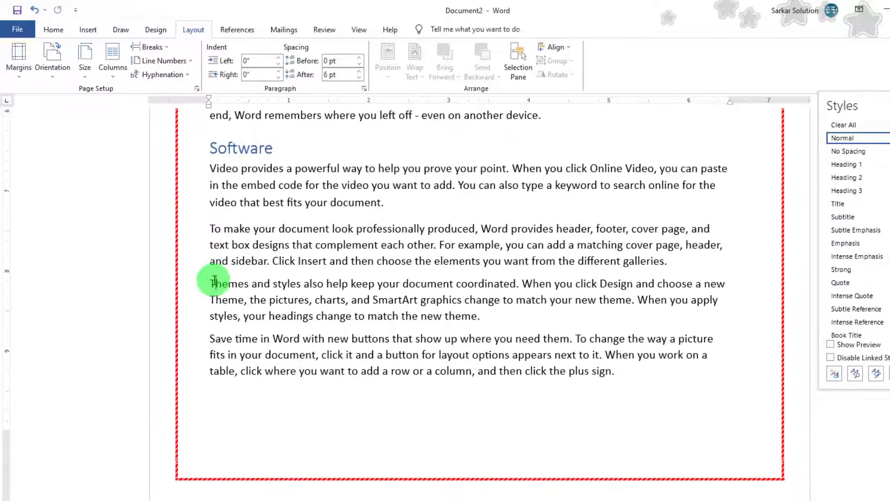
pyautogui.click(214, 280)
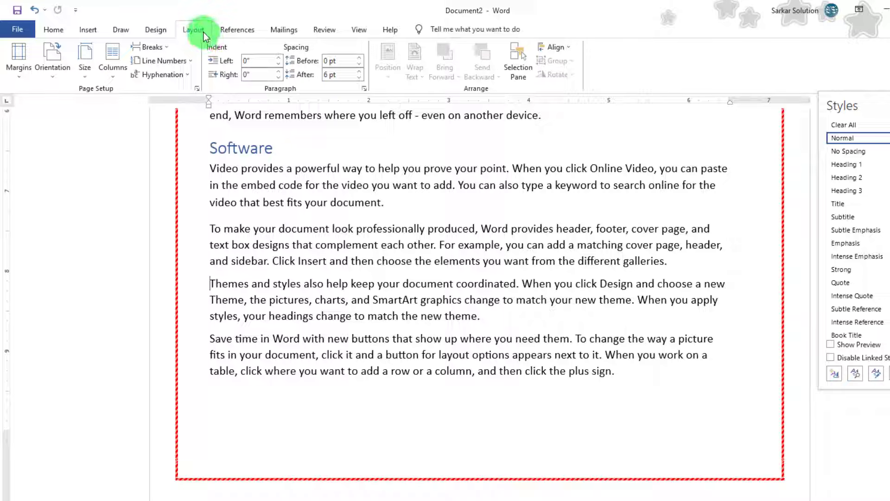
pyautogui.click(156, 30)
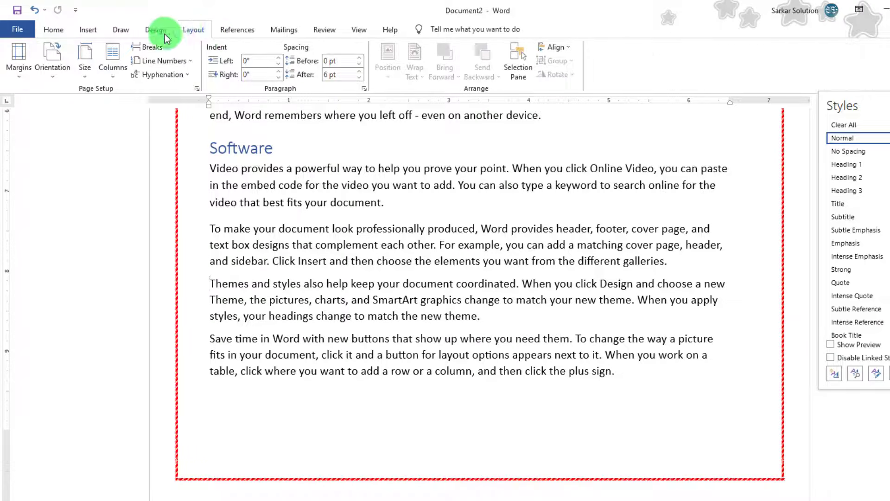
pyautogui.click(206, 32)
# - Add an empty line above the "Computer" title and insert a page break there to create a blank first page
pyautogui.click(240, 27)
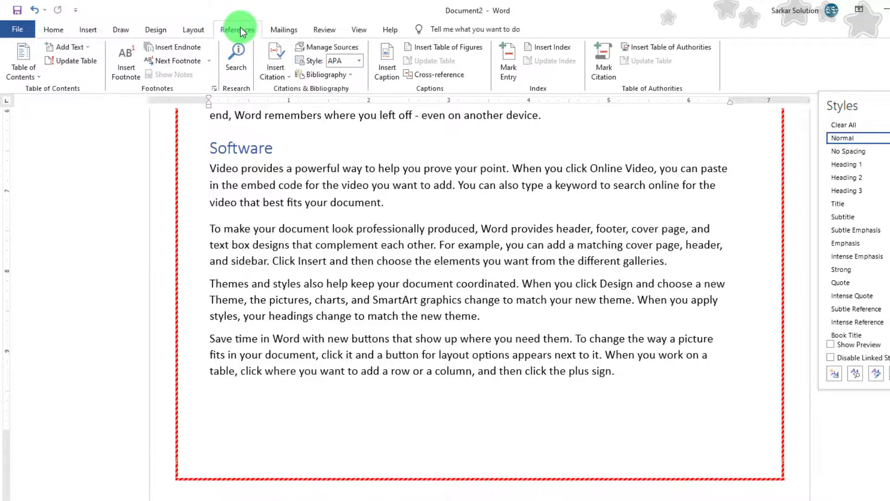
pyautogui.click(322, 181)
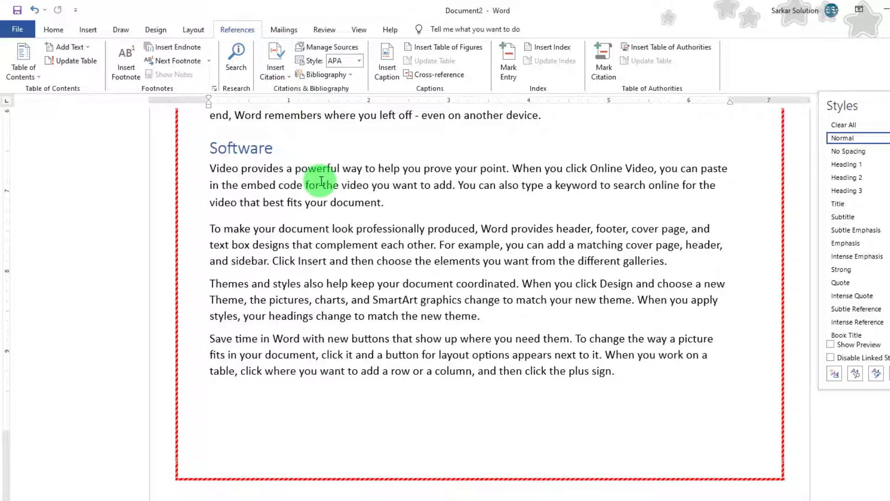
pyautogui.scroll(20, 377, 268)
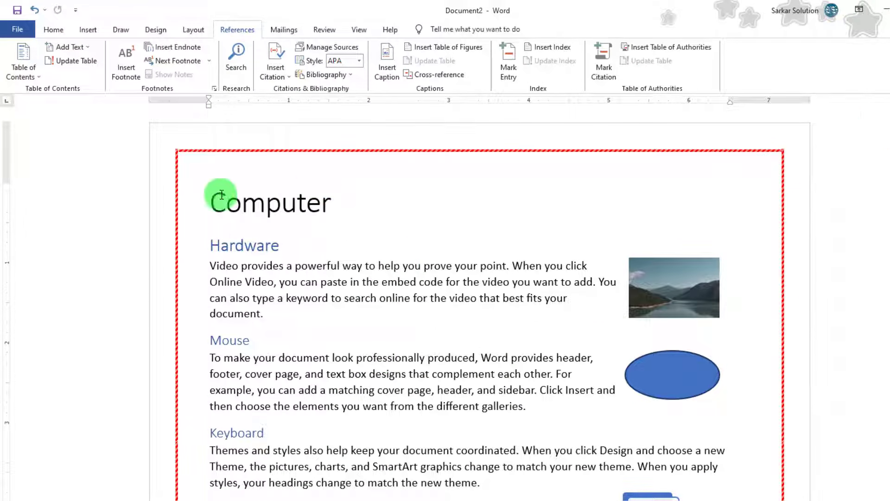
pyautogui.tripleClick(214, 208)
pyautogui.click(215, 210)
pyautogui.press('Return')
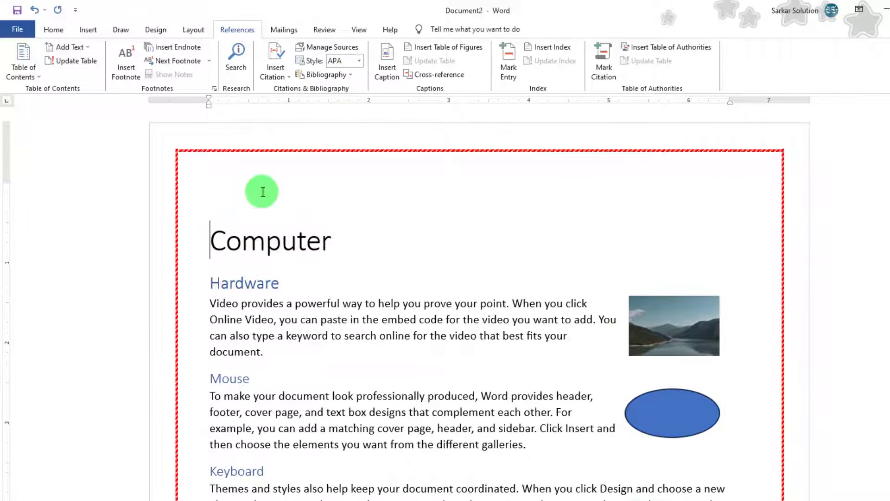
pyautogui.click(245, 190)
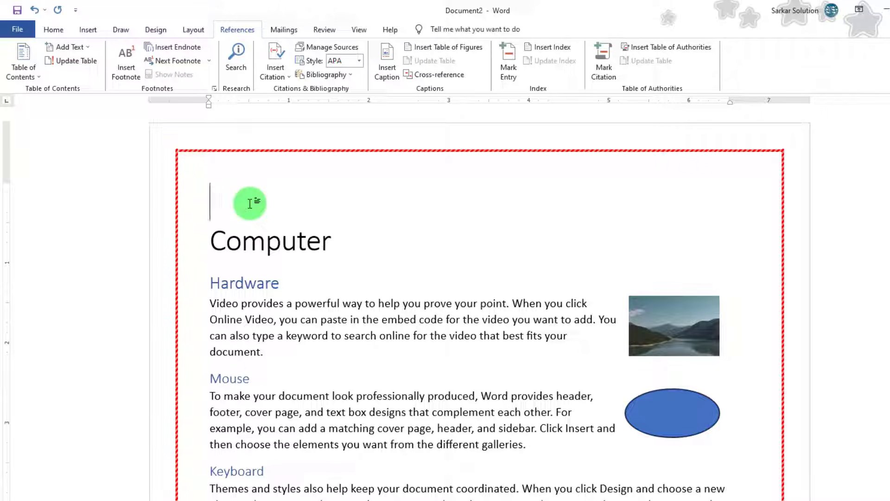
pyautogui.hotkey('ctrl', 'Return')
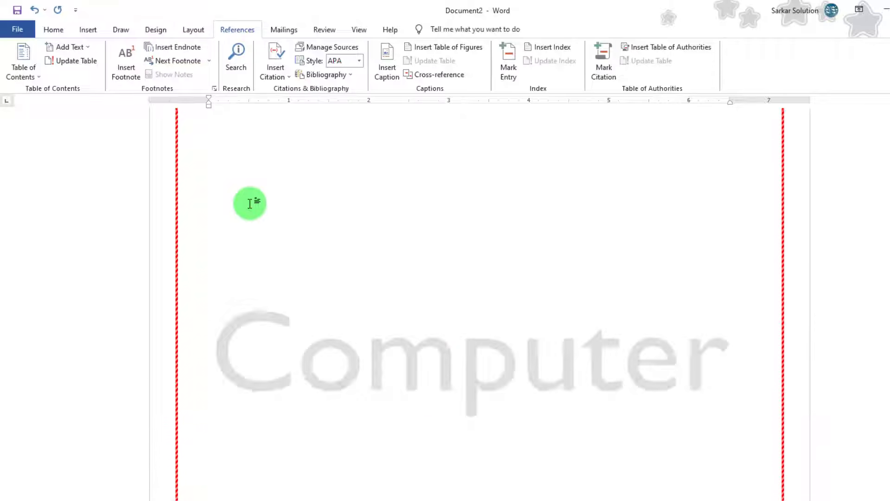
pyautogui.scroll(2, 250, 203)
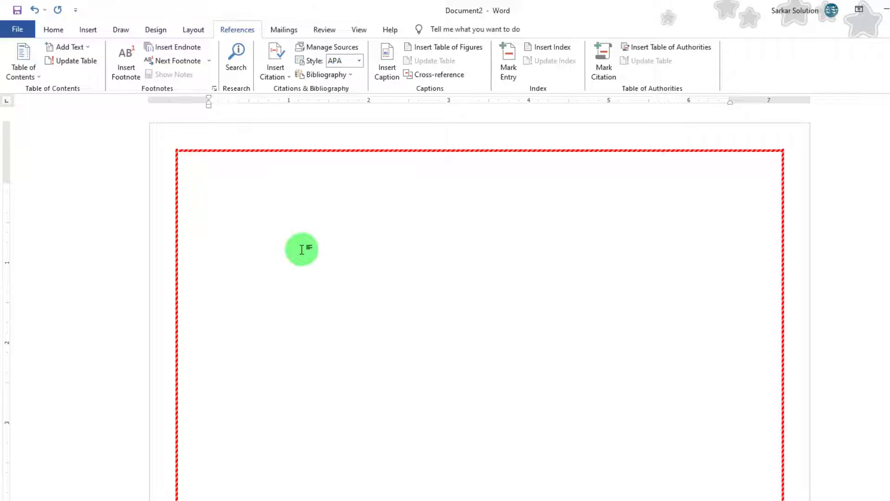
# - Insert an Automatic Table 2 table of contents on the blank first page
pyautogui.click(37, 77)
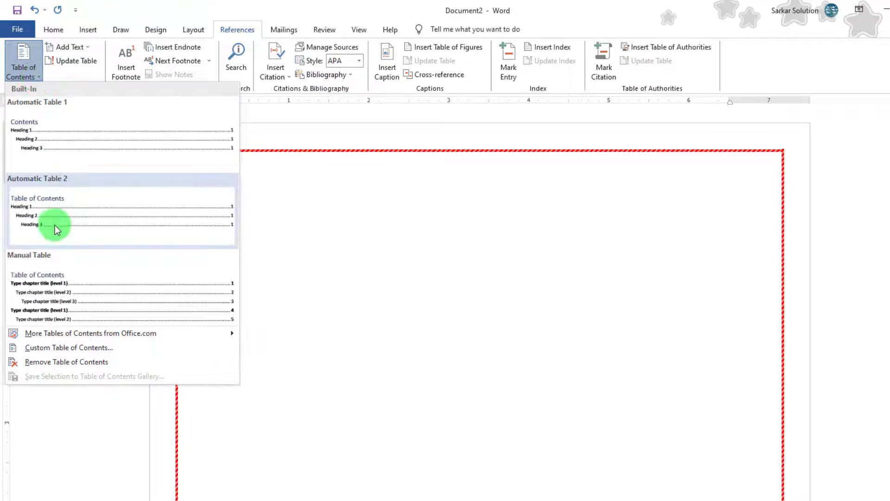
pyautogui.click(54, 225)
pyautogui.click(296, 298)
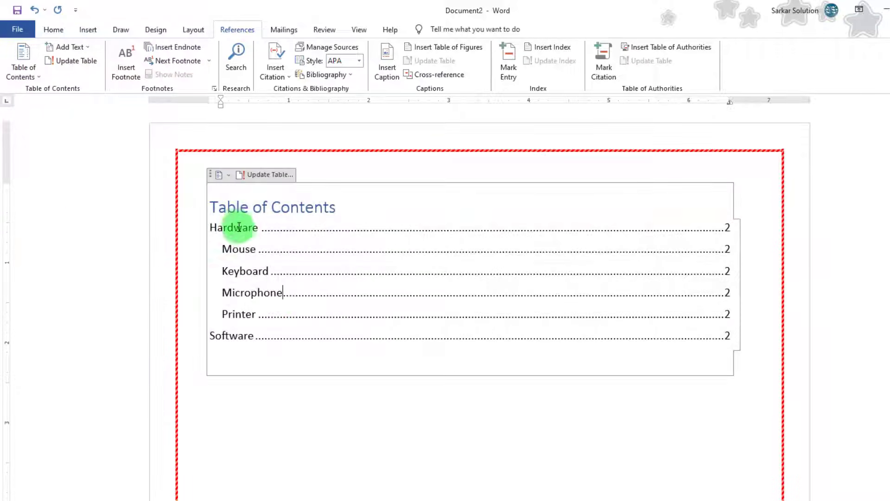
pyautogui.click(239, 227)
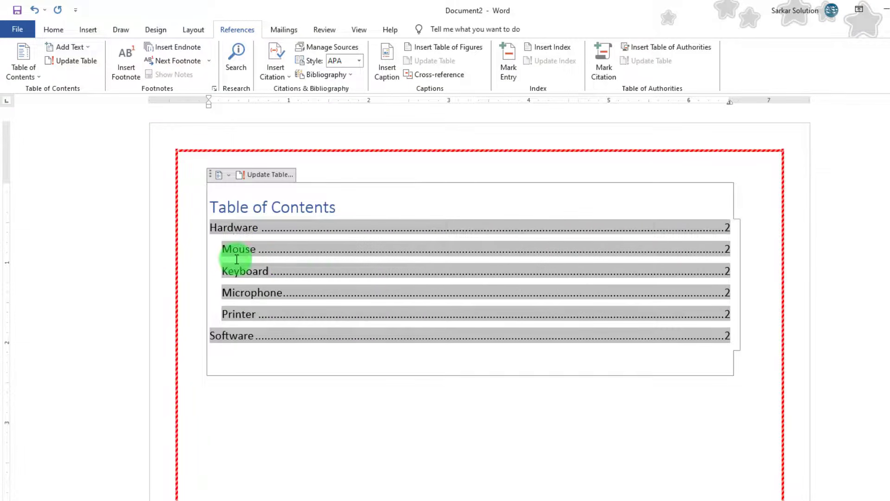
pyautogui.click(726, 249)
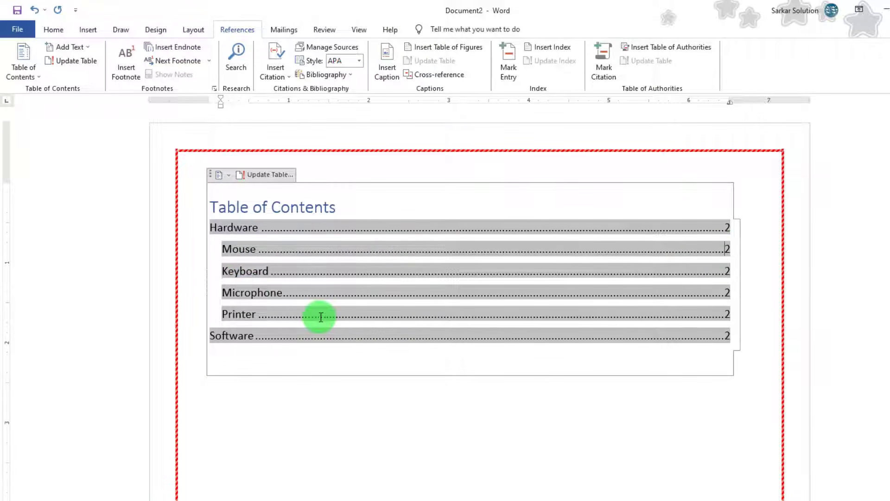
pyautogui.click(247, 270)
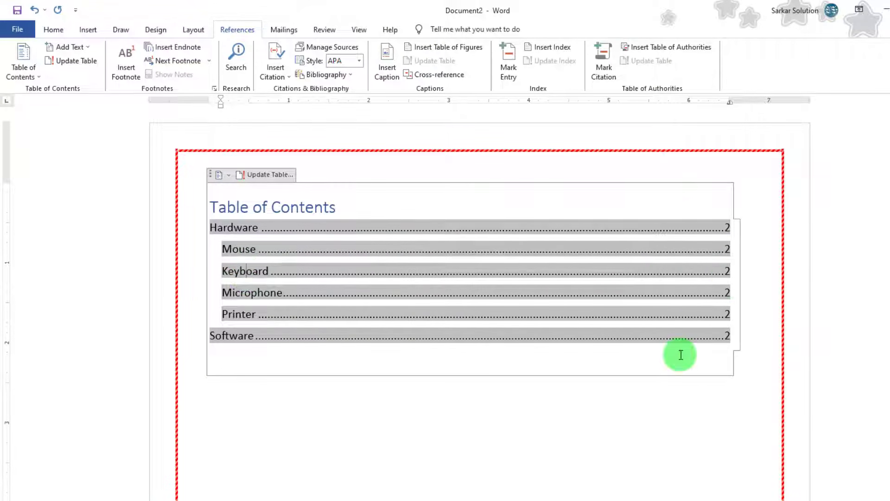
# - Insert page breaks after the Hardware, Mouse and Keyboard paragraphs so the Mouse, Keyboard and Microphone sections each start on a new page
pyautogui.scroll(-15, 680, 355)
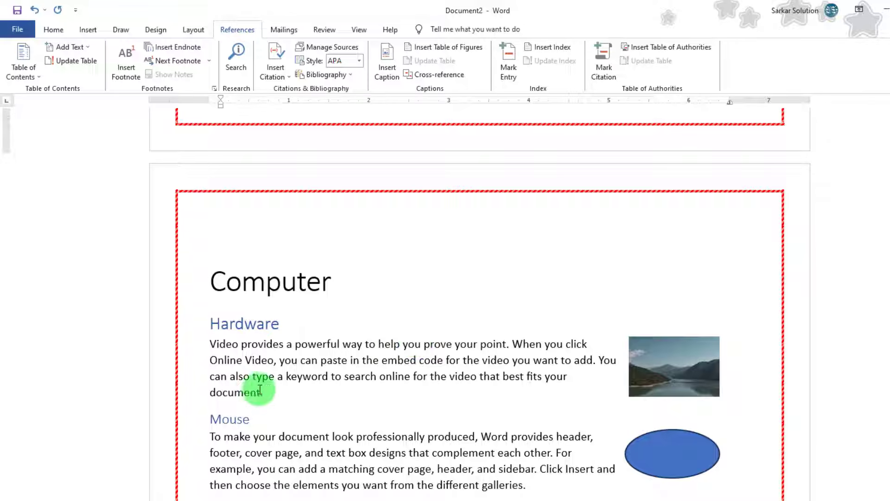
pyautogui.click(261, 392)
pyautogui.hotkey('ctrl', 'Return')
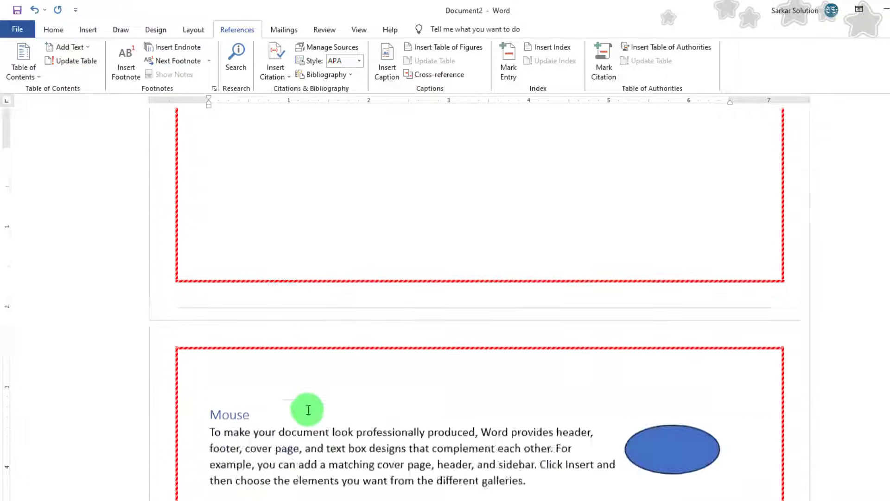
pyautogui.scroll(-5, 309, 409)
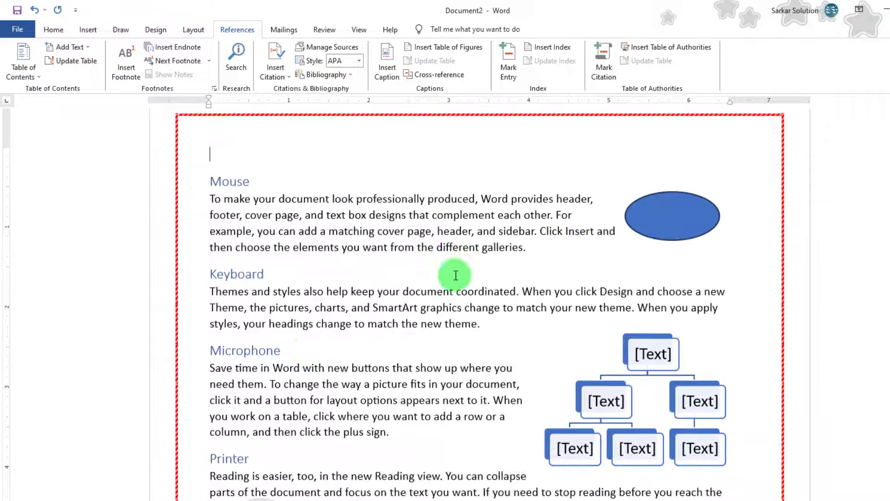
pyautogui.click(572, 253)
pyautogui.hotkey('ctrl', 'Return')
pyautogui.scroll(-5, 571, 257)
pyautogui.click(536, 232)
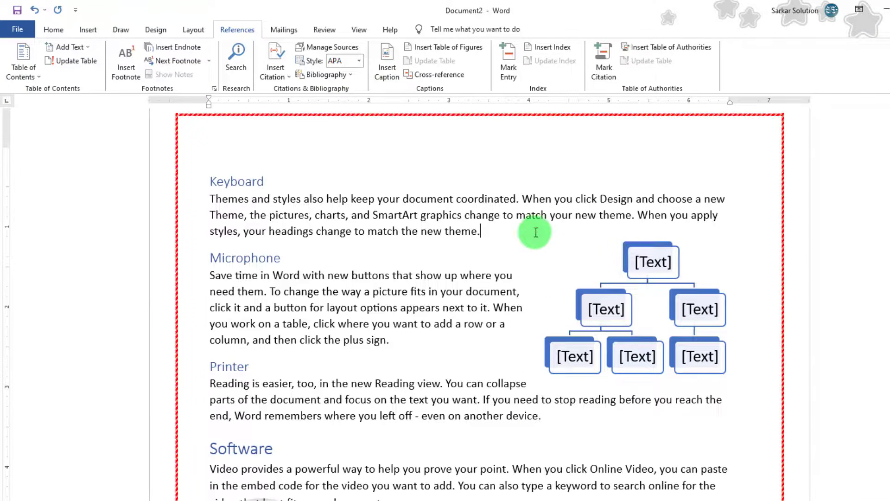
pyautogui.hotkey('ctrl', 'Return')
pyautogui.scroll(-5, 533, 234)
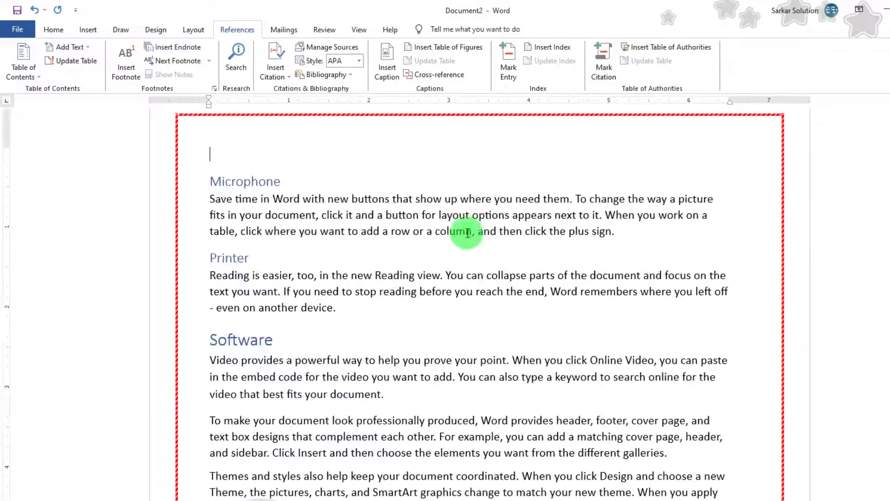
# - Insert page breaks after the Microphone and Printer paragraphs so the Printer and Software sections each start on a new page
pyautogui.click(668, 225)
pyautogui.hotkey('ctrl', 'Return')
pyautogui.scroll(-8, 668, 225)
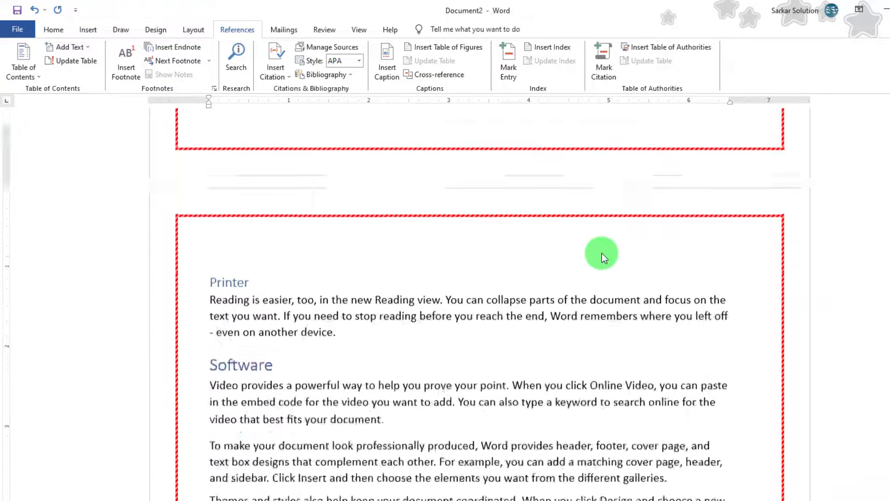
pyautogui.scroll(3, 537, 221)
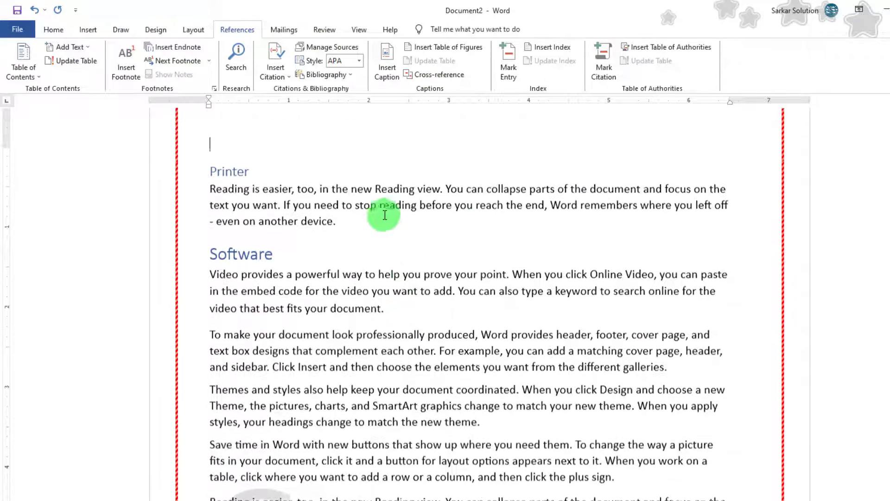
pyautogui.click(379, 228)
pyautogui.hotkey('ctrl', 'Return')
pyautogui.scroll(-5, 377, 224)
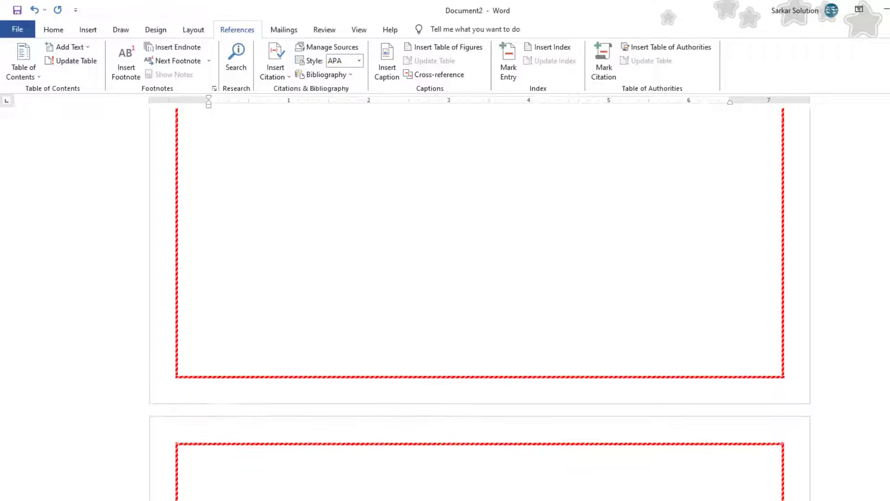
pyautogui.scroll(1, 479, 302)
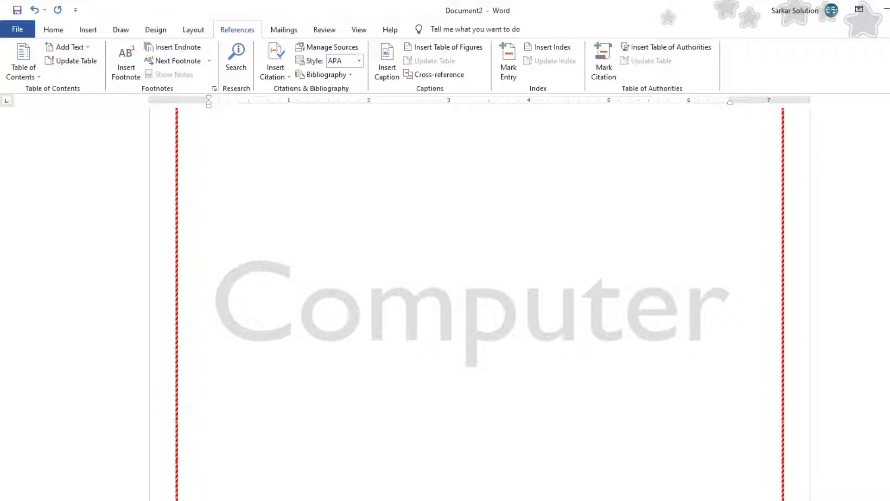
# - Update the table of contents on the first page, refreshing page numbers only
pyautogui.moveTo(889, 445); pyautogui.dragTo(889, 121)
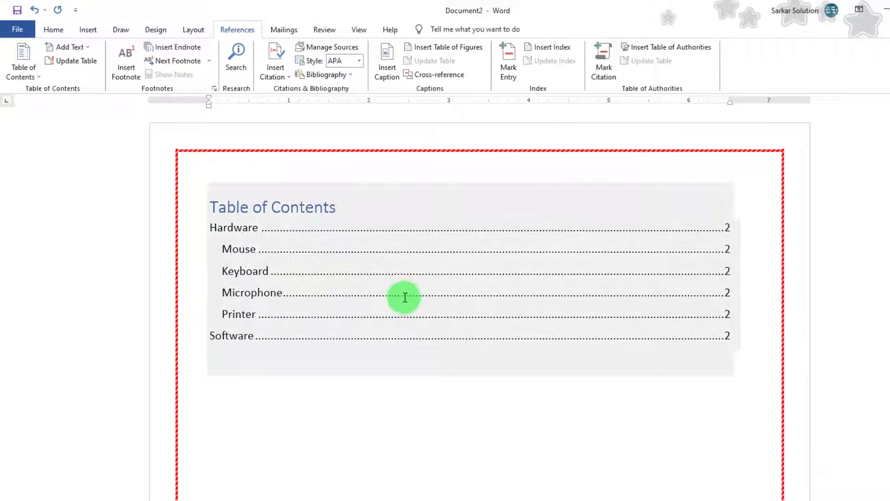
pyautogui.click(404, 298)
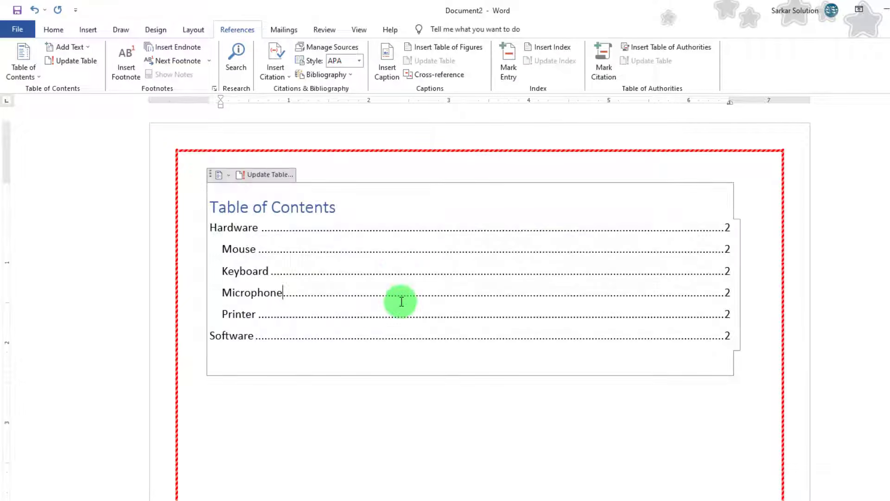
pyautogui.click(266, 180)
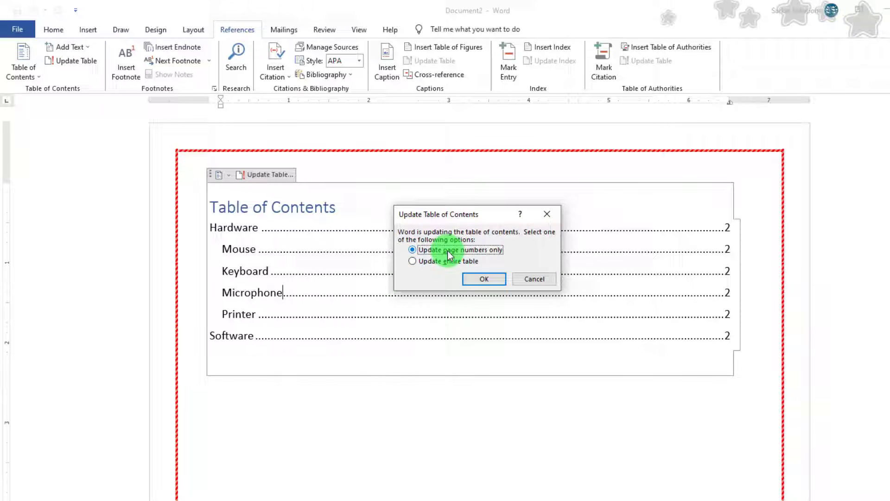
pyautogui.click(491, 280)
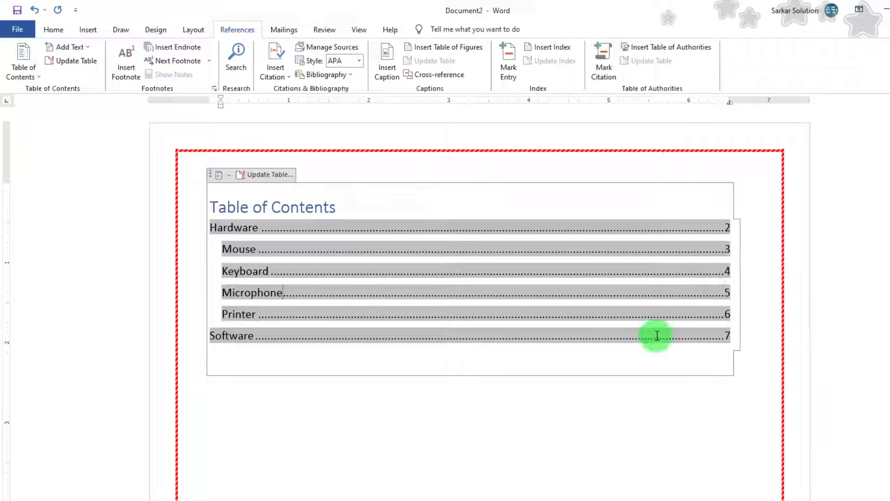
# - Insert a page break in the blank area below the table of contents
pyautogui.click(429, 455)
pyautogui.hotkey('ctrl', 'Return')
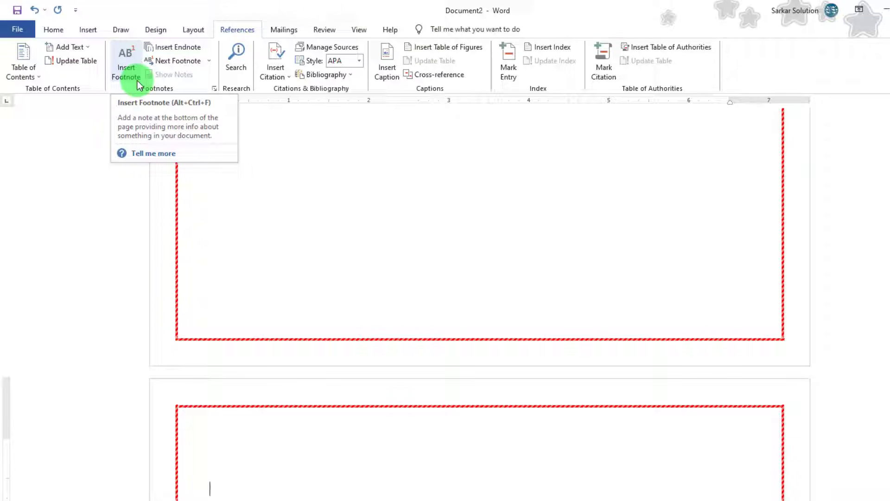
pyautogui.scroll(10, 620, 292)
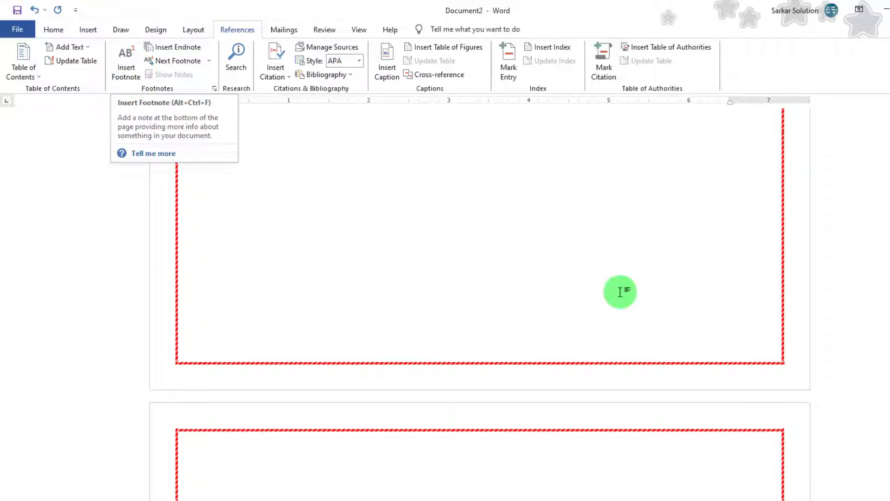
pyautogui.scroll(-10, 599, 255)
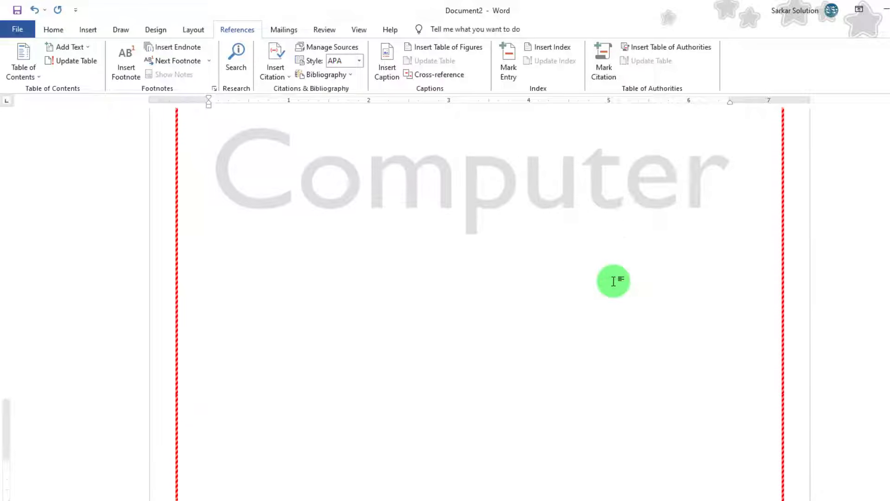
# - Switch to Document1 and place the cursor before the word "keyword" in the Hardware paragraph
pyautogui.moveTo(228, 427)
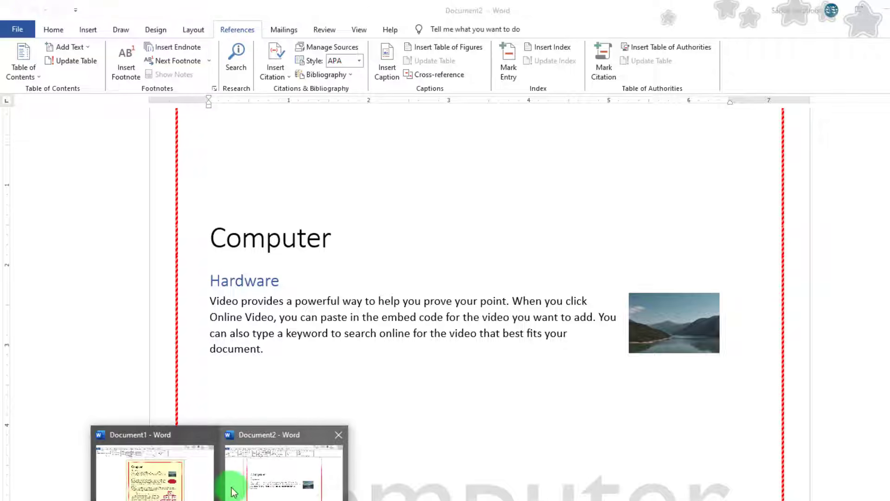
pyautogui.click(200, 424)
pyautogui.scroll(1, 324, 239)
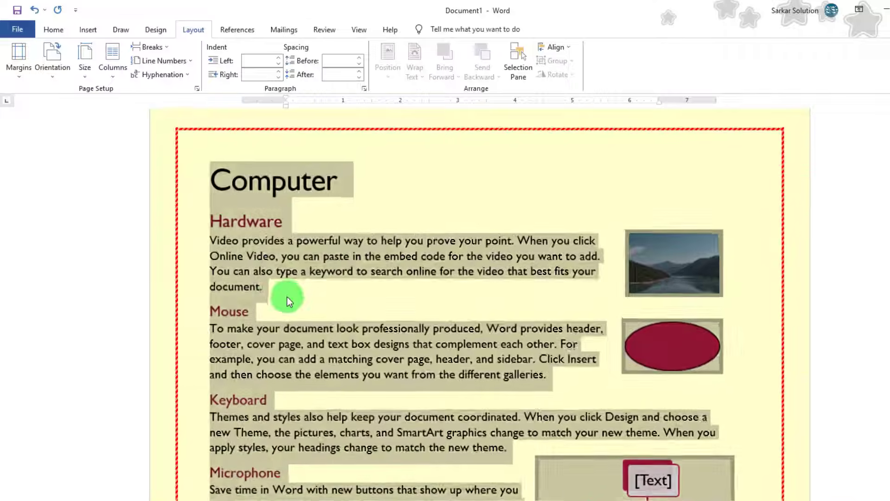
pyautogui.click(284, 297)
pyautogui.scroll(2, 270, 294)
pyautogui.click(280, 271)
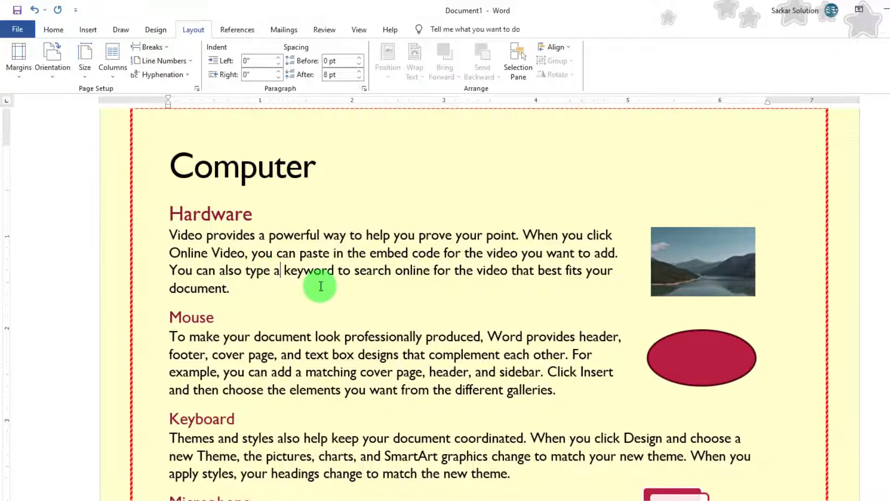
# - Try writing "cwa (Chhindwara)" before "keyword" in the Hardware paragraph, and undo the insertion
pyautogui.write('CWA')
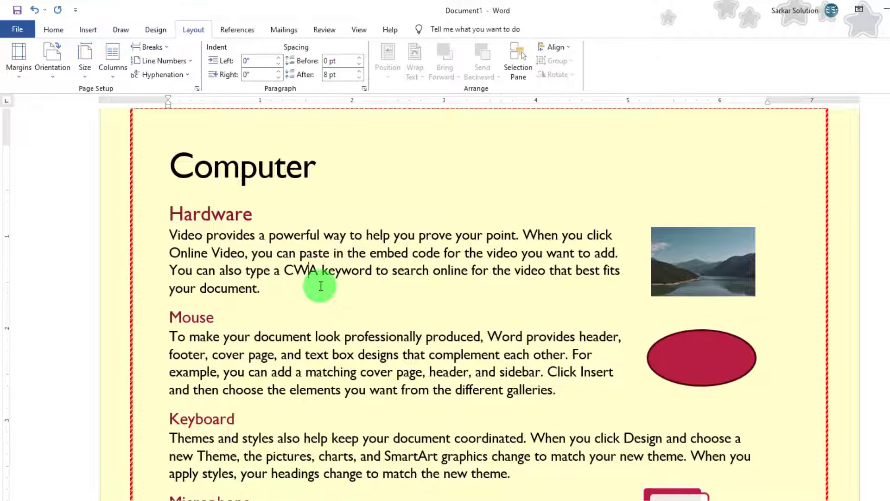
pyautogui.press('BackSpace')
pyautogui.press('BackSpace')
pyautogui.press('BackSpace')
pyautogui.write('cwa')
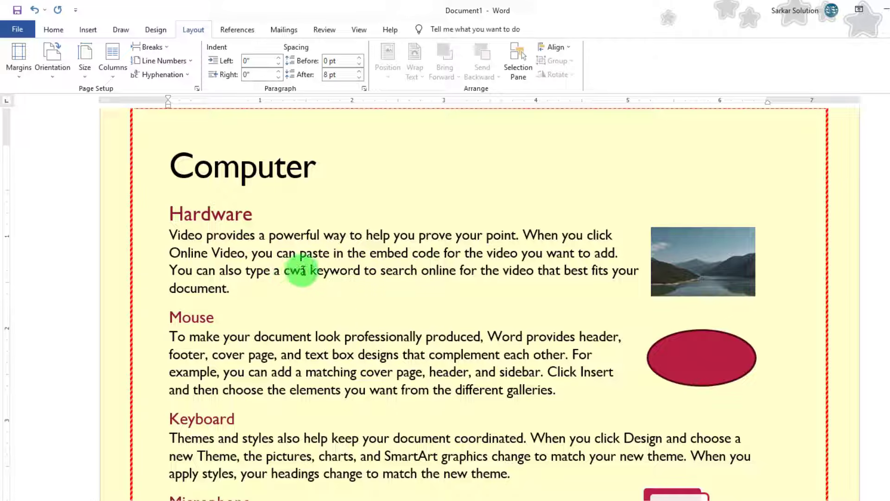
pyautogui.write('()')
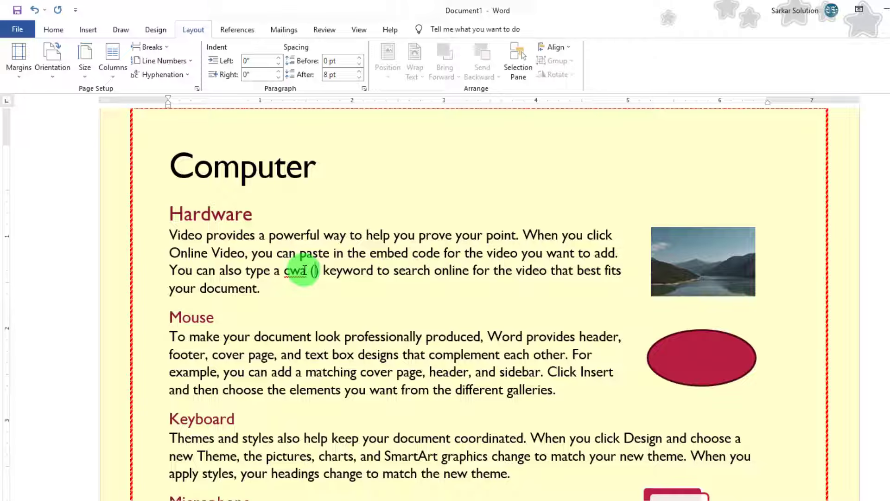
pyautogui.press('Left')
pyautogui.write('Chhindwara')
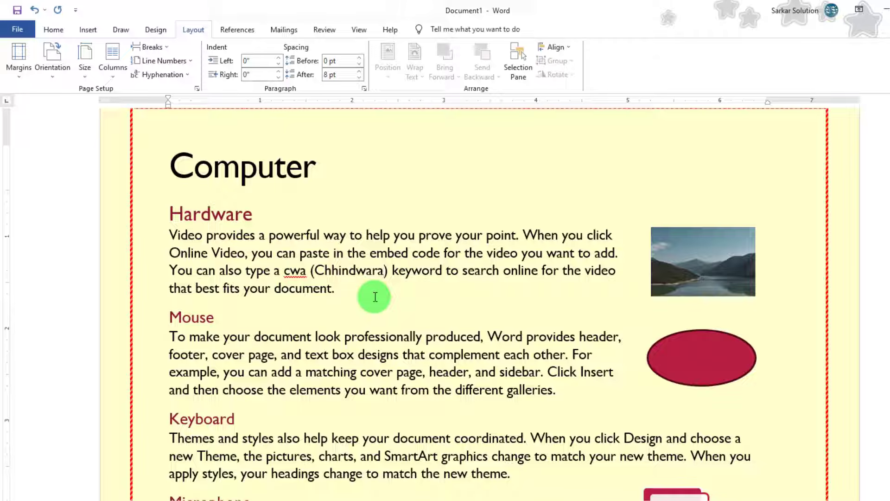
pyautogui.hotkey('ctrl', 'z')
pyautogui.hotkey('ctrl', 'z')
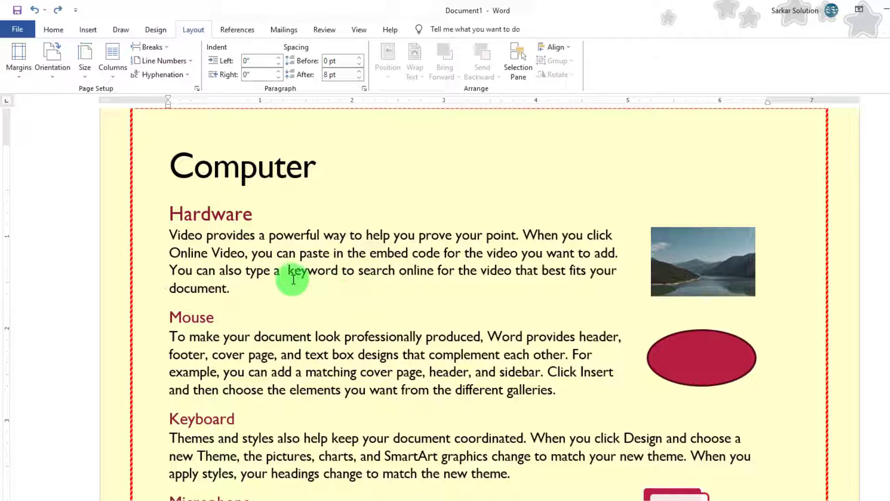
# - Insert "cwa" before "keyword" in the Hardware paragraph and attach a footnote to it reading "This is Chhindwara"
pyautogui.write('cwa')
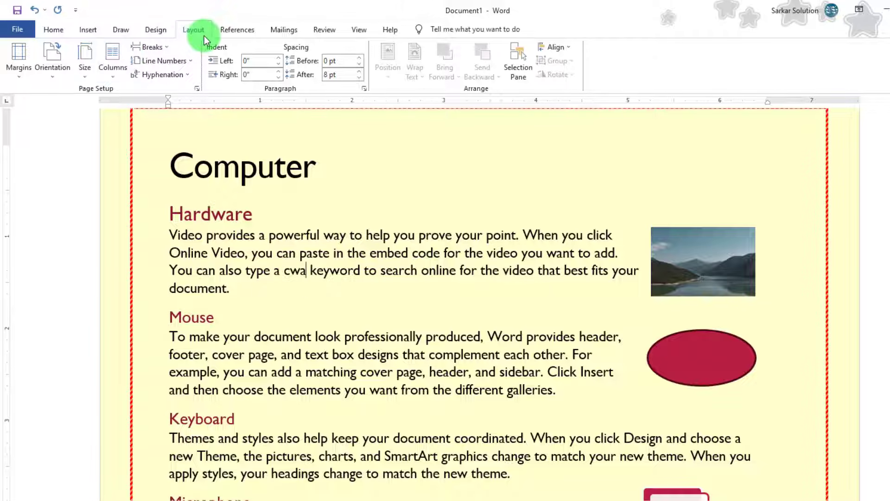
pyautogui.click(239, 29)
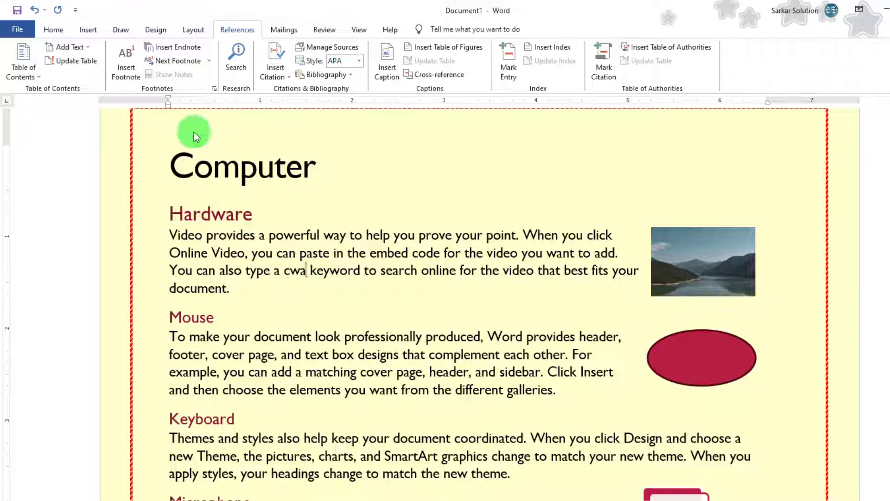
pyautogui.click(129, 72)
pyautogui.scroll(-3, 193, 469)
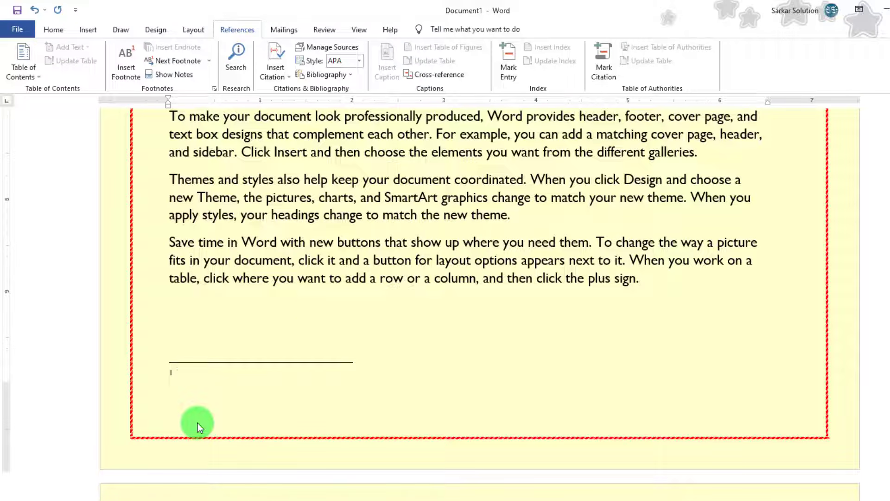
pyautogui.write('This is Chhil')
pyautogui.press('BackSpace')
pyautogui.press('BackSpace')
pyautogui.write('indwara')
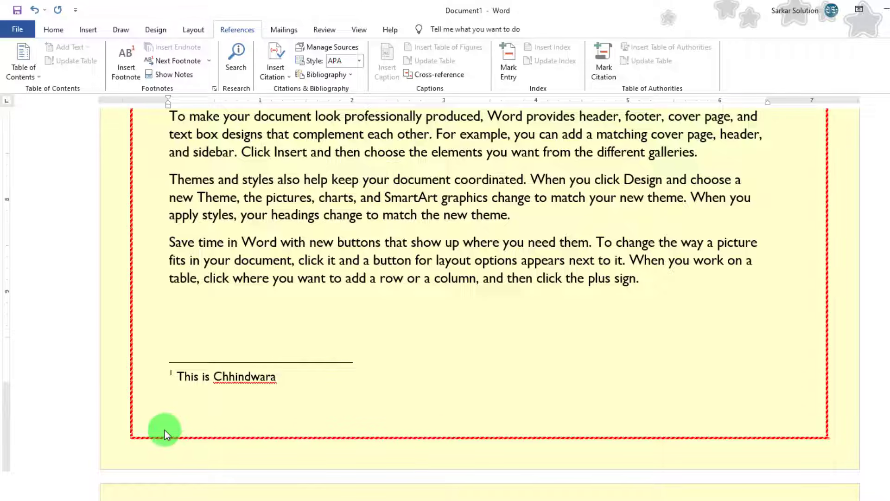
# - Preview the footnote at the reference mark after "cwa" and jump from the mark to the footnote text
pyautogui.scroll(5, 231, 372)
pyautogui.scroll(6, 230, 373)
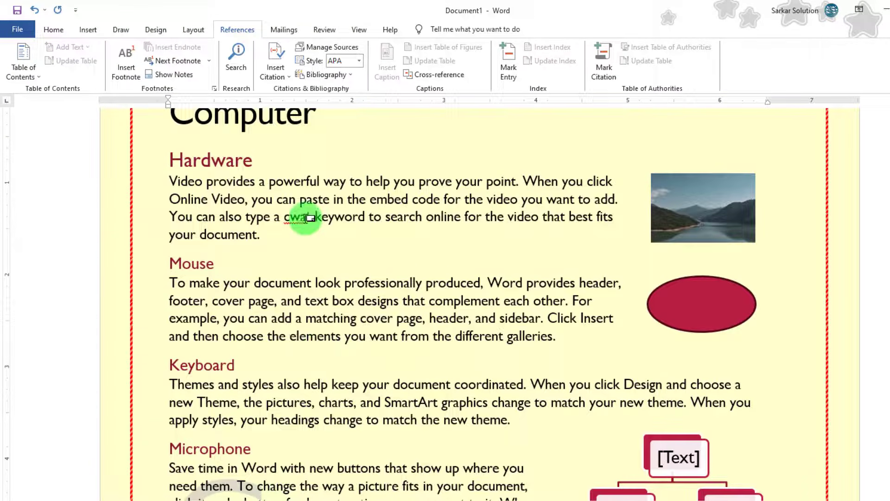
pyautogui.moveTo(309, 219)
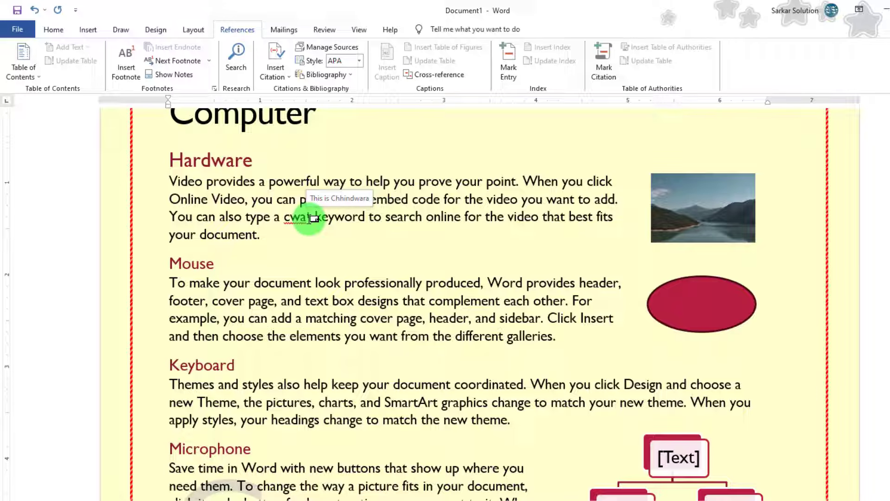
pyautogui.doubleClick(310, 218)
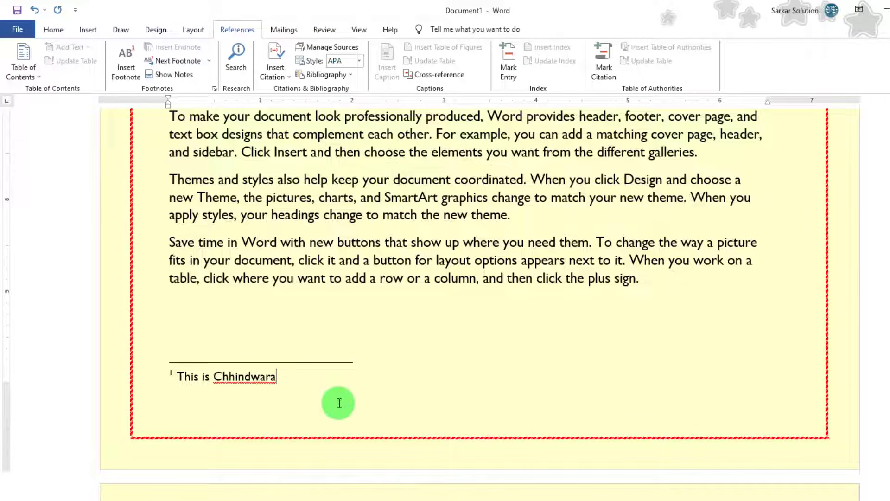
# - Attach a footnote reading "This is Output Device" to the Printer heading and check its reference mark
pyautogui.scroll(6, 337, 402)
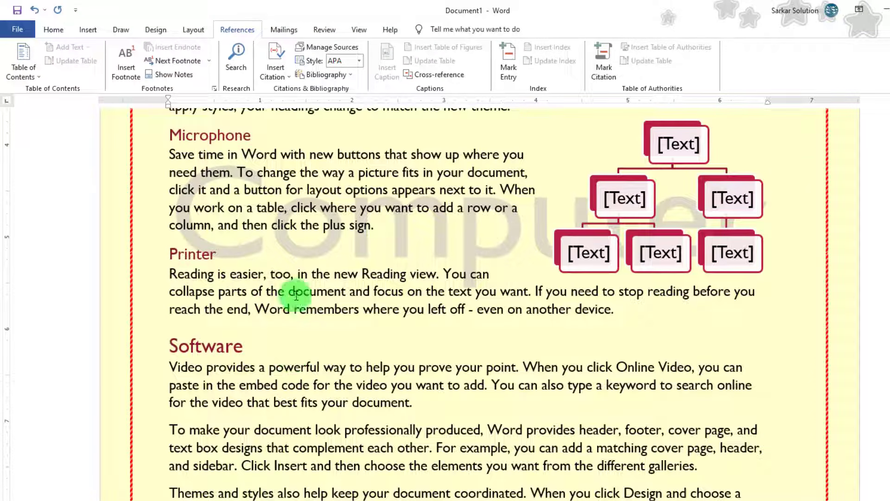
pyautogui.click(251, 292)
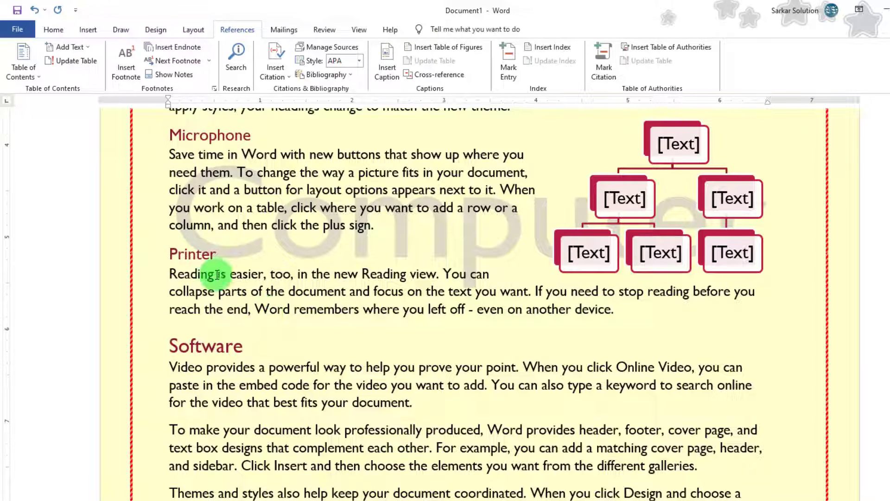
pyautogui.click(214, 254)
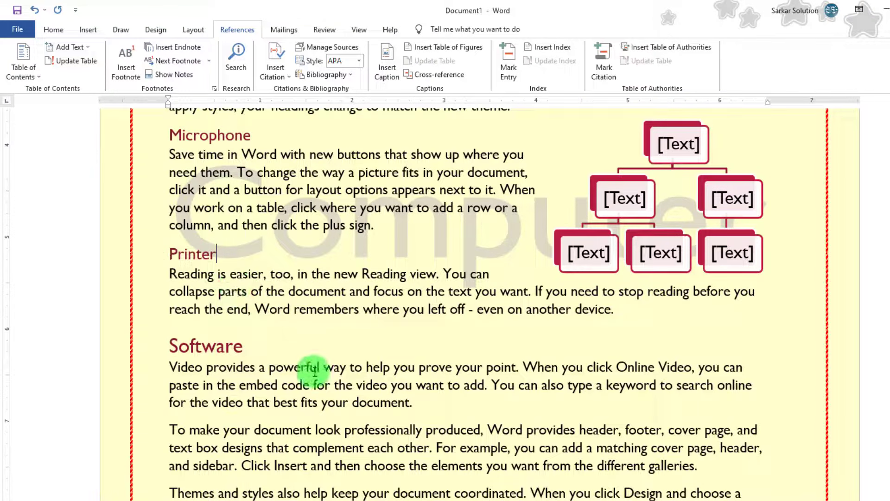
pyautogui.click(126, 69)
pyautogui.write('This is')
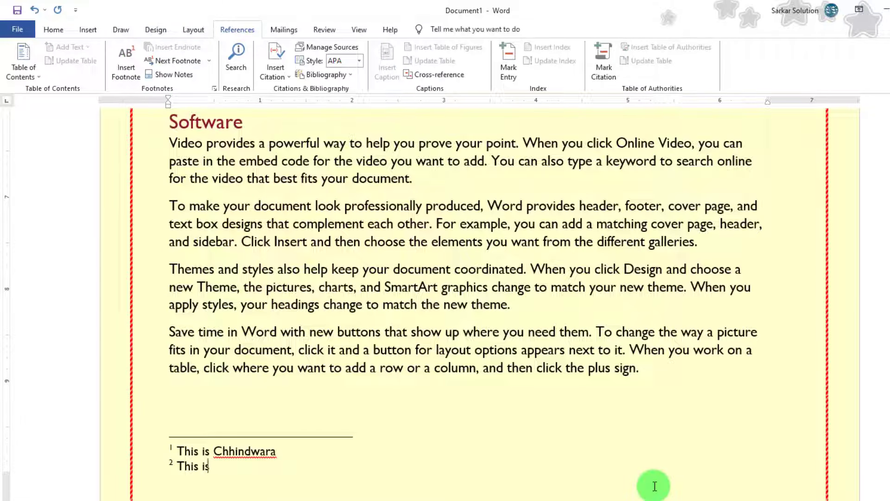
pyautogui.write(' Outpu')
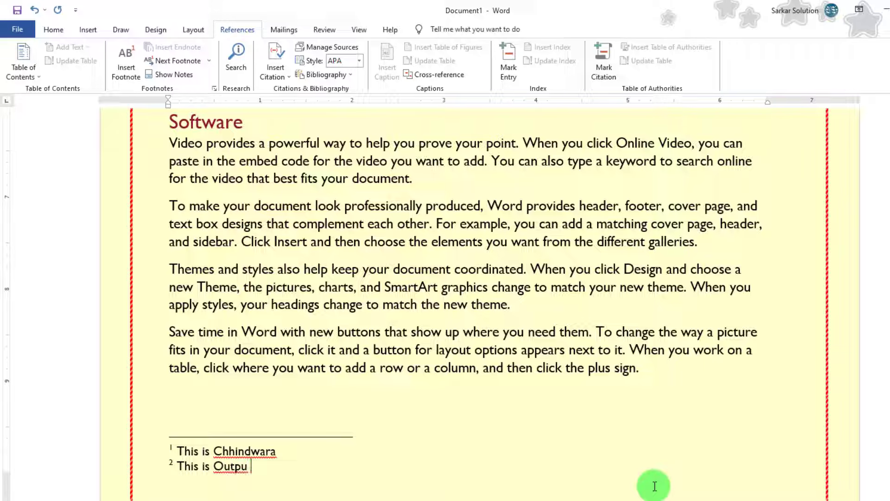
pyautogui.write(' D')
pyautogui.press('BackSpace')
pyautogui.press('BackSpace')
pyautogui.write('t Device')
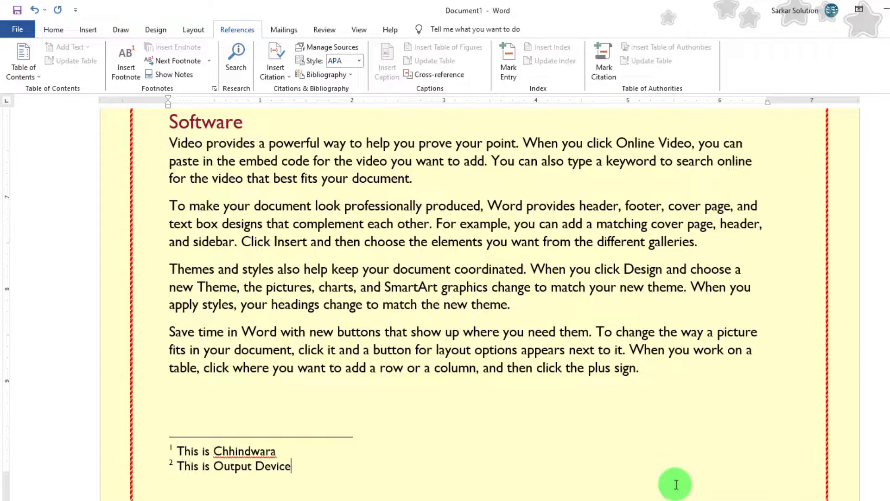
pyautogui.scroll(6, 659, 484)
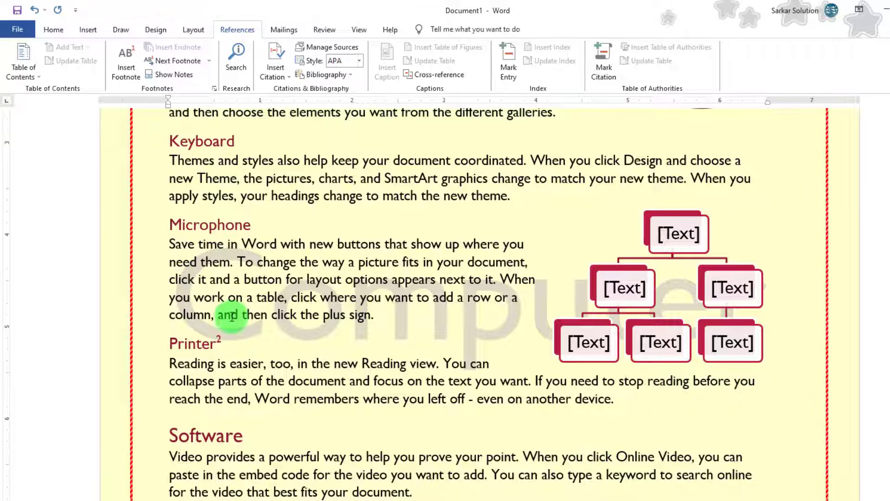
pyautogui.moveTo(222, 341)
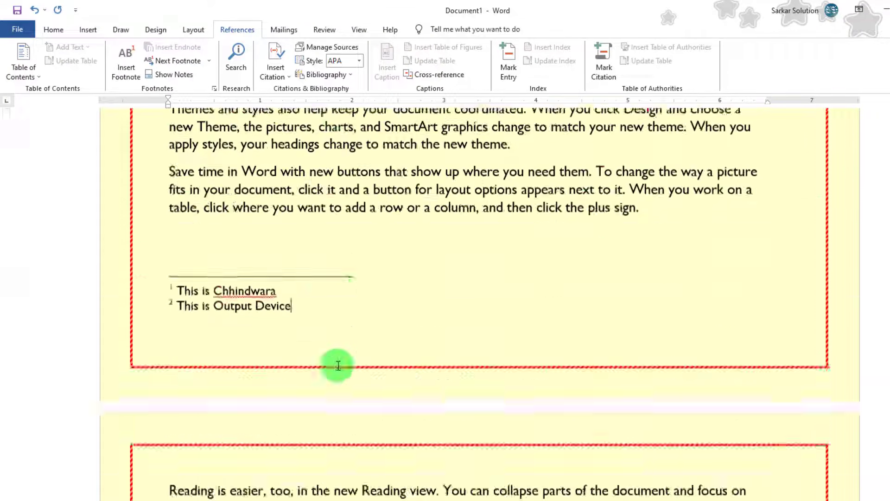
# - Add "Monitor" after "best fits your document." in the second page's first Video paragraph and insert a footnote reference after it
pyautogui.scroll(-5, 338, 366)
pyautogui.click(440, 363)
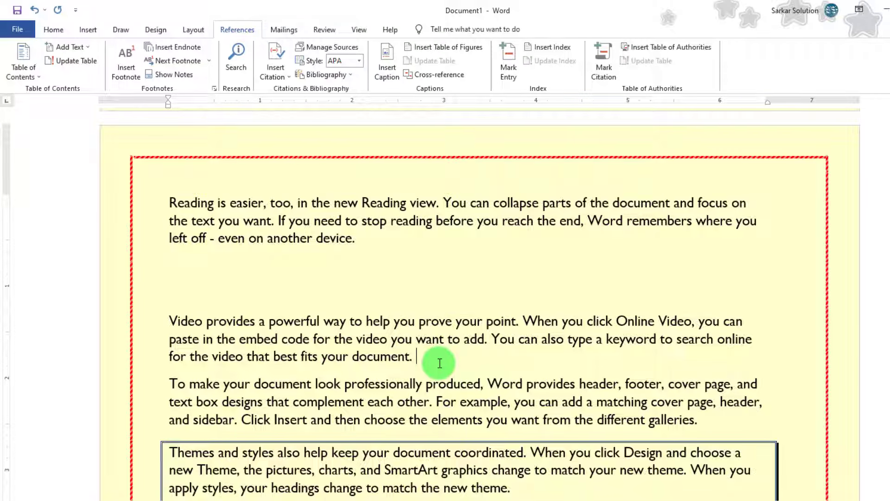
pyautogui.write('Monitor')
pyautogui.click(132, 82)
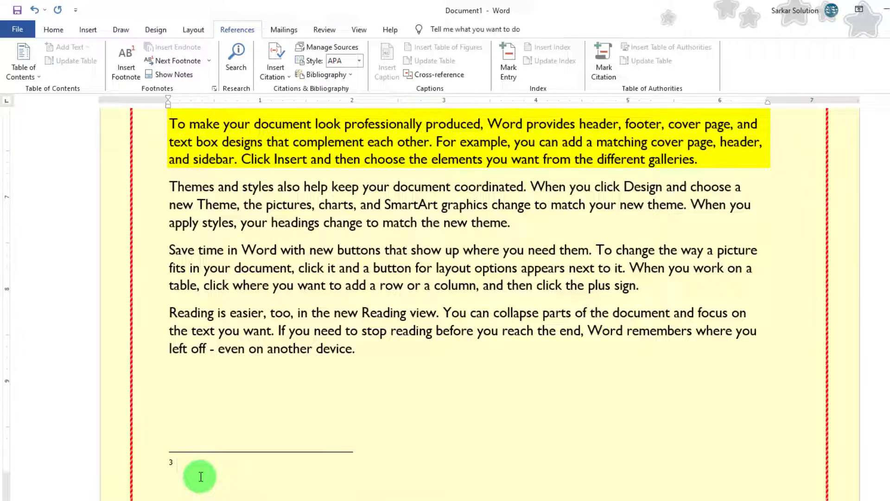
# - Write "This is Softcopy Output Device" as the text of the Monitor footnote
pyautogui.scroll(7, 181, 439)
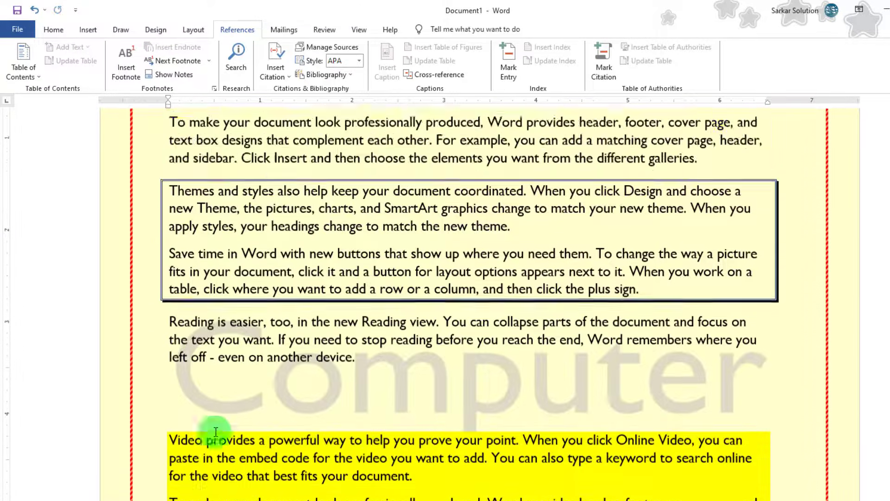
pyautogui.scroll(-1, 250, 434)
pyautogui.scroll(-6, 260, 435)
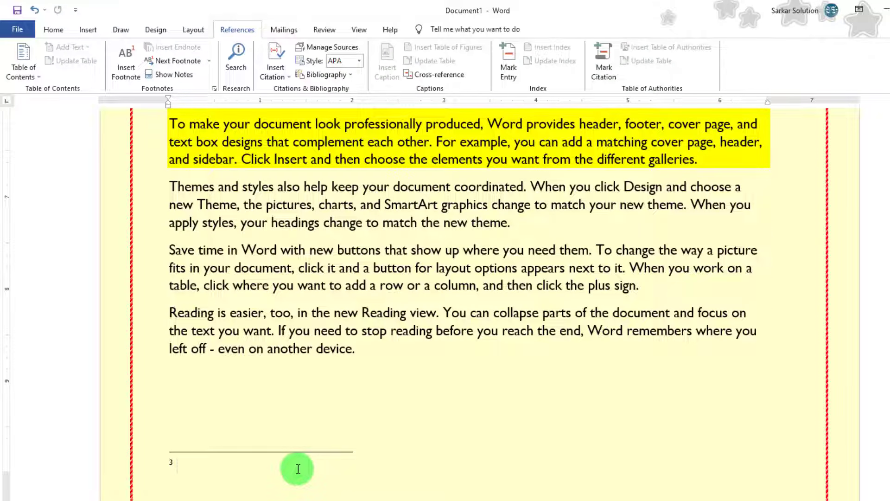
pyautogui.write('This is Softwar')
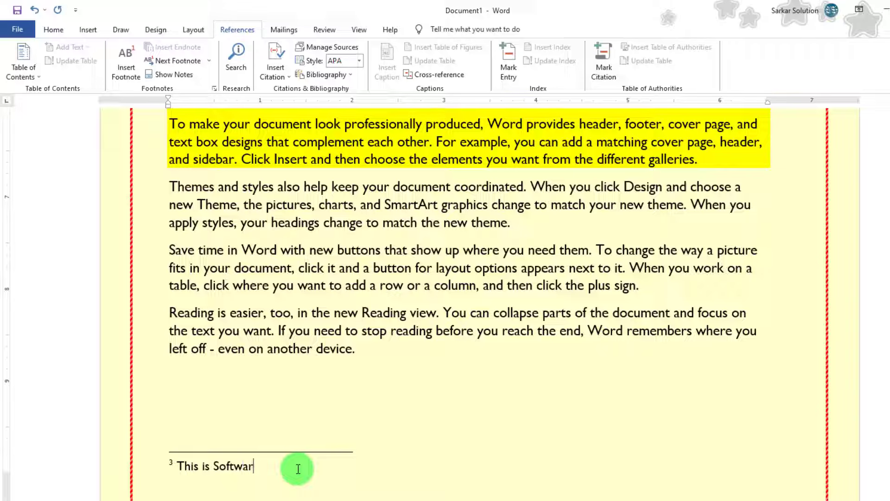
pyautogui.press('BackSpace')
pyautogui.press('BackSpace')
pyautogui.press('BackSpace')
pyautogui.write('copy Output Device')
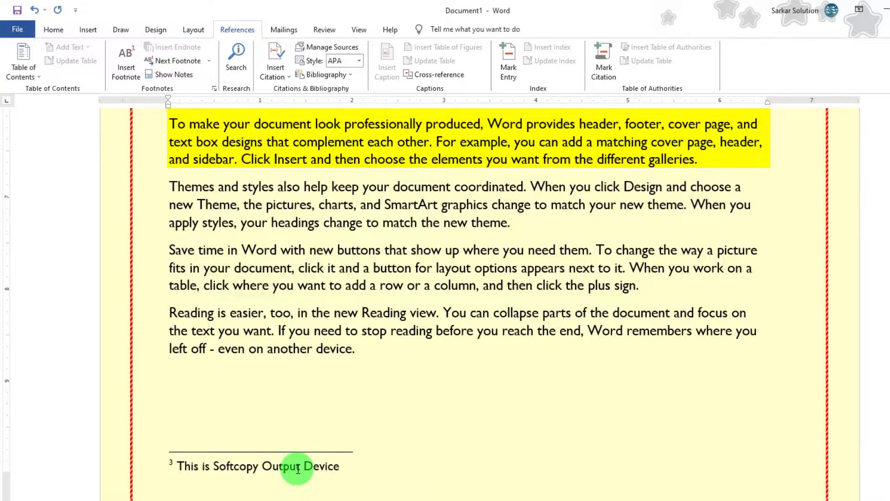
# - Add "OBCR" at the end of the Themes paragraph under Software and attach a footnote reading "Optical Bar Code Reader"
pyautogui.scroll(15, 298, 468)
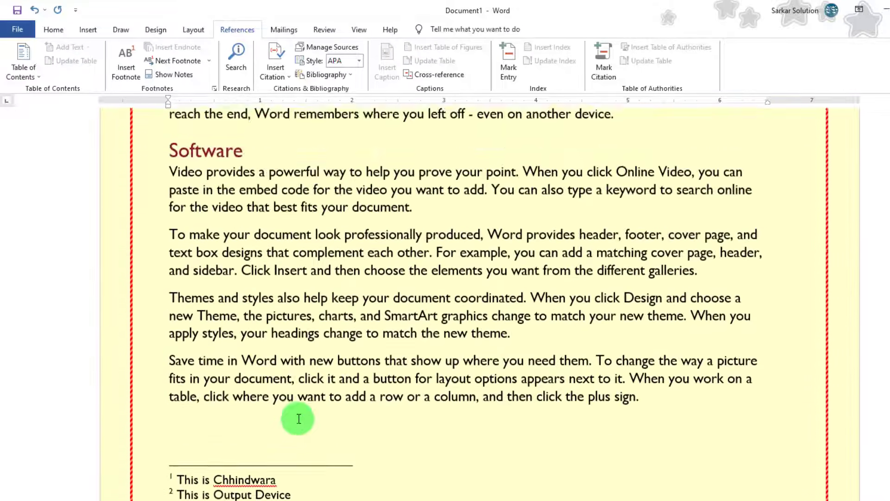
pyautogui.scroll(2, 296, 417)
pyautogui.click(525, 430)
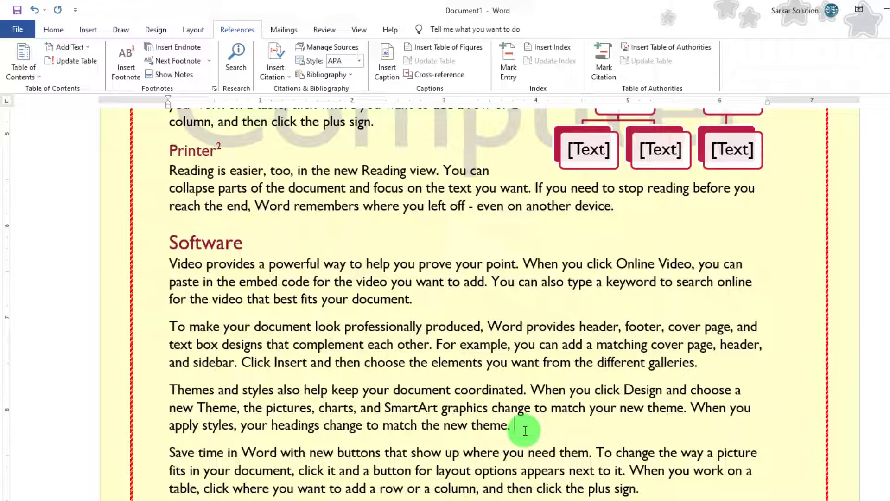
pyautogui.write('OBCR')
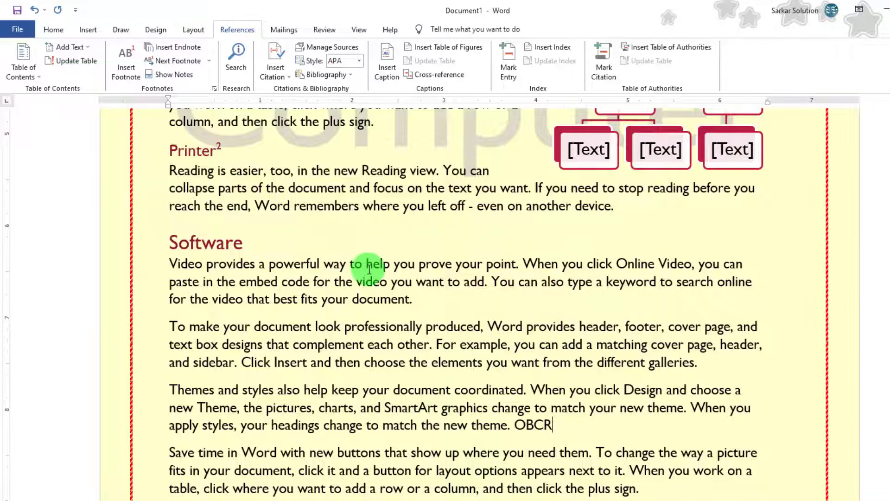
pyautogui.click(126, 63)
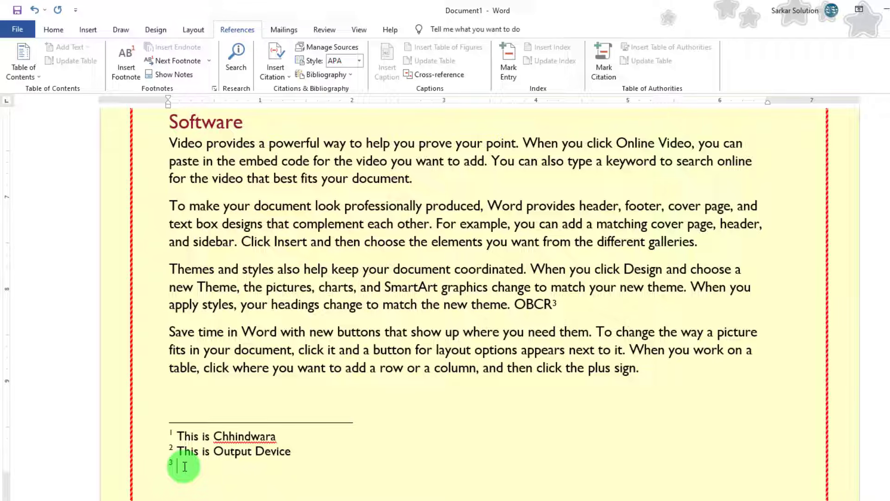
pyautogui.write('Optical Bar Code Reader')
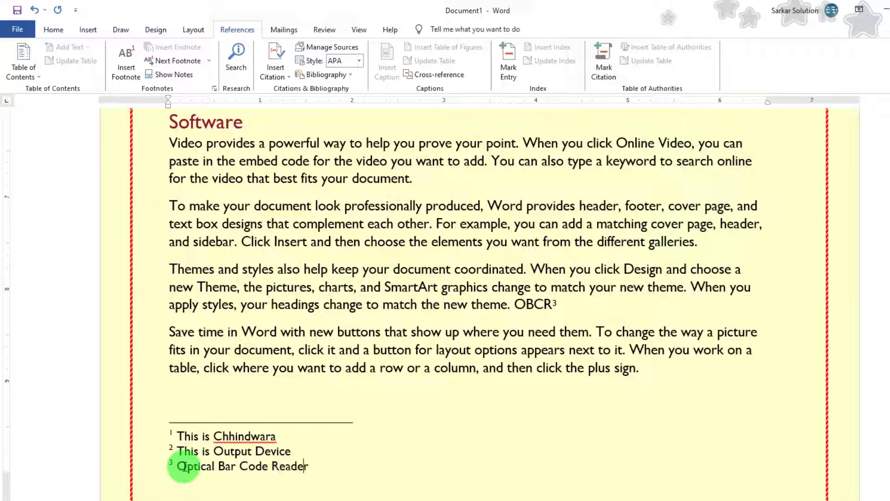
# - Check the Monitor footnote and its reference mark on the second page, and look through the remaining pages to the document's end
pyautogui.scroll(-15, 234, 457)
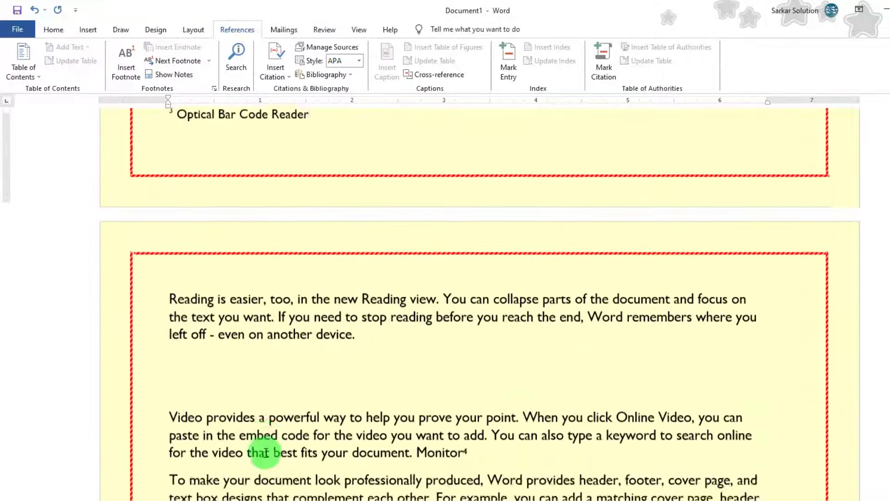
pyautogui.scroll(-10, 267, 453)
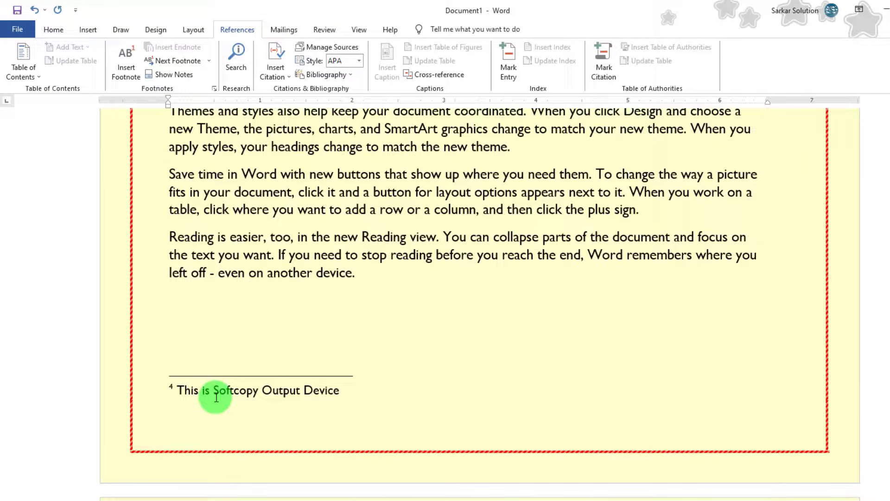
pyautogui.scroll(5, 216, 397)
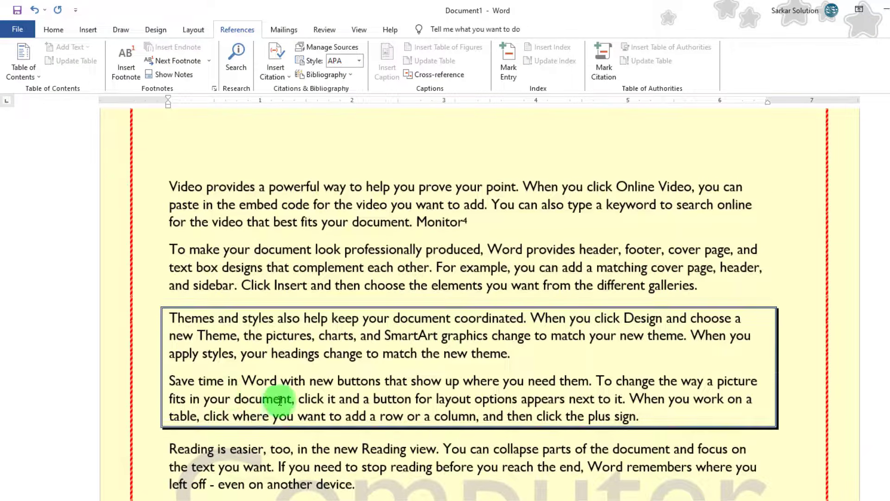
pyautogui.click(310, 381)
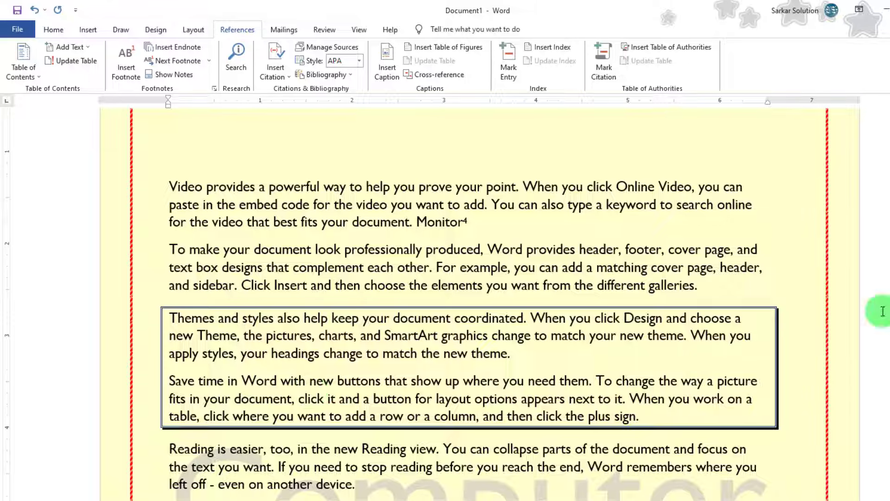
pyautogui.scroll(-1, 396, 319)
pyautogui.scroll(-10, 397, 320)
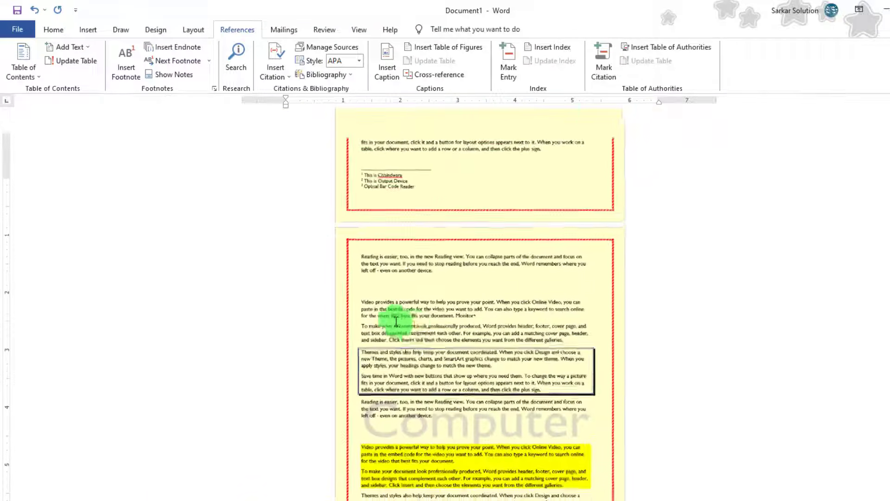
pyautogui.scroll(8, 417, 327)
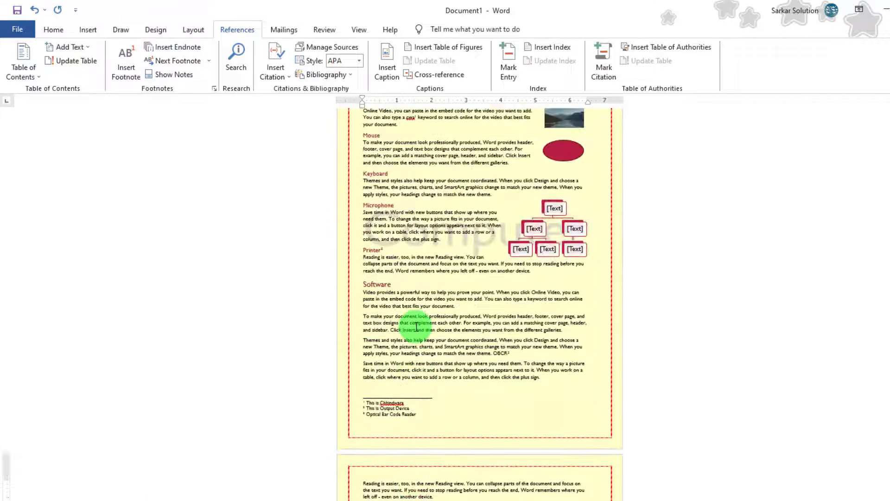
pyautogui.scroll(-10, 417, 327)
pyautogui.scroll(-15, 418, 326)
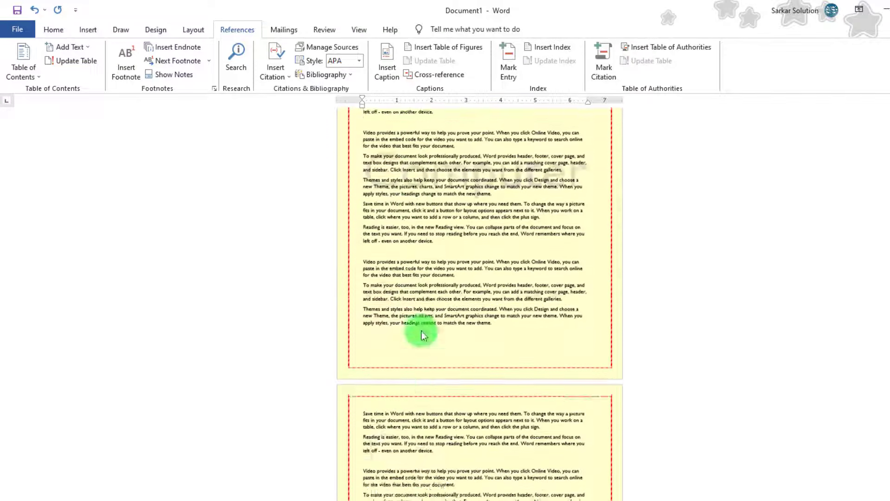
pyautogui.scroll(-3, 442, 393)
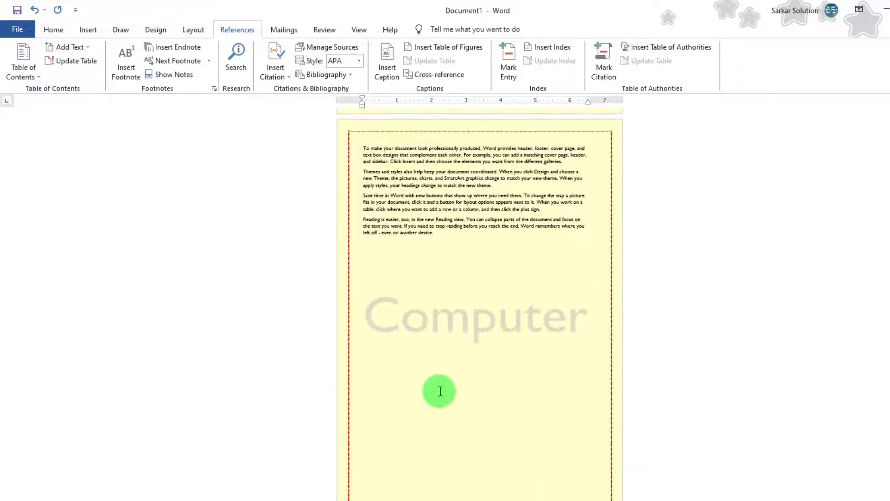
# - Delete the empty line between the "Reading is easier" and "Video provides" paragraphs near the start of the page beginning with "Save time"
pyautogui.scroll(8, 441, 380)
pyautogui.scroll(-5, 435, 370)
pyautogui.scroll(4, 435, 369)
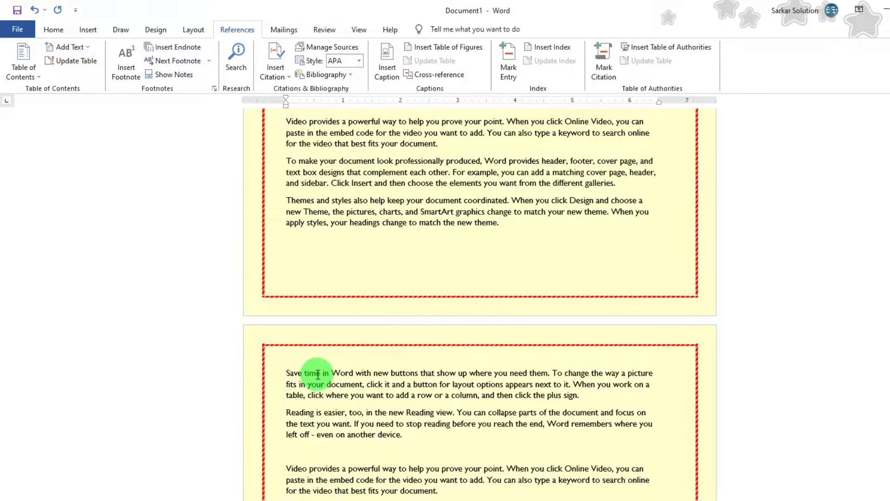
pyautogui.click(409, 448)
pyautogui.press('Delete')
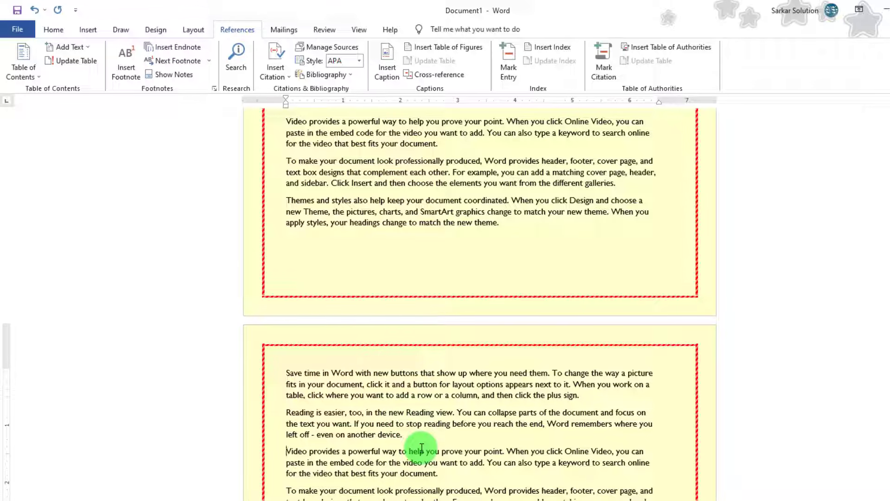
# - Add "ABC" after "even on another device." in the Reading paragraph on the preceding page and insert an endnote for it
pyautogui.scroll(3, 372, 376)
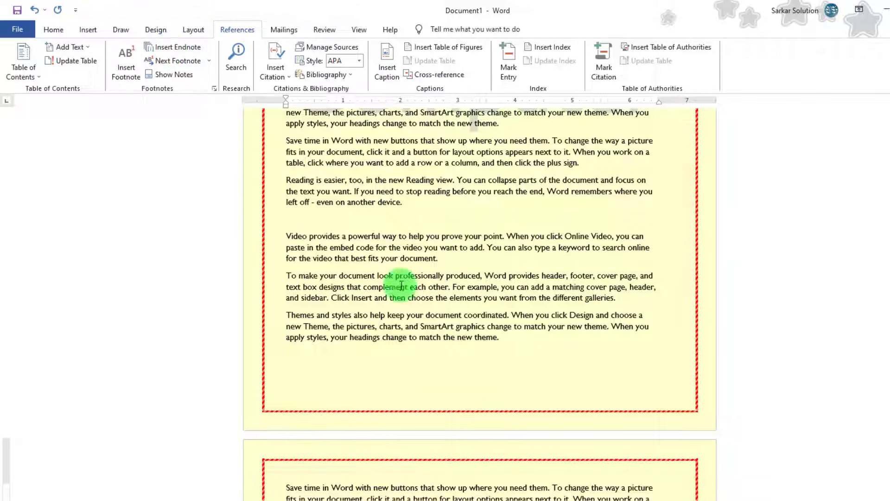
pyautogui.keyDown('ctrl'); pyautogui.scroll(1, 436, 310); pyautogui.keyUp('ctrl')
pyautogui.keyDown('ctrl'); pyautogui.scroll(2, 436, 311); pyautogui.keyUp('ctrl')
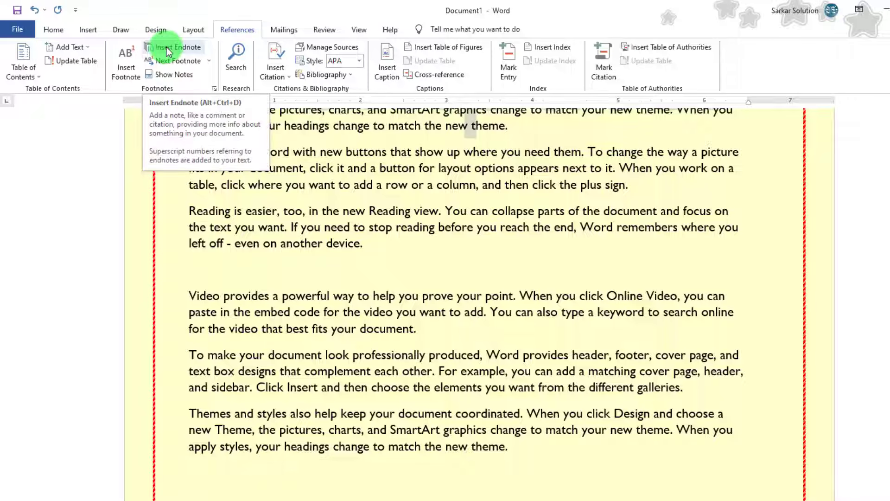
pyautogui.keyDown('ctrl'); pyautogui.scroll(2, 359, 255); pyautogui.keyUp('ctrl')
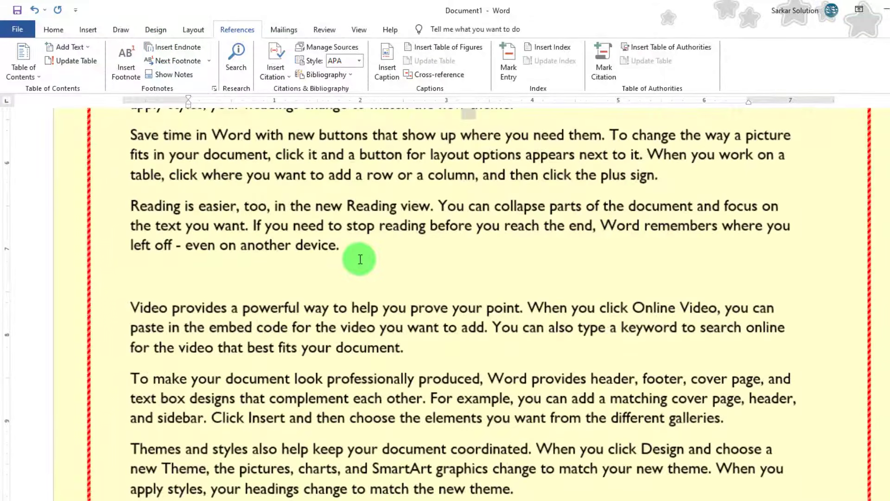
pyautogui.write('ABC')
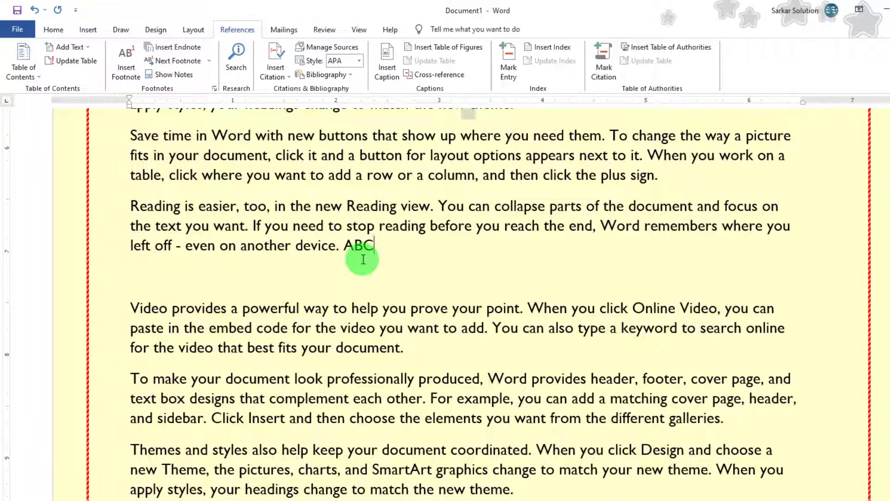
pyautogui.click(185, 48)
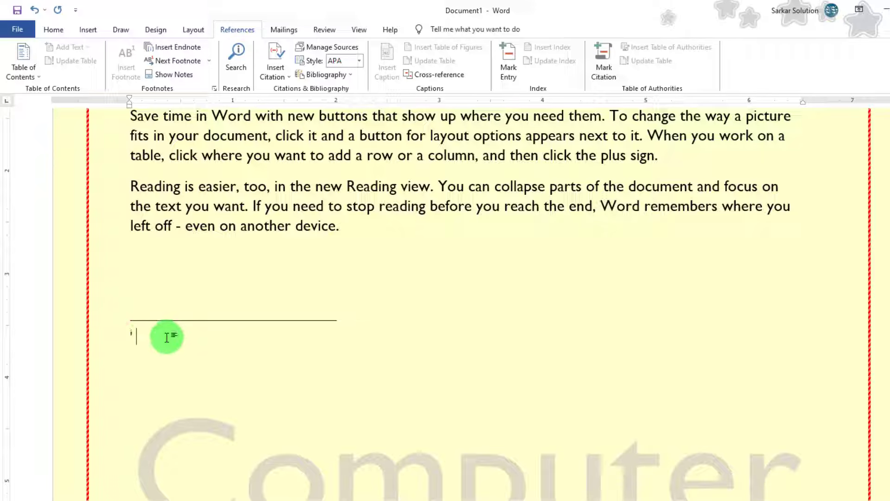
# - Return to the first page and select the landscape picture beside Hardware, followed by the ellipse beside Mouse
pyautogui.scroll(15, 232, 346)
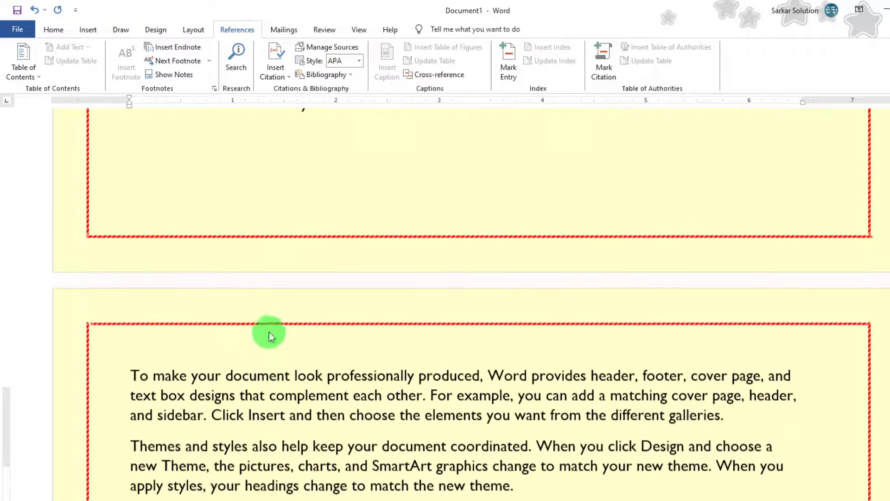
pyautogui.scroll(-20, 282, 337)
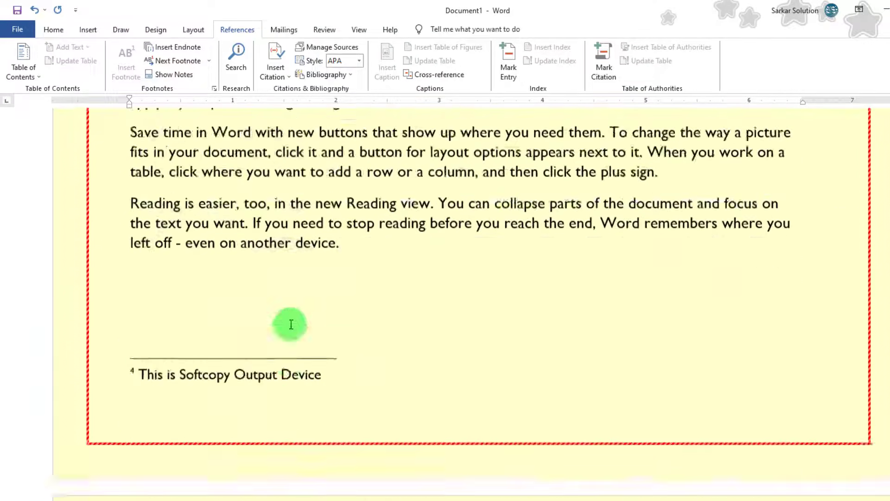
pyautogui.scroll(15, 307, 301)
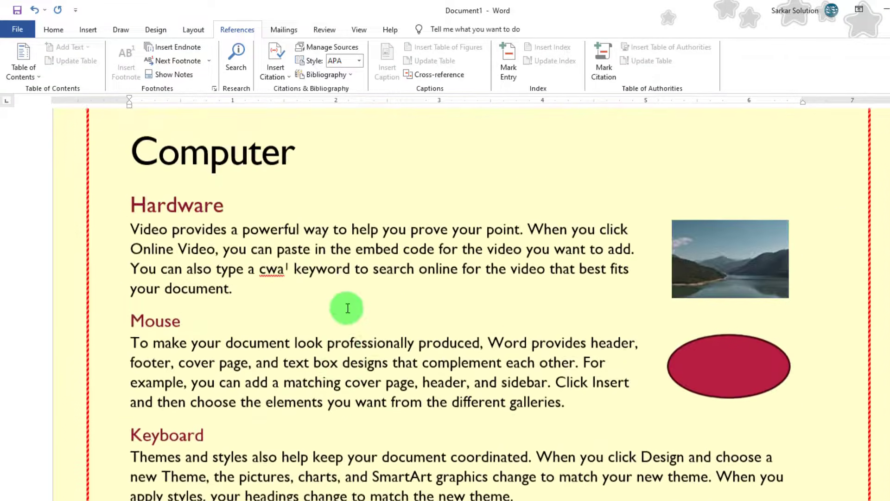
pyautogui.scroll(1, 579, 293)
pyautogui.click(729, 357)
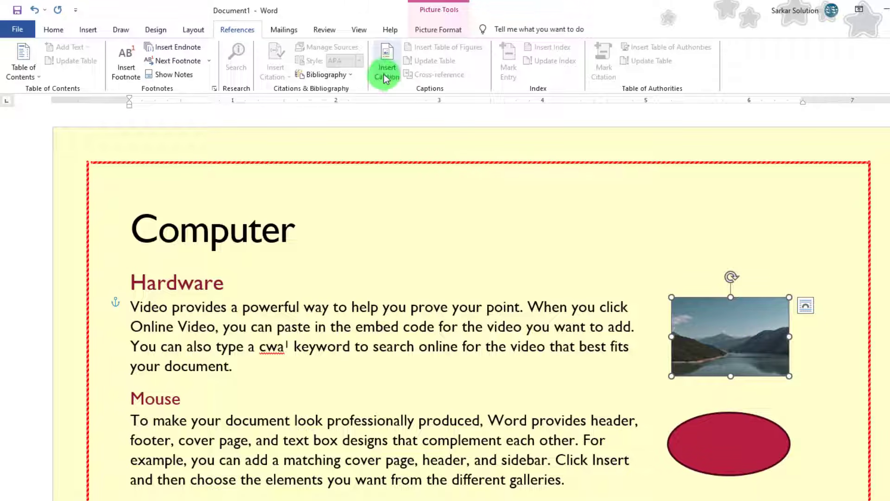
pyautogui.click(721, 437)
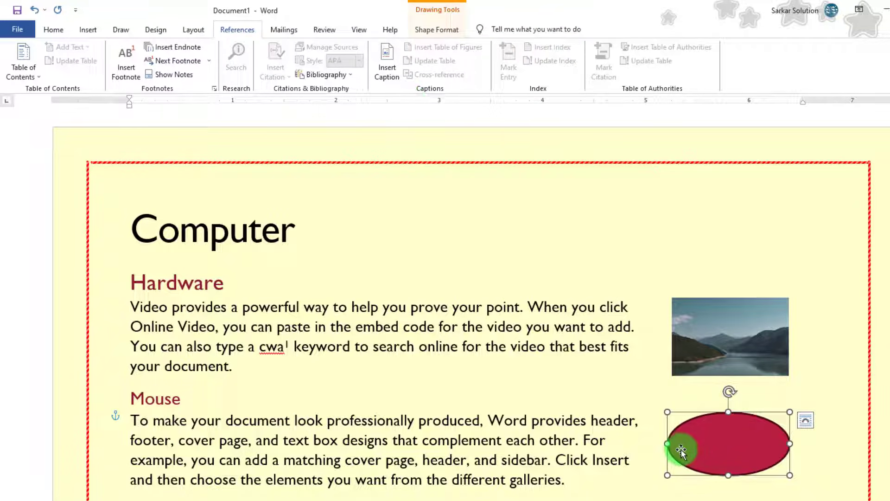
# - Insert the caption "Figure 1 Tree" below the hierarchy SmartArt beside Microphone, using the Figure label and the "Below selected item" position
pyautogui.scroll(-3, 687, 444)
pyautogui.click(768, 424)
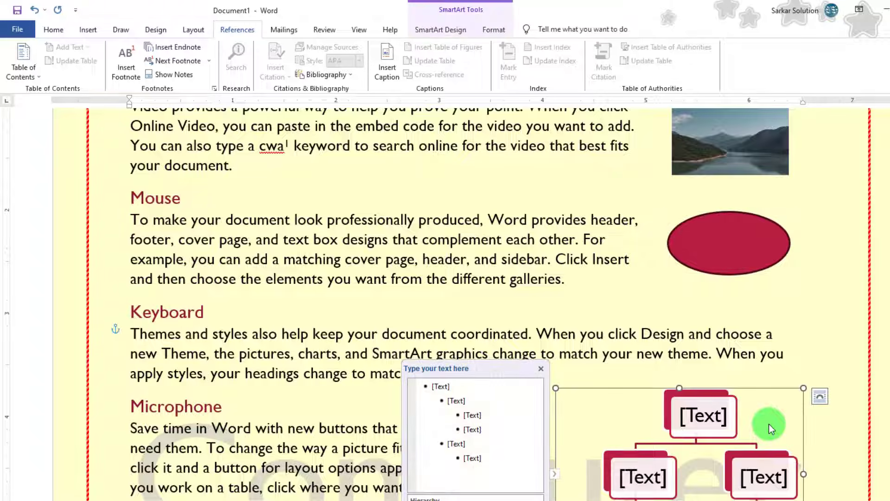
pyautogui.scroll(-2, 769, 423)
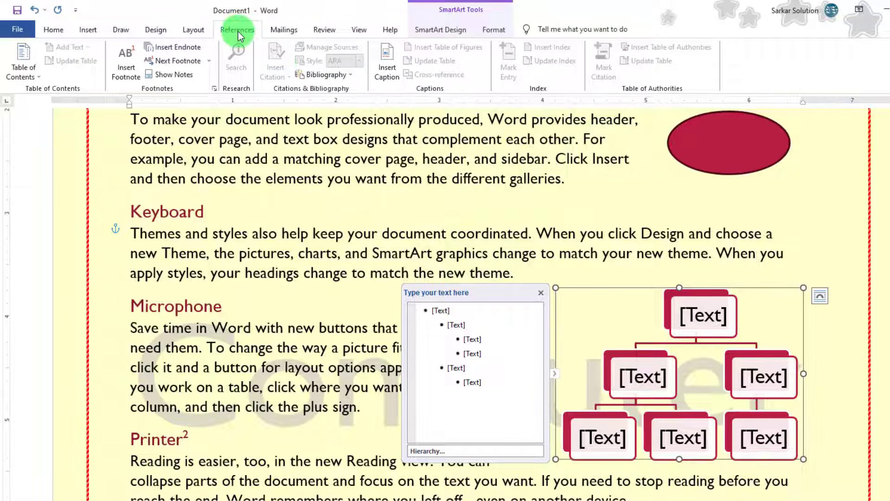
pyautogui.click(386, 79)
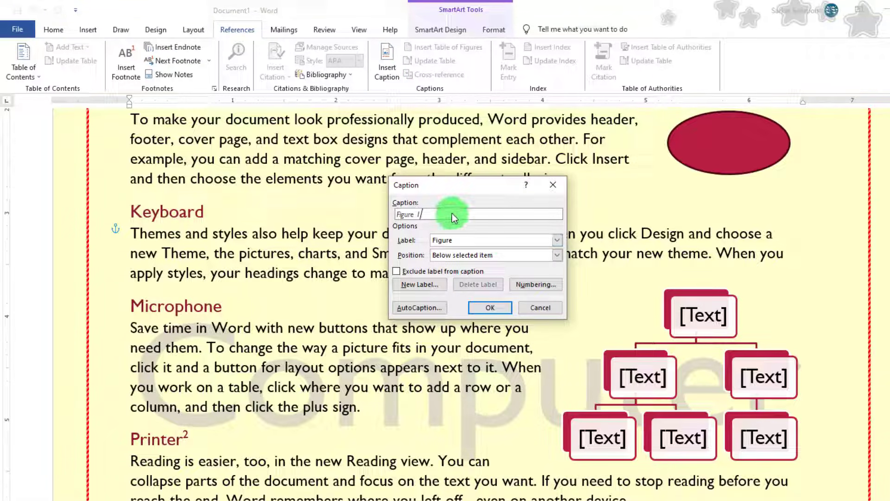
pyautogui.click(557, 240)
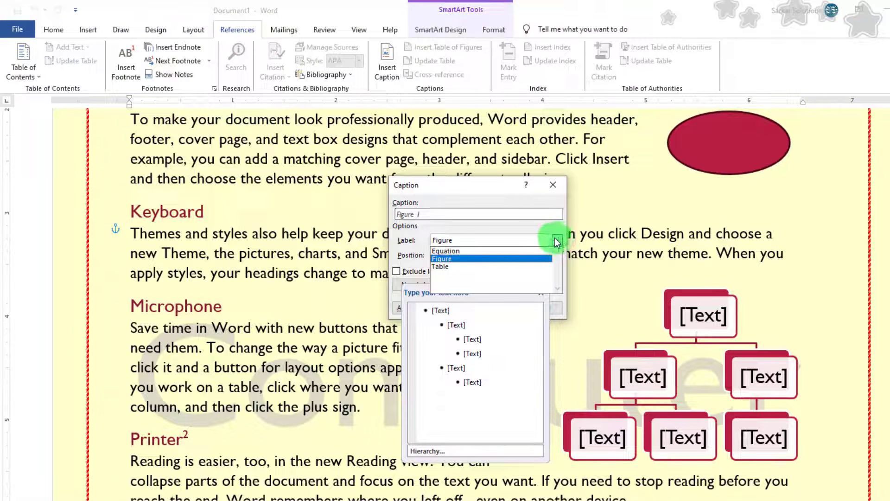
pyautogui.click(444, 259)
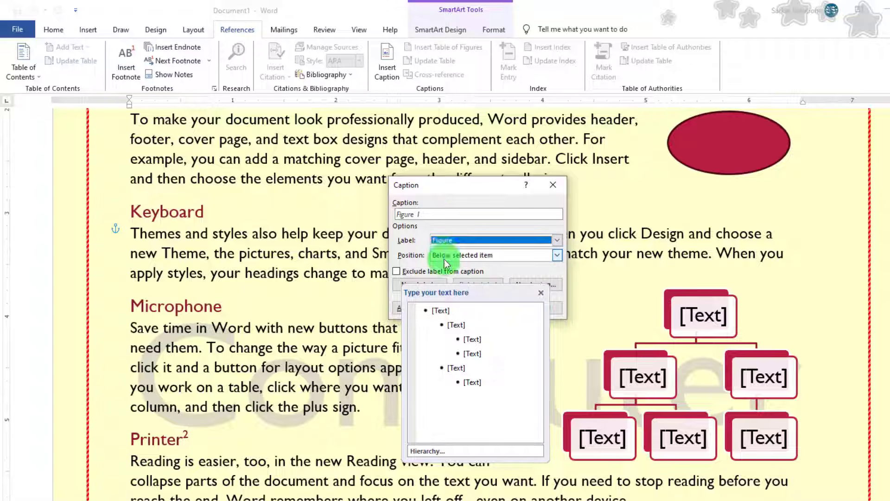
pyautogui.click(438, 214)
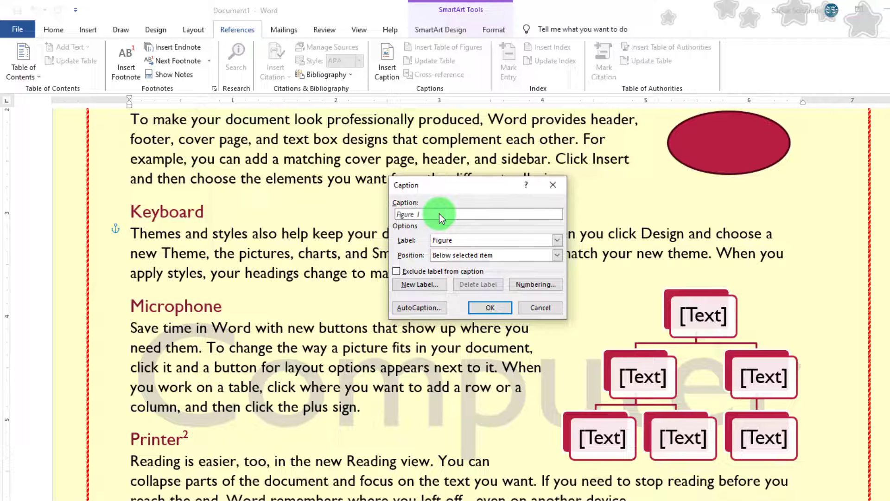
pyautogui.write('.1')
pyautogui.click(491, 307)
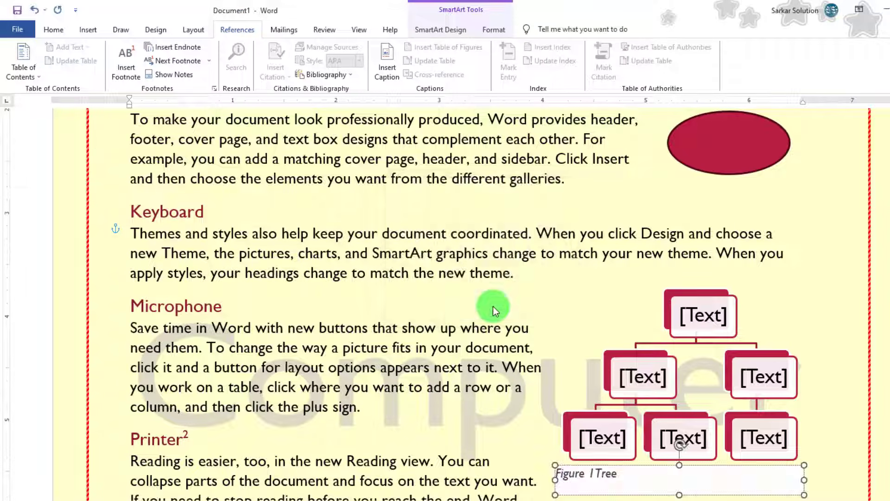
pyautogui.scroll(-1, 602, 376)
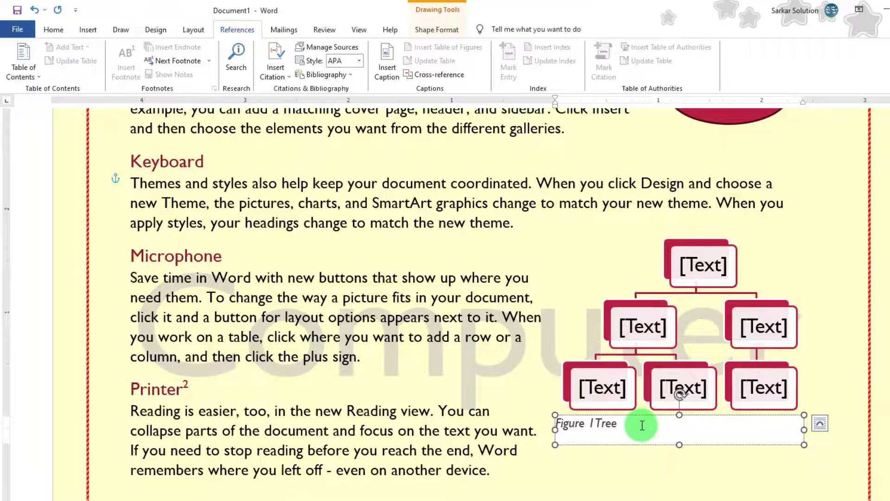
# - Insert a Continuous Cycle SmartArt graphic after the word Monitor in the "Video provides" paragraph on the page starting with "Reading is easier"
pyautogui.scroll(-10, 642, 425)
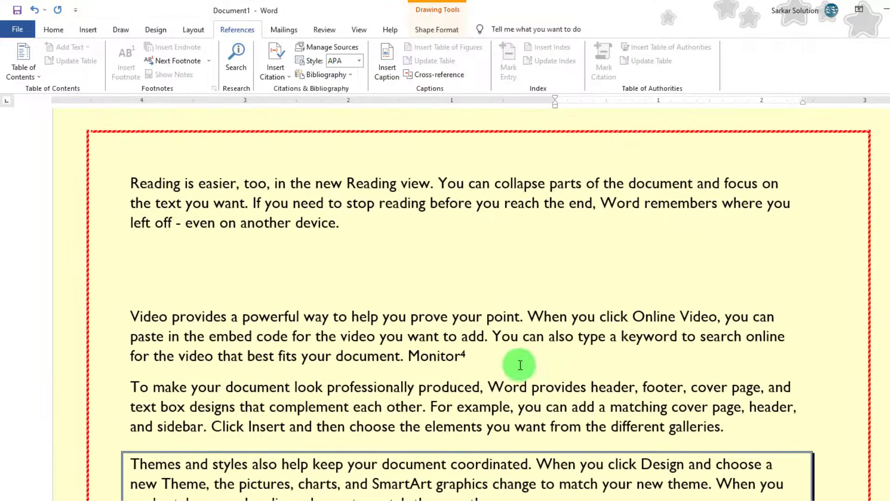
pyautogui.click(520, 365)
pyautogui.click(99, 29)
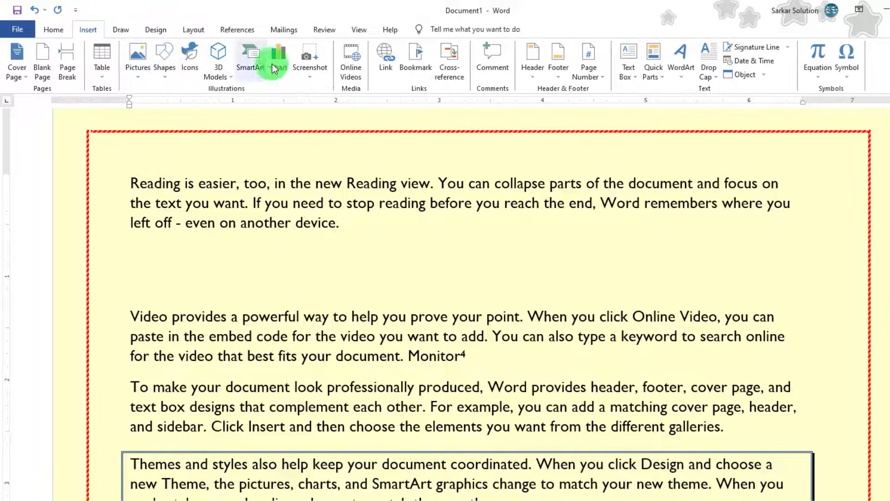
pyautogui.click(248, 60)
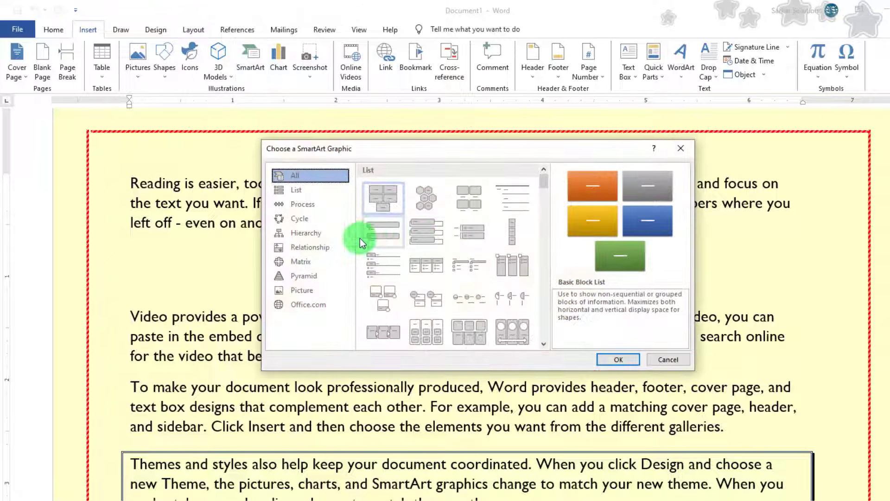
pyautogui.click(305, 217)
pyautogui.click(399, 218)
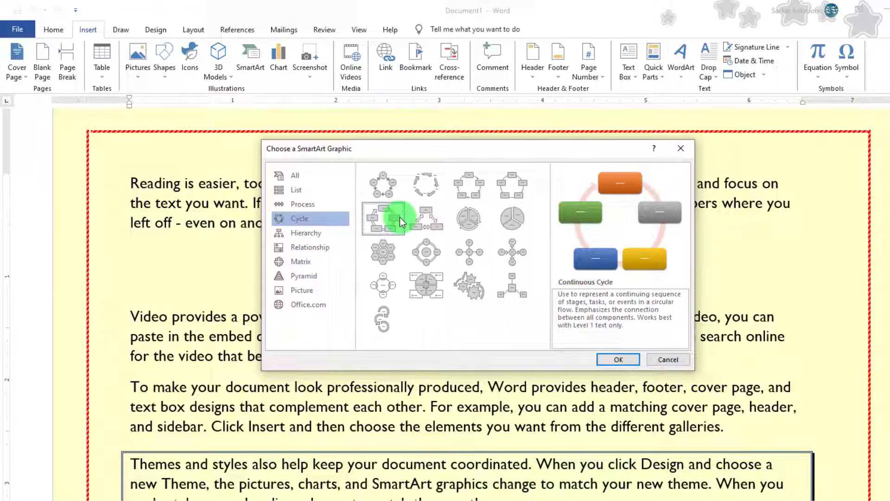
pyautogui.click(619, 359)
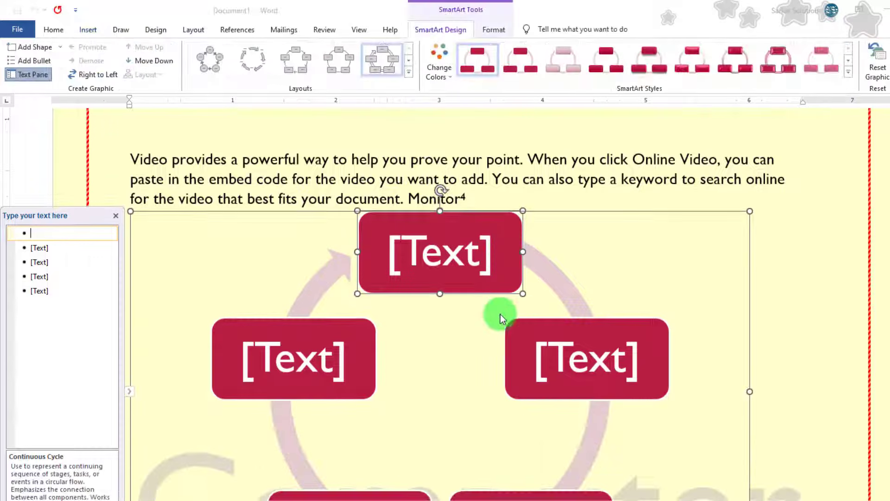
# - Shrink the cycle SmartArt to less than half its size and close its text pane
pyautogui.scroll(-4, 503, 320)
pyautogui.scroll(-4, 523, 330)
pyautogui.scroll(4, 556, 315)
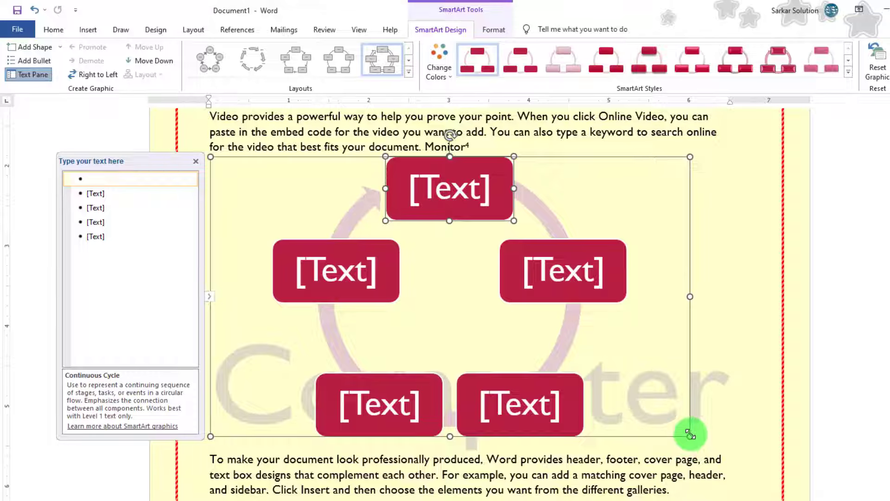
pyautogui.moveTo(691, 435); pyautogui.dragTo(413, 245)
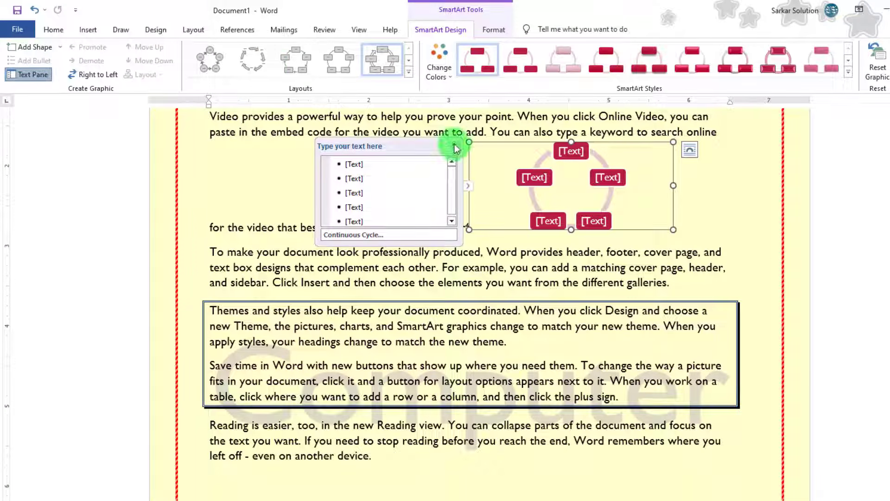
pyautogui.click(455, 148)
# - Try to caption the inline cycle SmartArt with "Figure 2 Process" below the selected item
pyautogui.click(235, 29)
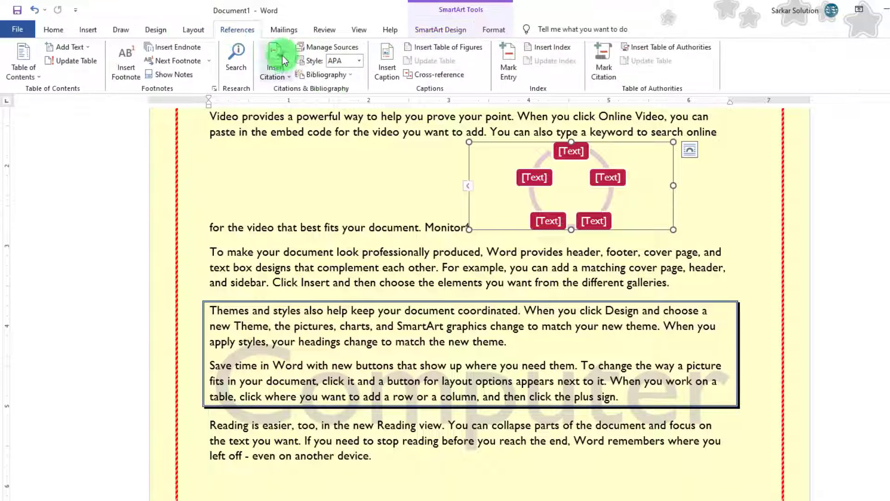
pyautogui.click(385, 65)
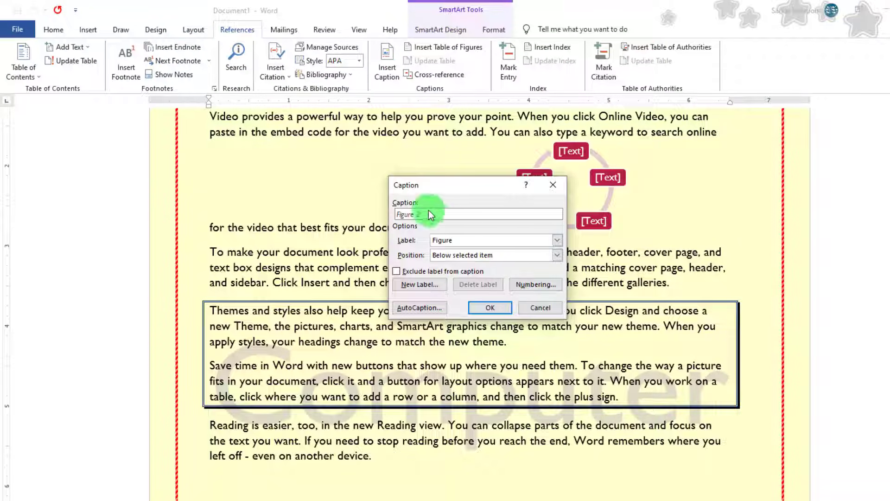
pyautogui.write('P')
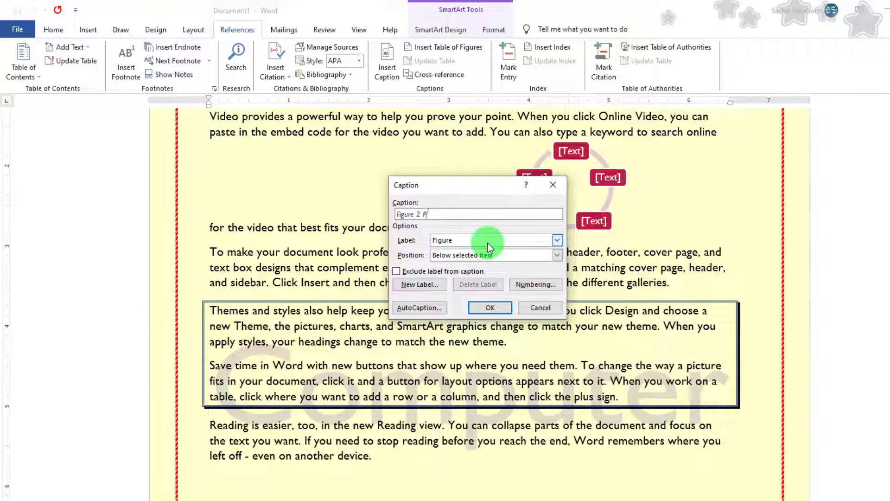
pyautogui.write('rocess')
pyautogui.click(491, 308)
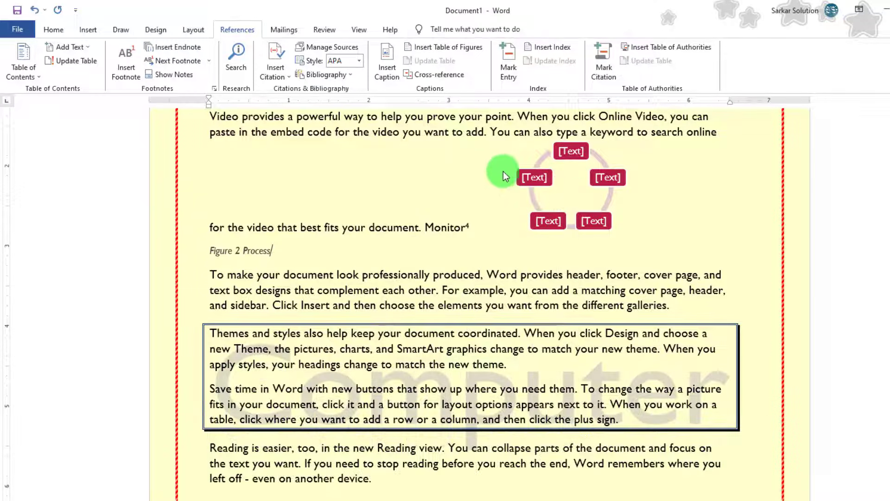
pyautogui.scroll(2, 495, 172)
pyautogui.hotkey('ctrl', 'z')
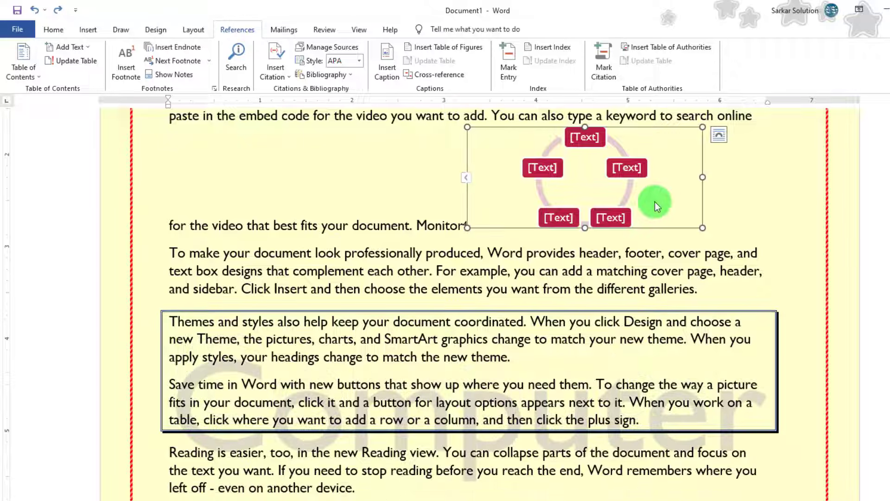
# - Add blank lines before "for the video that best fits your document" in the paragraph holding the cycle SmartArt
pyautogui.click(170, 225)
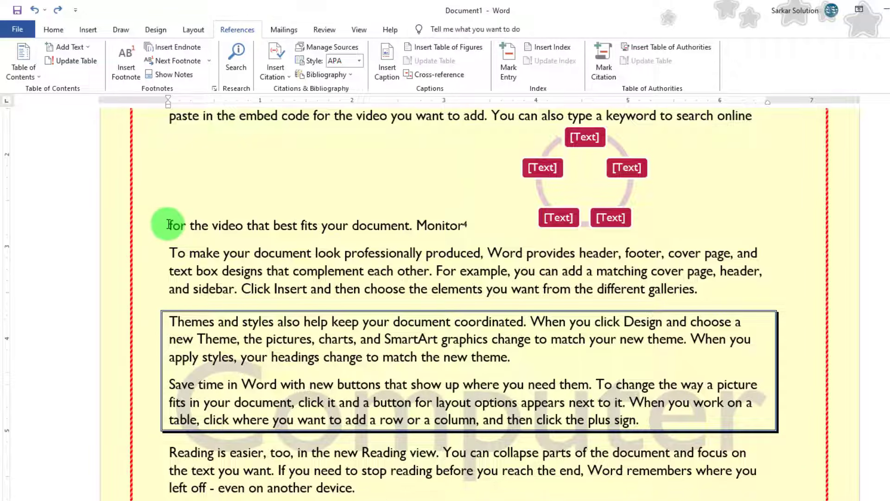
pyautogui.press('Return')
pyautogui.press('Return')
pyautogui.press('Return')
# - Give the cycle SmartArt square text wrapping and move it up against the right margin, beside the Monitor line
pyautogui.click(624, 231)
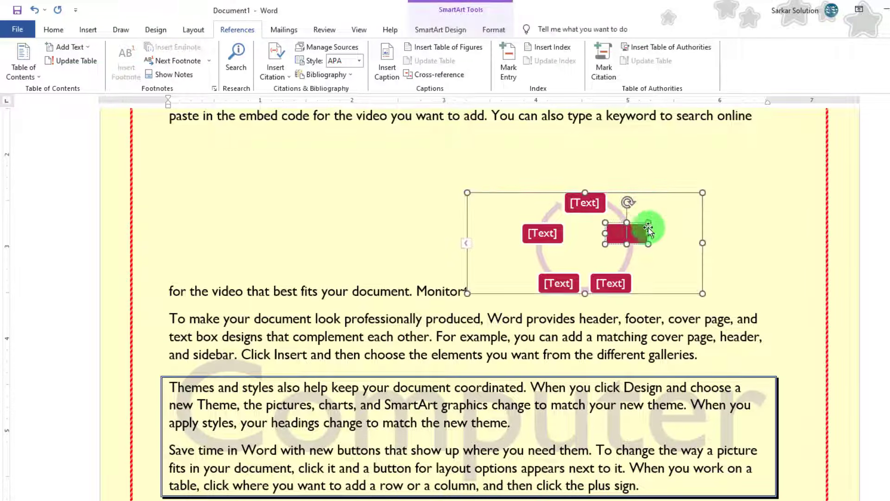
pyautogui.click(654, 195)
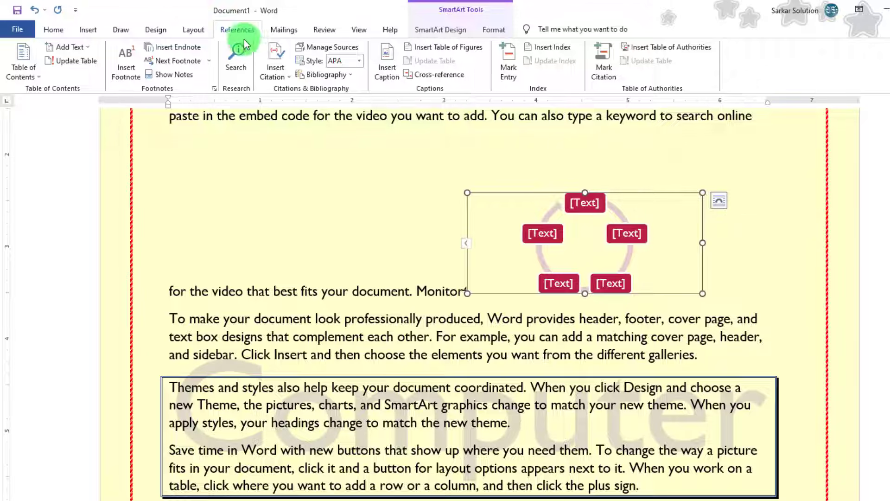
pyautogui.click(445, 31)
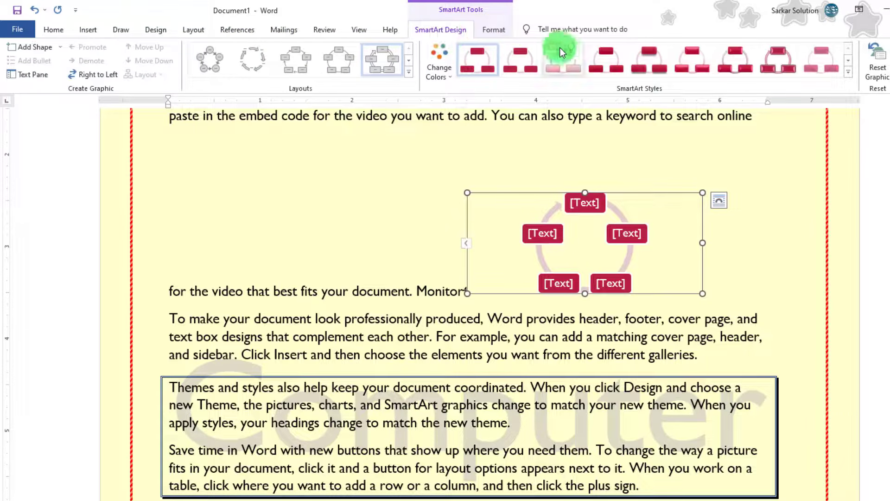
pyautogui.click(507, 29)
pyautogui.click(669, 65)
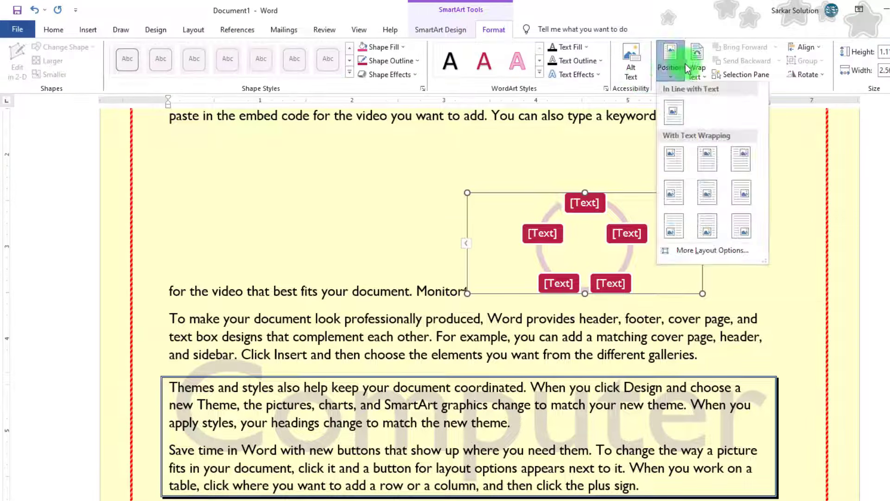
pyautogui.click(697, 69)
pyautogui.click(716, 105)
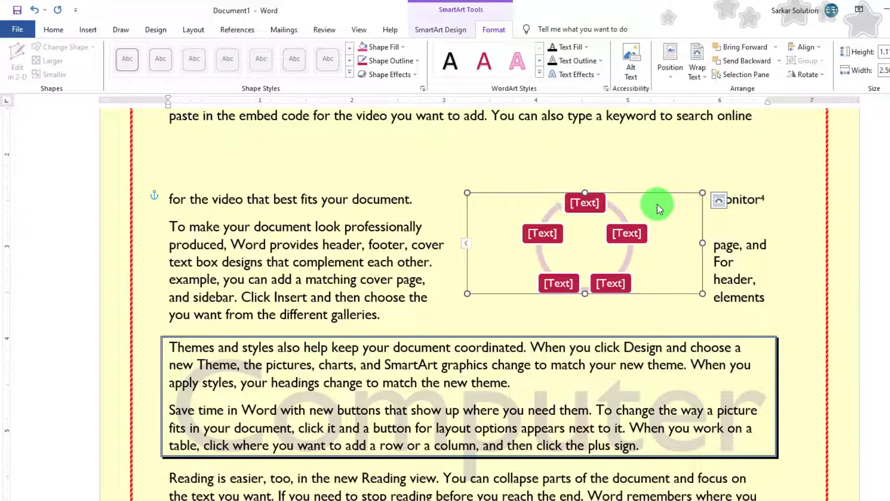
pyautogui.moveTo(656, 193); pyautogui.dragTo(723, 142)
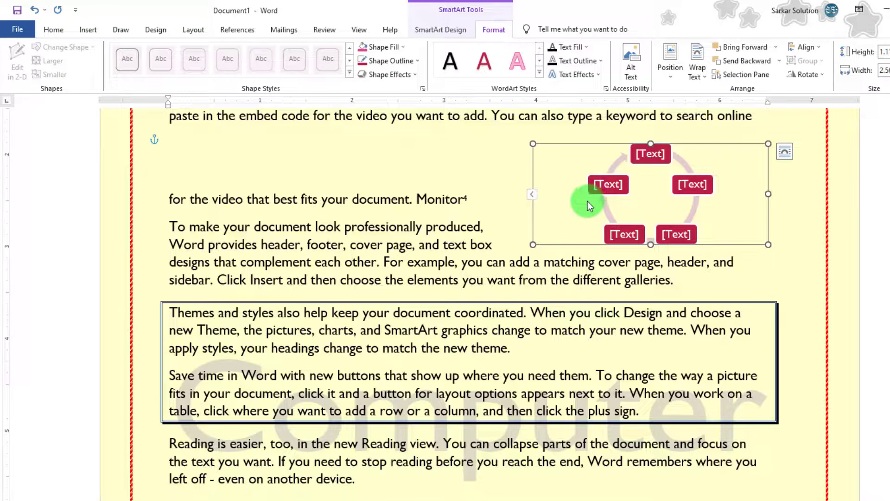
# - Insert the caption "Figure 2 Process" below the floating cycle SmartArt
pyautogui.click(238, 29)
pyautogui.click(385, 68)
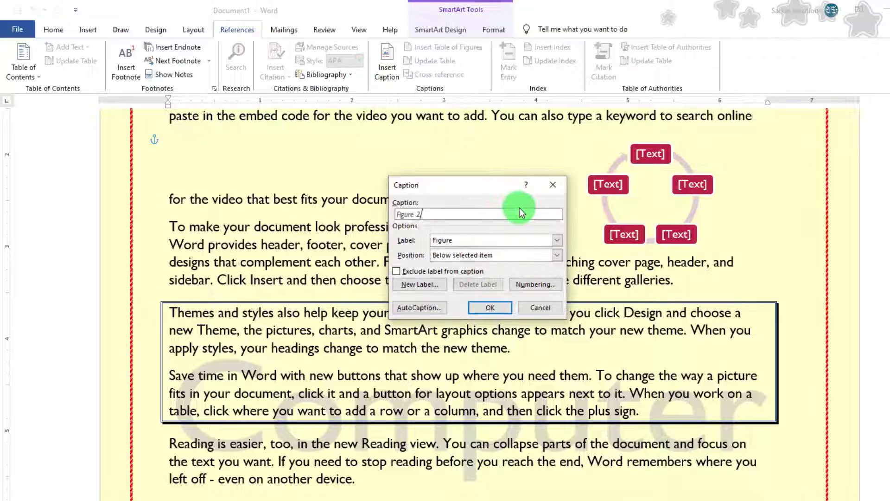
pyautogui.write('Proc')
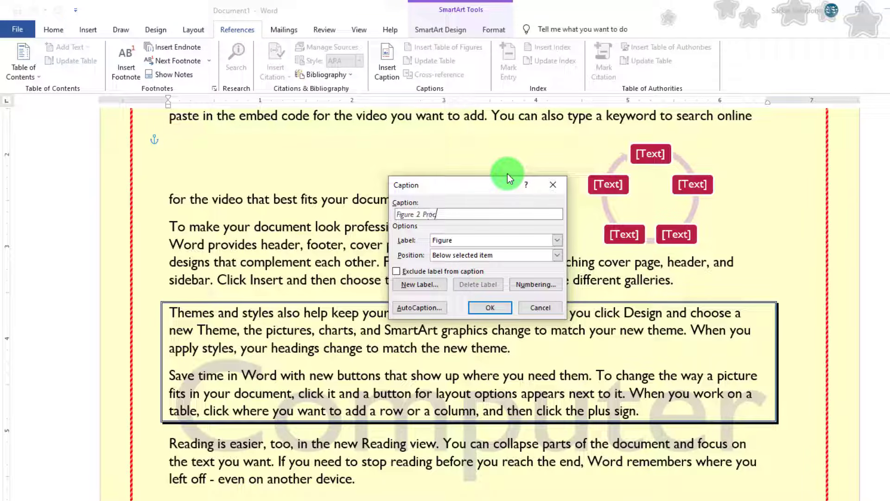
pyautogui.write('ess')
pyautogui.press('Return')
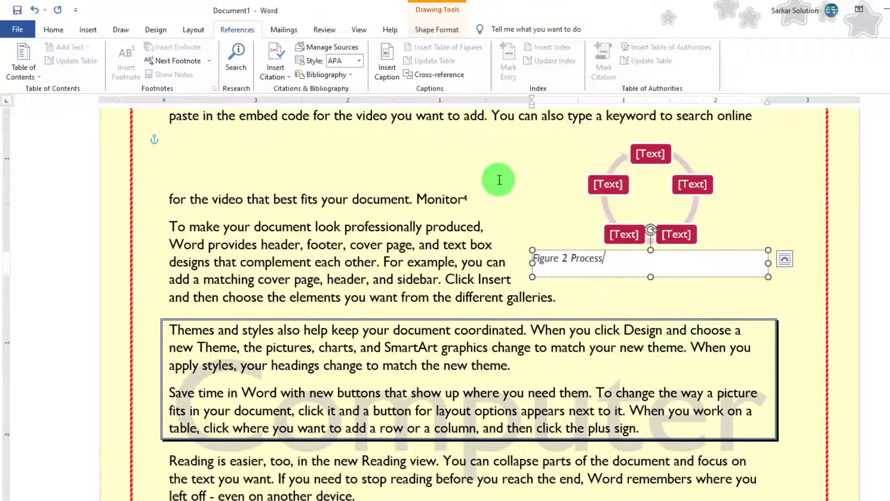
# - Return to the first page, insert an empty line above the "Computer" title, and place the cursor in it
pyautogui.scroll(15, 663, 228)
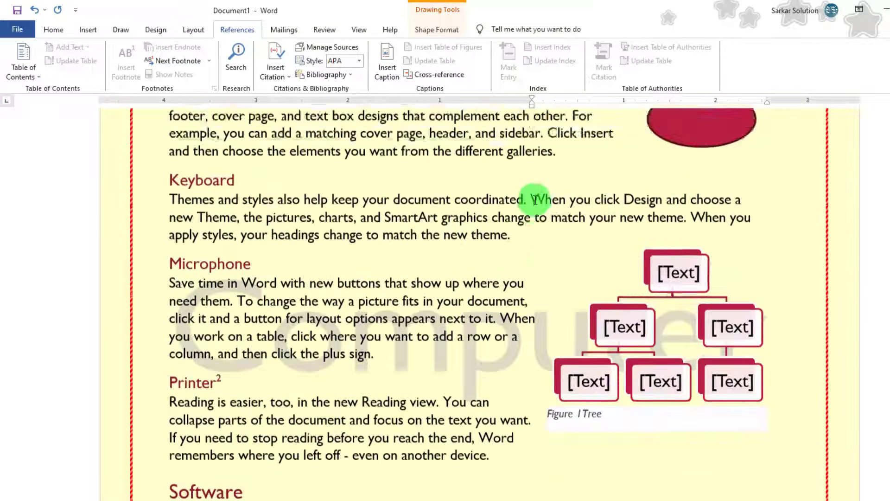
pyautogui.scroll(5, 534, 199)
pyautogui.click(254, 250)
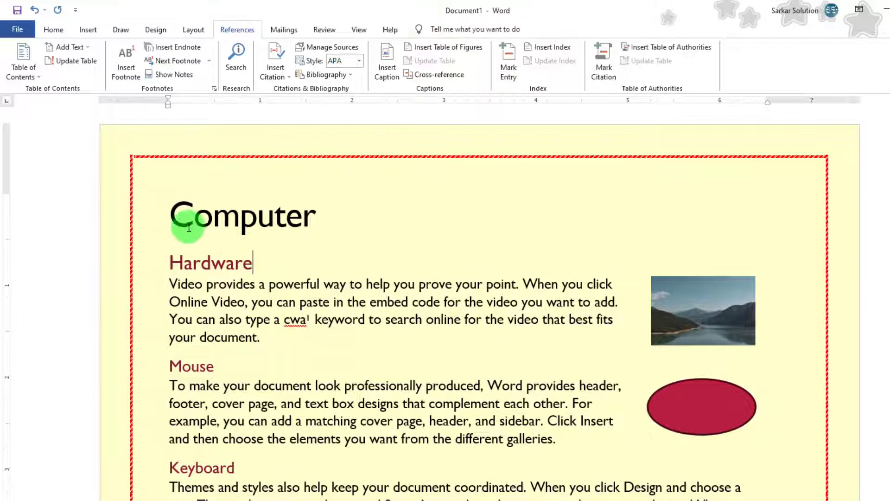
pyautogui.click(189, 228)
pyautogui.press('Return')
pyautogui.click(195, 201)
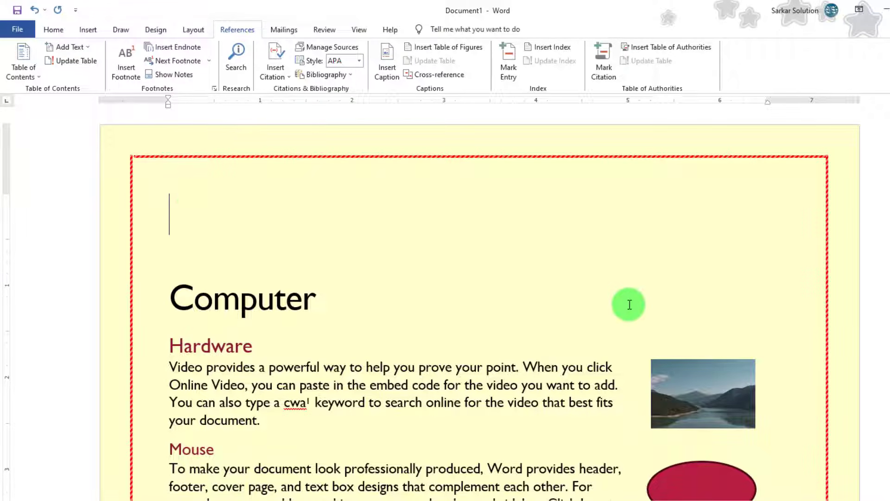
# - Switch to Document2 and go up to its Table of Contents on the first page
pyautogui.hotkey('alt', 'Tab')
pyautogui.scroll(10, 412, 260)
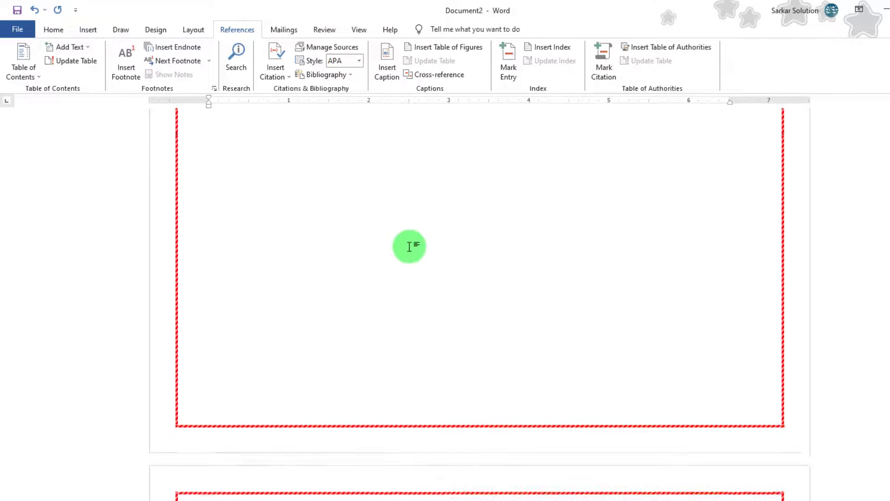
pyautogui.scroll(1, 413, 259)
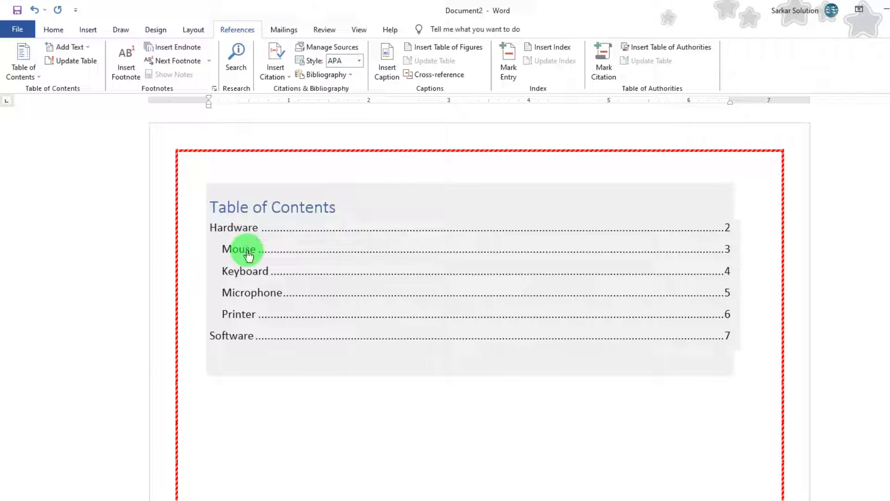
# - Follow the Mouse entry in the Table of Contents to its heading, and go back up to the table
pyautogui.keyDown('ctrl'); pyautogui.click(248, 251); pyautogui.keyUp('ctrl')
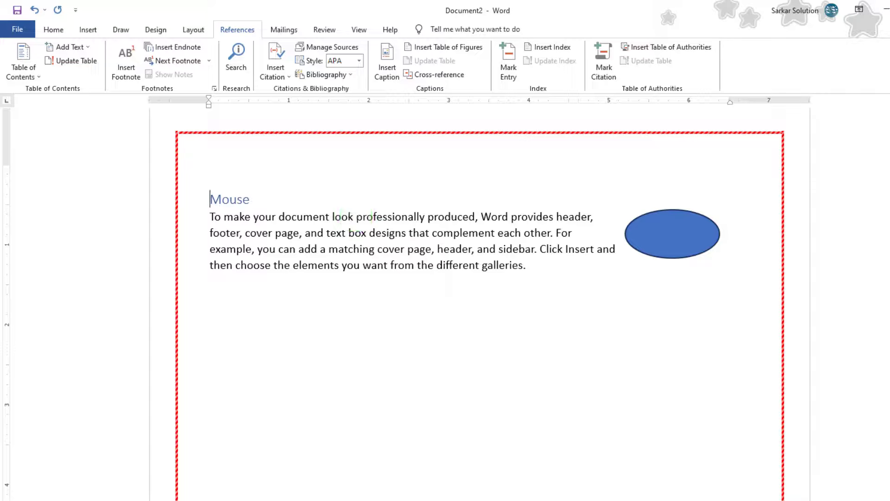
pyautogui.scroll(15, 356, 217)
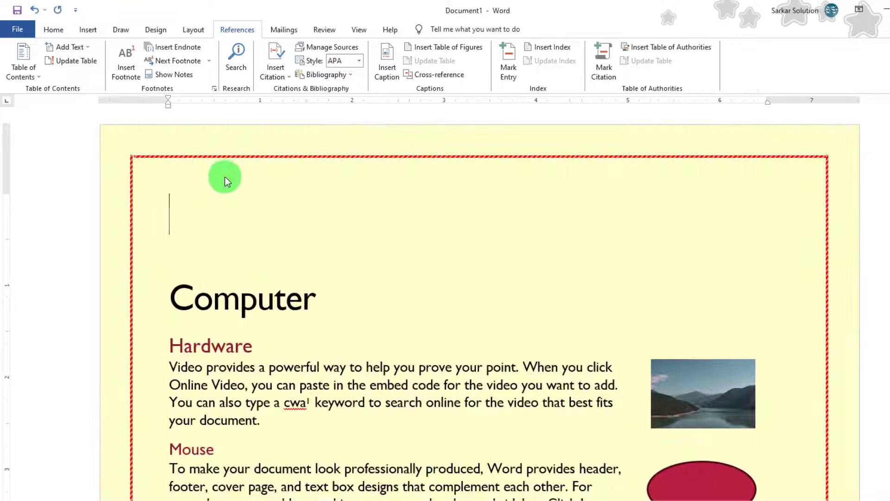
# - In Document1, insert hyperlinked footnote-number cross-references to "This is Chhindwara" and "This is Output Device" above the "Computer" title
pyautogui.click(443, 75)
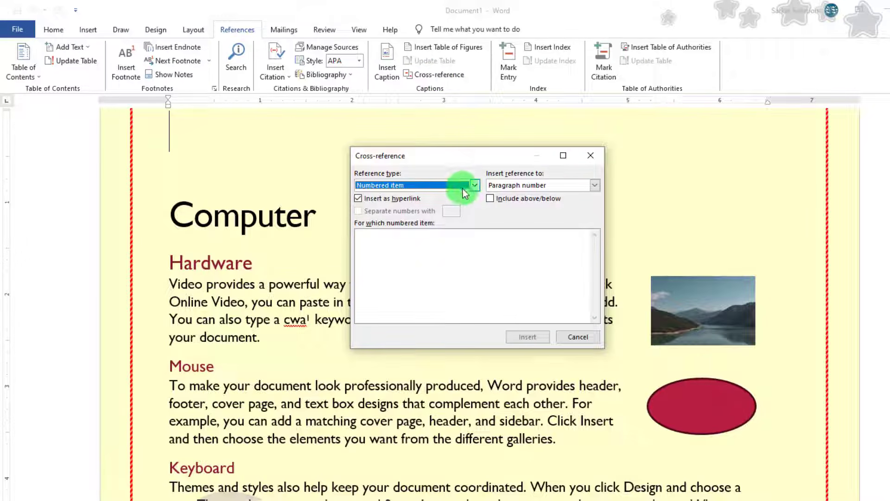
pyautogui.click(474, 185)
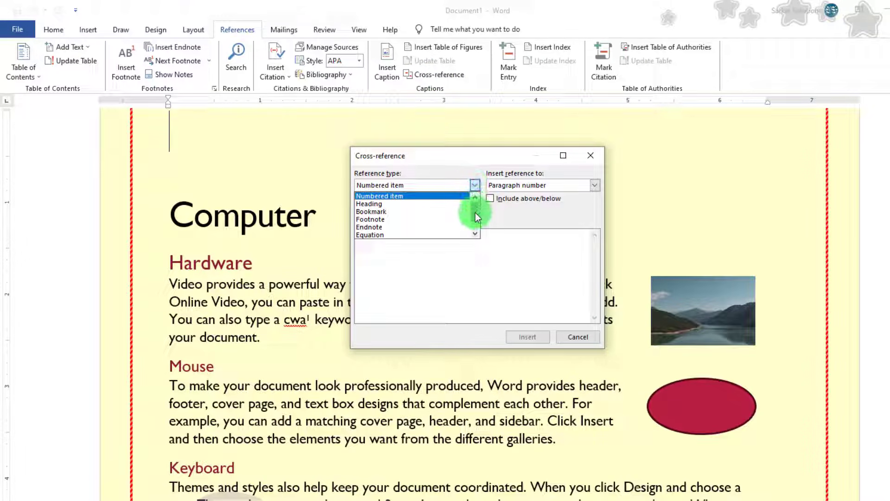
pyautogui.moveTo(475, 213)
pyautogui.mouseDown()
pyautogui.moveTo(475, 224)
pyautogui.moveTo(473, 205)
pyautogui.moveTo(474, 218)
pyautogui.mouseUp()
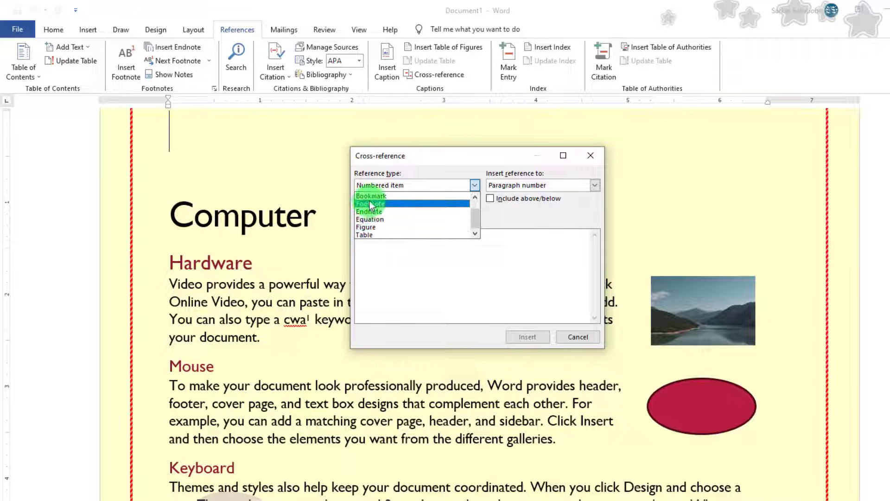
pyautogui.scroll(1, 369, 216)
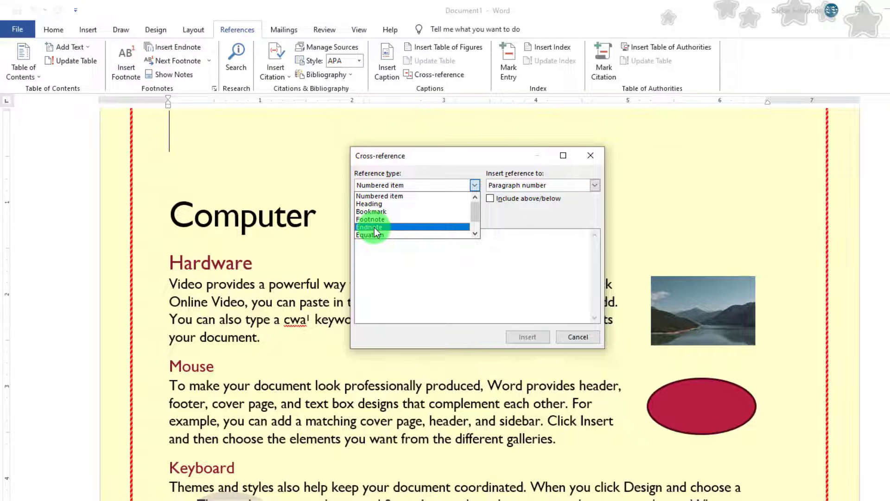
pyautogui.click(374, 227)
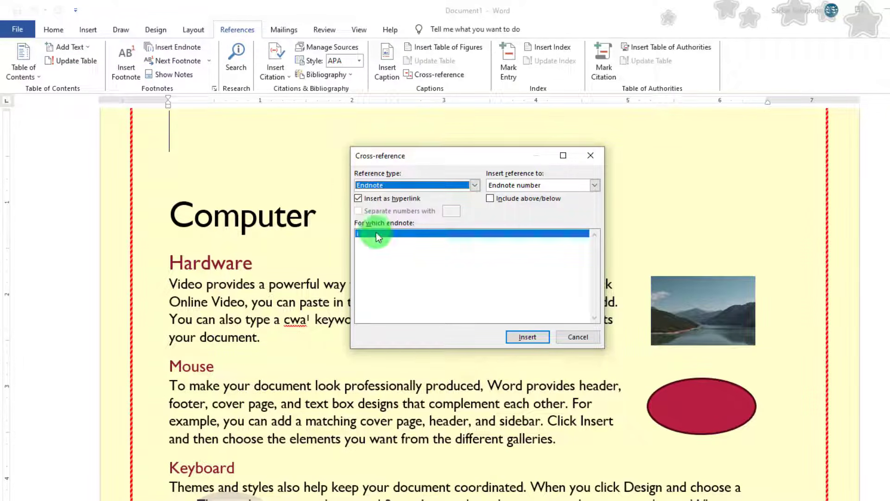
pyautogui.click(427, 182)
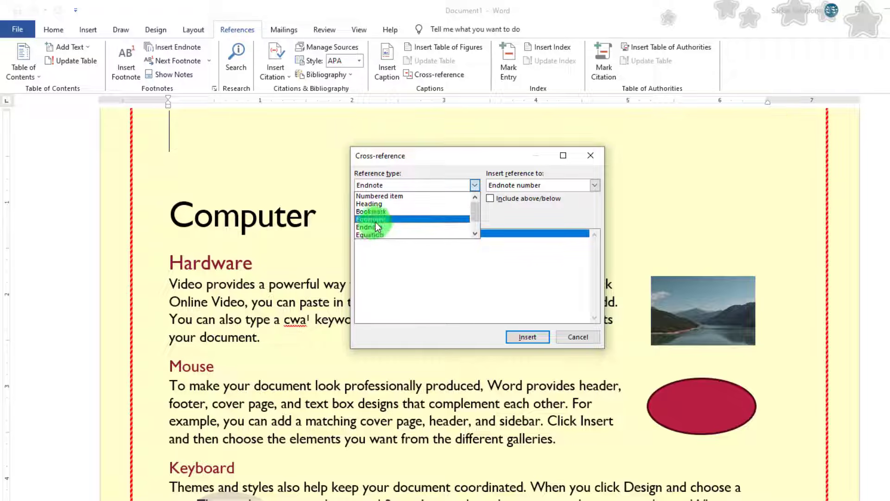
pyautogui.click(375, 220)
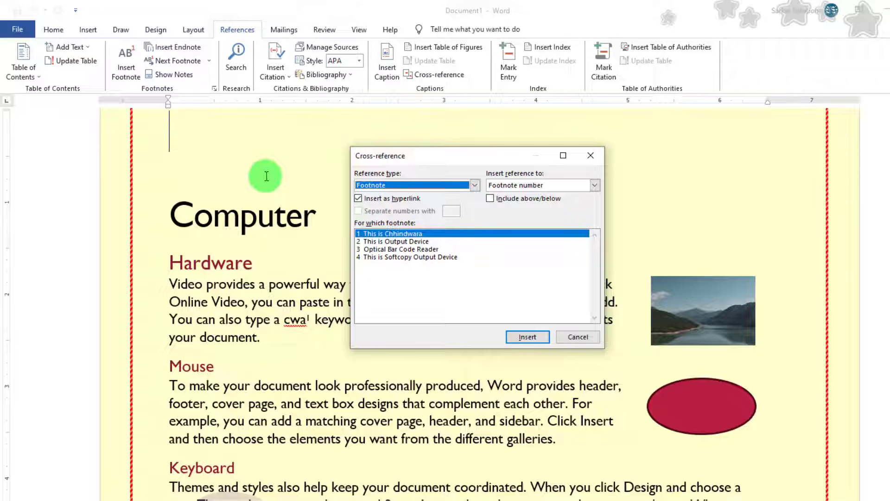
pyautogui.click(527, 336)
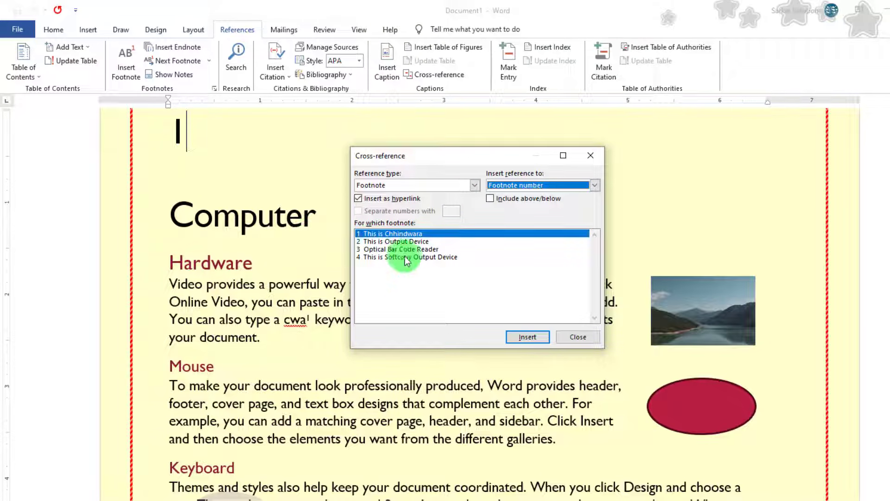
pyautogui.click(420, 241)
pyautogui.click(527, 334)
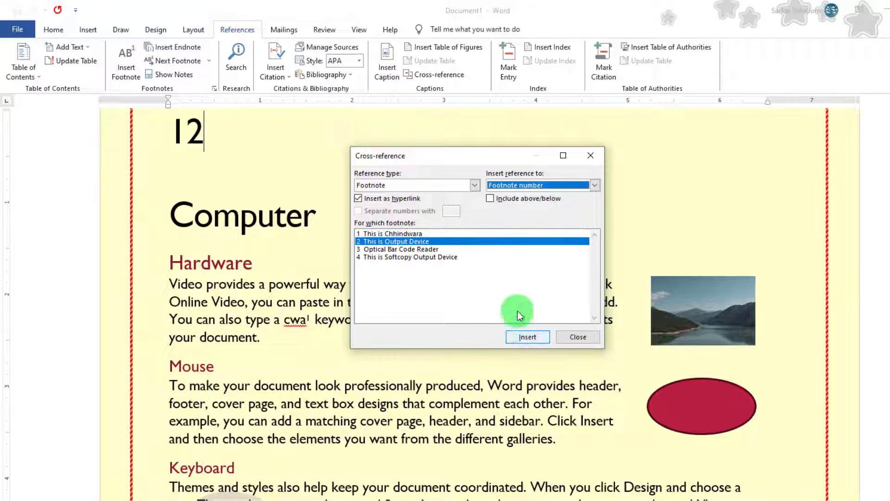
# - Insert entire-caption cross-references to the figures "Figure 1Tree" and "Figure 2 Process" after the footnote references
pyautogui.click(469, 186)
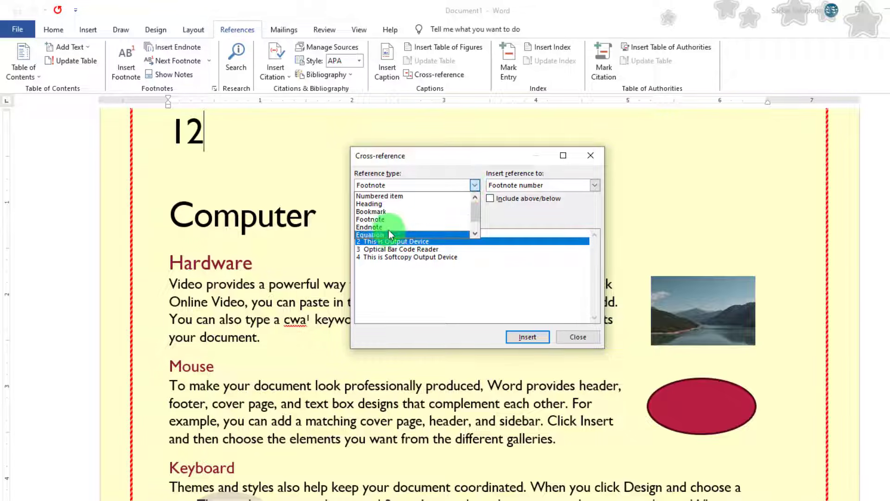
pyautogui.click(373, 227)
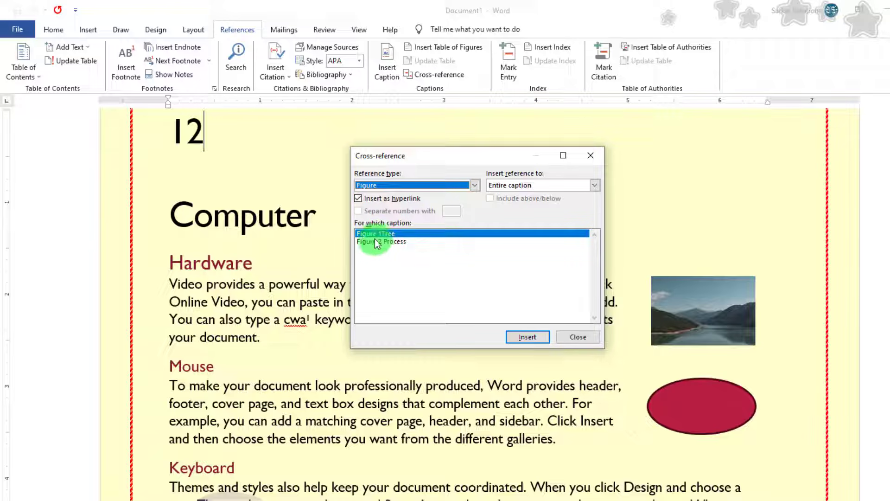
pyautogui.click(528, 337)
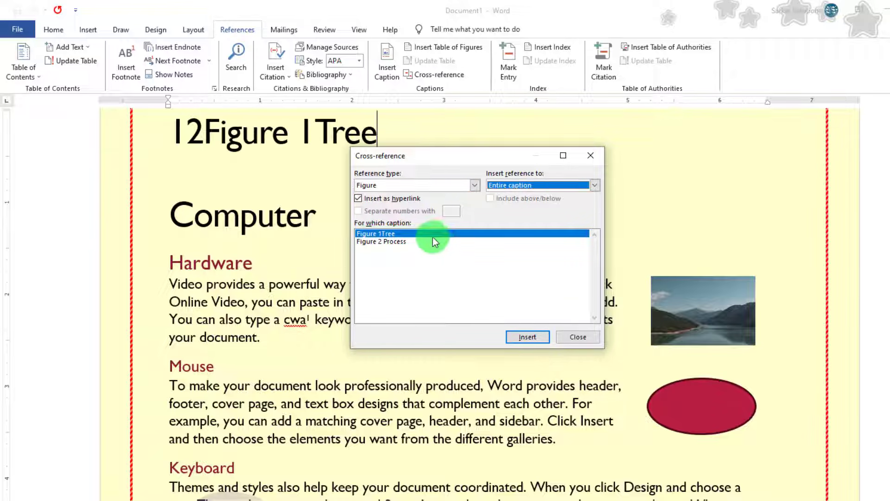
pyautogui.click(412, 242)
pyautogui.click(538, 338)
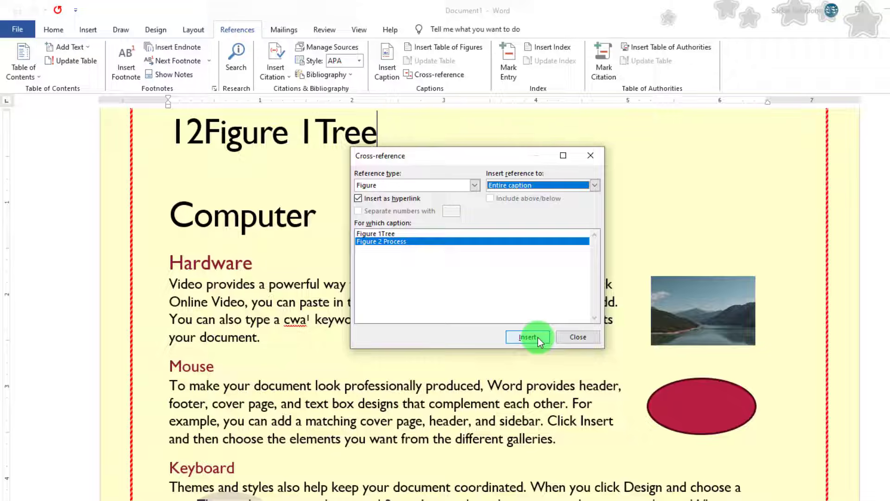
pyautogui.click(578, 337)
pyautogui.scroll(2, 287, 199)
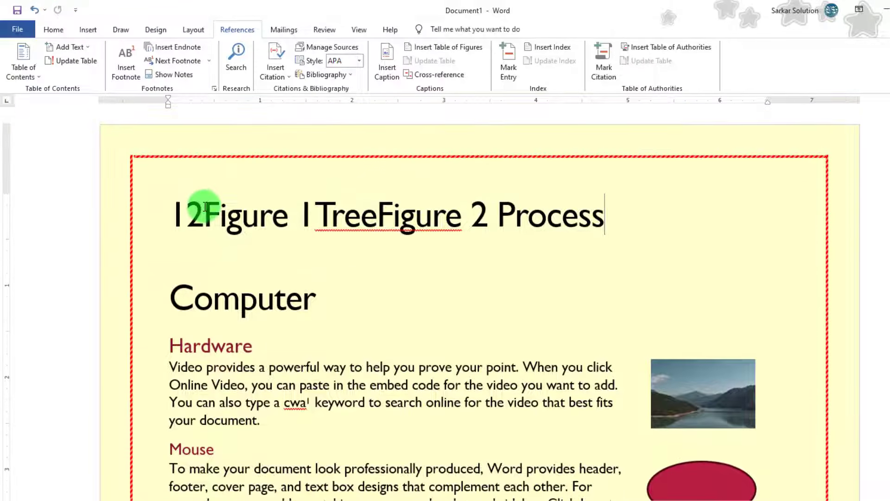
# - Split the inserted cross-references so that 1, 2, Figure 1Tree and Figure 2 Process each stand on their own line
pyautogui.click(194, 213)
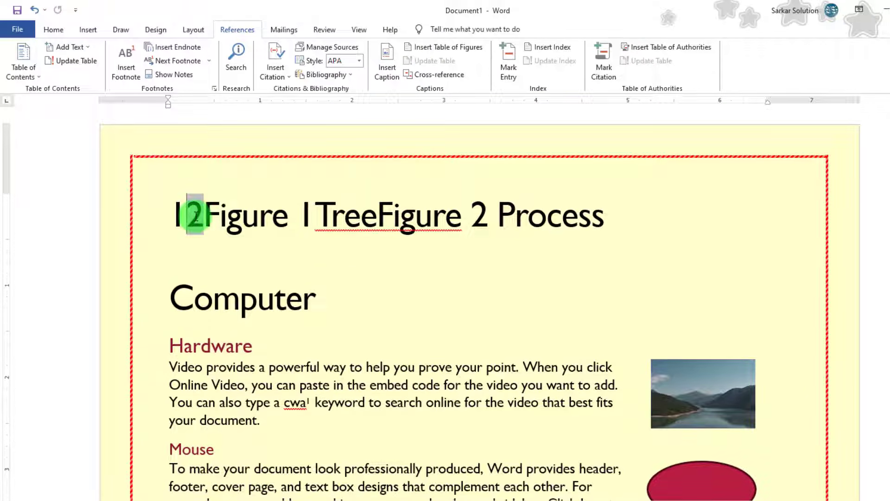
pyautogui.press('Return')
pyautogui.click(185, 252)
pyautogui.press('Return')
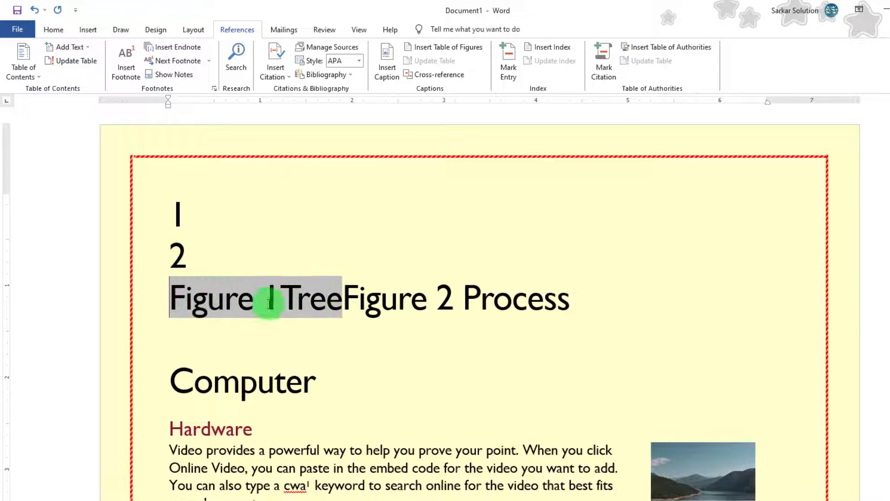
pyautogui.click(348, 301)
pyautogui.press('Return')
pyautogui.click(312, 366)
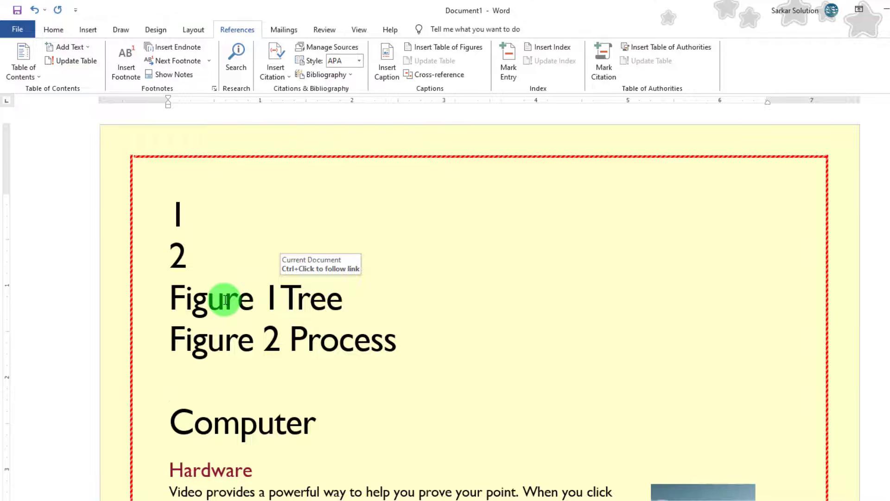
# - Follow the Figure 1Tree and Figure 2 Process cross-references to their captions, returning to the first page after each
pyautogui.keyDown('ctrl'); pyautogui.click(209, 302); pyautogui.keyUp('ctrl')
pyautogui.scroll(5, 621, 181)
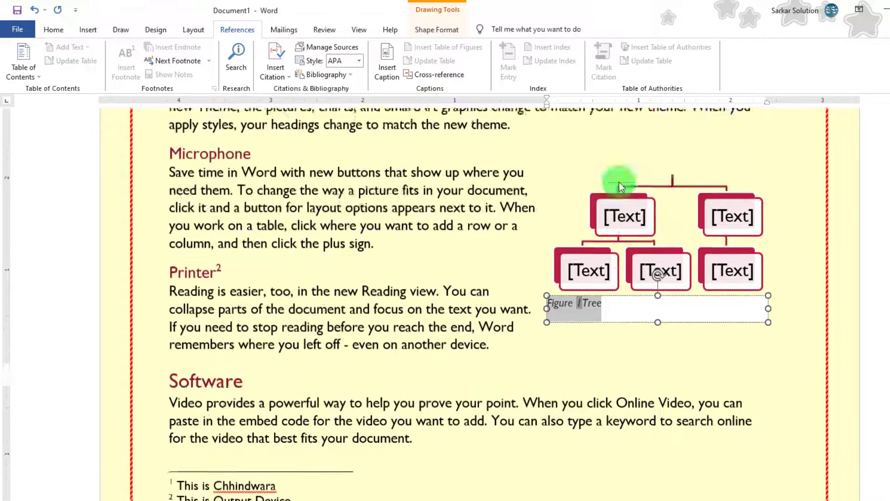
pyautogui.scroll(10, 624, 210)
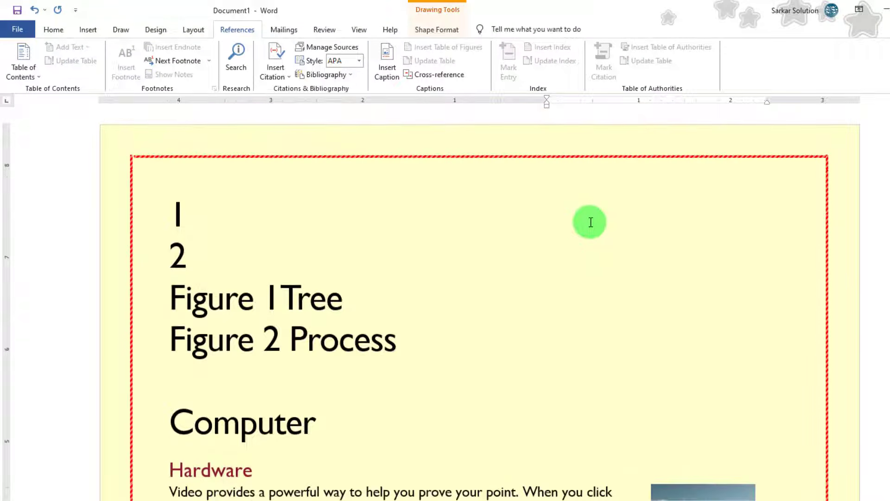
pyautogui.keyDown('ctrl'); pyautogui.click(227, 342); pyautogui.keyUp('ctrl')
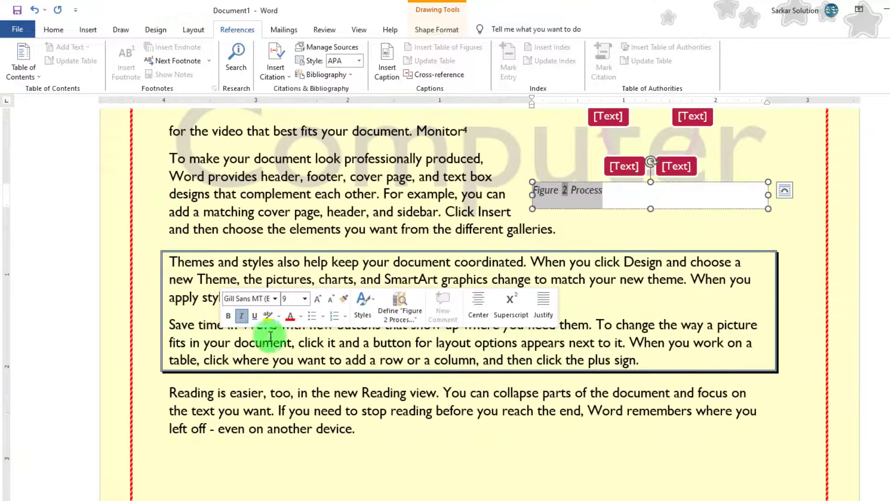
pyautogui.scroll(10, 666, 176)
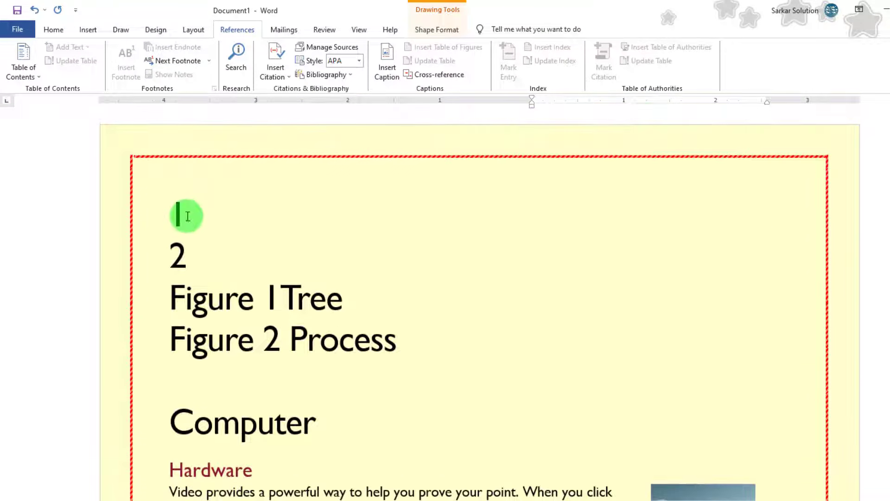
# - Follow the footnote cross-references 1 and 2 to their reference marks in the Hardware paragraph and the Printer heading
pyautogui.click(179, 220)
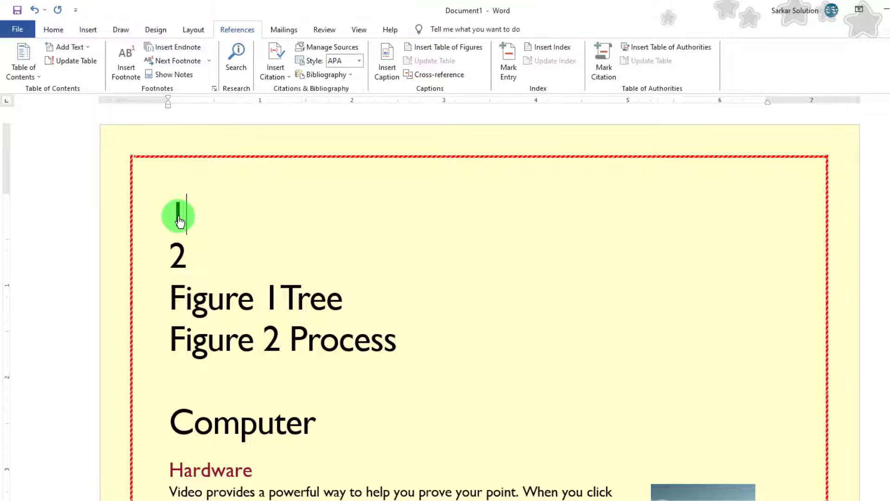
pyautogui.keyDown('ctrl'); pyautogui.click(179, 219); pyautogui.keyUp('ctrl')
pyautogui.keyDown('ctrl'); pyautogui.doubleClick(179, 219); pyautogui.keyUp('ctrl')
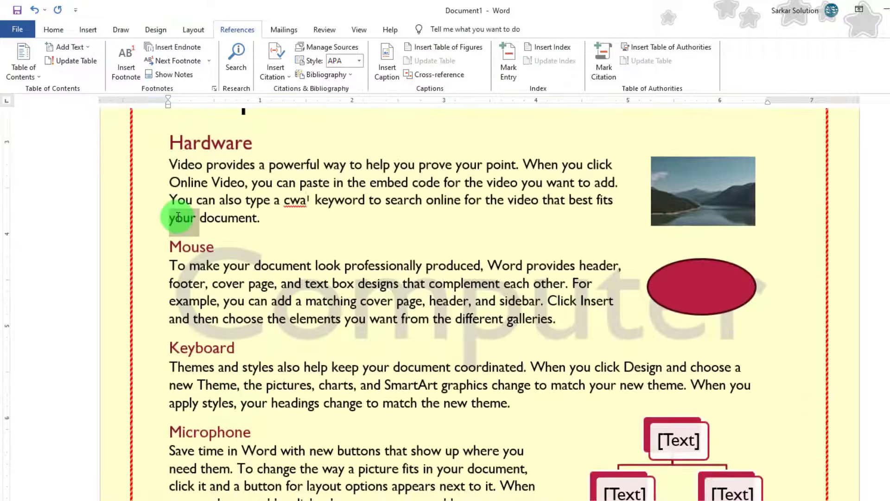
pyautogui.click(298, 202)
pyautogui.scroll(6, 262, 210)
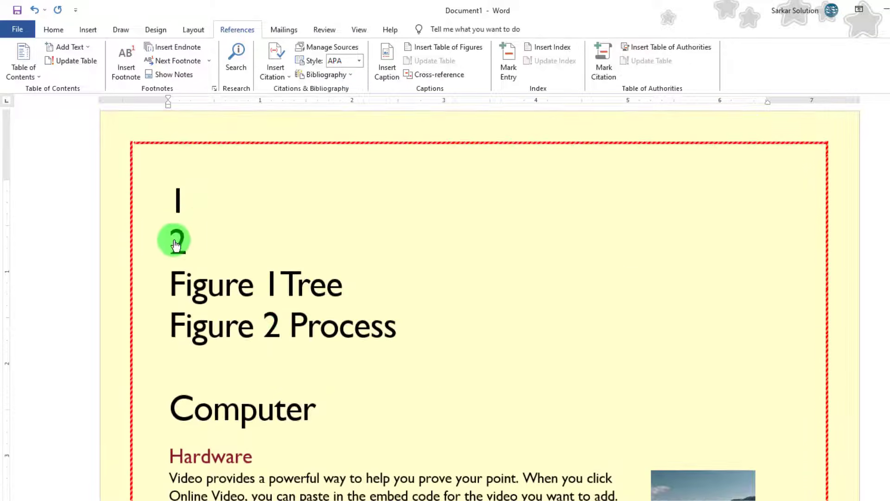
pyautogui.keyDown('ctrl'); pyautogui.click(179, 240); pyautogui.keyUp('ctrl')
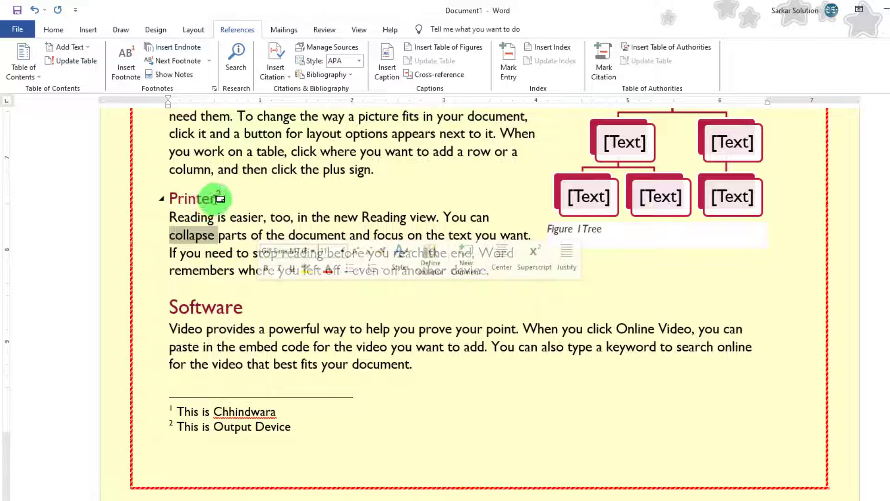
pyautogui.click(231, 216)
pyautogui.scroll(4, 192, 175)
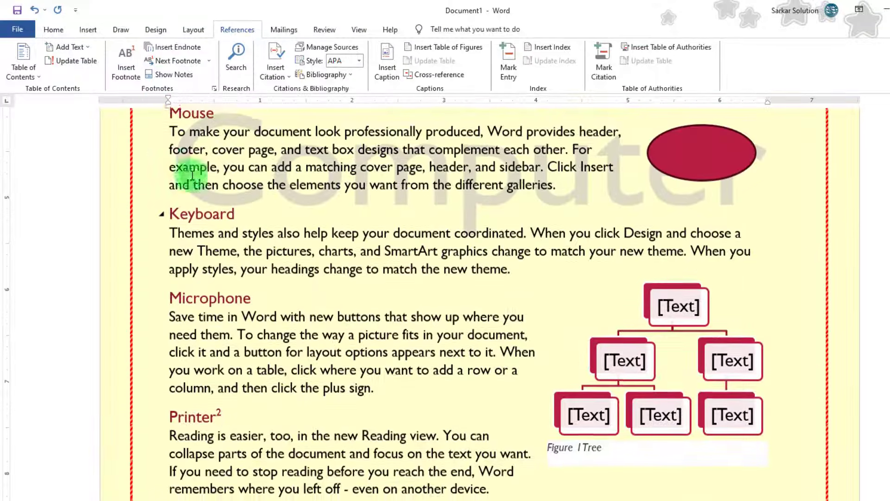
# - Go to the next footnote mark in the document, and from there to the previous endnote
pyautogui.click(183, 60)
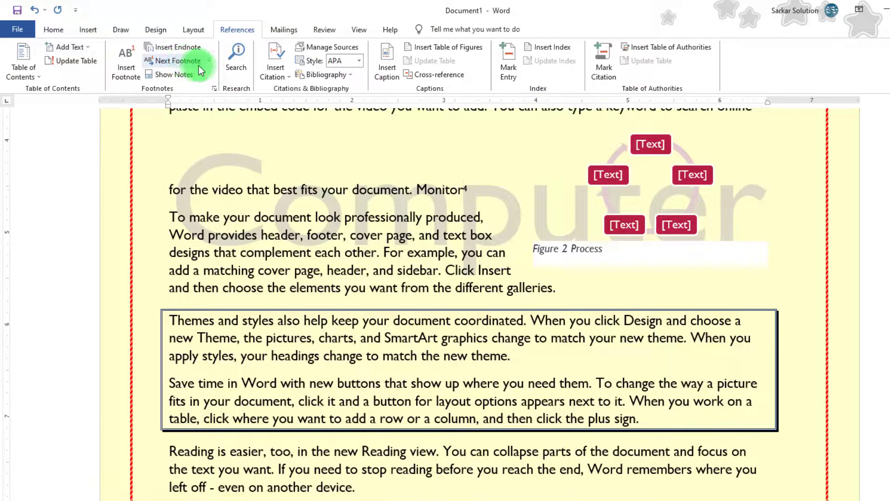
pyautogui.click(210, 61)
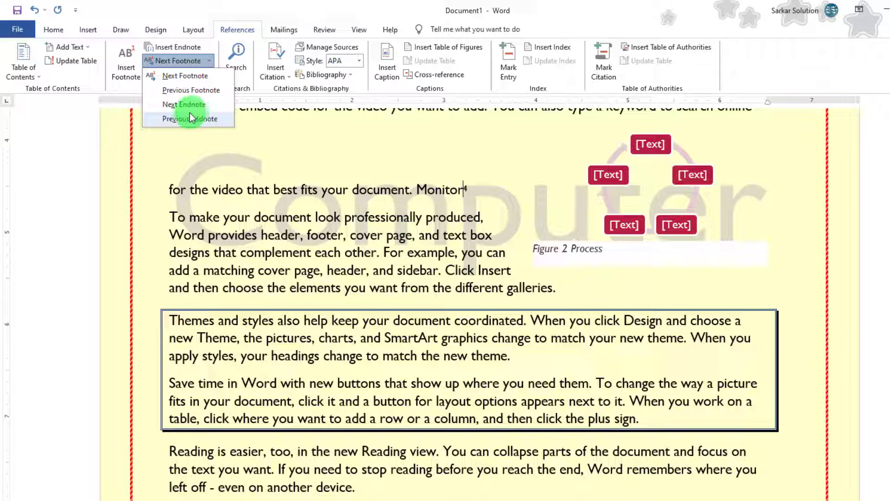
pyautogui.click(207, 120)
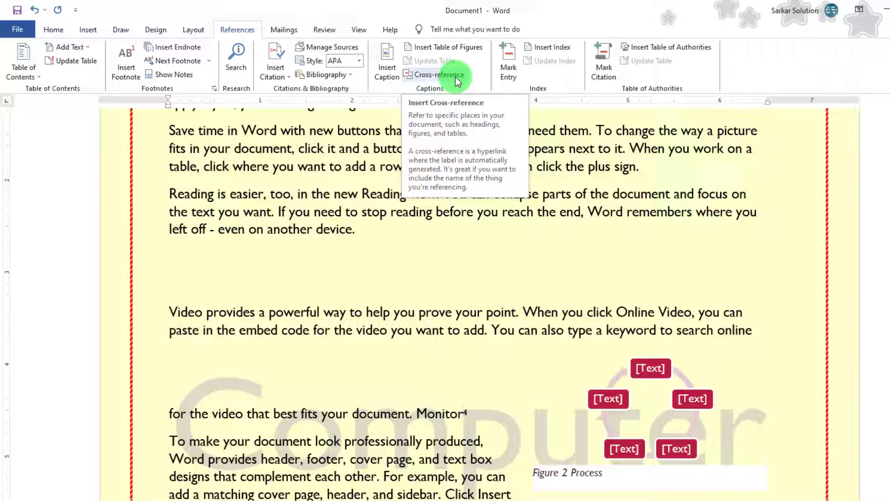
# - Insert three empty lines above the list of cross-references on the first page and place the cursor in the first one
pyautogui.scroll(10, 263, 252)
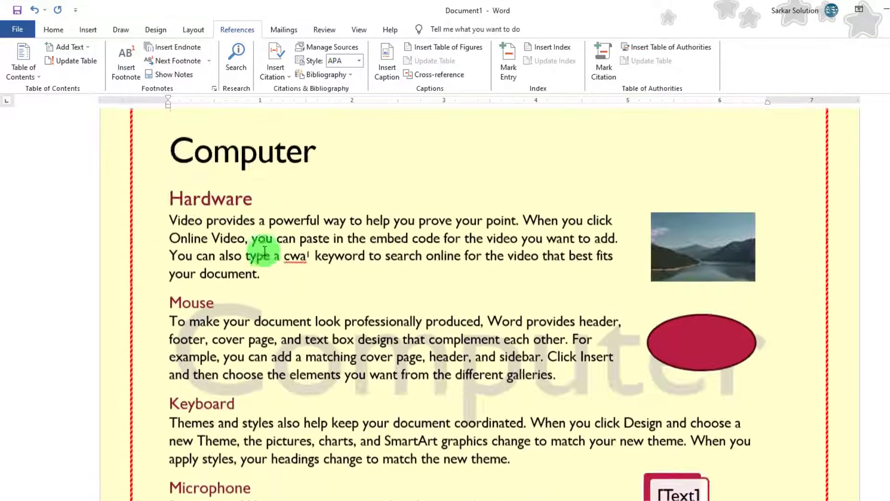
pyautogui.scroll(5, 264, 251)
pyautogui.click(183, 216)
pyautogui.click(175, 217)
pyautogui.press('Return')
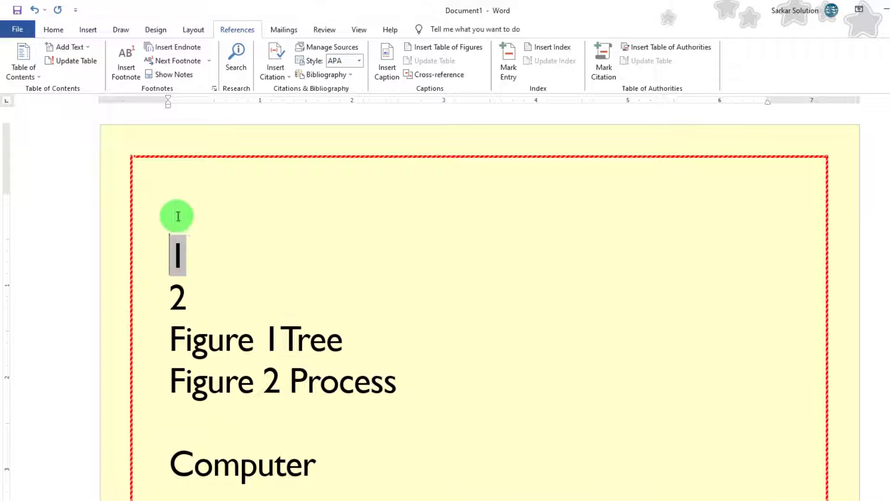
pyautogui.press('Return')
pyautogui.press('Return')
pyautogui.click(183, 211)
# - Insert a table of figures for the Figure captions on the first empty line, with right-aligned page numbers and a dotted tab leader
pyautogui.click(425, 51)
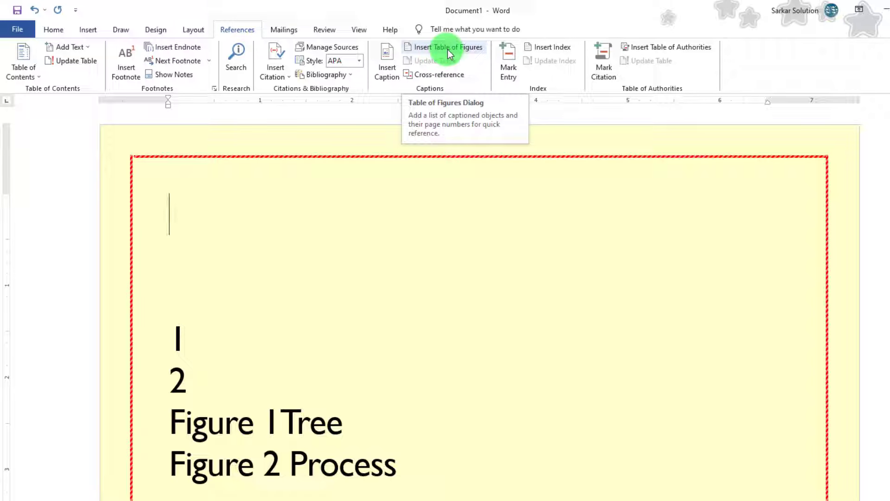
pyautogui.click(447, 49)
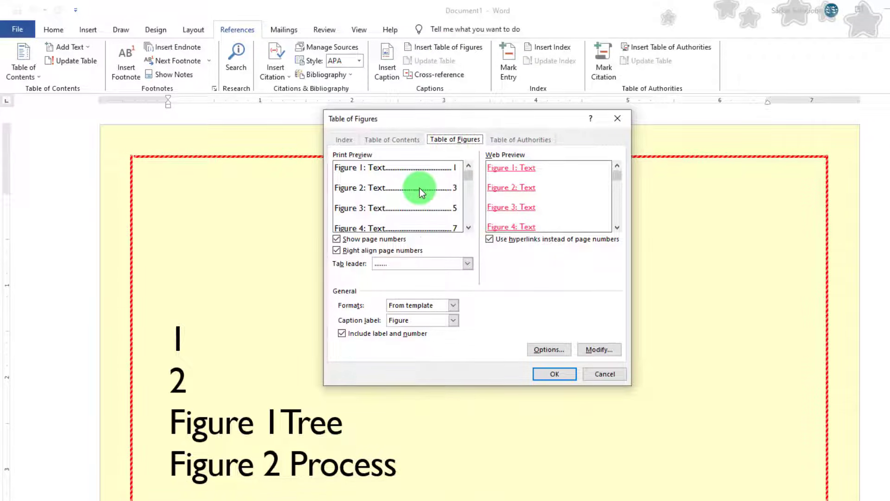
pyautogui.click(556, 369)
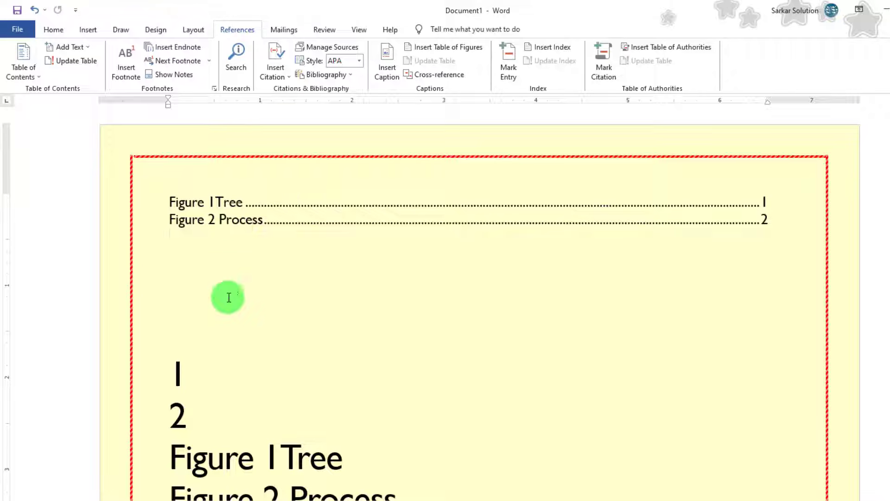
pyautogui.scroll(-3, 228, 298)
pyautogui.scroll(3, 264, 363)
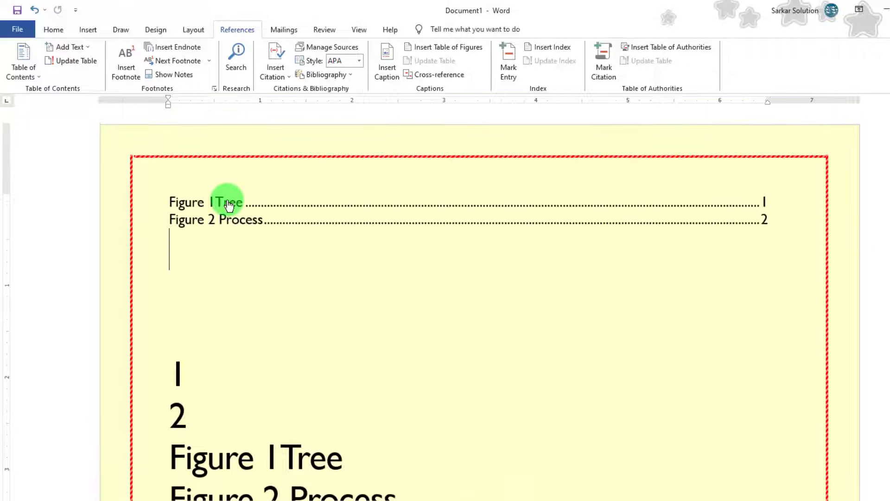
# - Follow the Figure 1Tree entry in the table of figures to its caption and return to the first page
pyautogui.click(228, 204)
pyautogui.keyDown('ctrl'); pyautogui.click(229, 204); pyautogui.keyUp('ctrl')
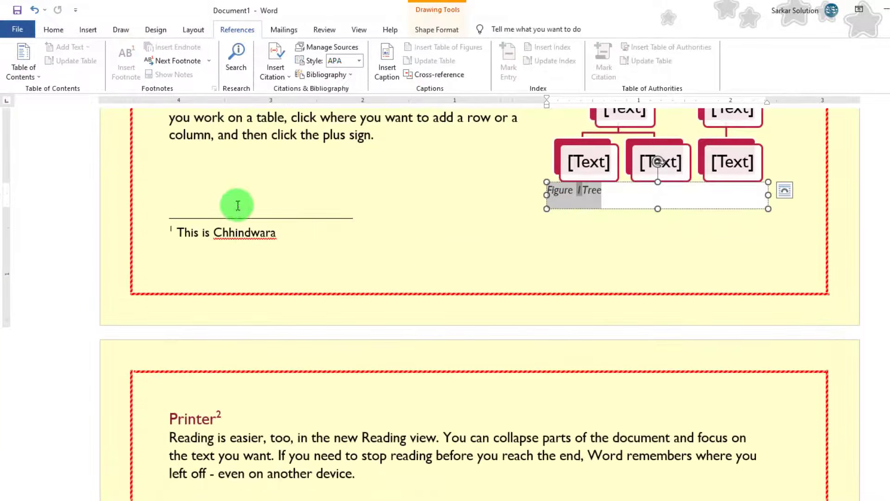
pyautogui.scroll(15, 608, 216)
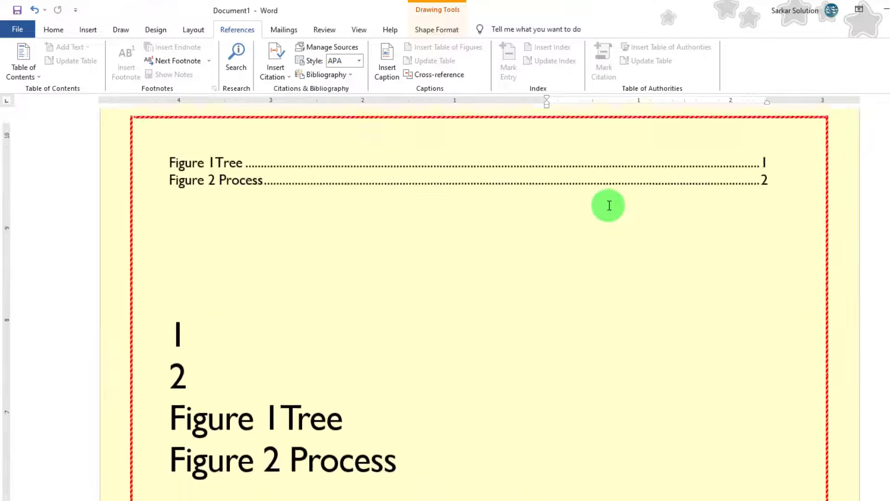
pyautogui.scroll(1, 608, 204)
pyautogui.click(334, 264)
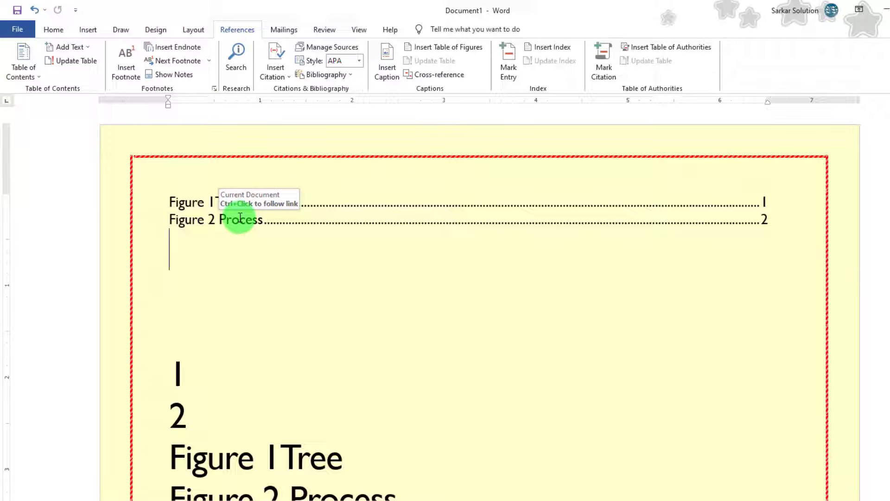
# - Examine the available cross-reference types and the headings offered for the Heading type, and close the Cross-reference dialog without inserting anything
pyautogui.click(235, 272)
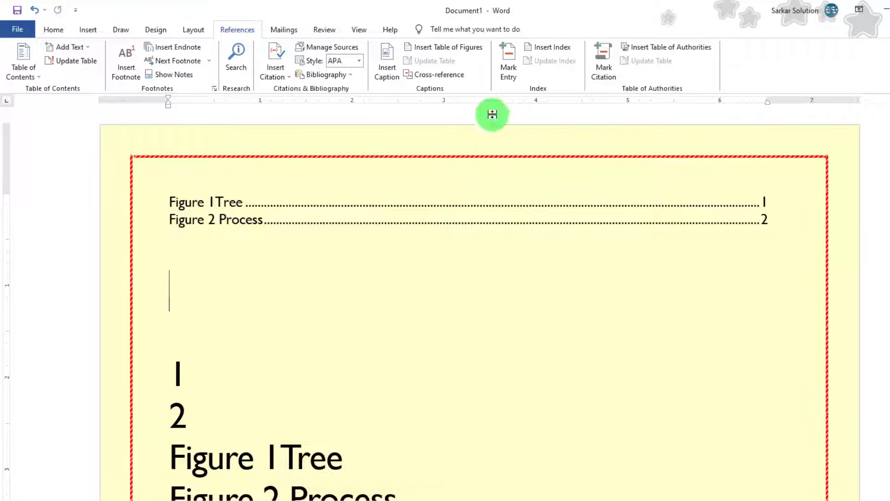
pyautogui.click(436, 74)
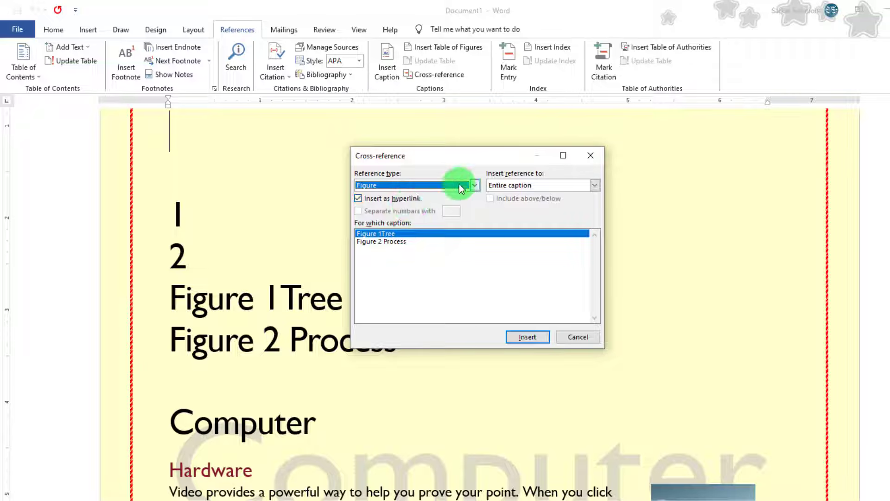
pyautogui.click(459, 183)
pyautogui.scroll(2, 366, 224)
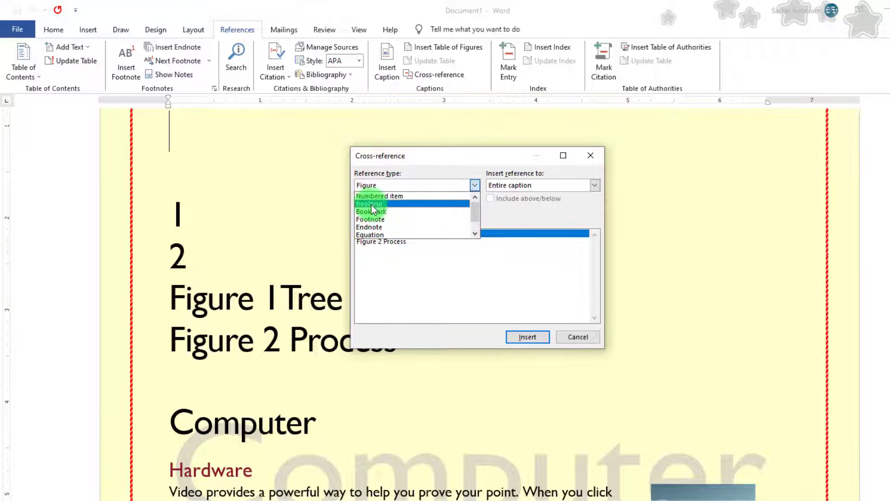
pyautogui.click(371, 204)
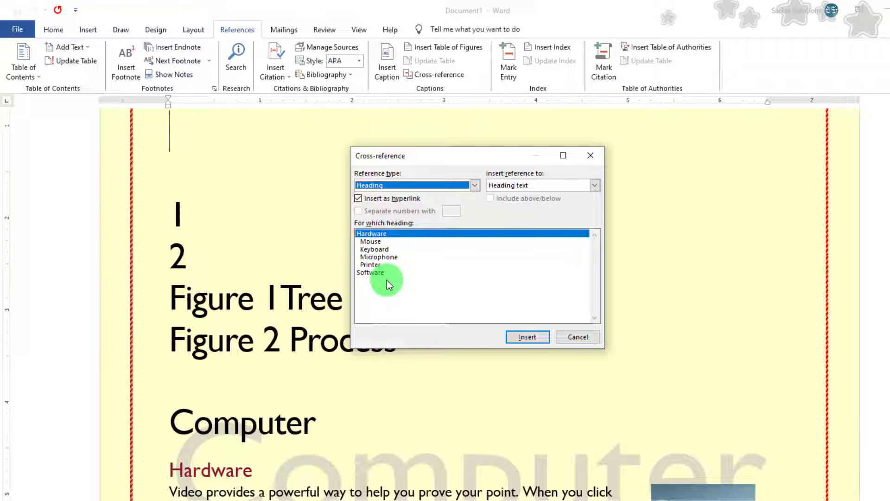
pyautogui.click(475, 185)
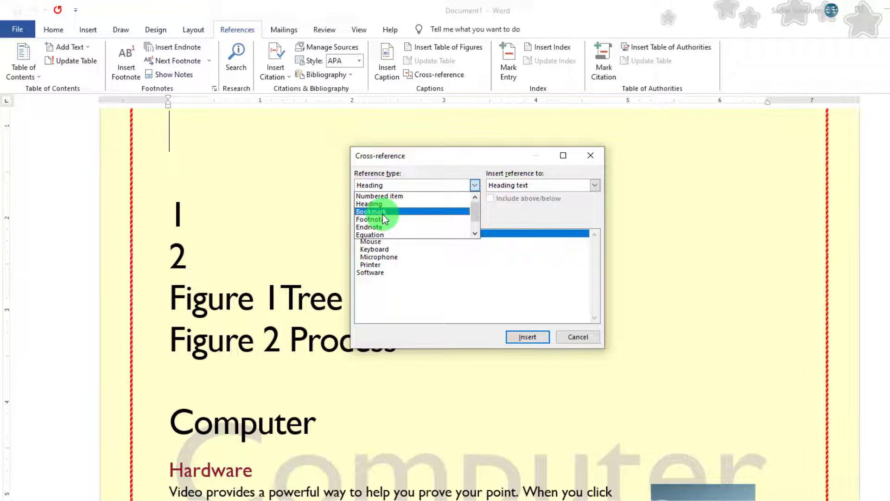
pyautogui.scroll(-1, 374, 231)
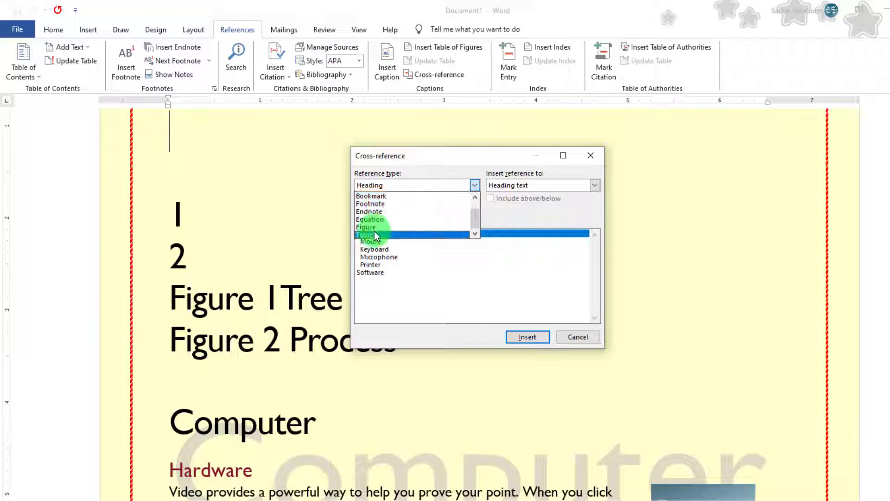
pyautogui.scroll(1, 374, 231)
pyautogui.scroll(-1, 376, 216)
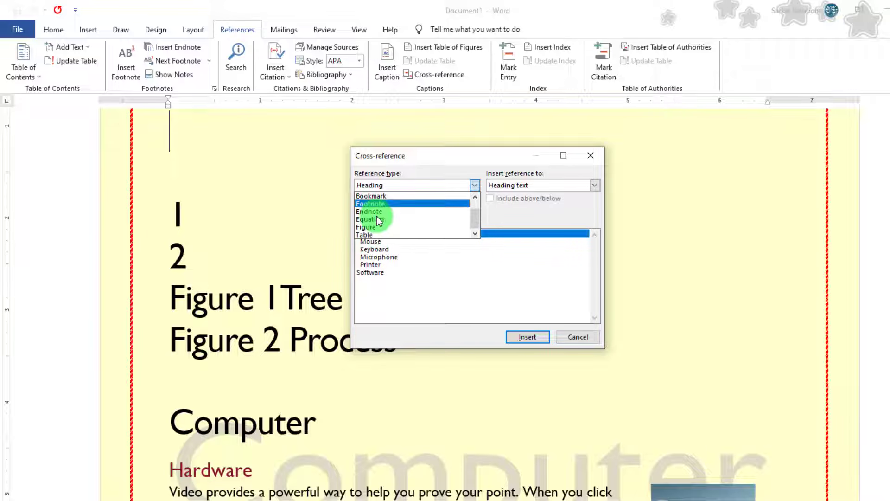
pyautogui.scroll(1, 377, 228)
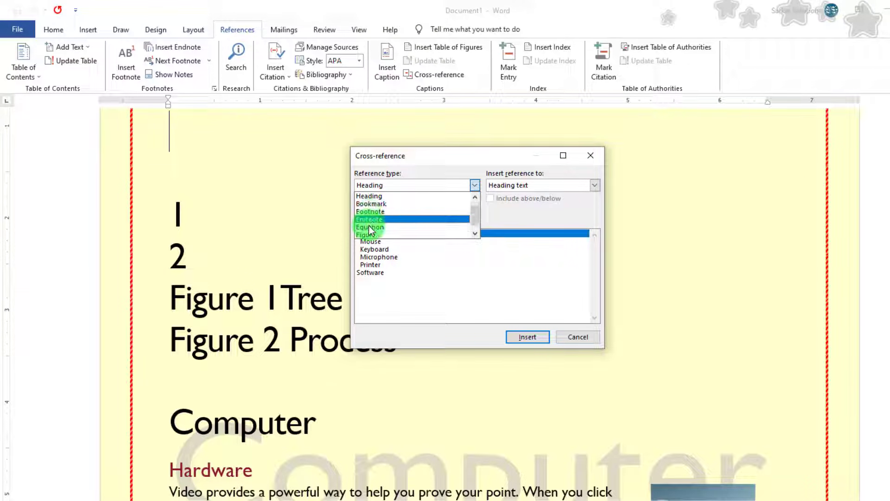
pyautogui.scroll(-2, 369, 229)
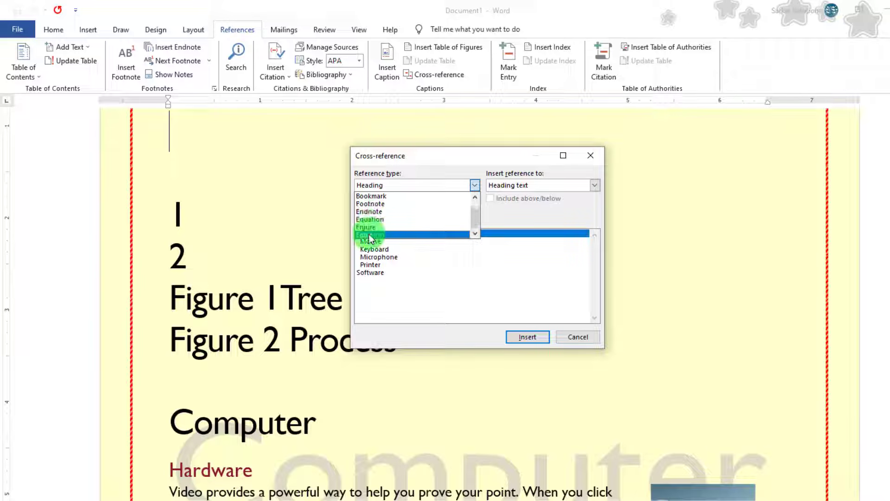
pyautogui.scroll(2, 370, 232)
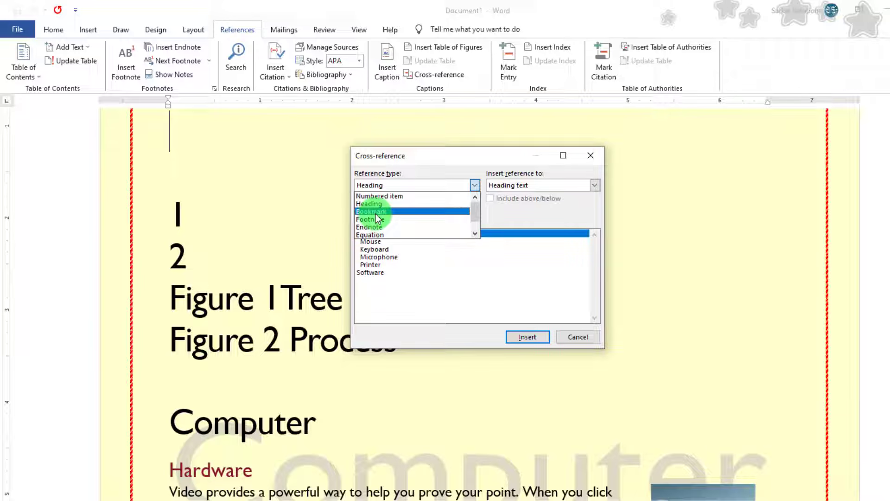
pyautogui.click(564, 336)
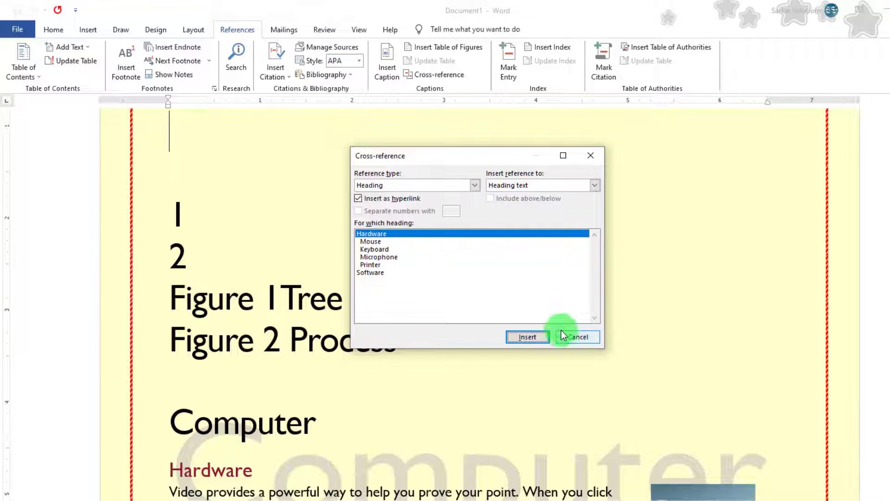
pyautogui.click(563, 336)
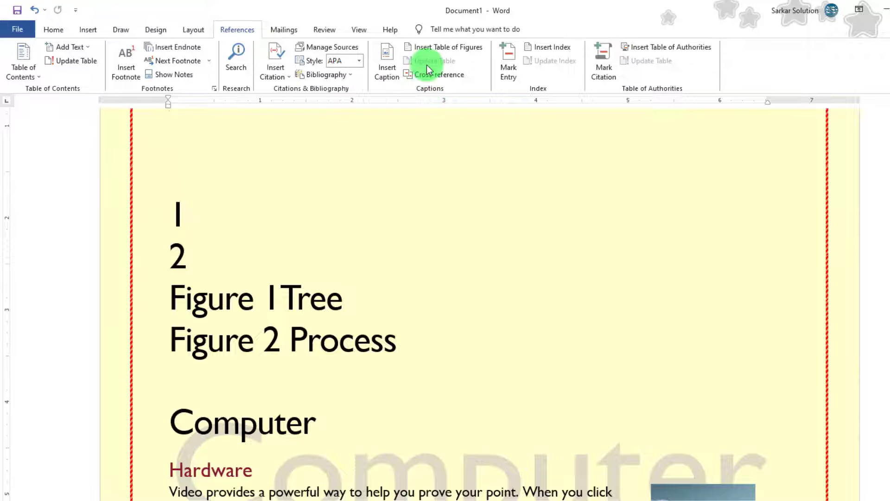
# - Look over the design and page layout options, including the detailed Columns settings, and leave them without applying changes
pyautogui.click(156, 31)
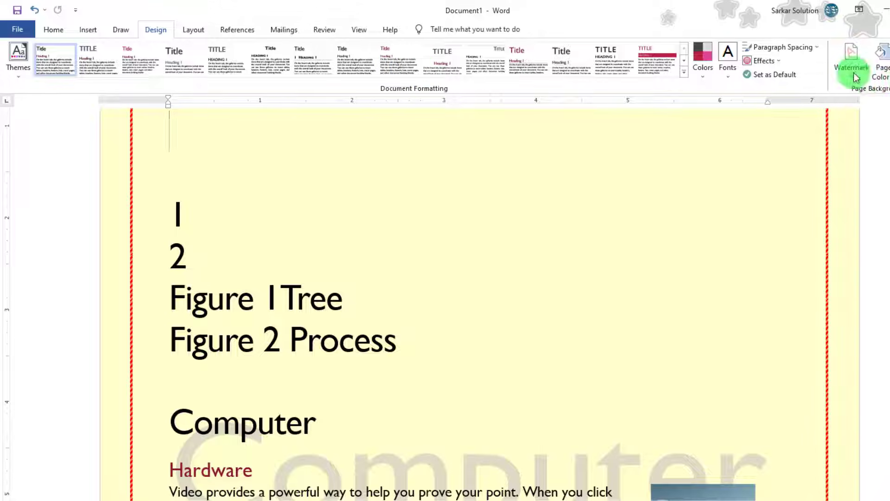
pyautogui.click(194, 30)
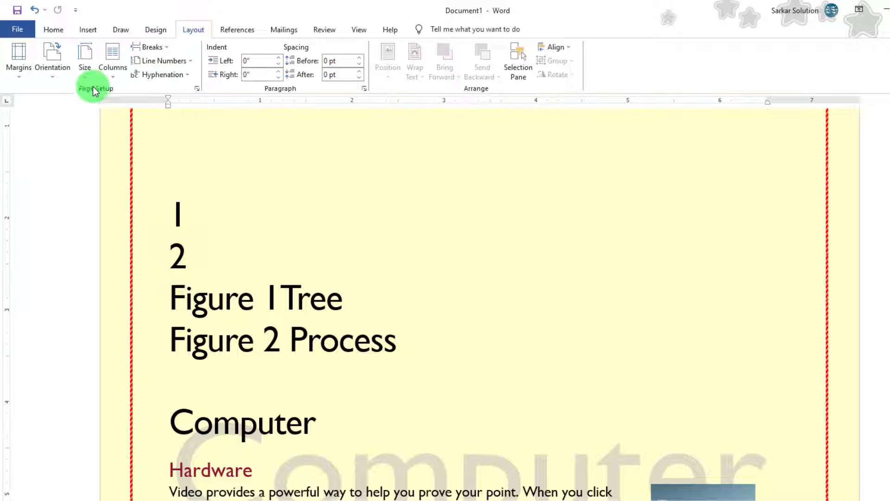
pyautogui.click(243, 111)
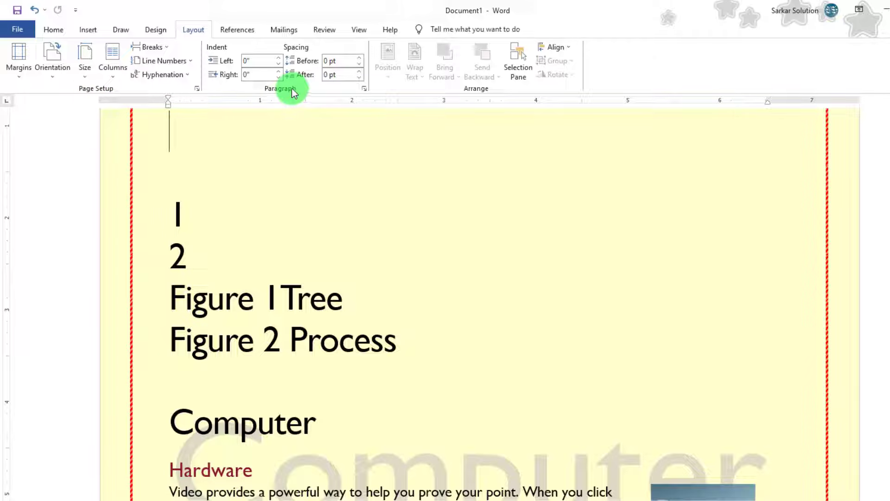
pyautogui.click(116, 70)
pyautogui.click(122, 221)
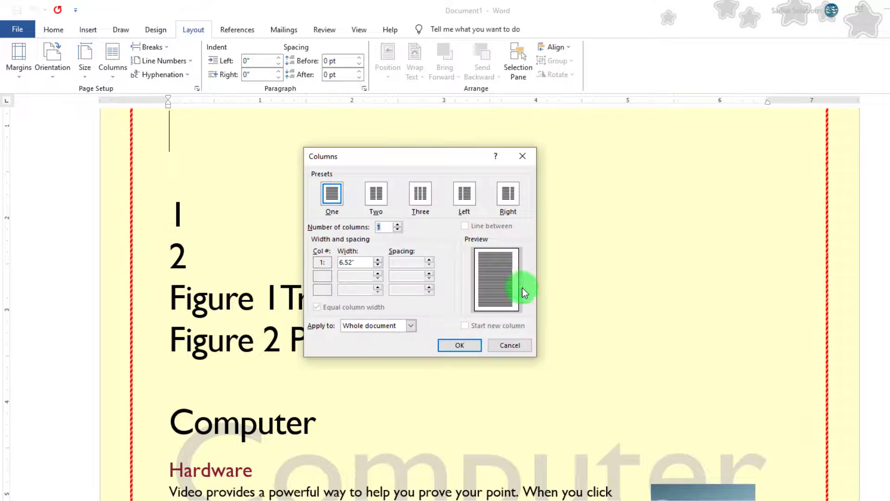
pyautogui.click(516, 347)
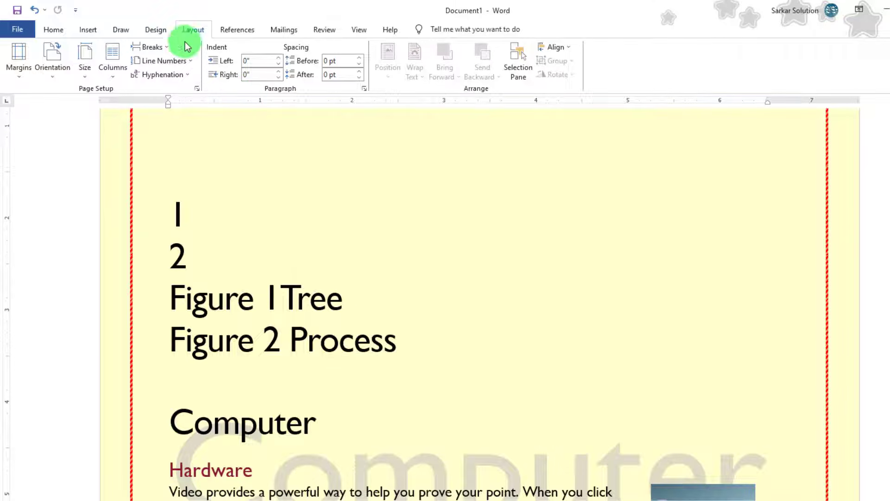
pyautogui.click(230, 30)
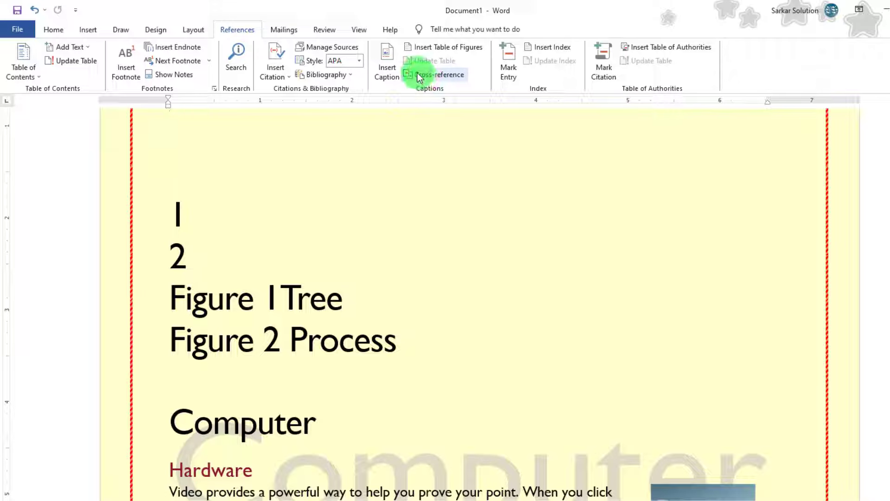
pyautogui.click(290, 28)
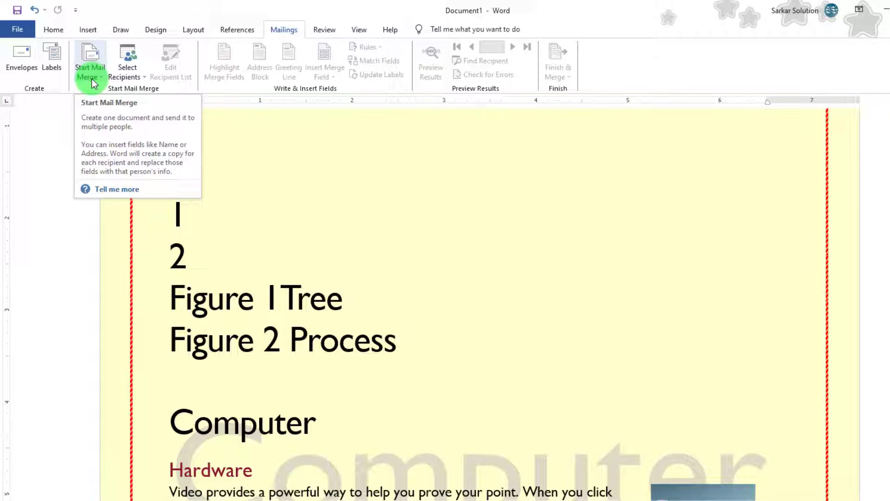
pyautogui.click(326, 32)
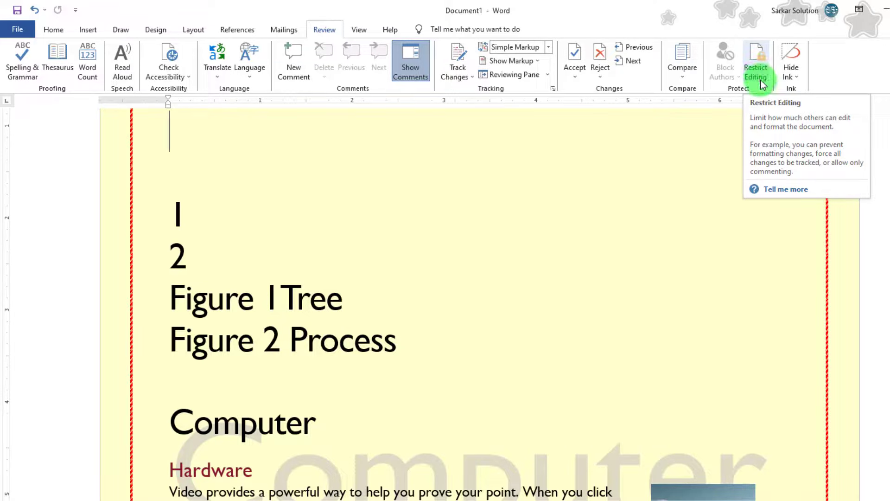
pyautogui.click(358, 30)
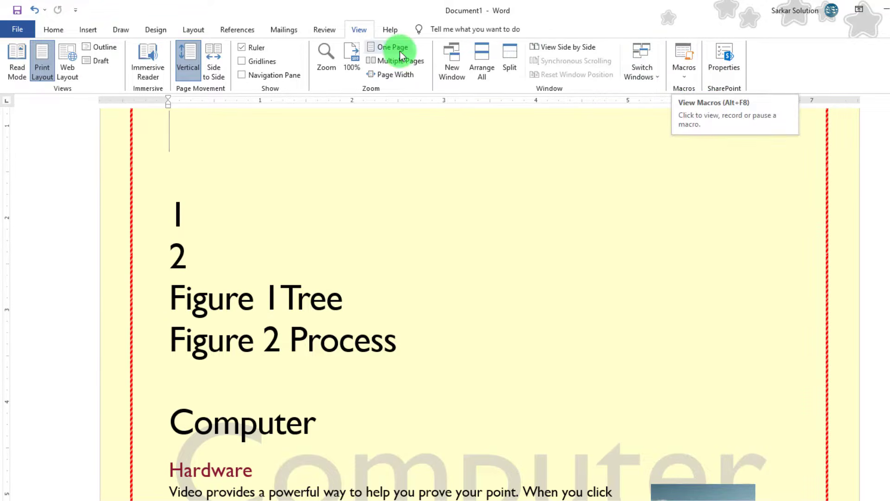
pyautogui.click(201, 30)
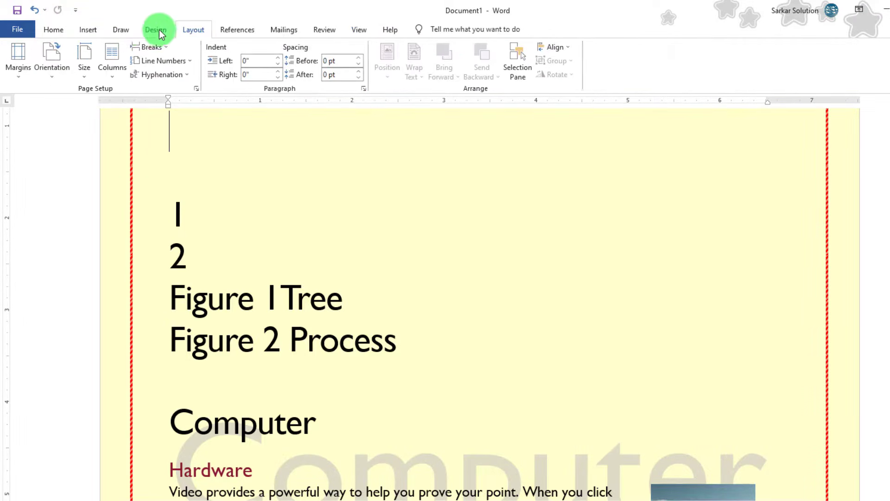
pyautogui.click(125, 30)
pyautogui.click(156, 30)
pyautogui.click(198, 29)
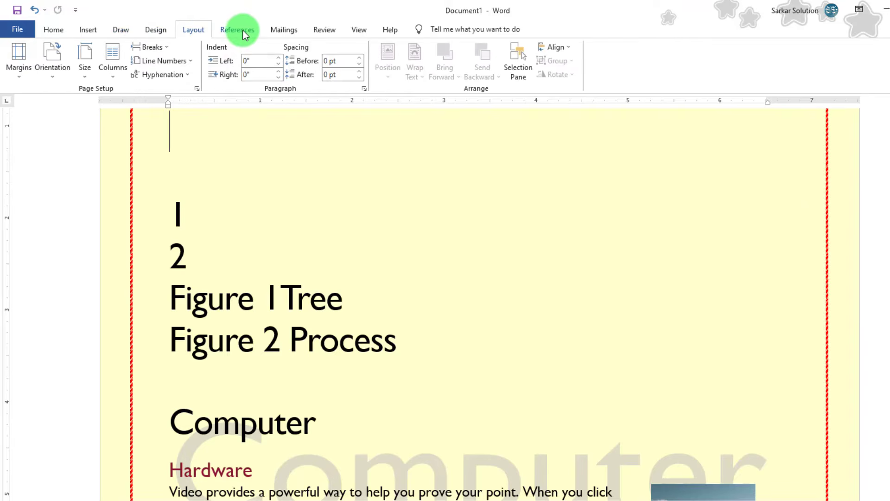
pyautogui.click(241, 30)
pyautogui.click(54, 31)
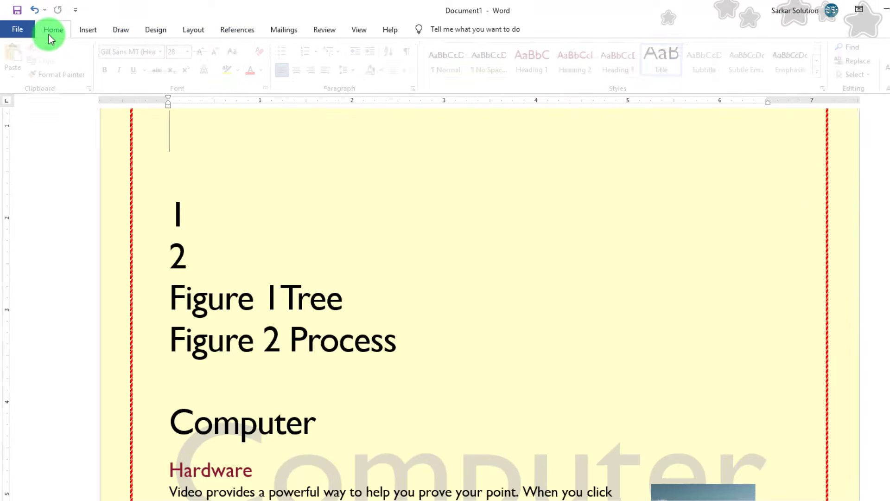